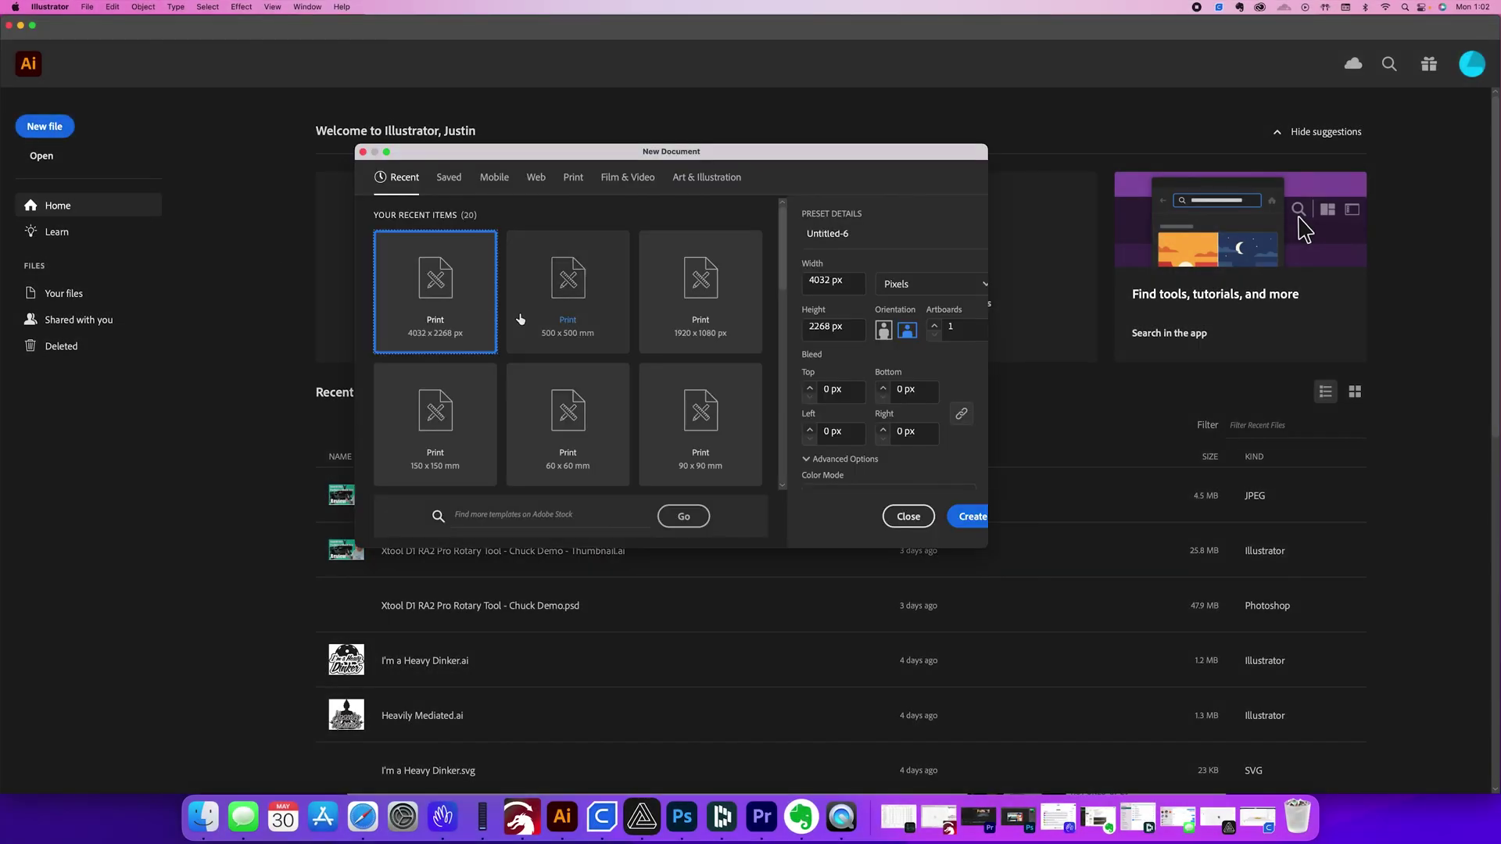
Create a new document from the 500 x 500 mm Print preset
click(587, 312)
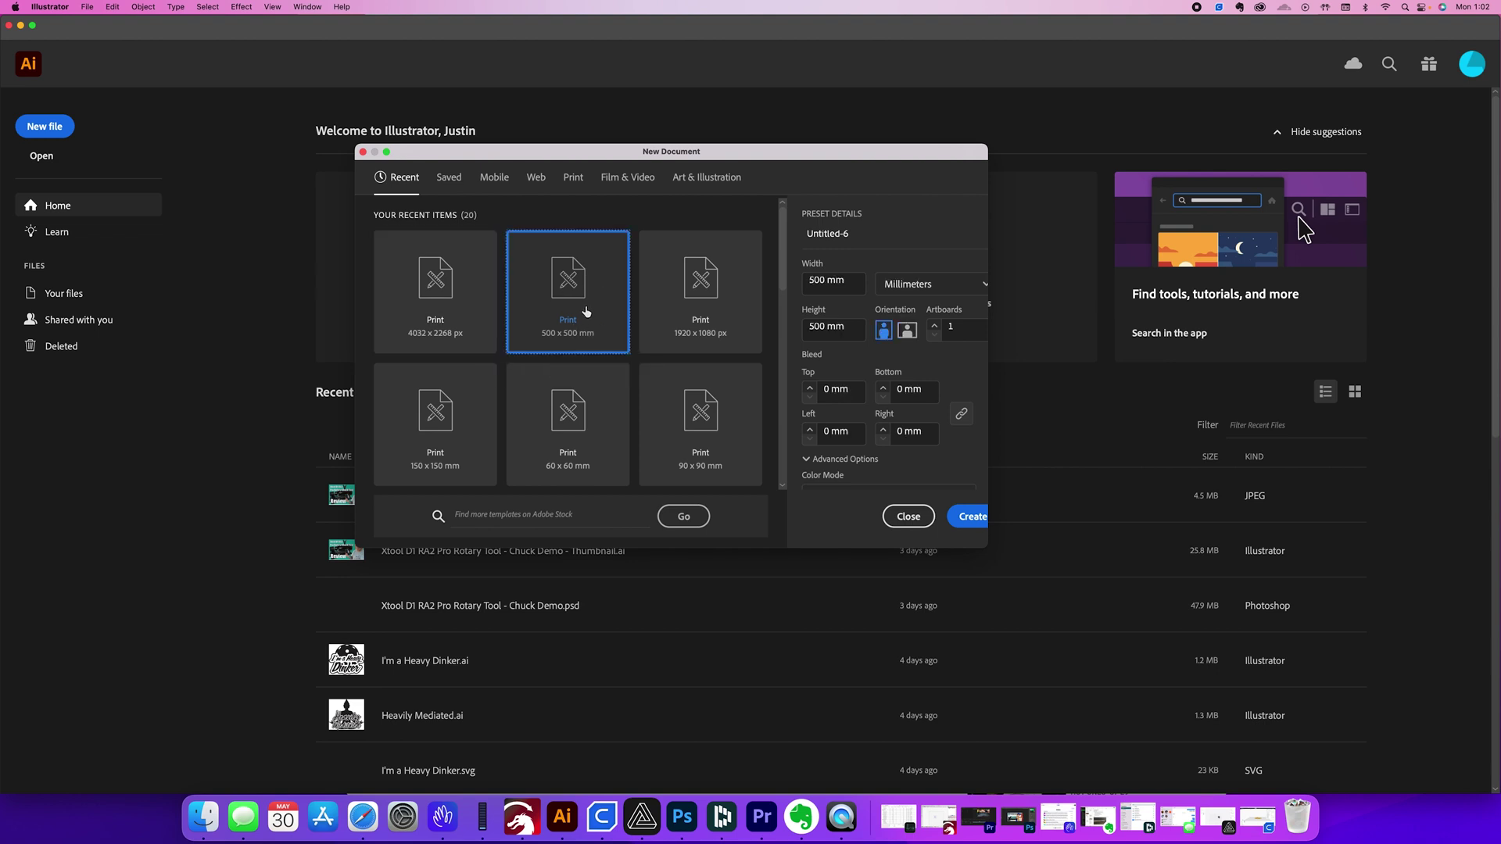
click(969, 520)
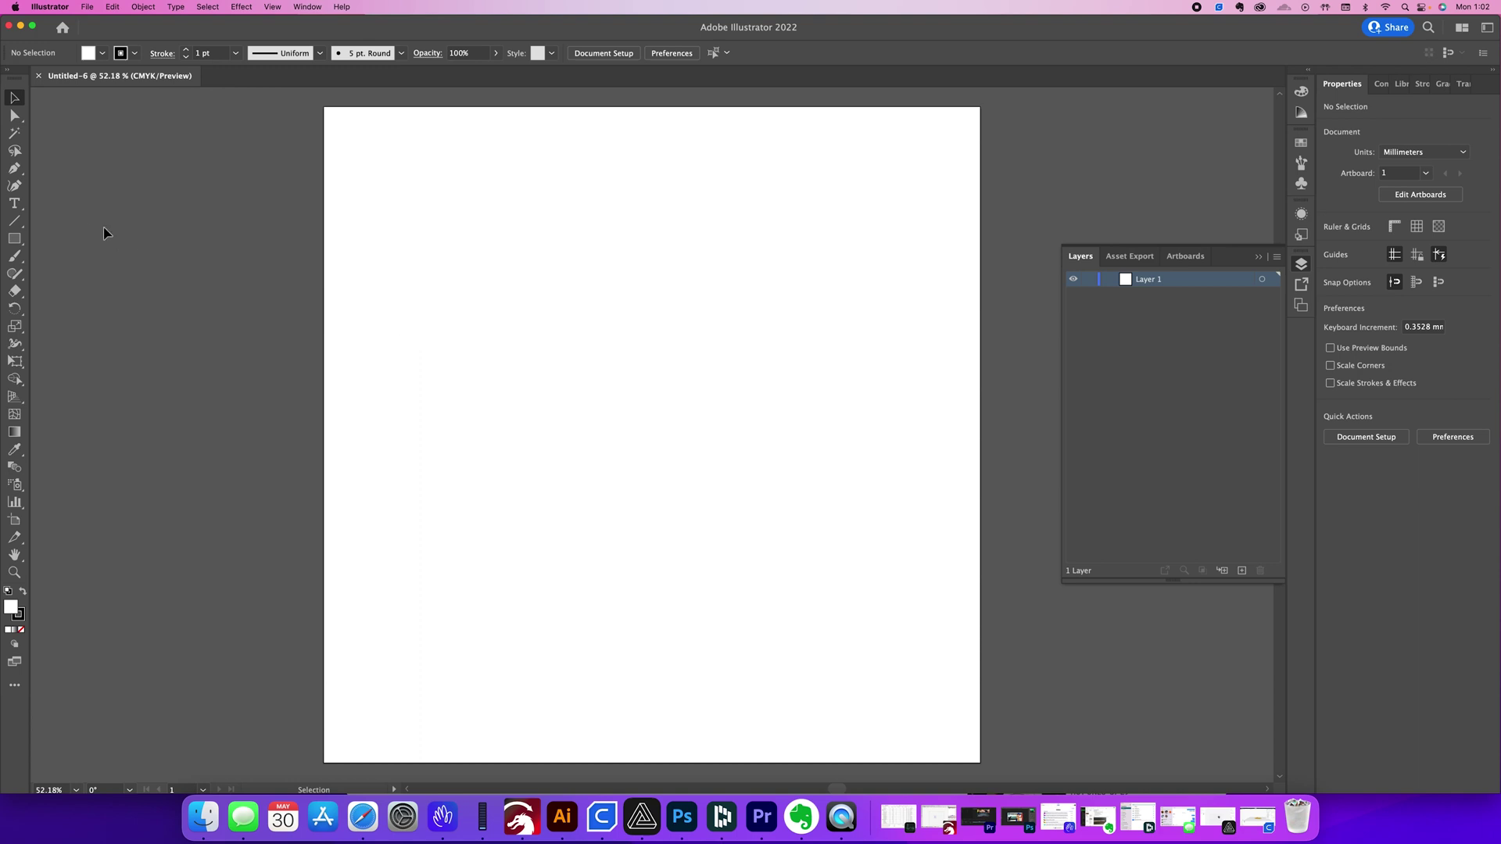
Type the line 'Be the leader you wish you had' on the artboard
click(16, 204)
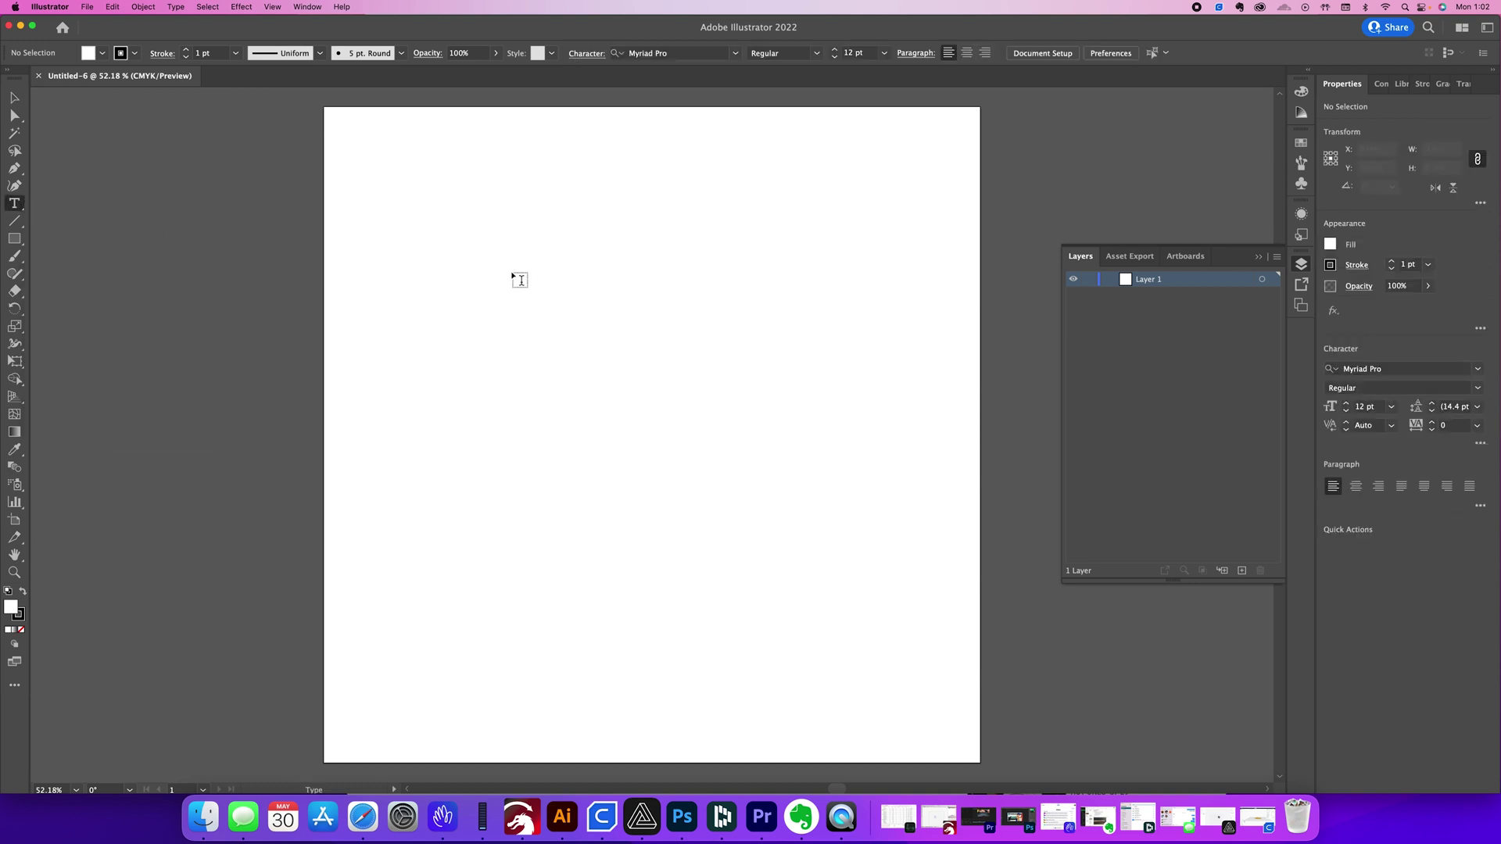
click(483, 275)
text(Be the leader)
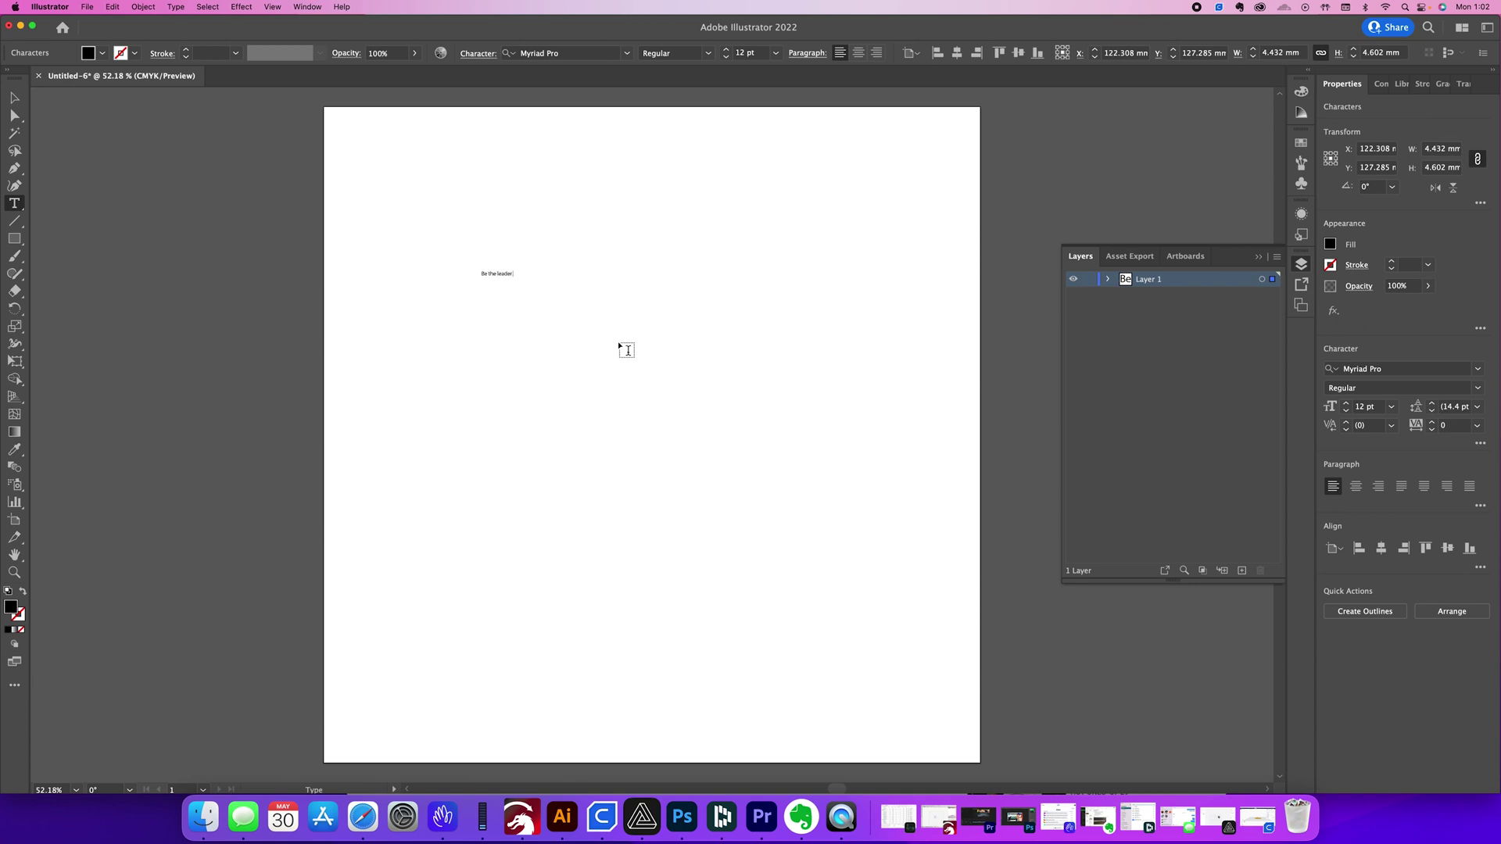
text( you wish you had)
key(Escape)
Scale the quote up and position it in the upper half of the artboard
drag(554, 278, 831, 453)
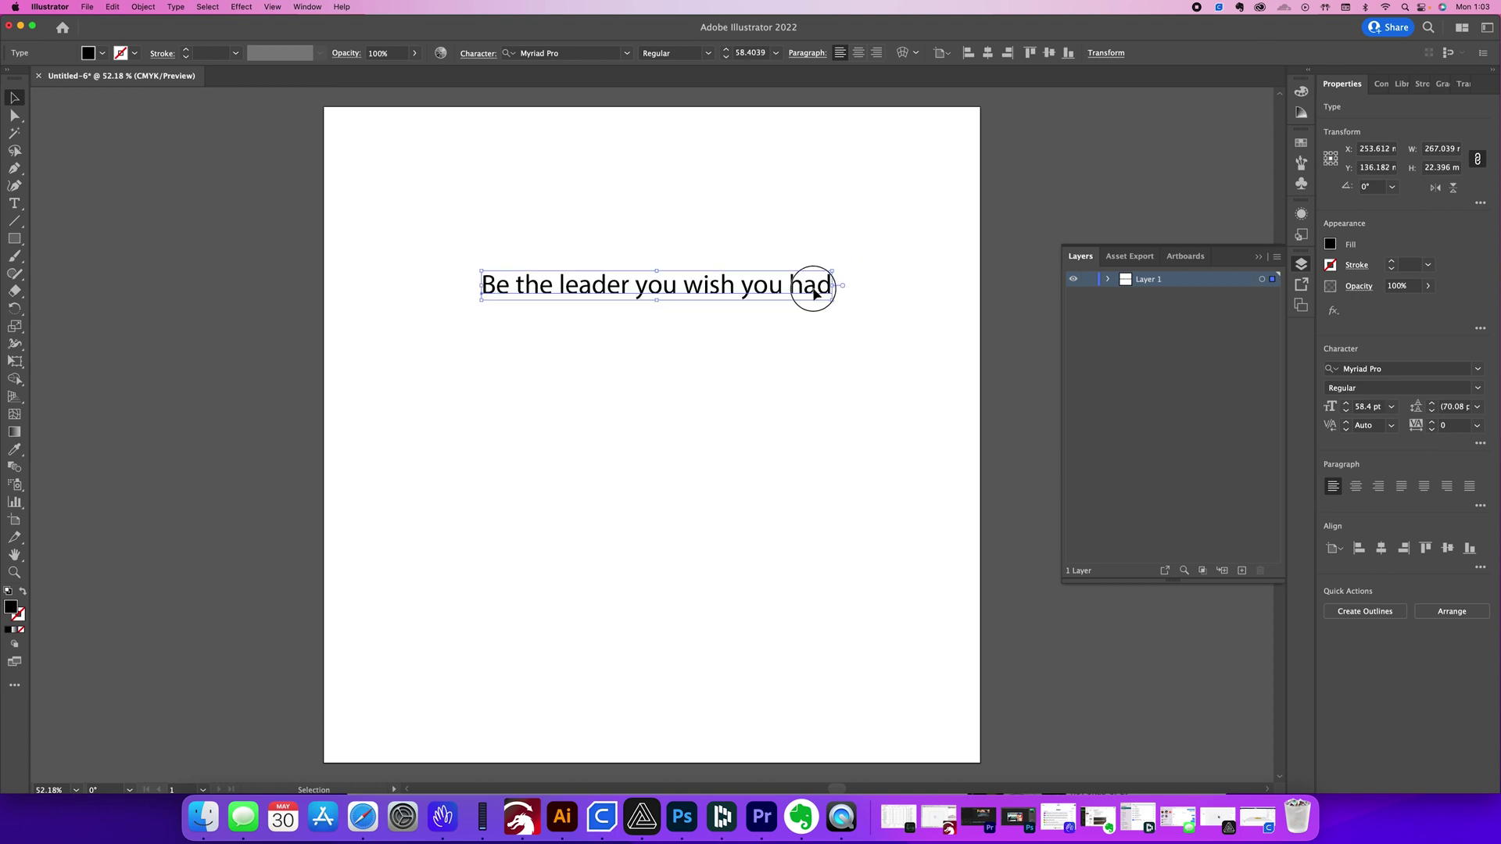
drag(808, 291, 757, 300)
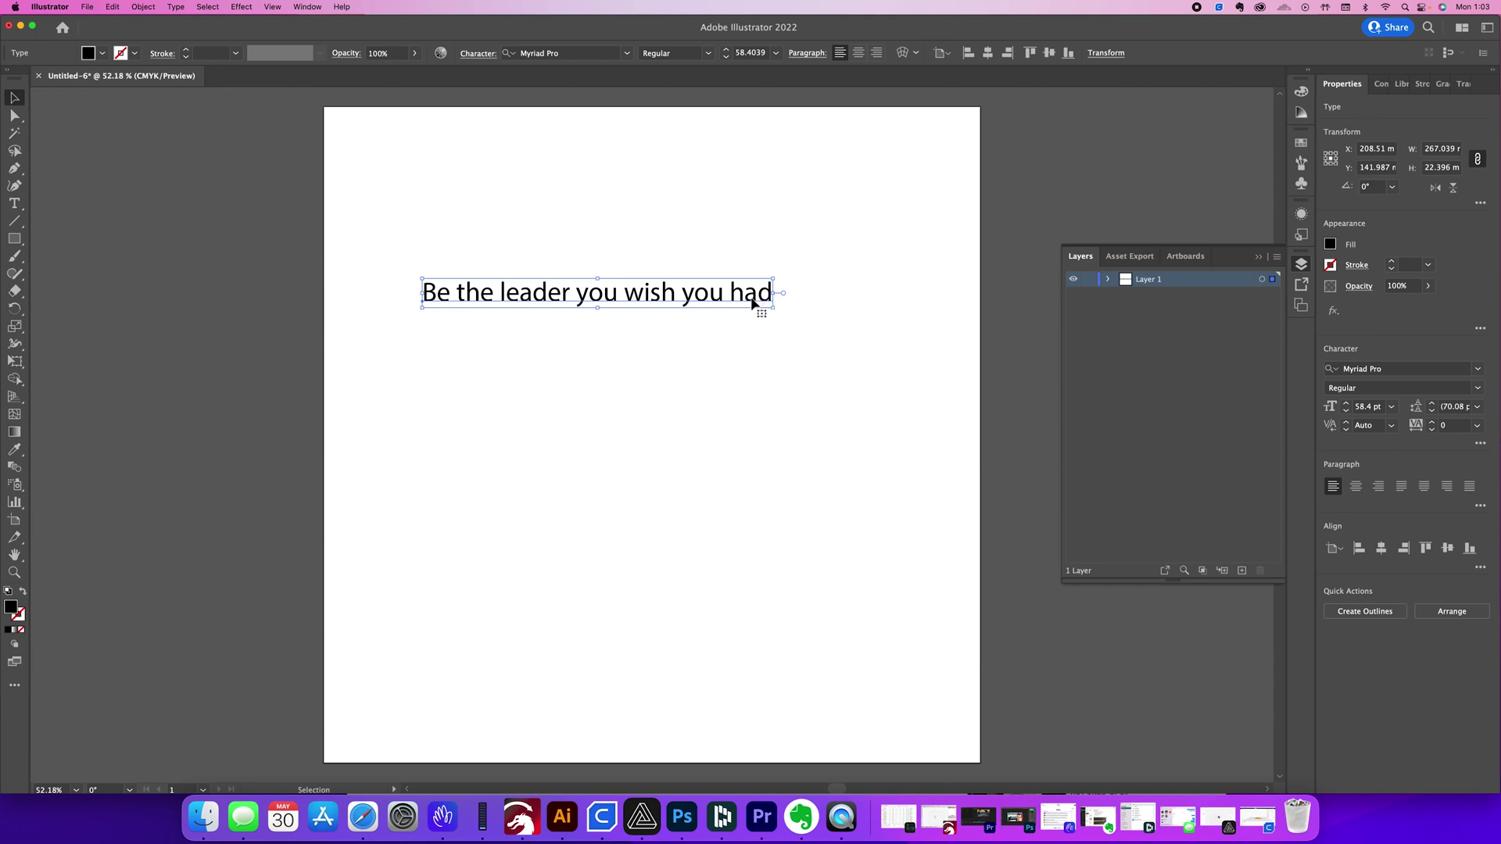
drag(755, 307, 768, 319)
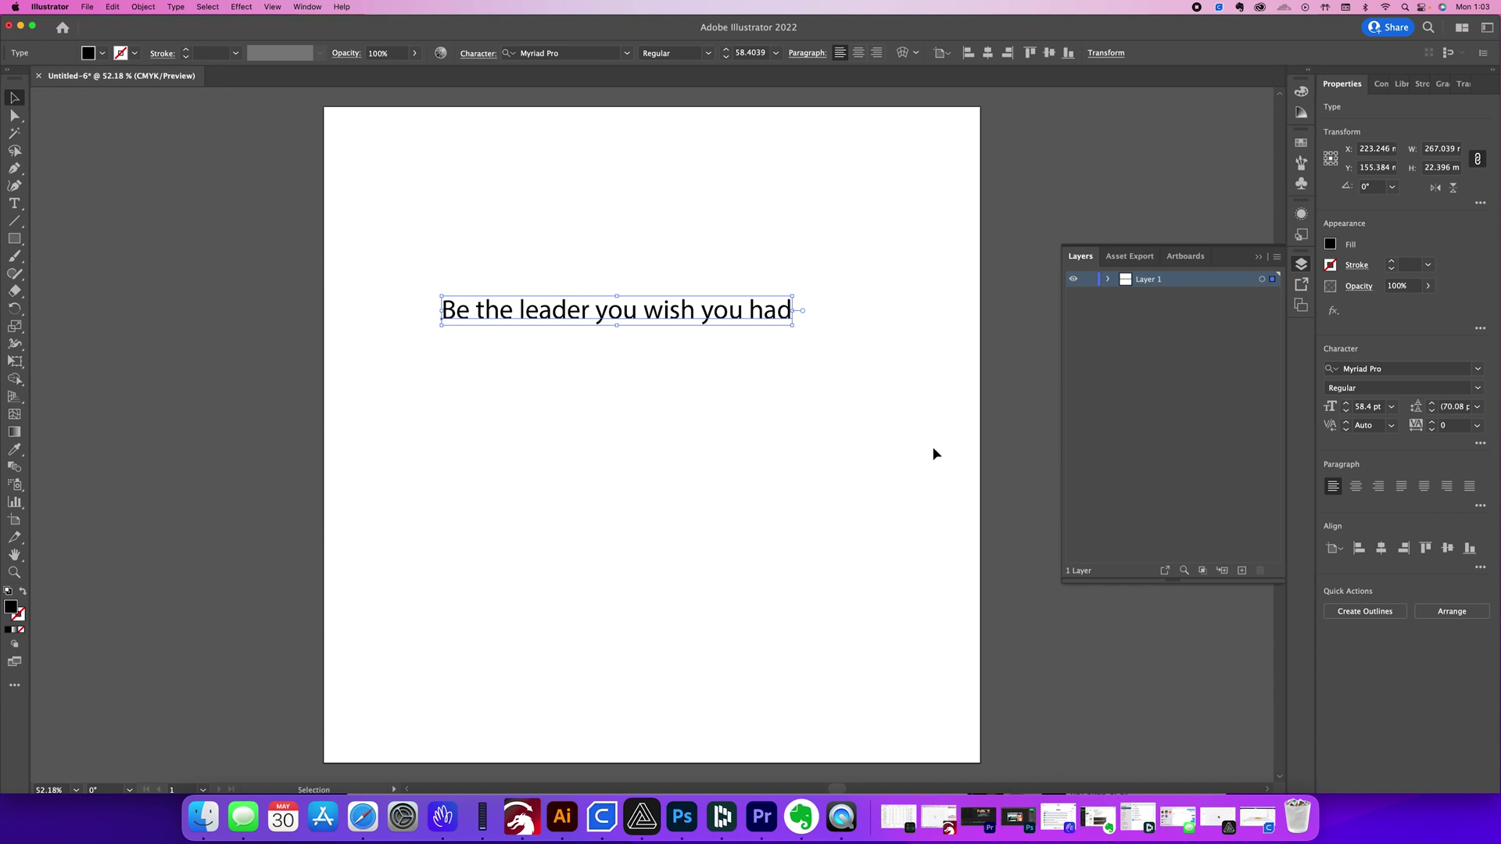
Change the quote's font to Calgary Script OT, then scale it to roughly 338 mm wide
click(1478, 368)
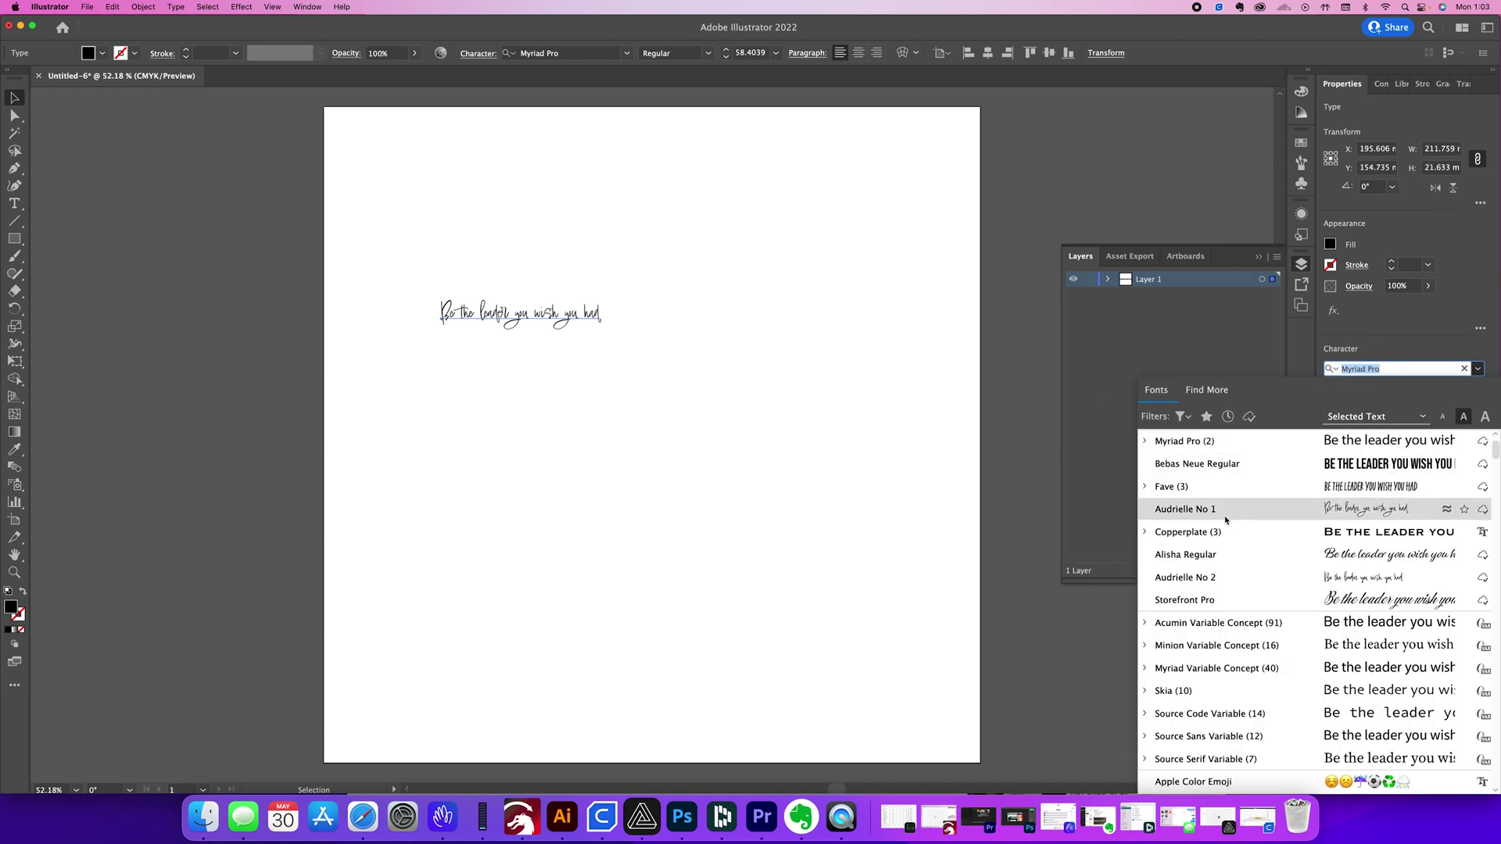
scroll(1198, 554, down, 1)
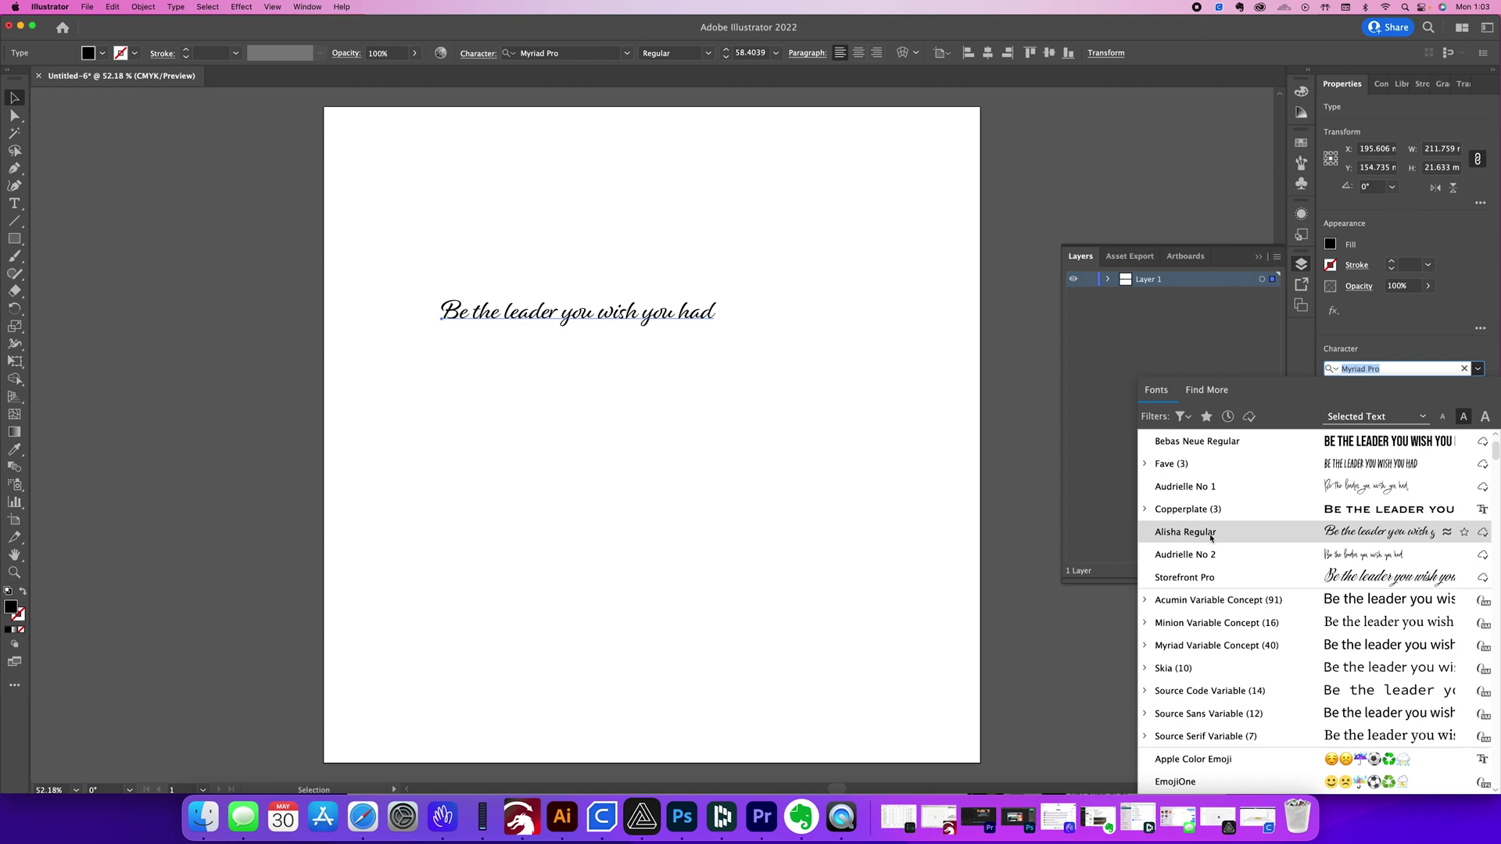
scroll(1210, 538, up, 3)
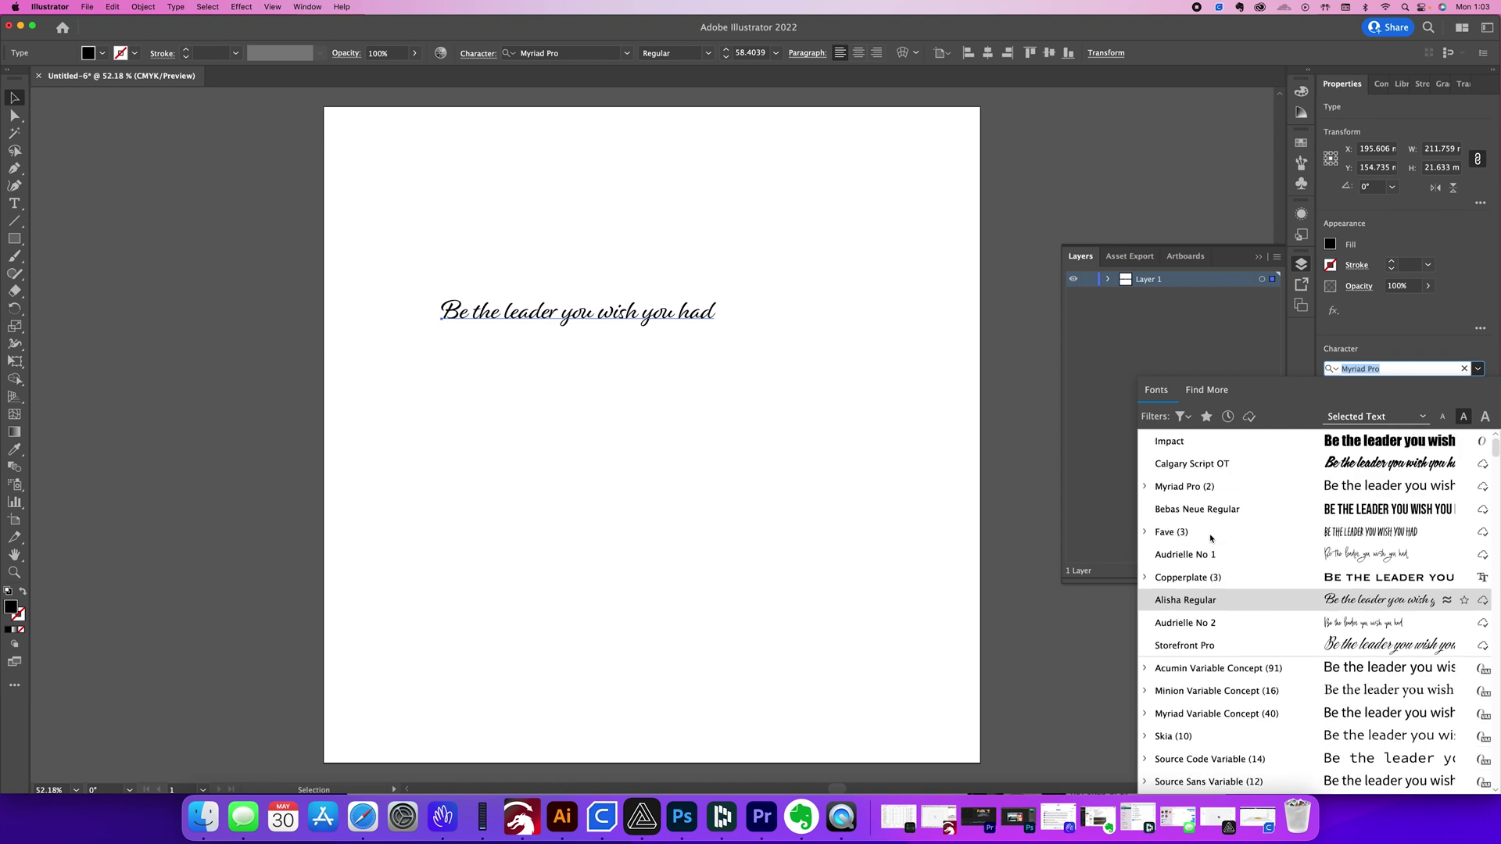
click(1212, 465)
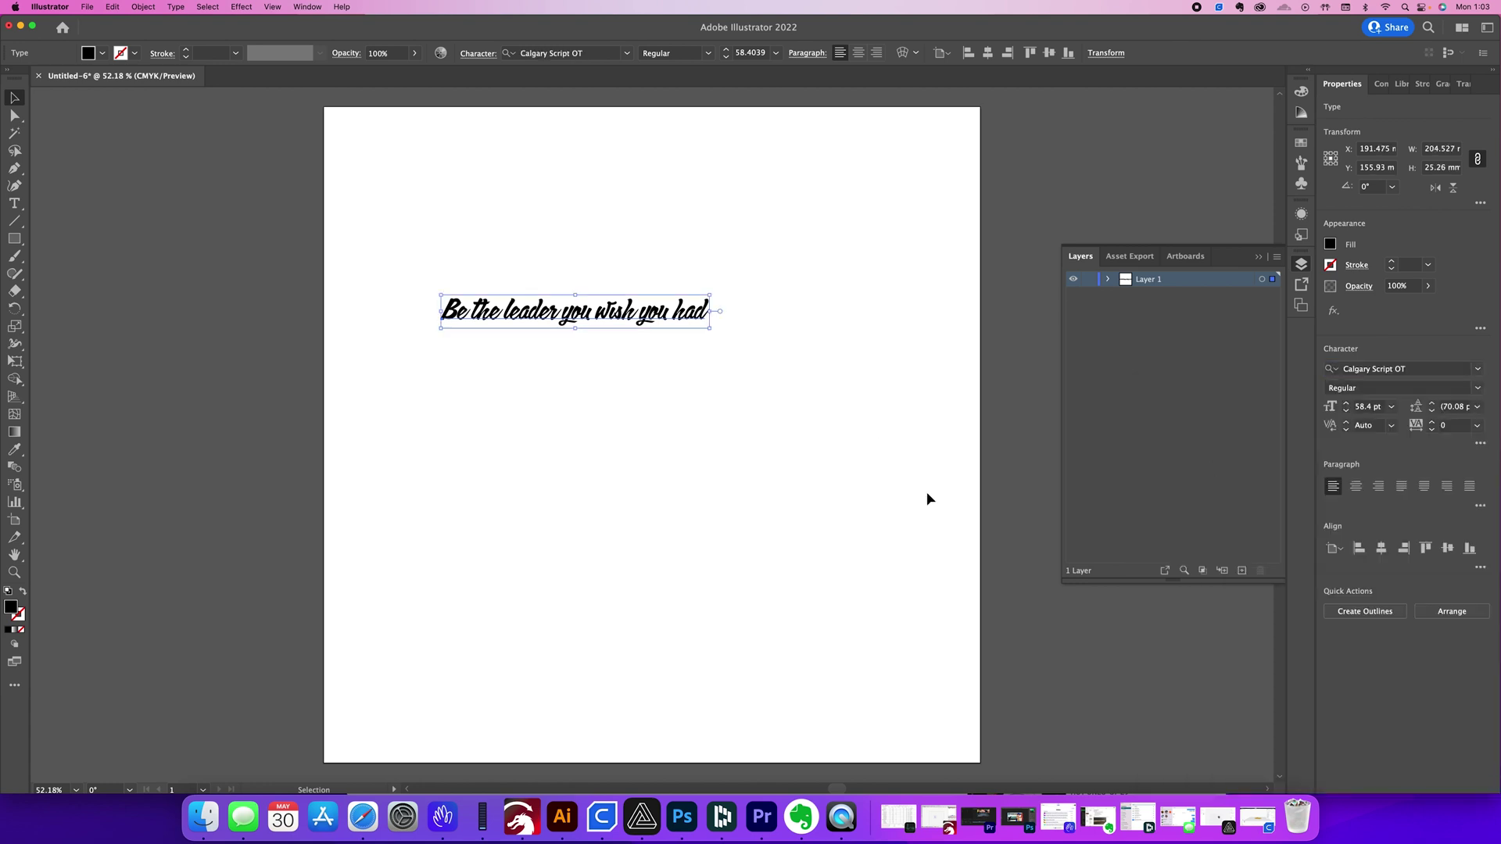
drag(713, 332, 885, 446)
drag(743, 327, 733, 351)
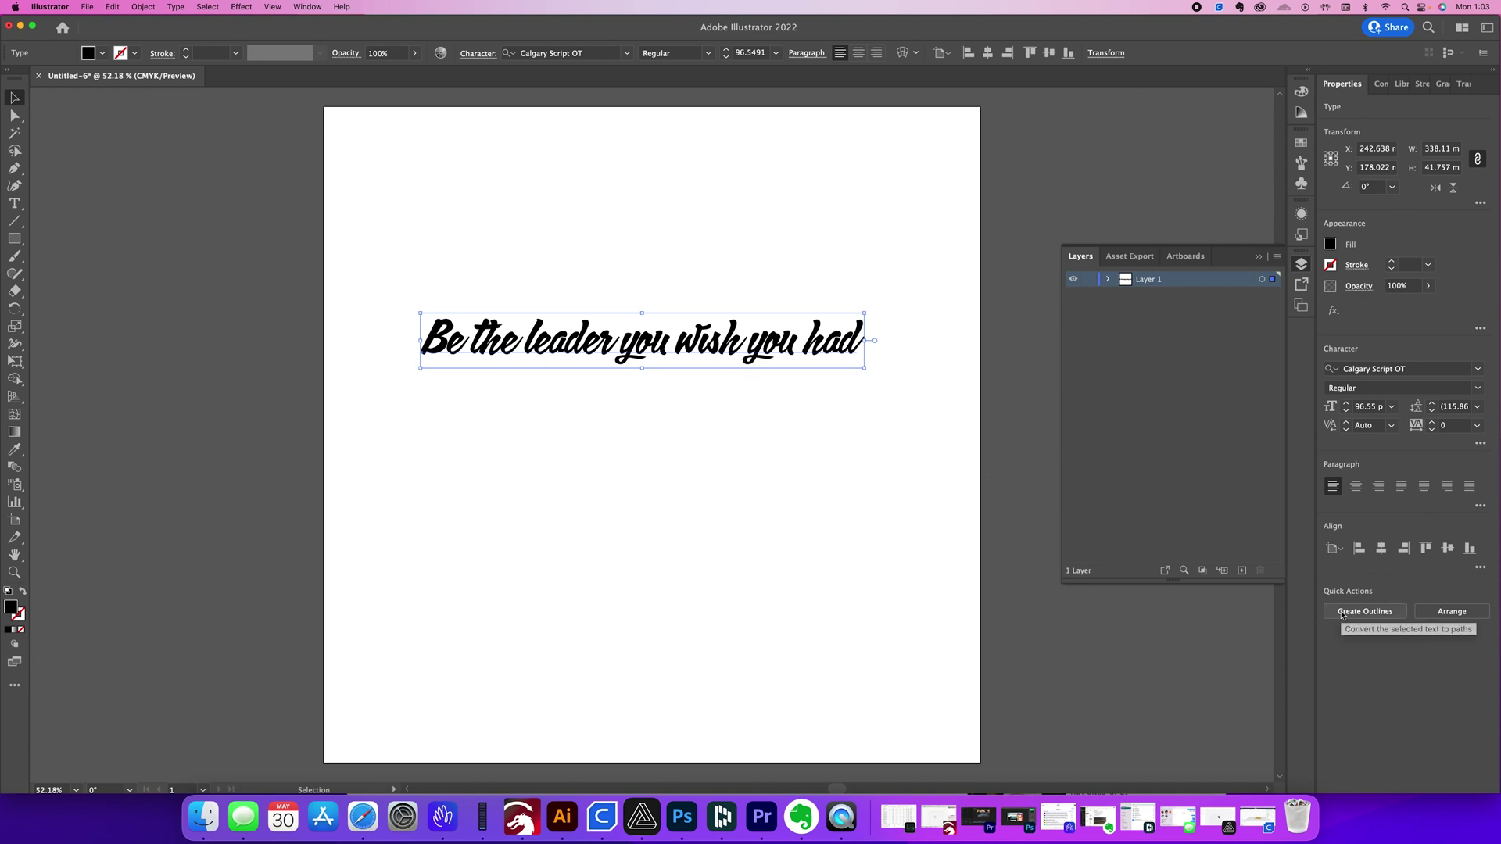
Turn the quote text into outlines, a grouped set of paths about 338.1 x 34.7 mm
click(1367, 613)
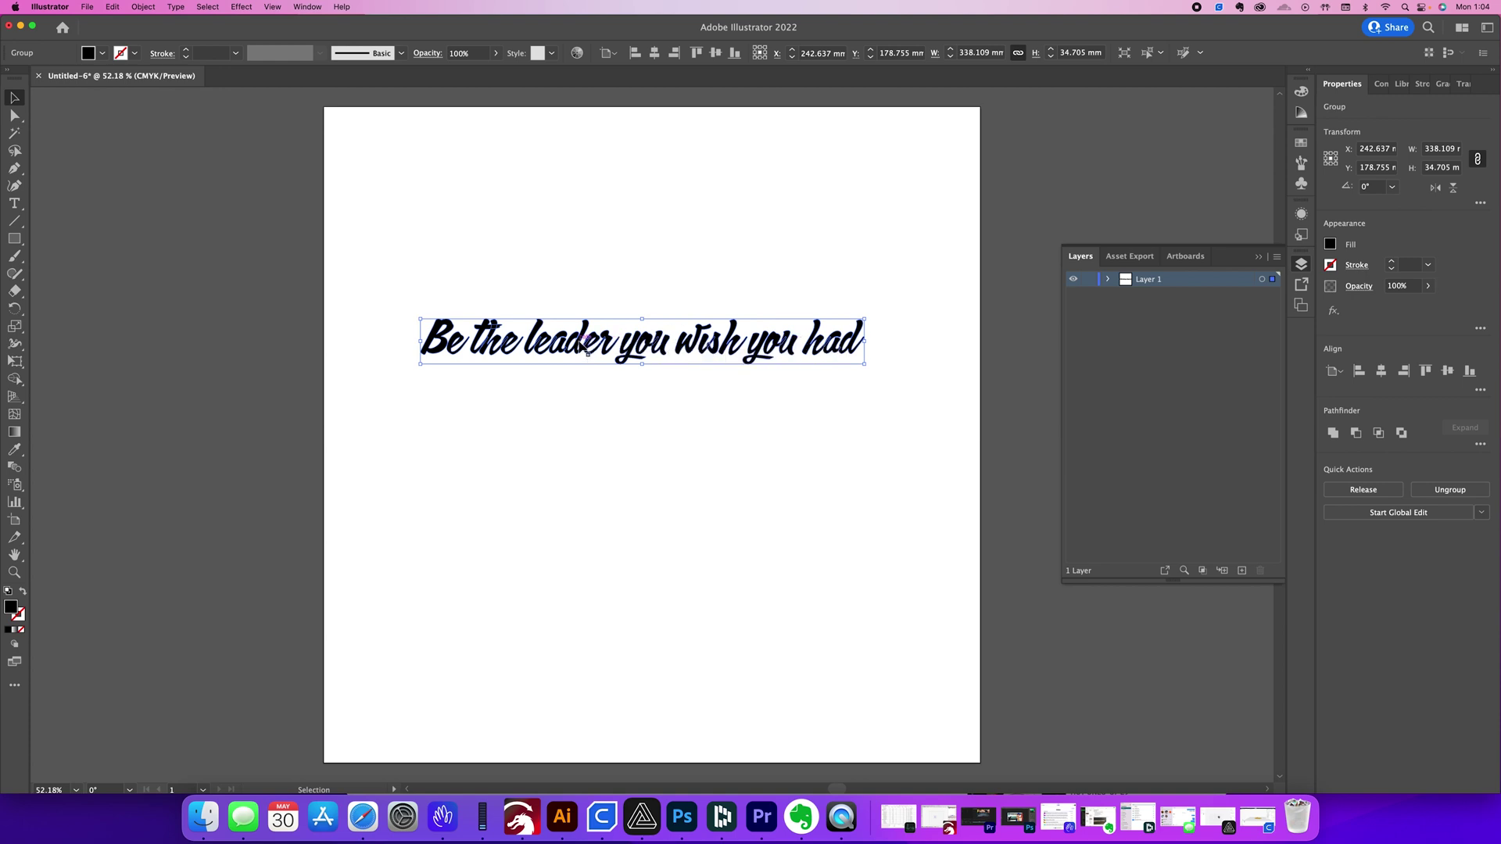
Ungroup the outlined letters and zoom in to 150% on the end of the line
click(1462, 490)
click(898, 396)
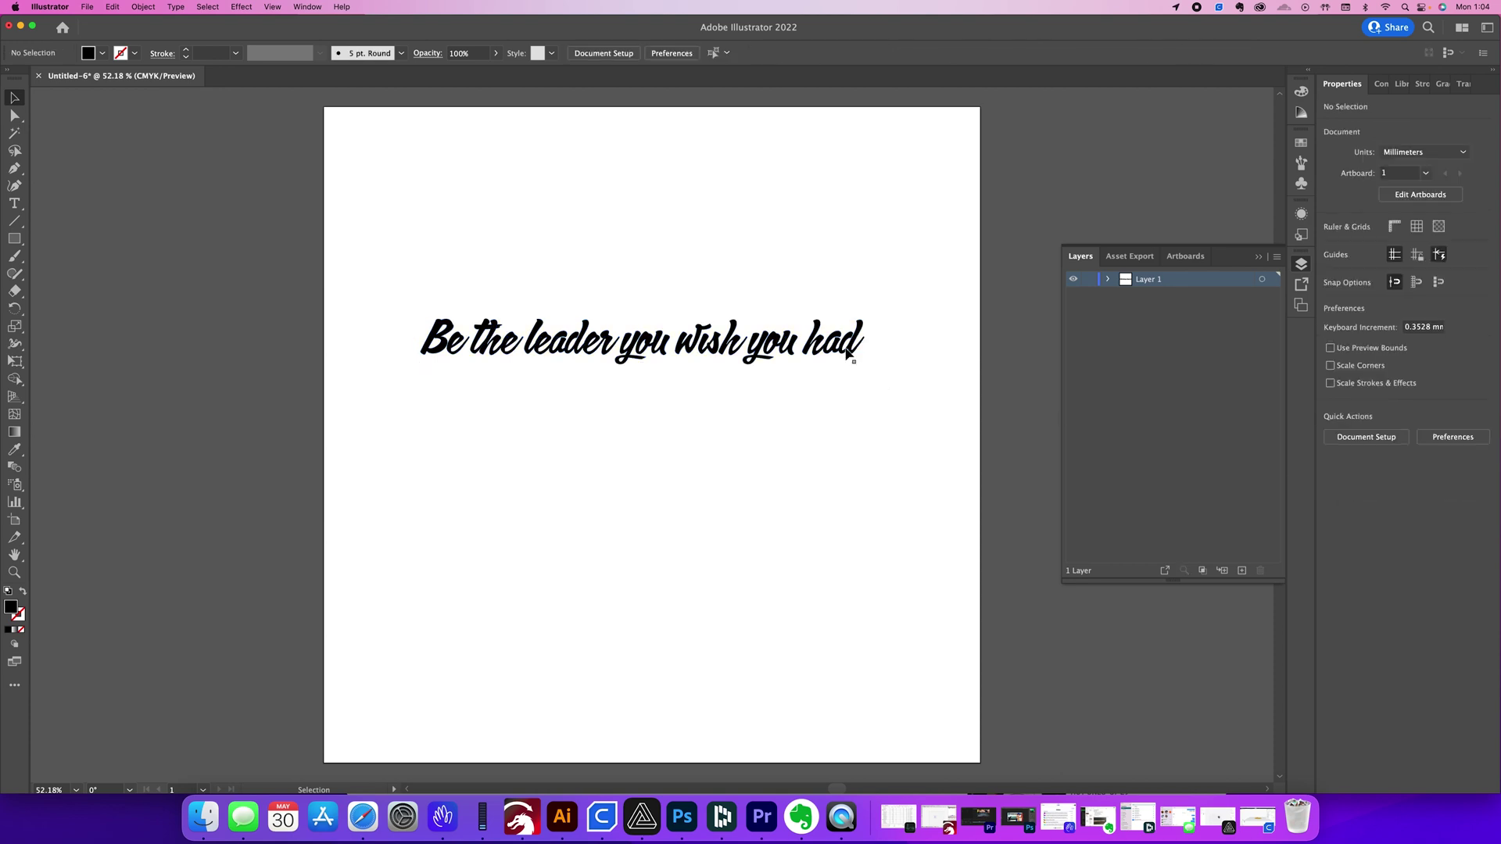
key(super+equal)
key(super+equal)
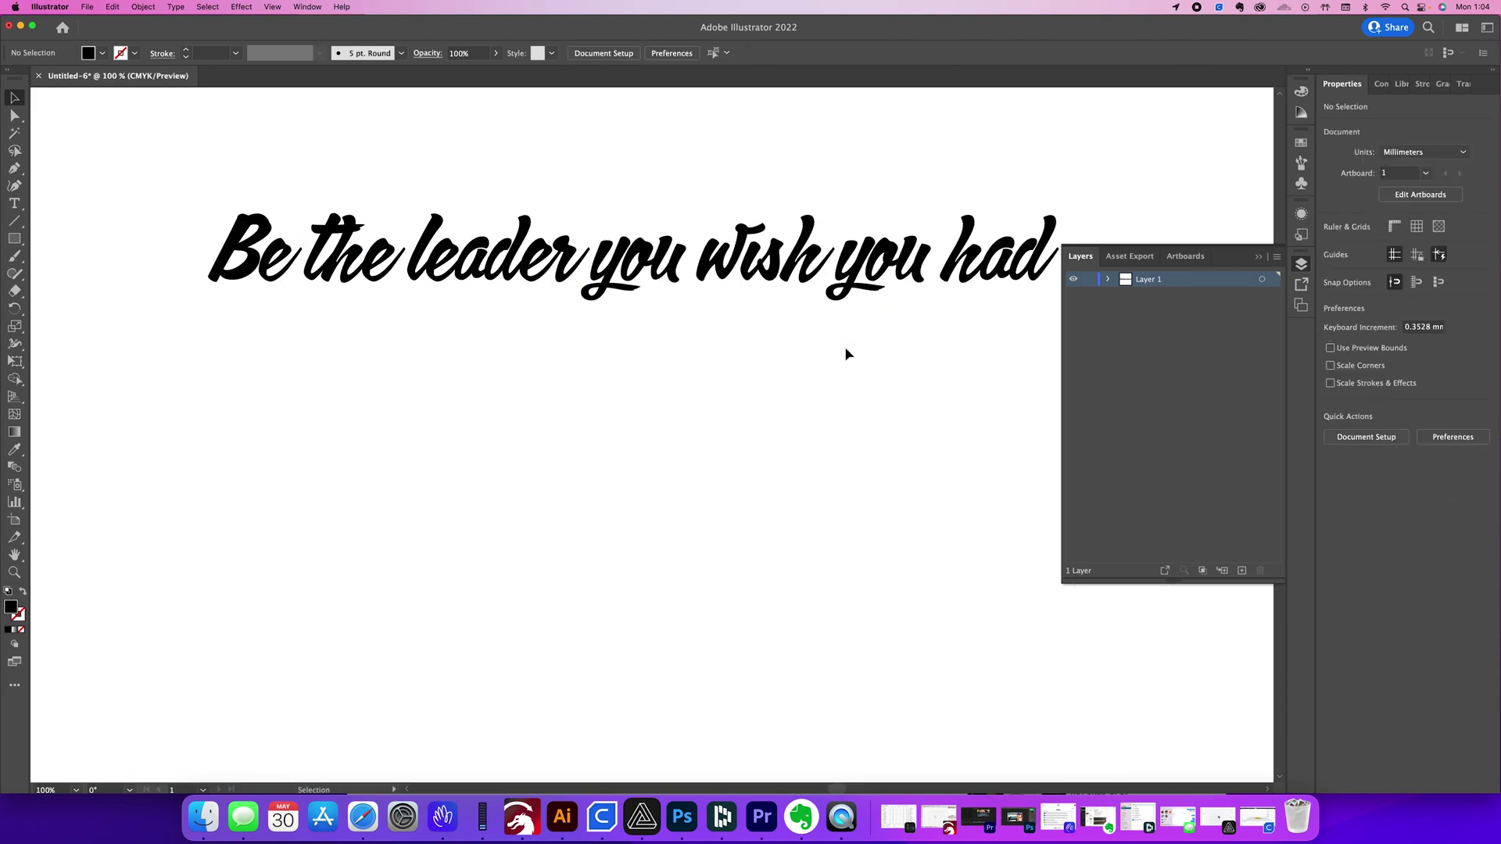
key(super+equal)
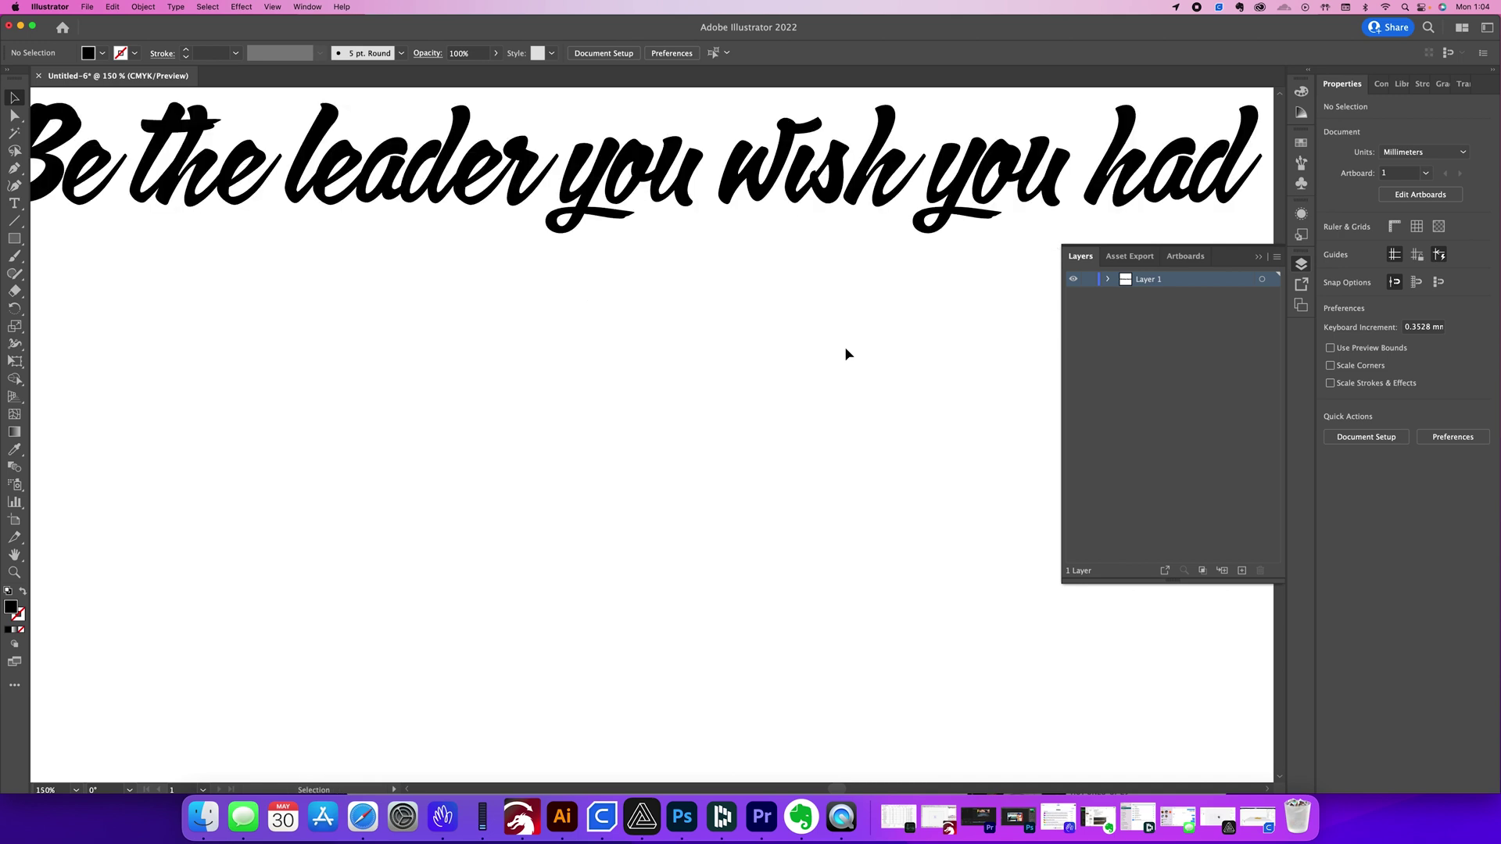
scroll(846, 354, up, 3)
scroll(846, 354, right, 5)
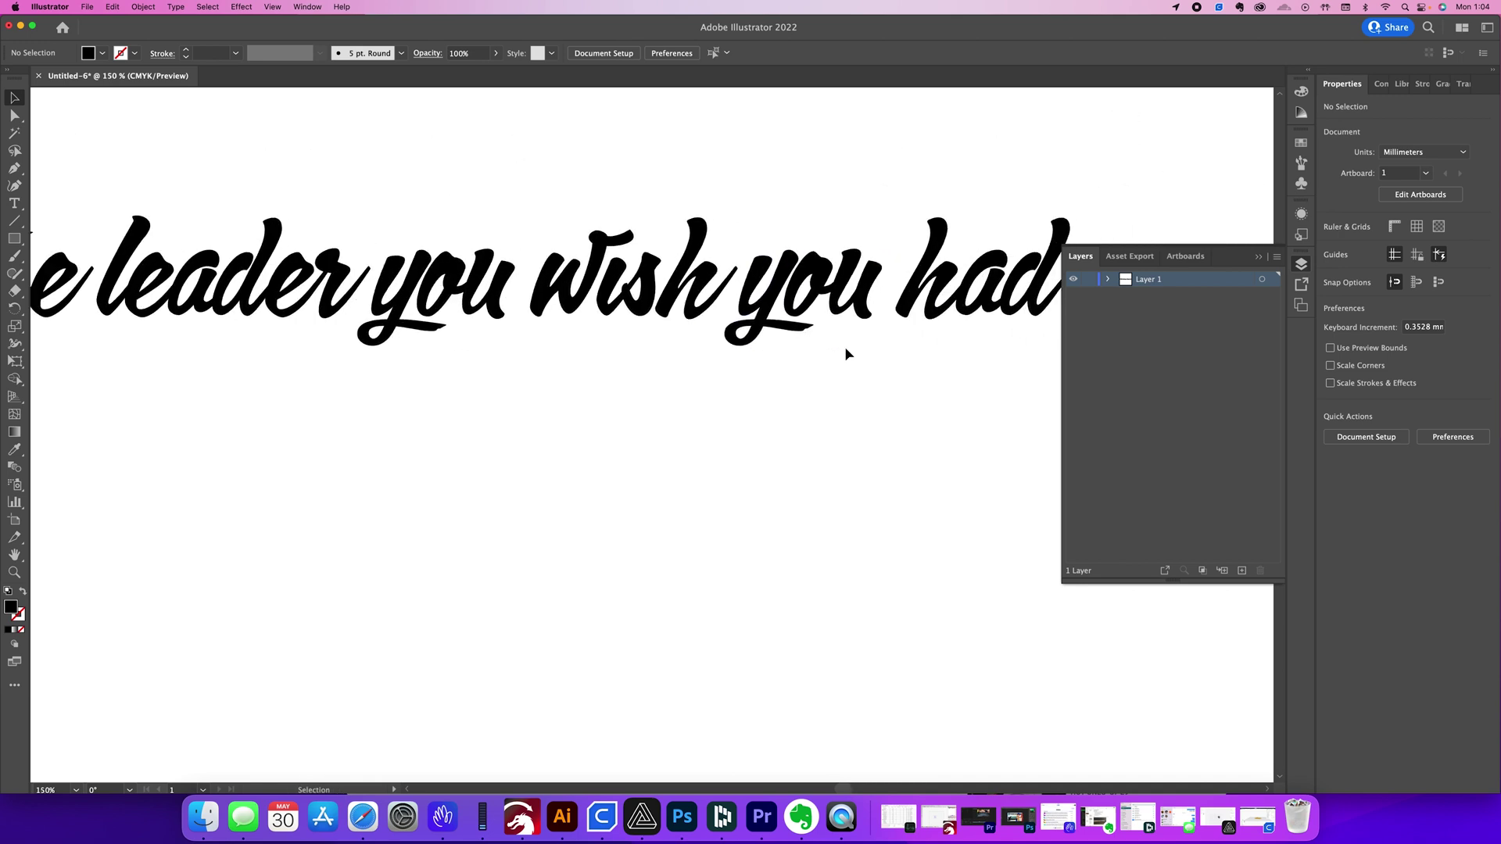
scroll(921, 325, right, 3)
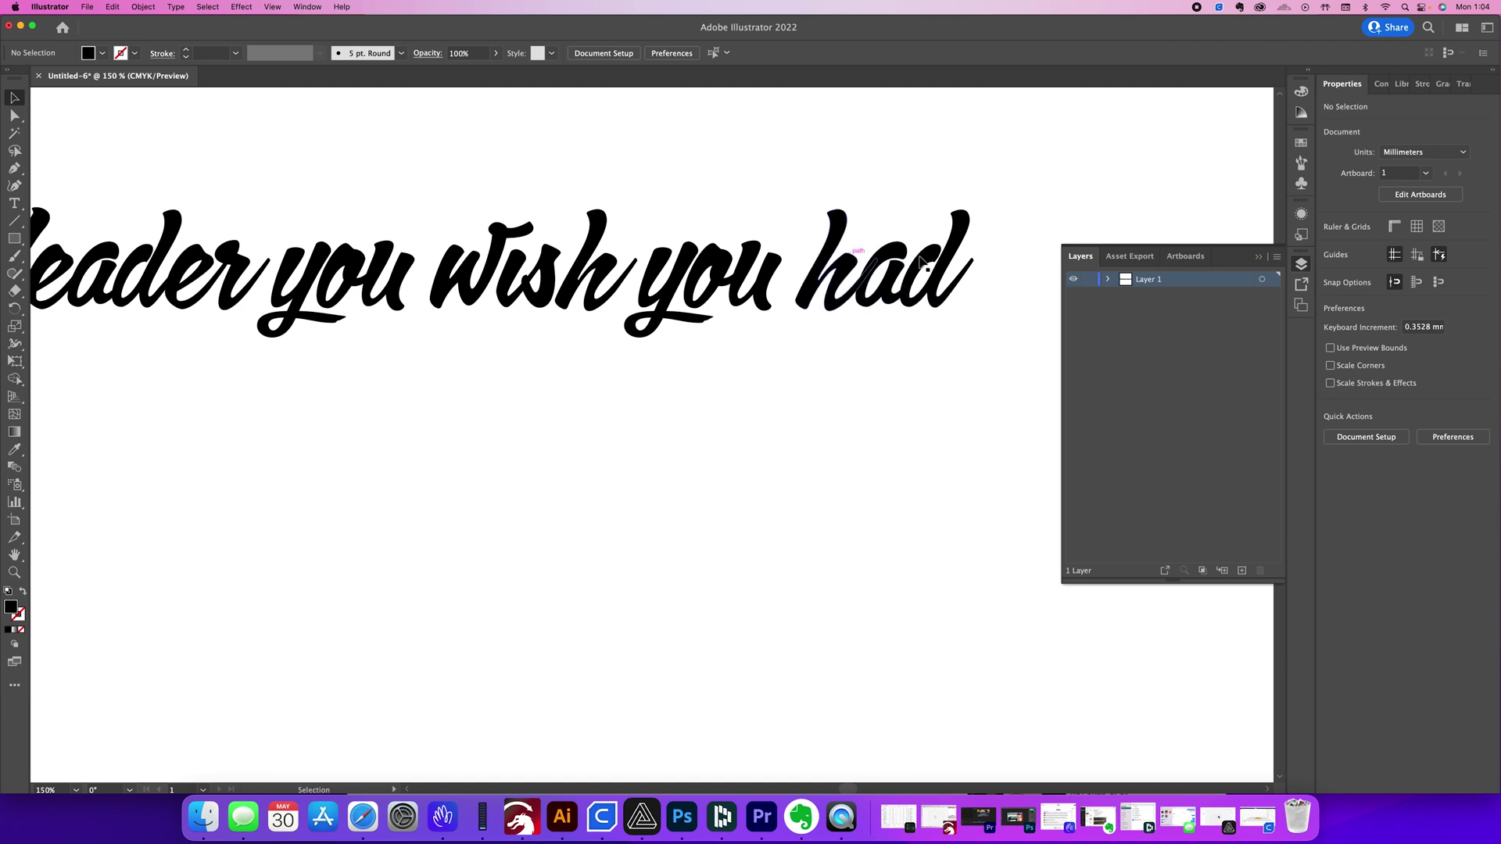
Unite the letters of 'had' into a single shape, keeping it on the baseline
drag(1013, 191, 795, 367)
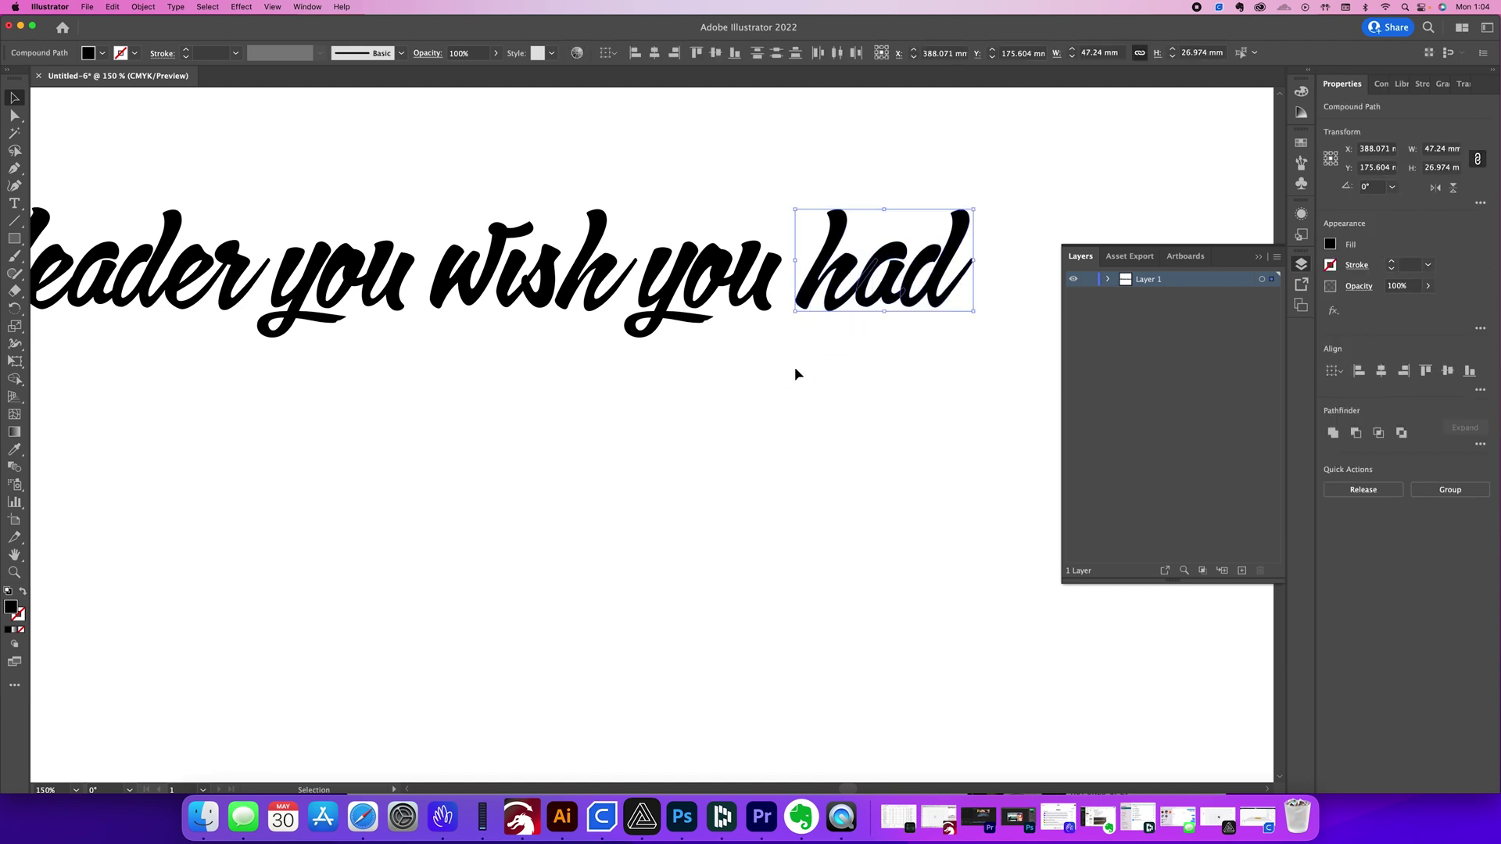
click(1334, 440)
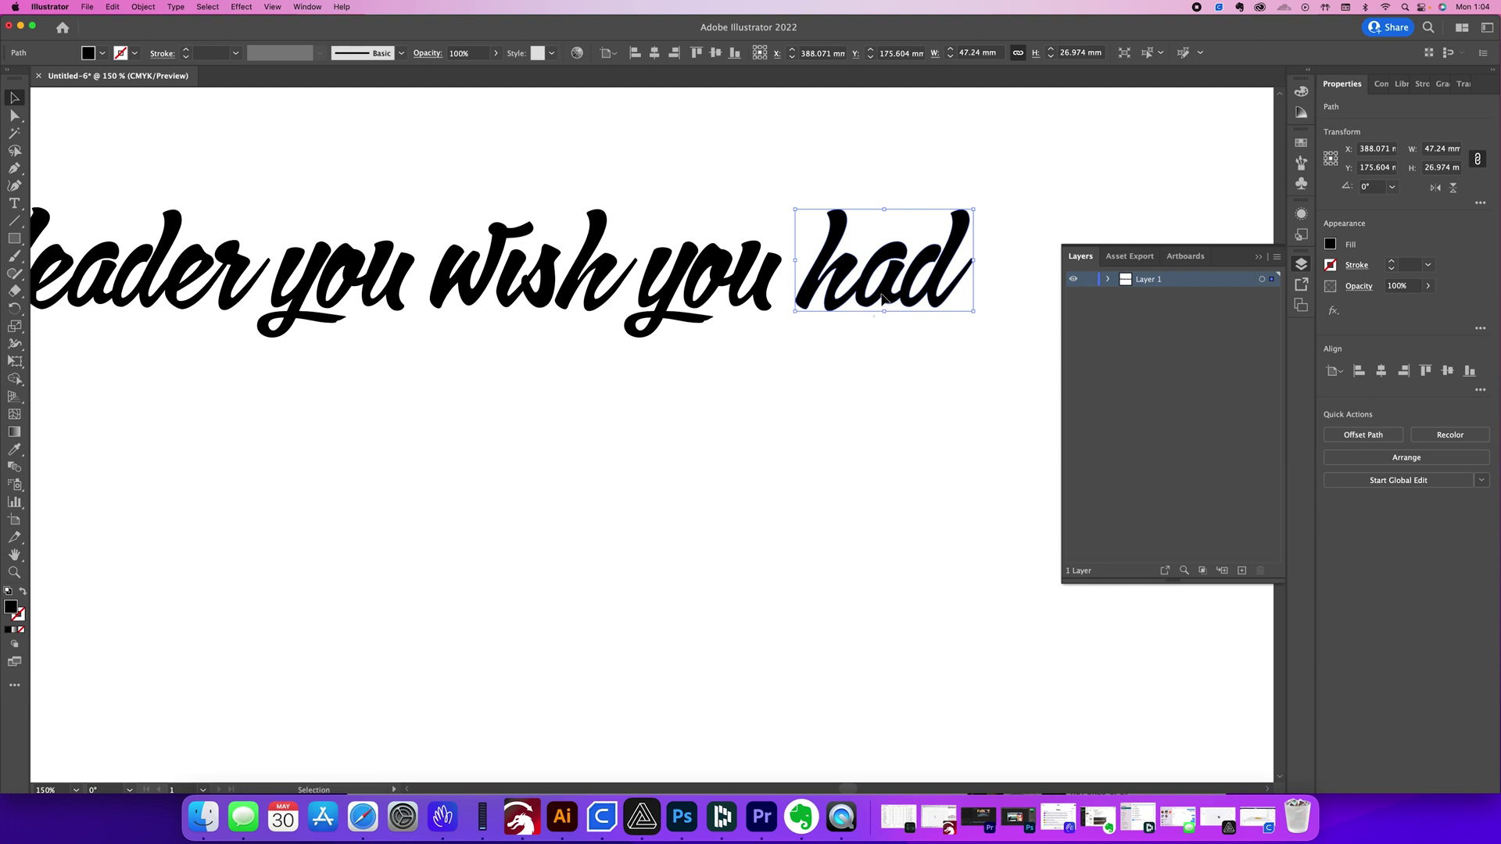
drag(890, 290, 888, 352)
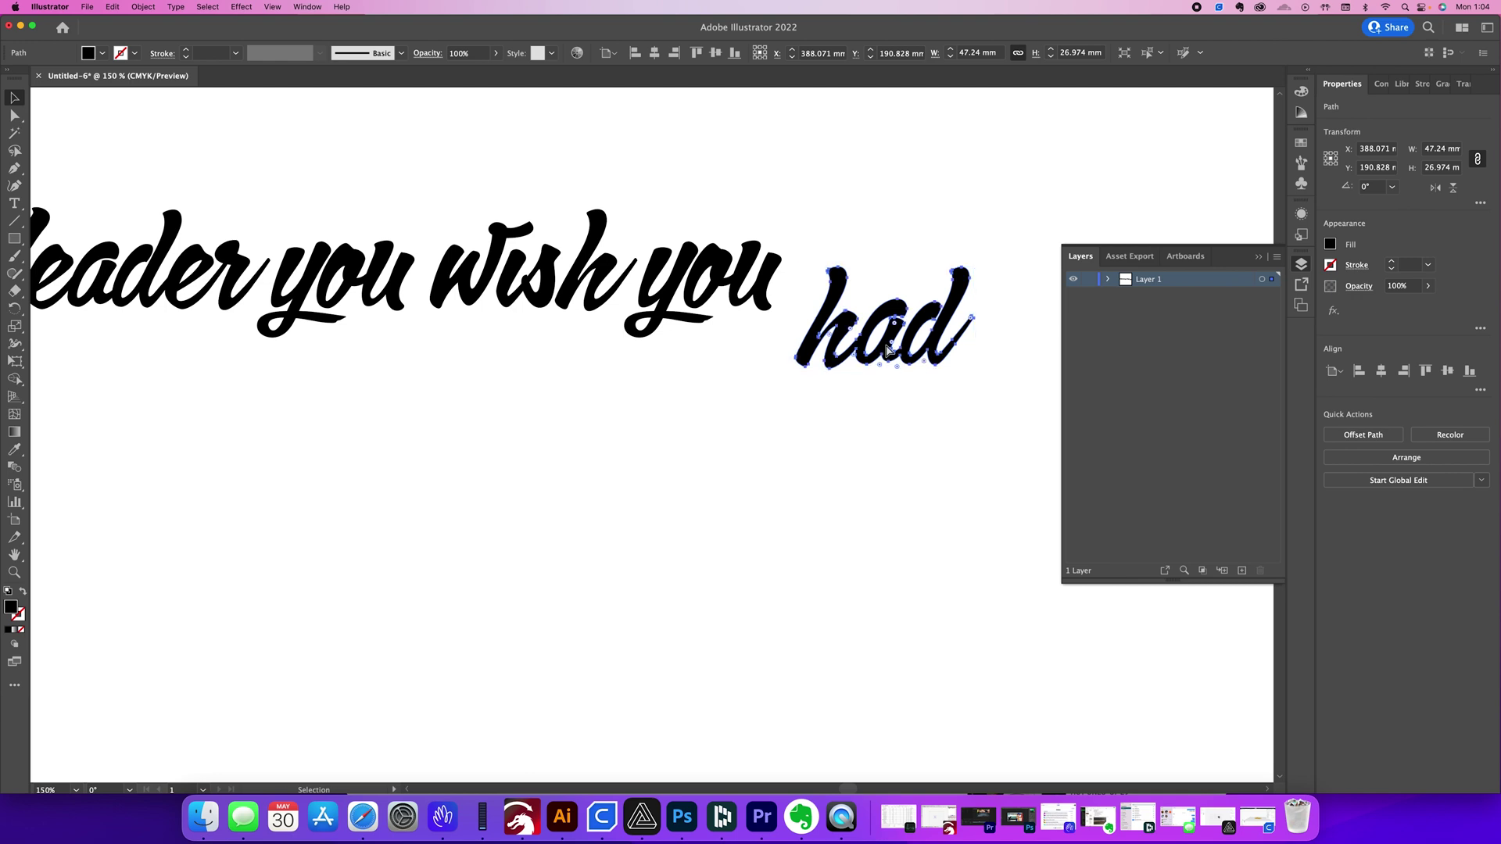
key(super+z)
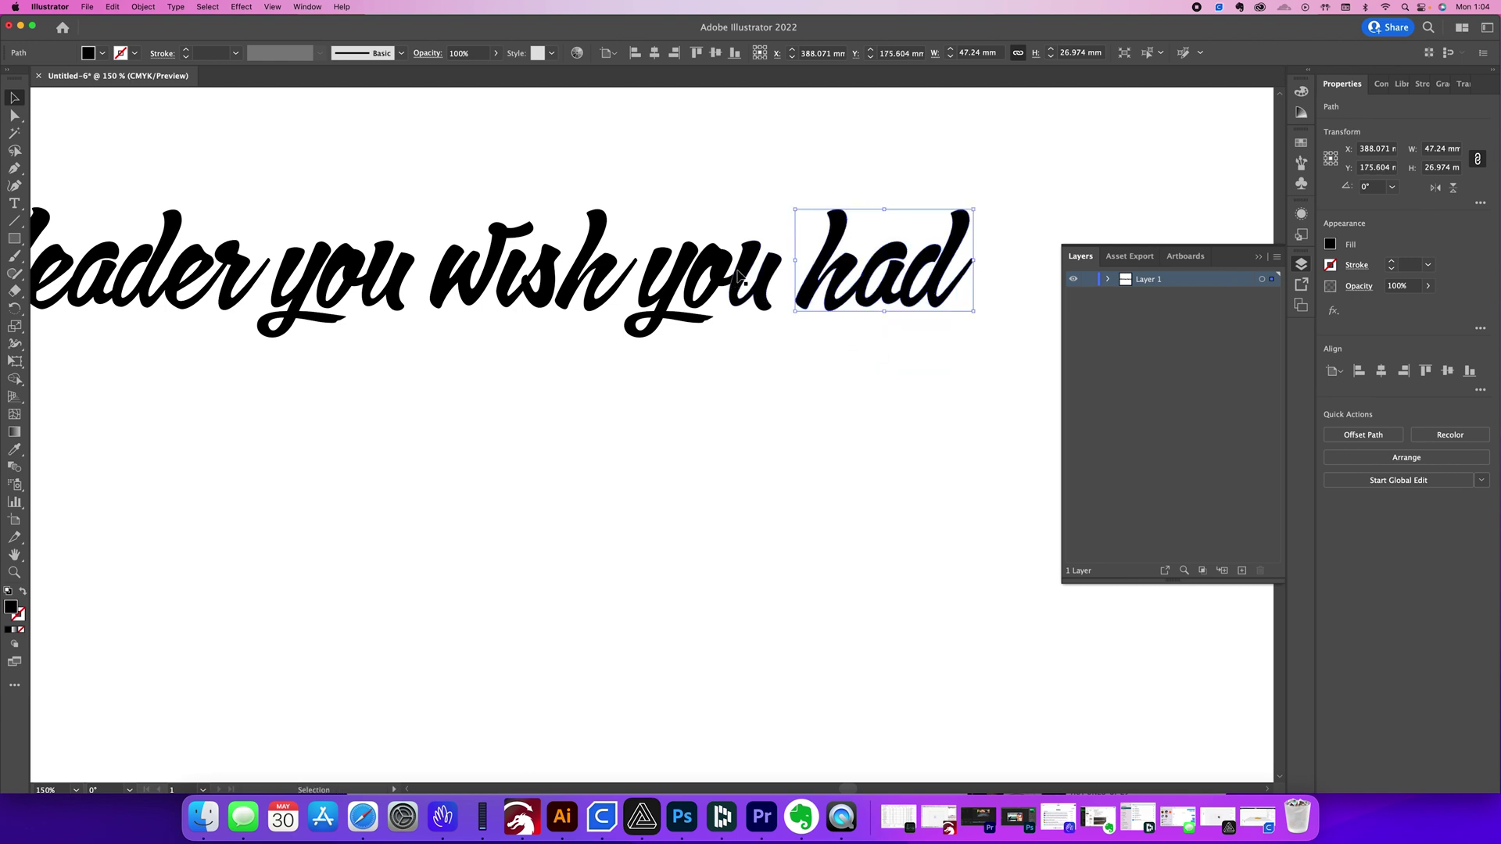
Group the letters of the second 'you' into one word
click(731, 305)
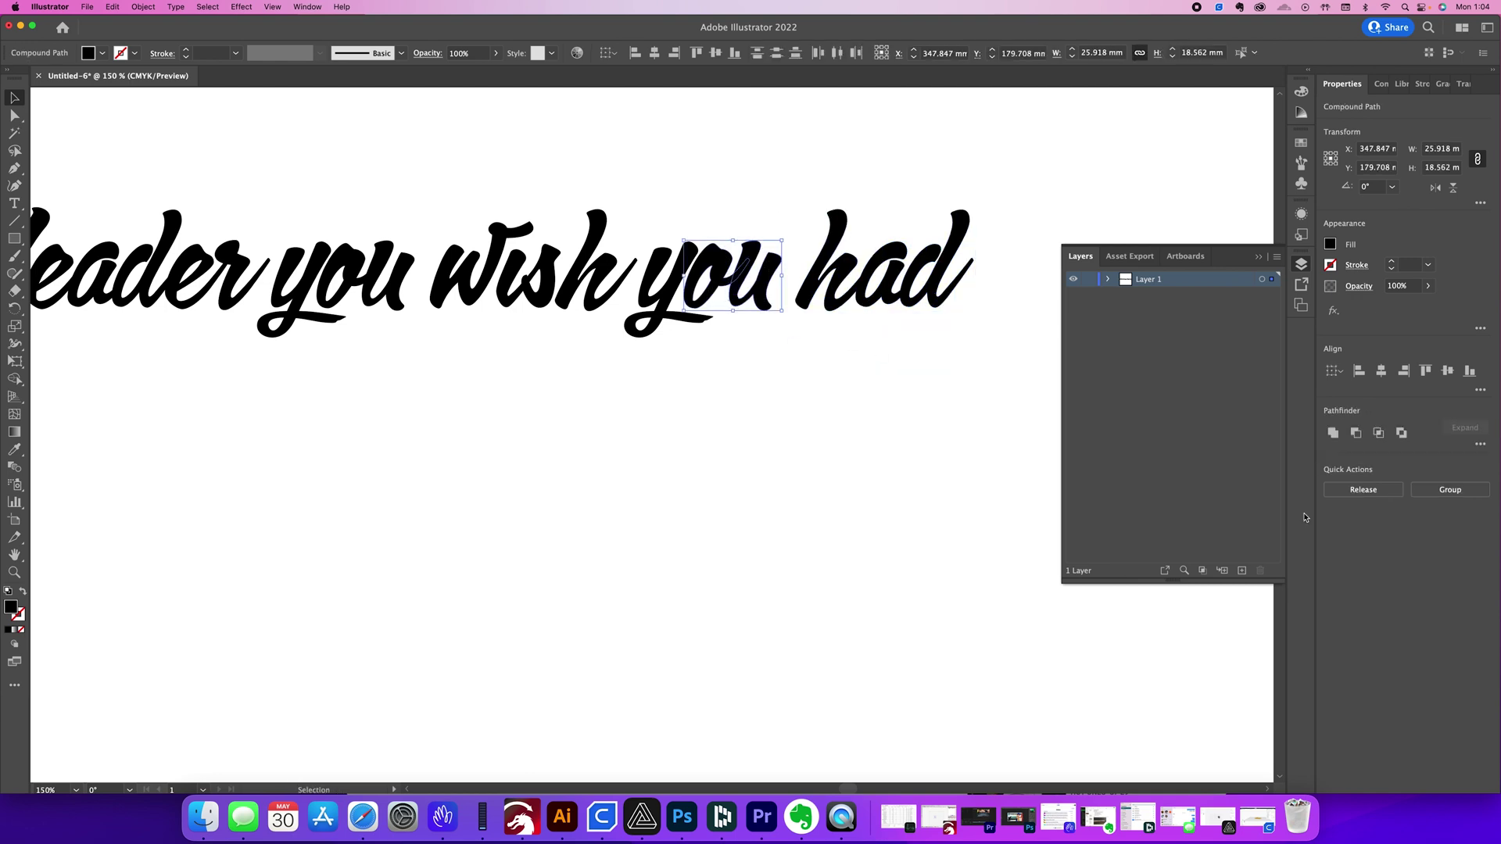
click(747, 396)
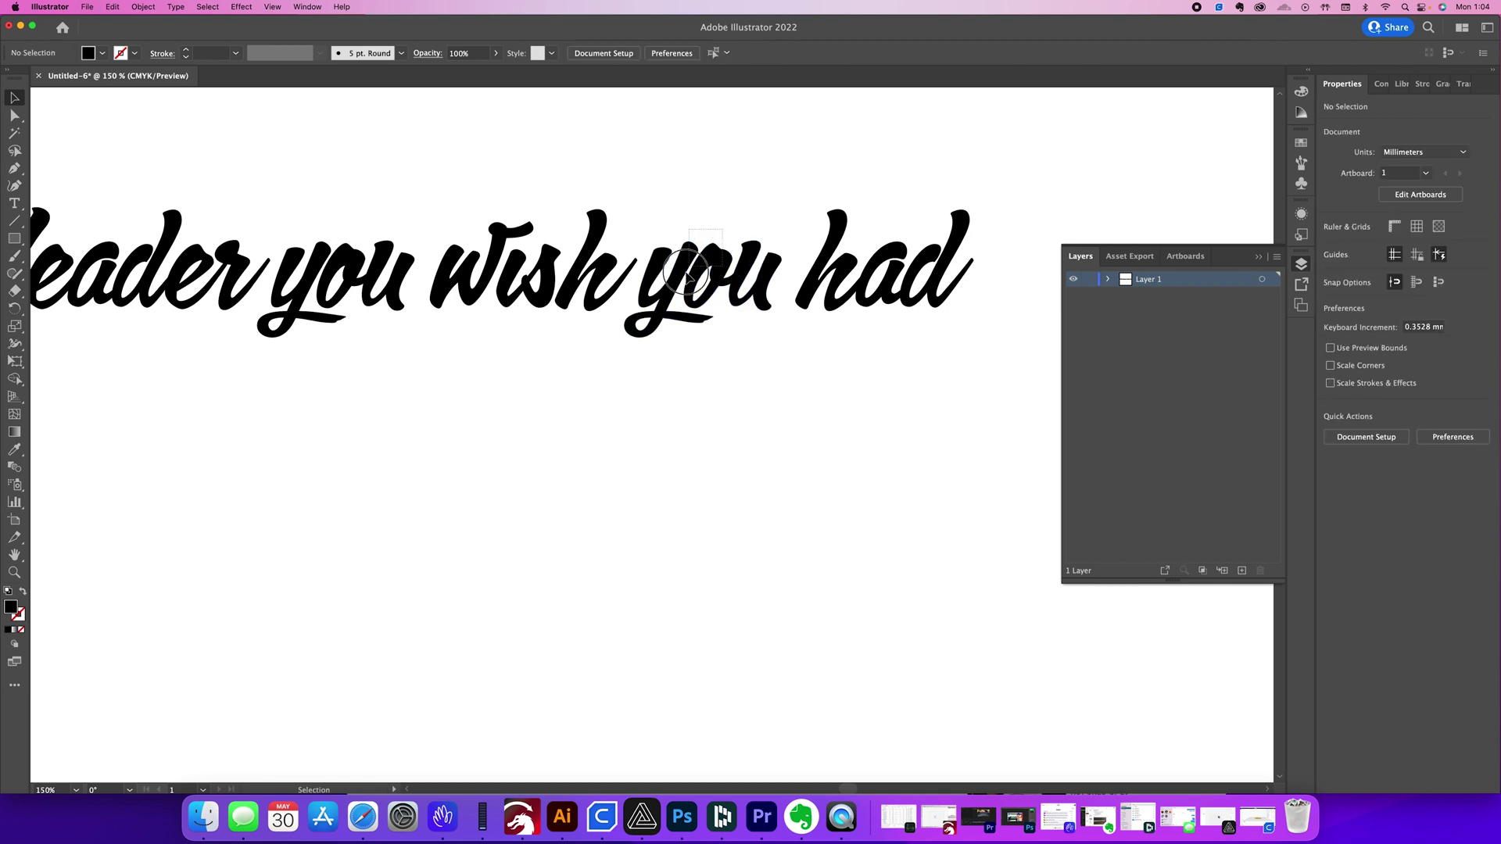
click(688, 274)
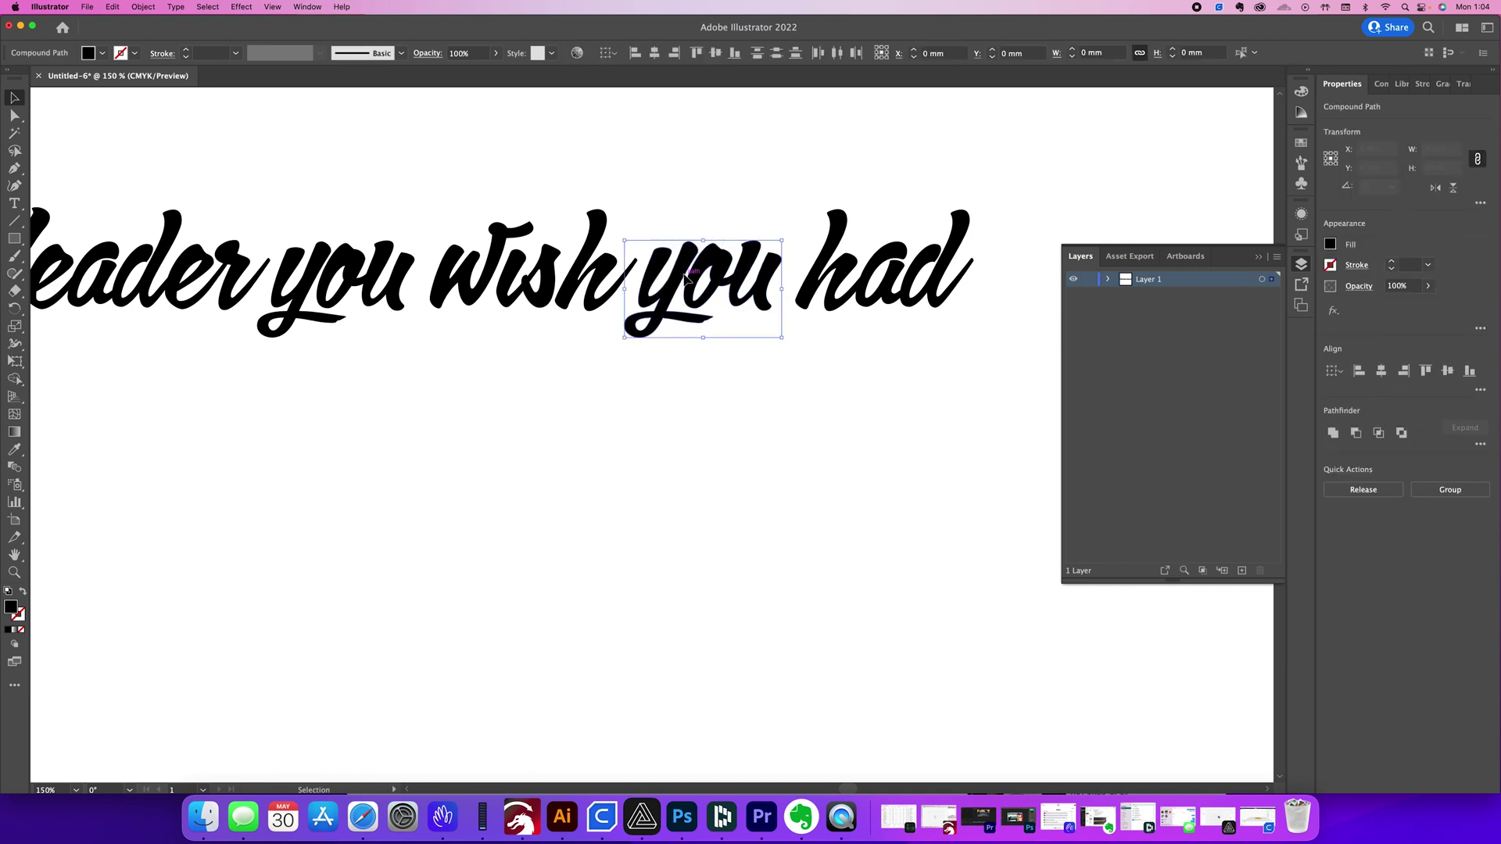
click(1453, 493)
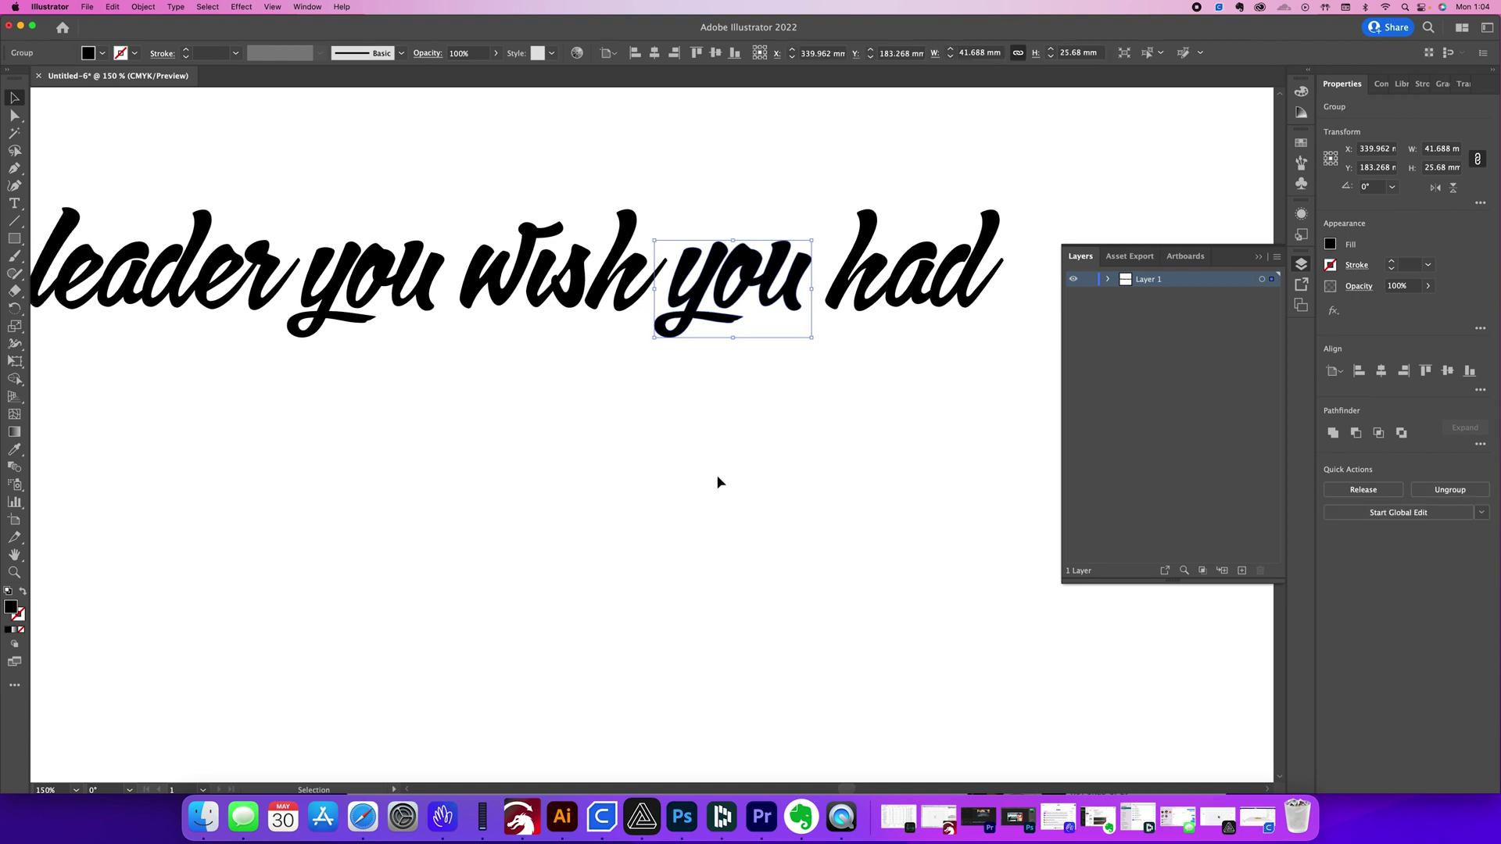
scroll(718, 479, left, 4)
Merge the s of 'wish' into one shape and group the letters of 'wish'
click(739, 428)
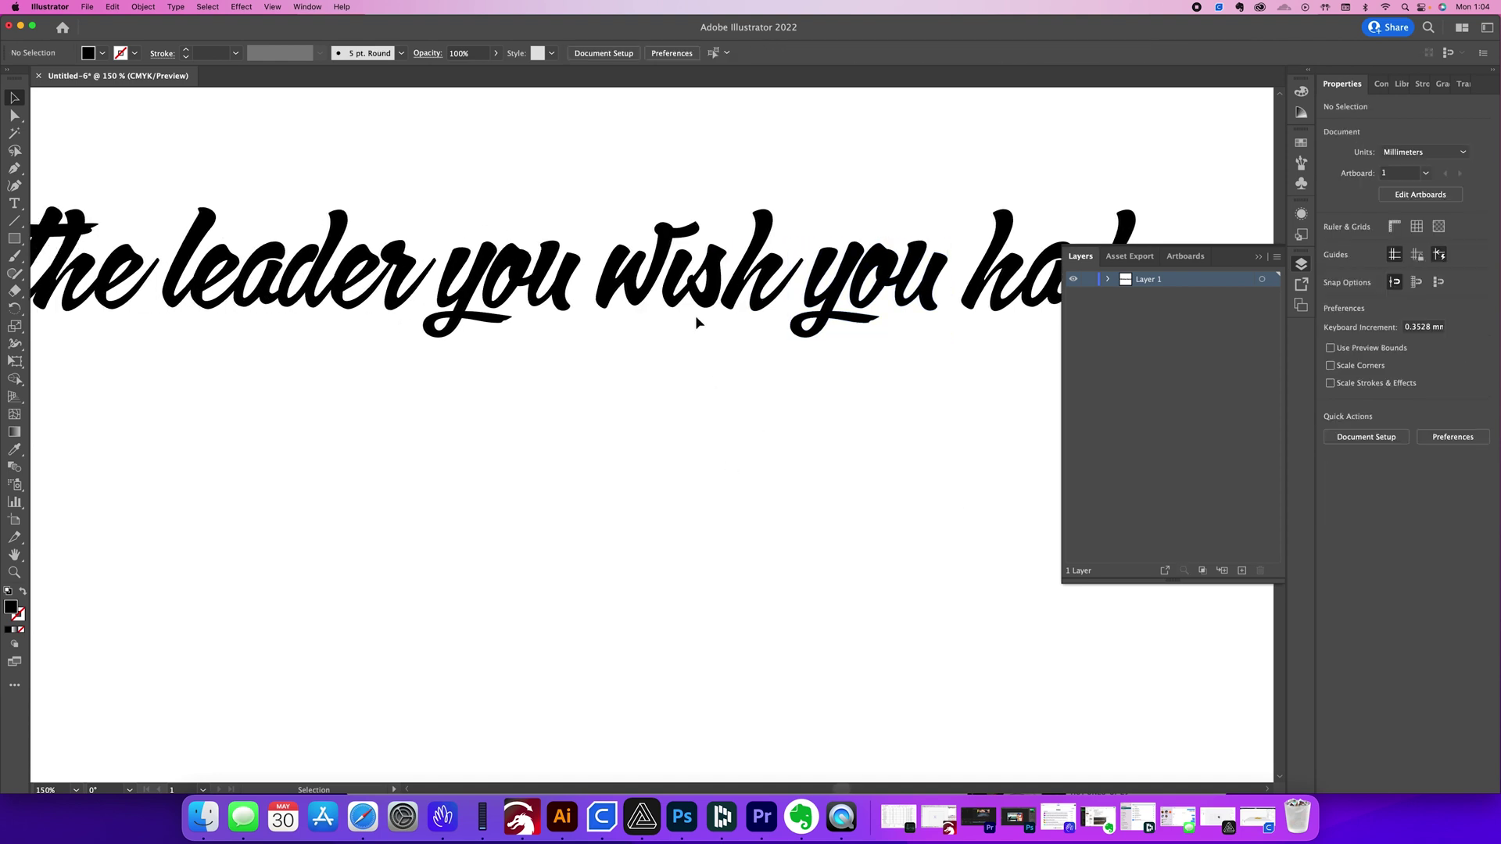
click(685, 283)
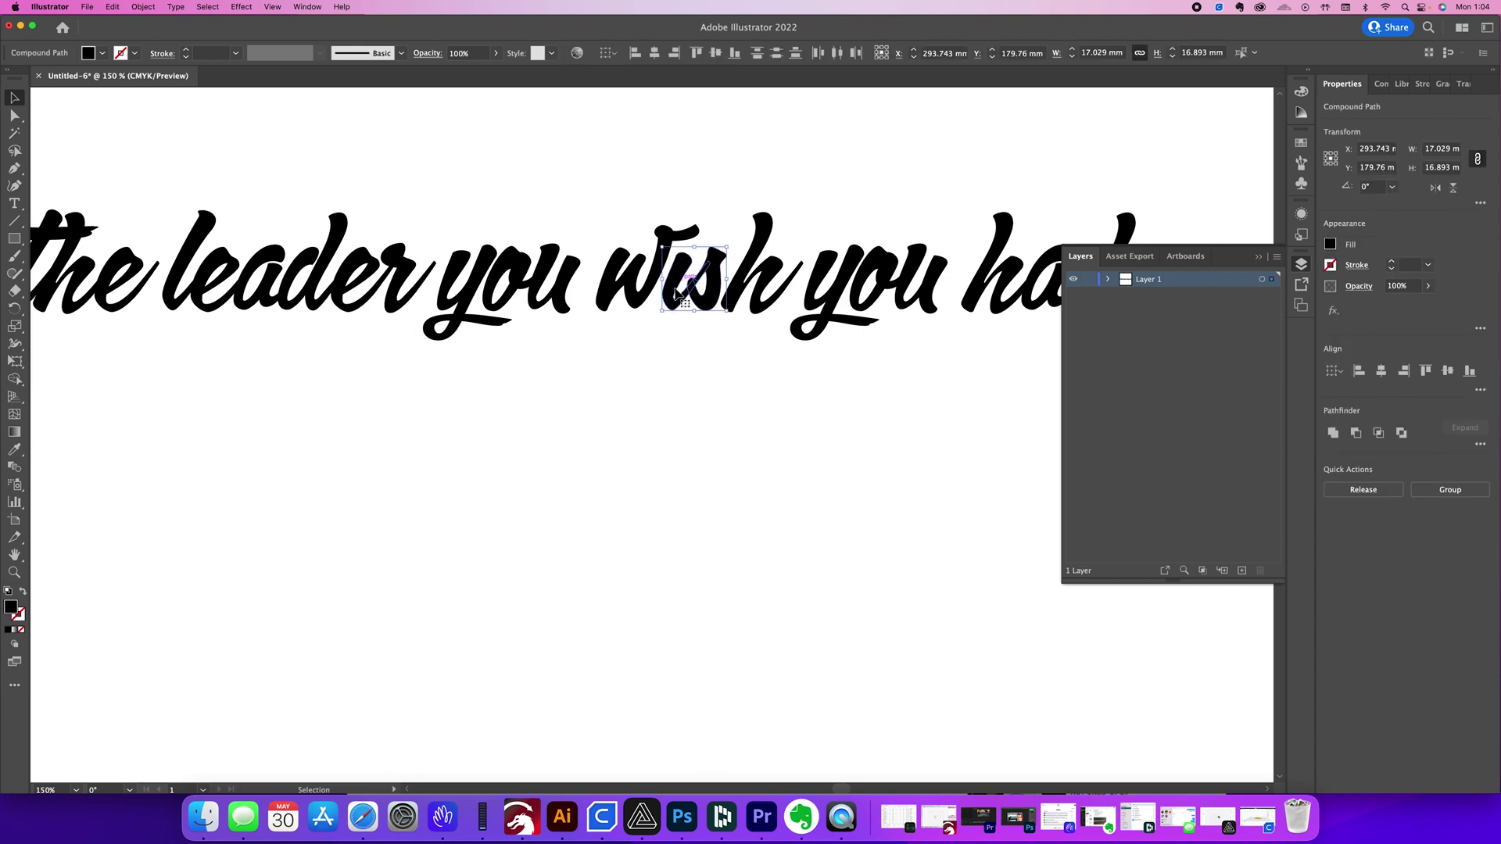
click(1333, 432)
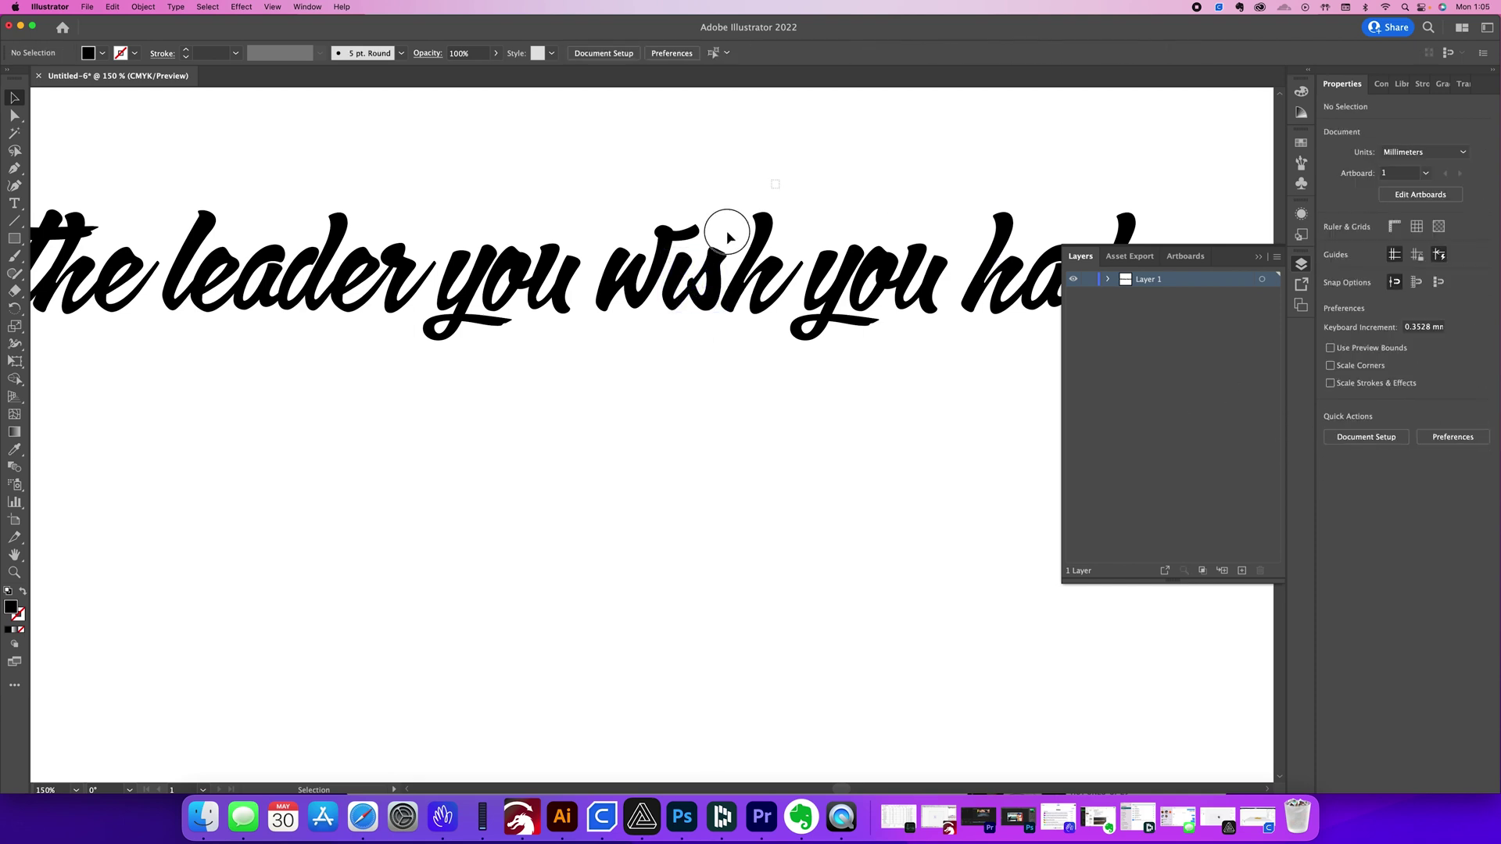
drag(786, 180, 646, 258)
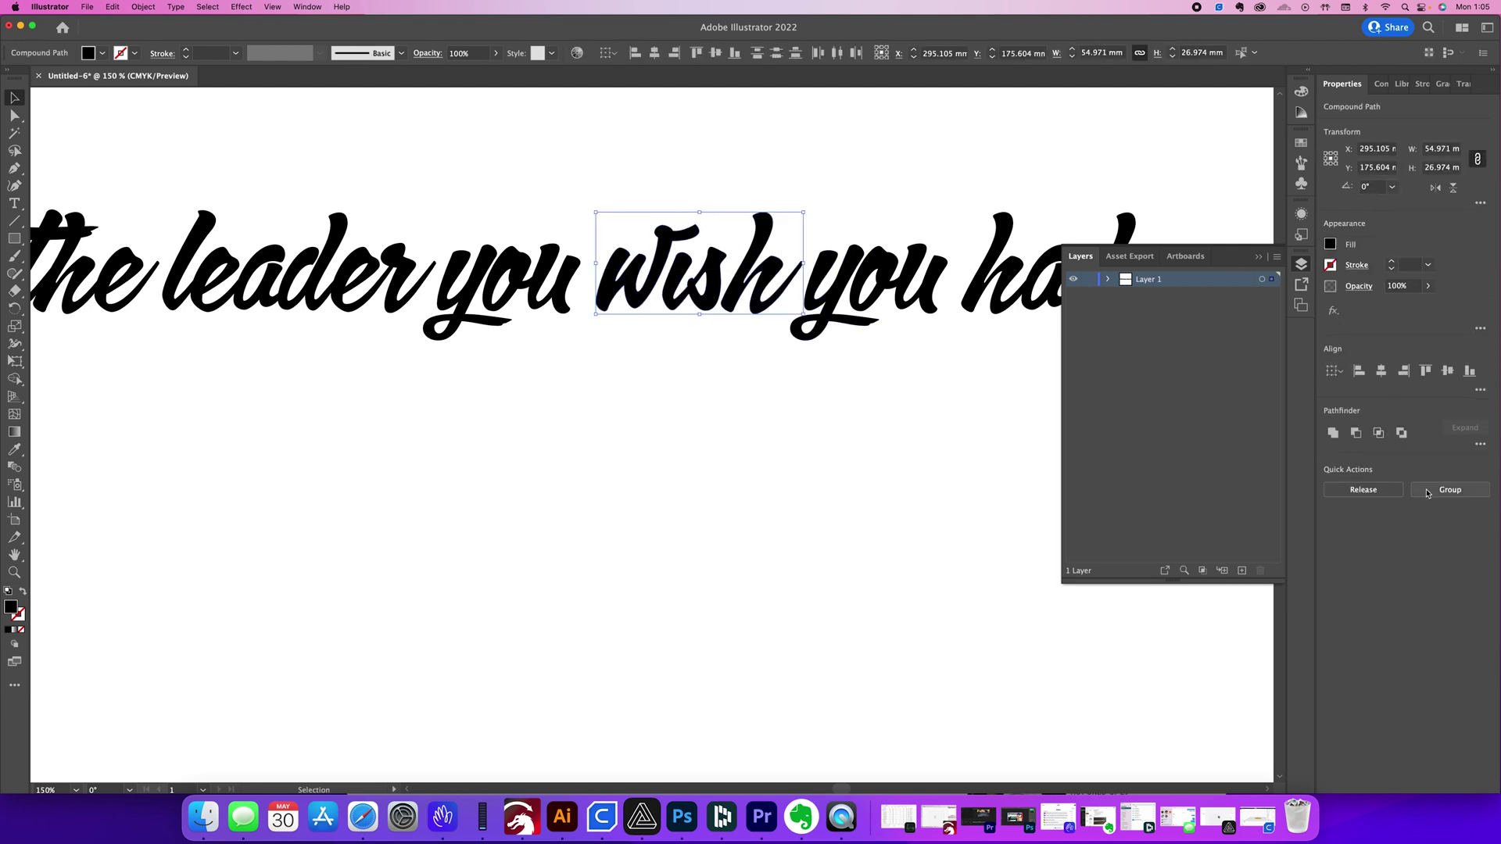
click(1429, 493)
scroll(666, 429, left, 4)
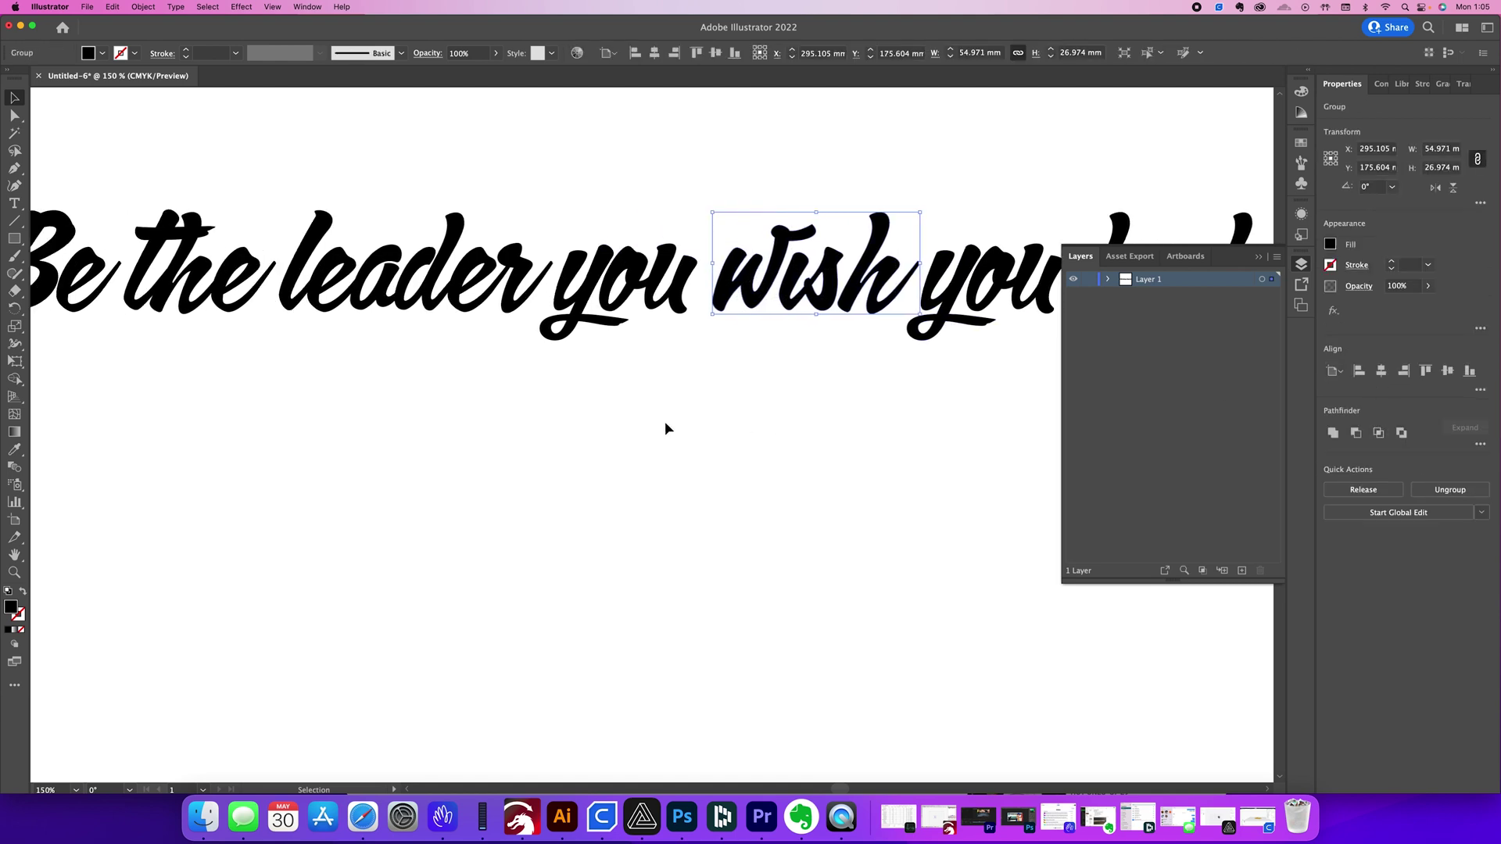
scroll(667, 428, left, 2)
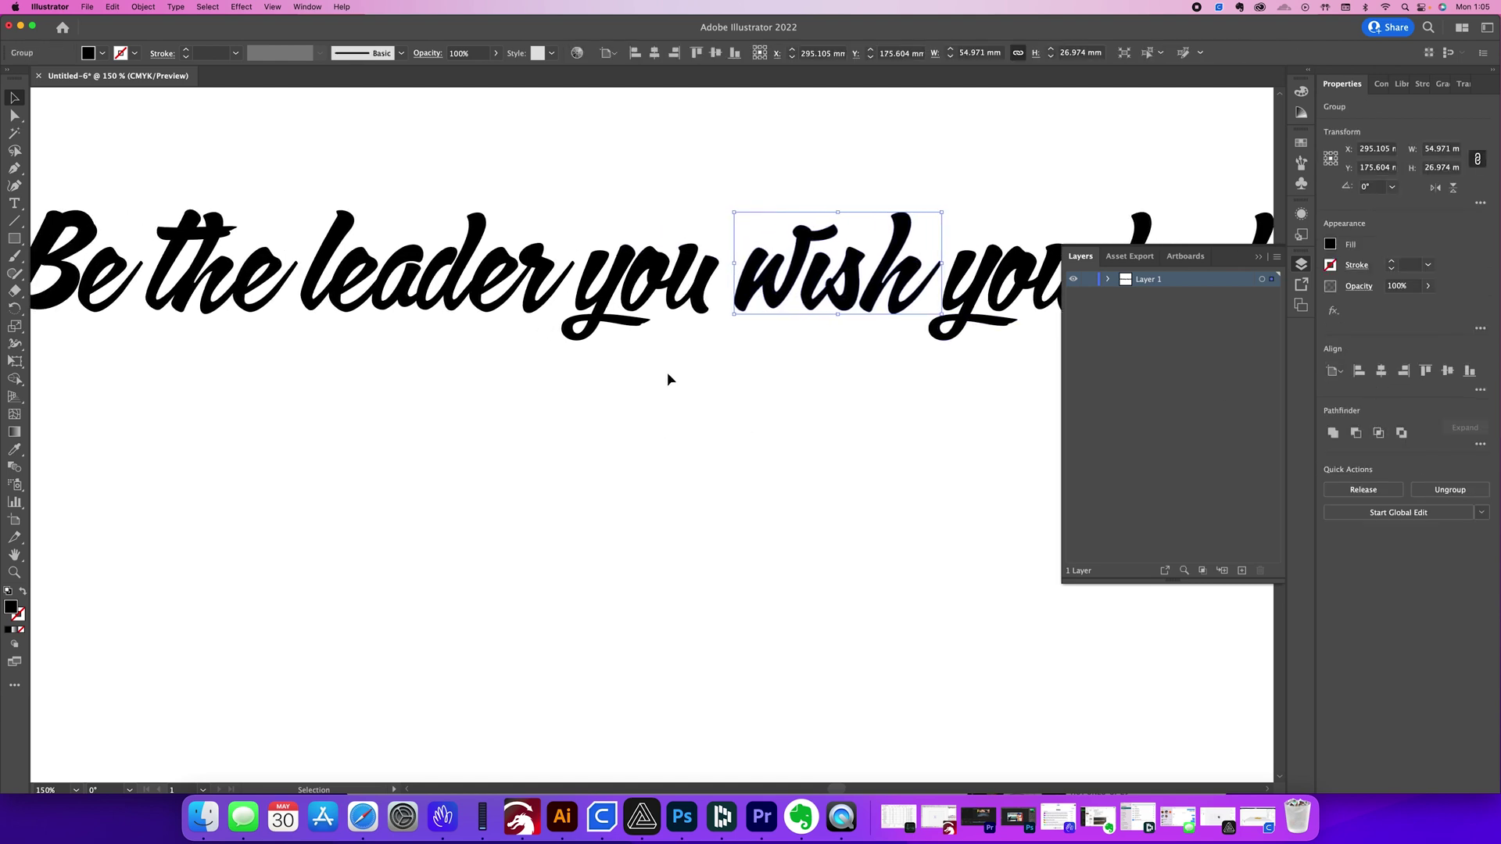
Unite the 'ou' of 'you' into one shape and add the y to the word
click(653, 290)
click(1334, 433)
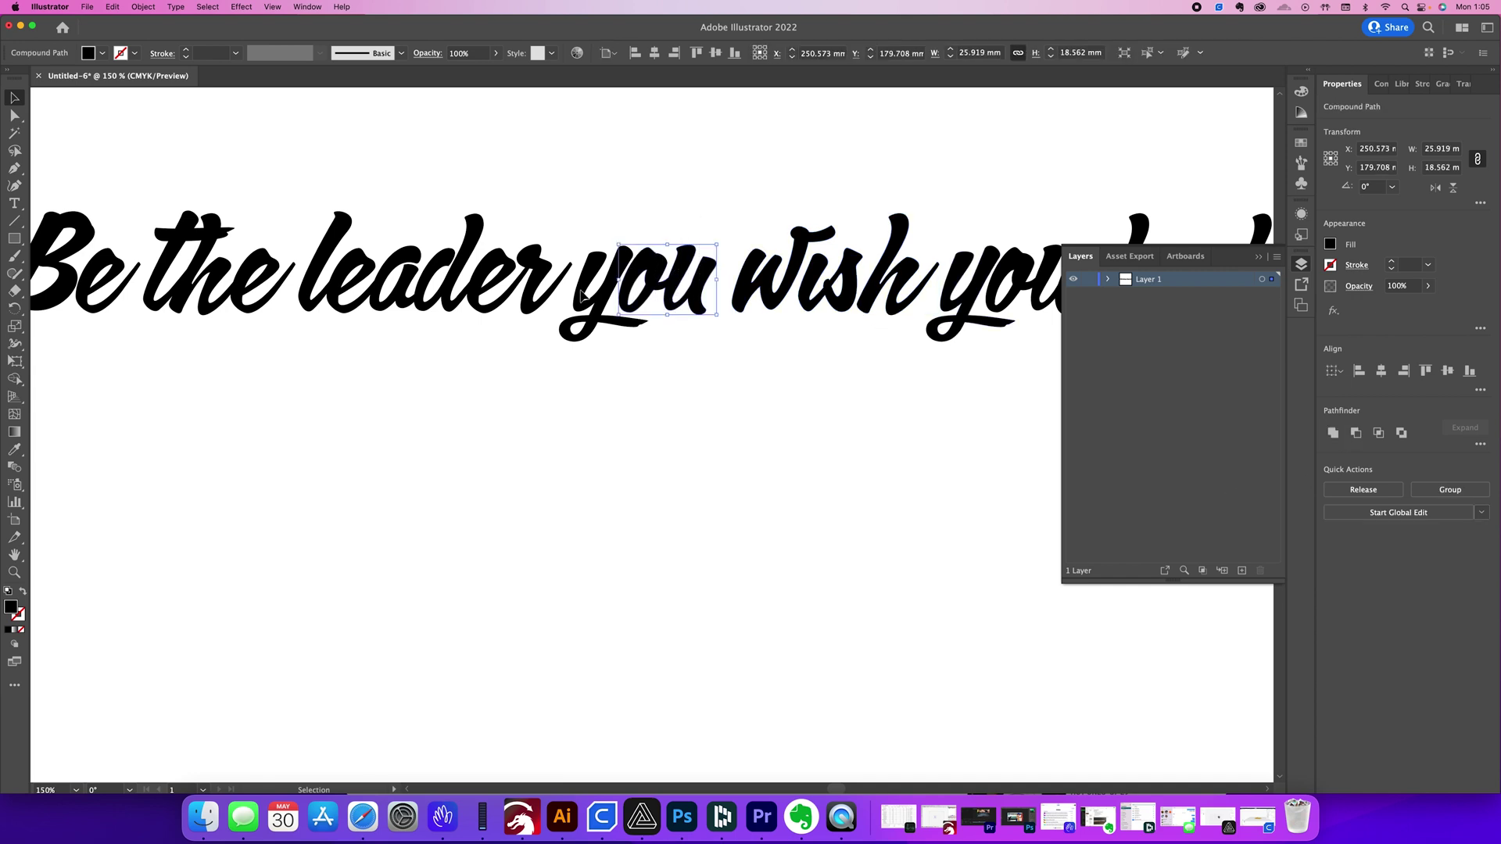
shift+click(602, 273)
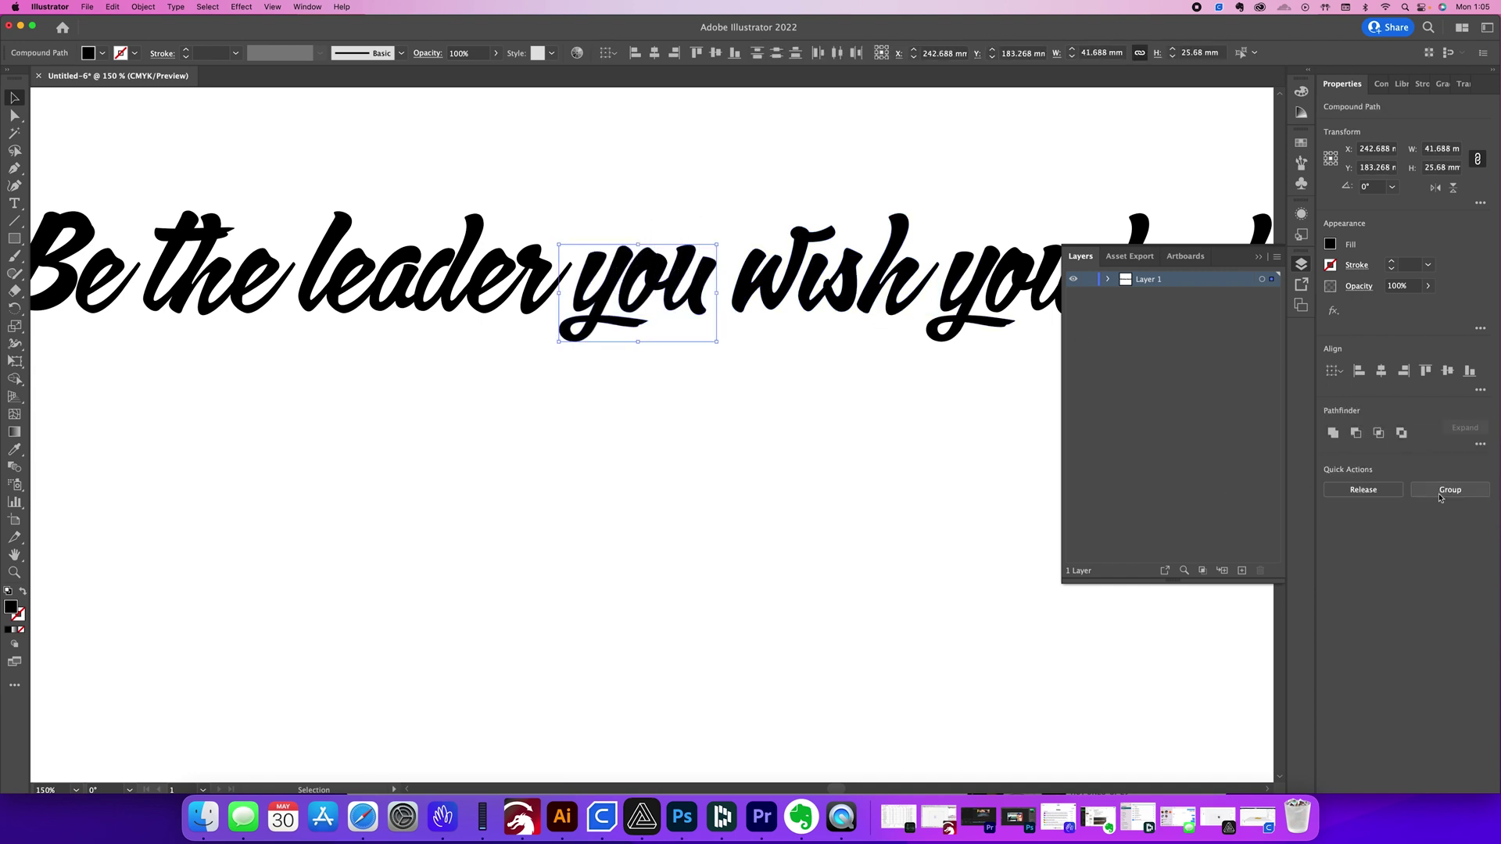
click(522, 192)
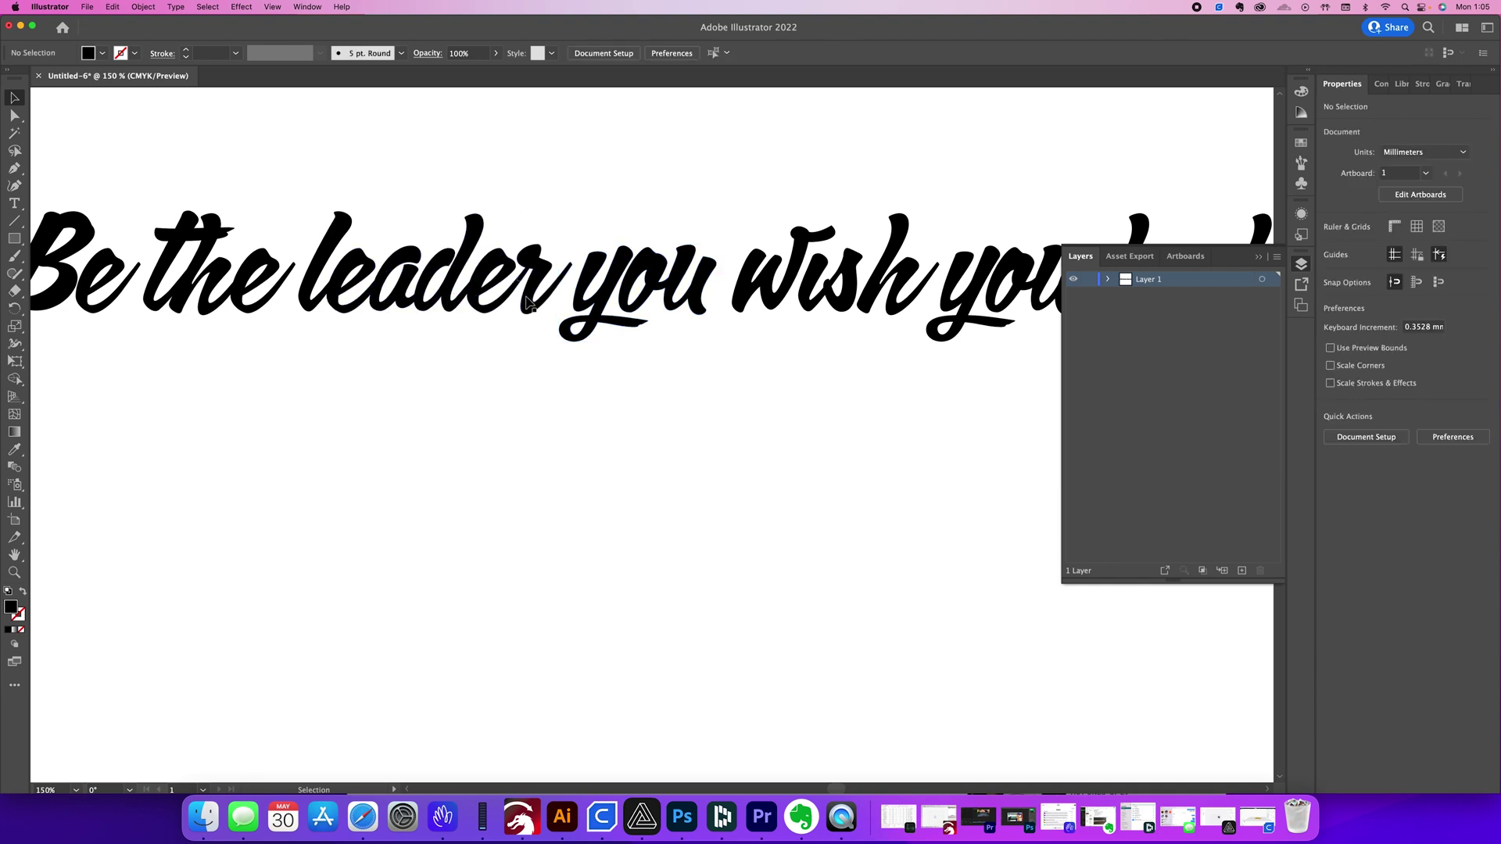
Apply Pathfinder Minus Front to 'the' so it becomes one compound shape
click(407, 258)
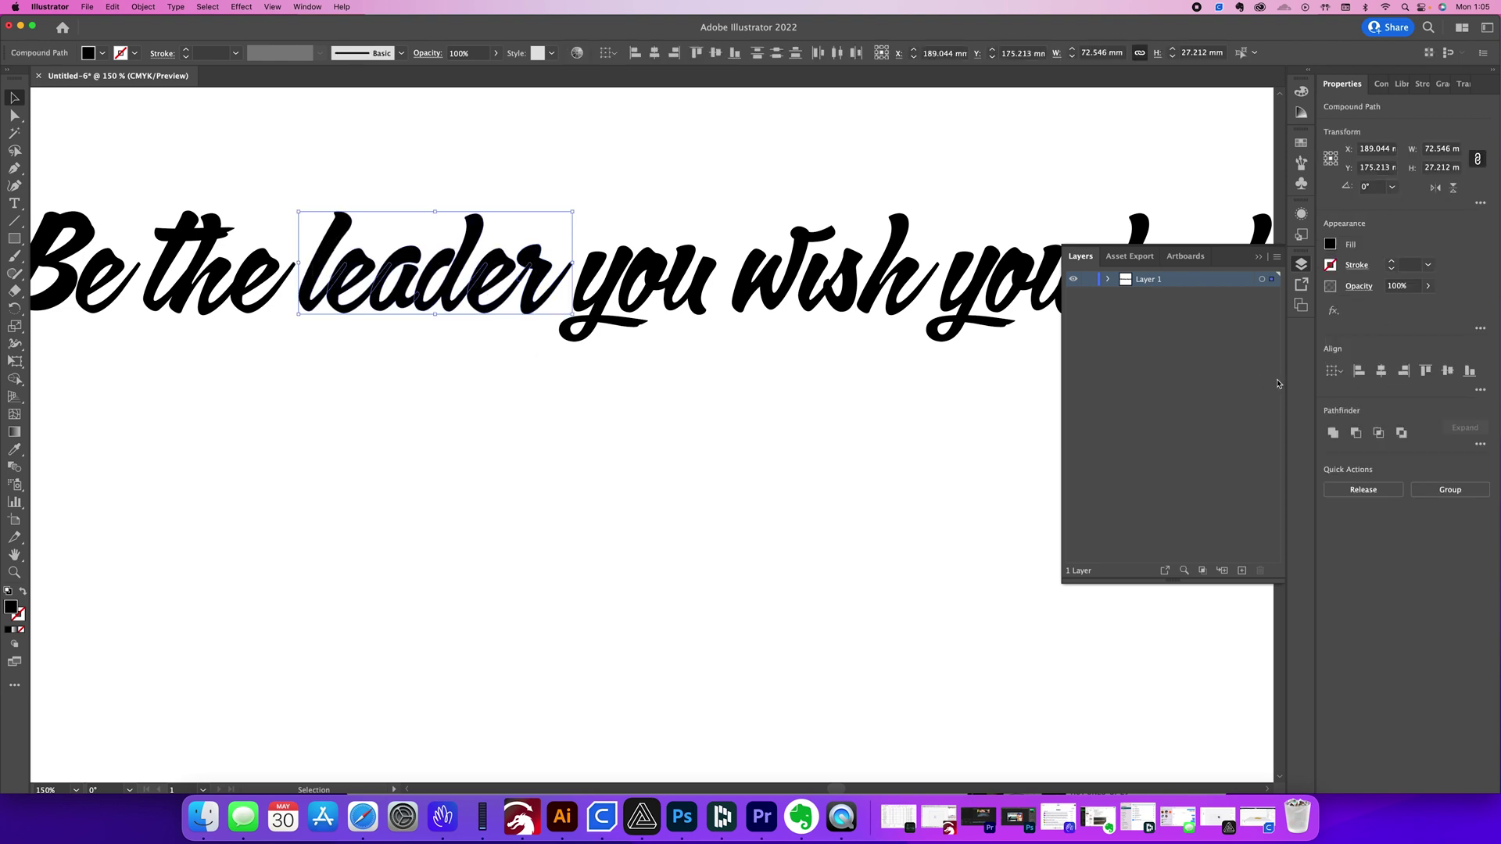
scroll(532, 395, left, 6)
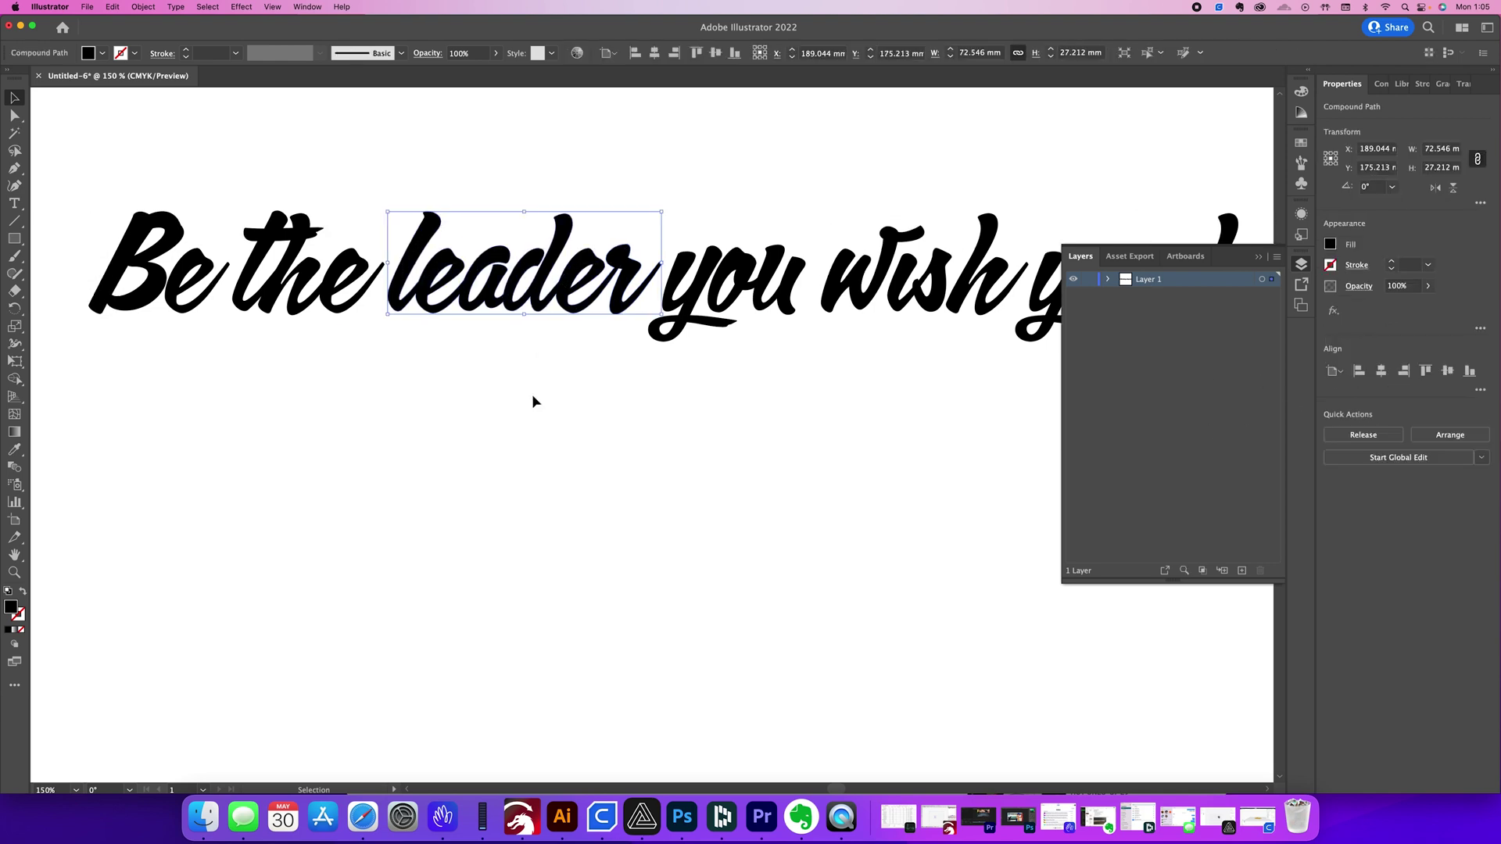
click(503, 335)
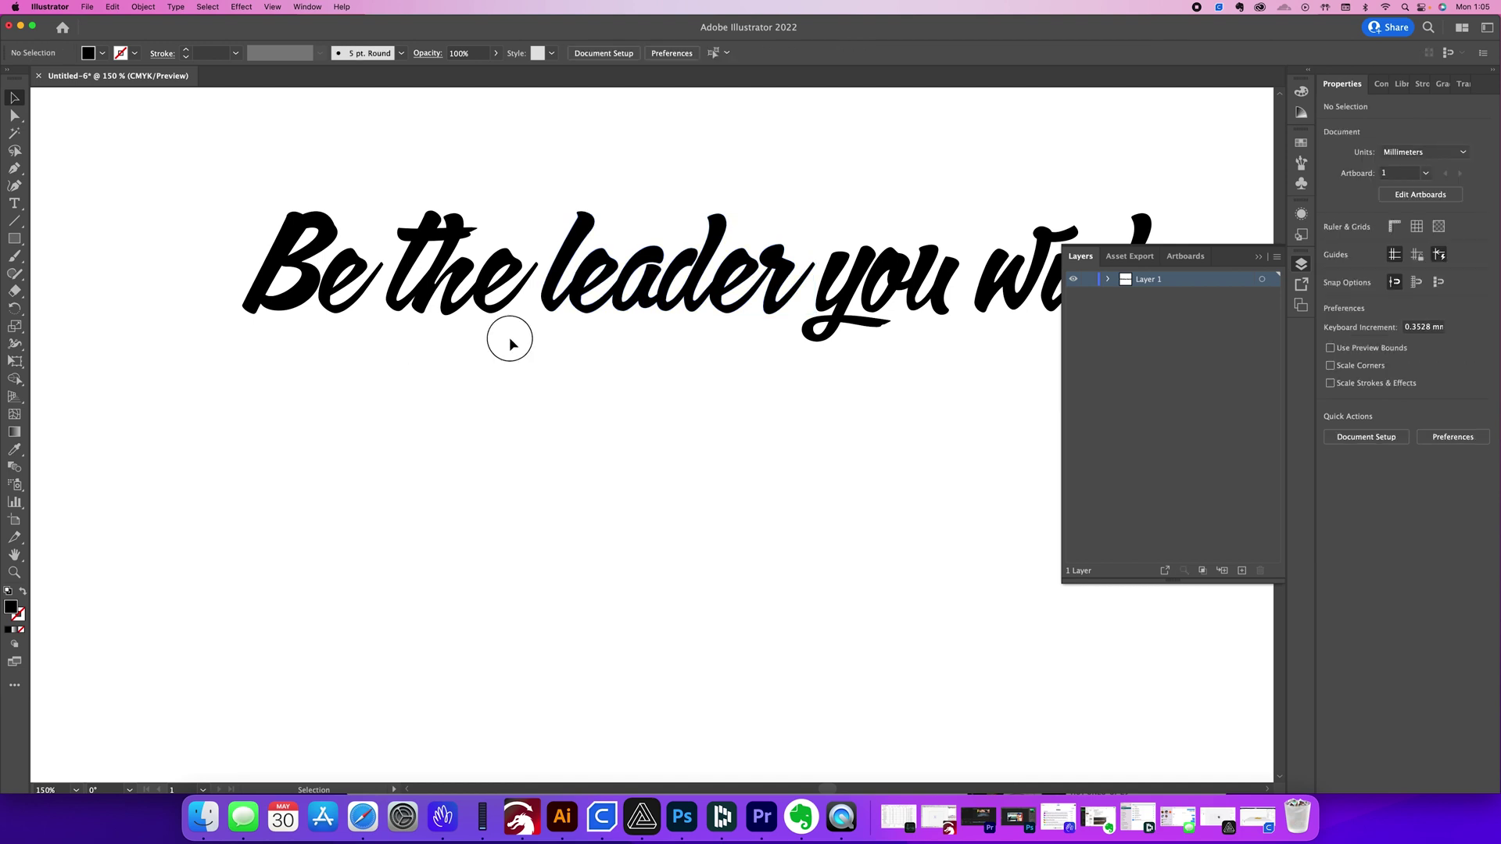
click(437, 292)
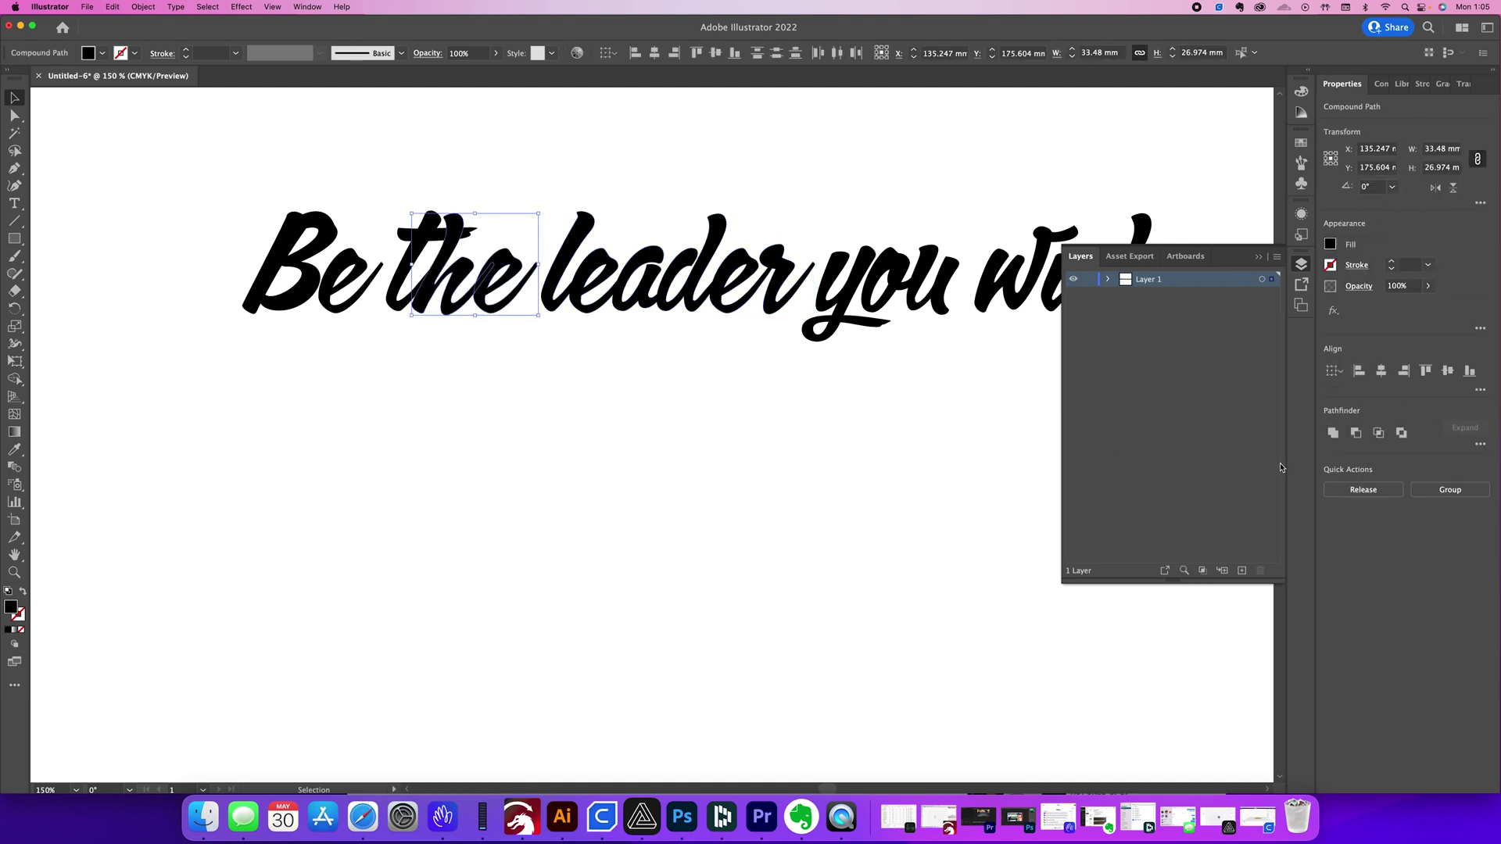
click(475, 345)
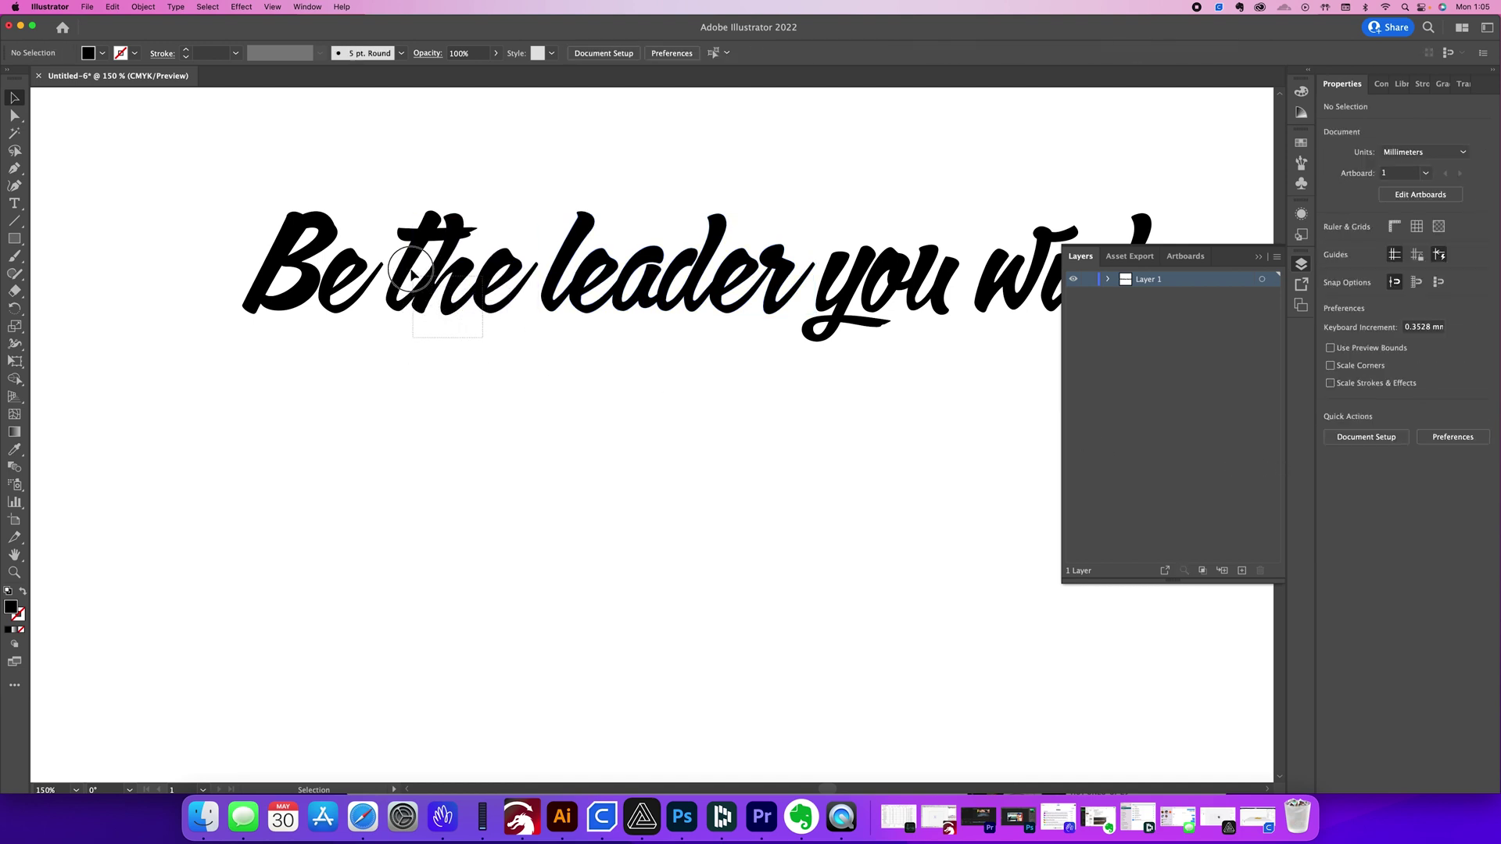
click(415, 258)
click(1353, 438)
click(395, 339)
Group the letters of 'Be' into one word, then zoom out to 50% to view the slogan
click(333, 279)
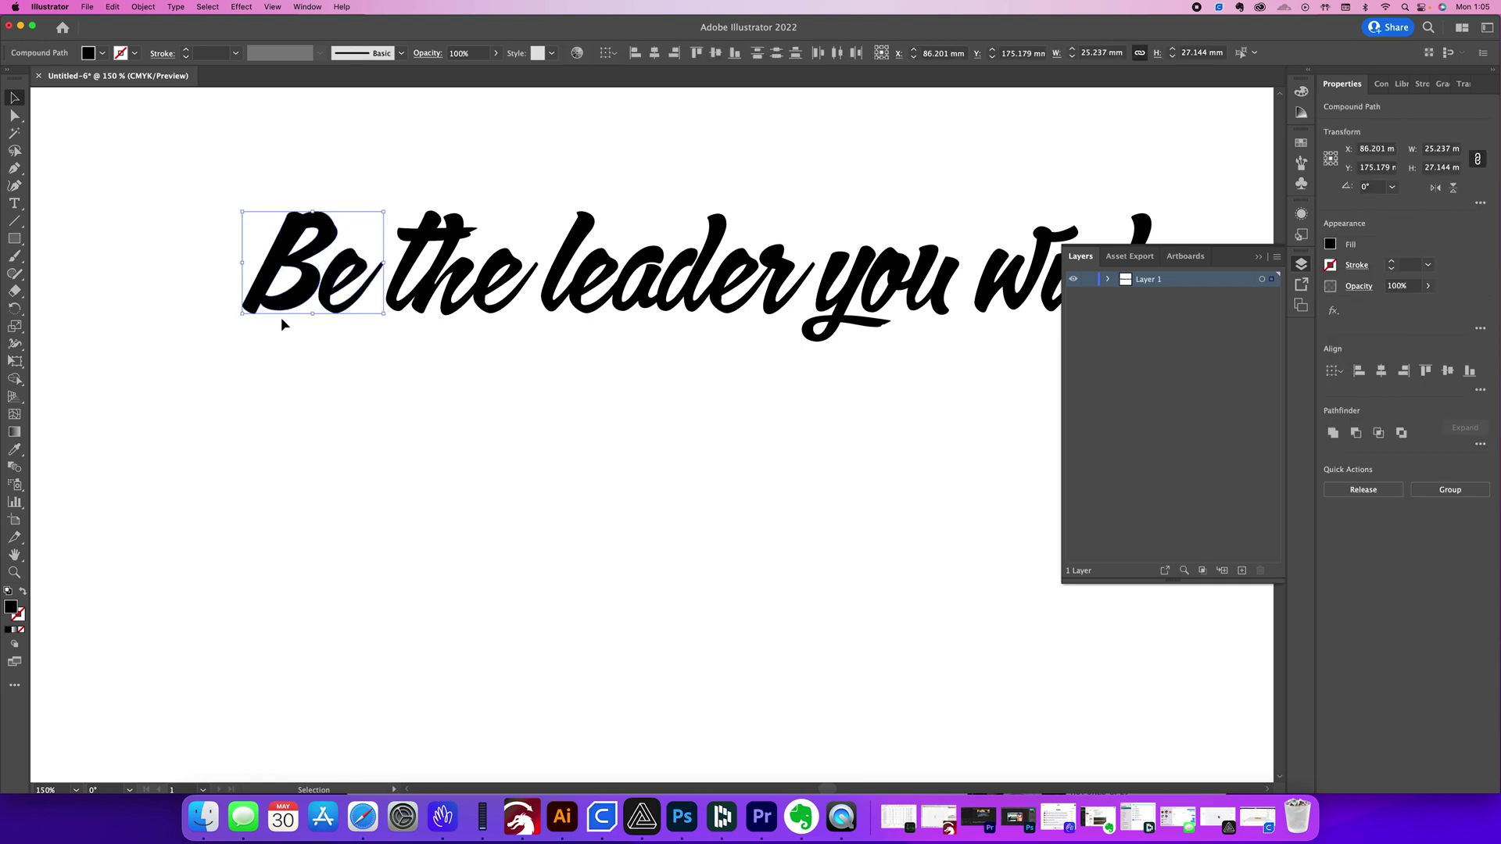
click(1451, 490)
key(super+minus)
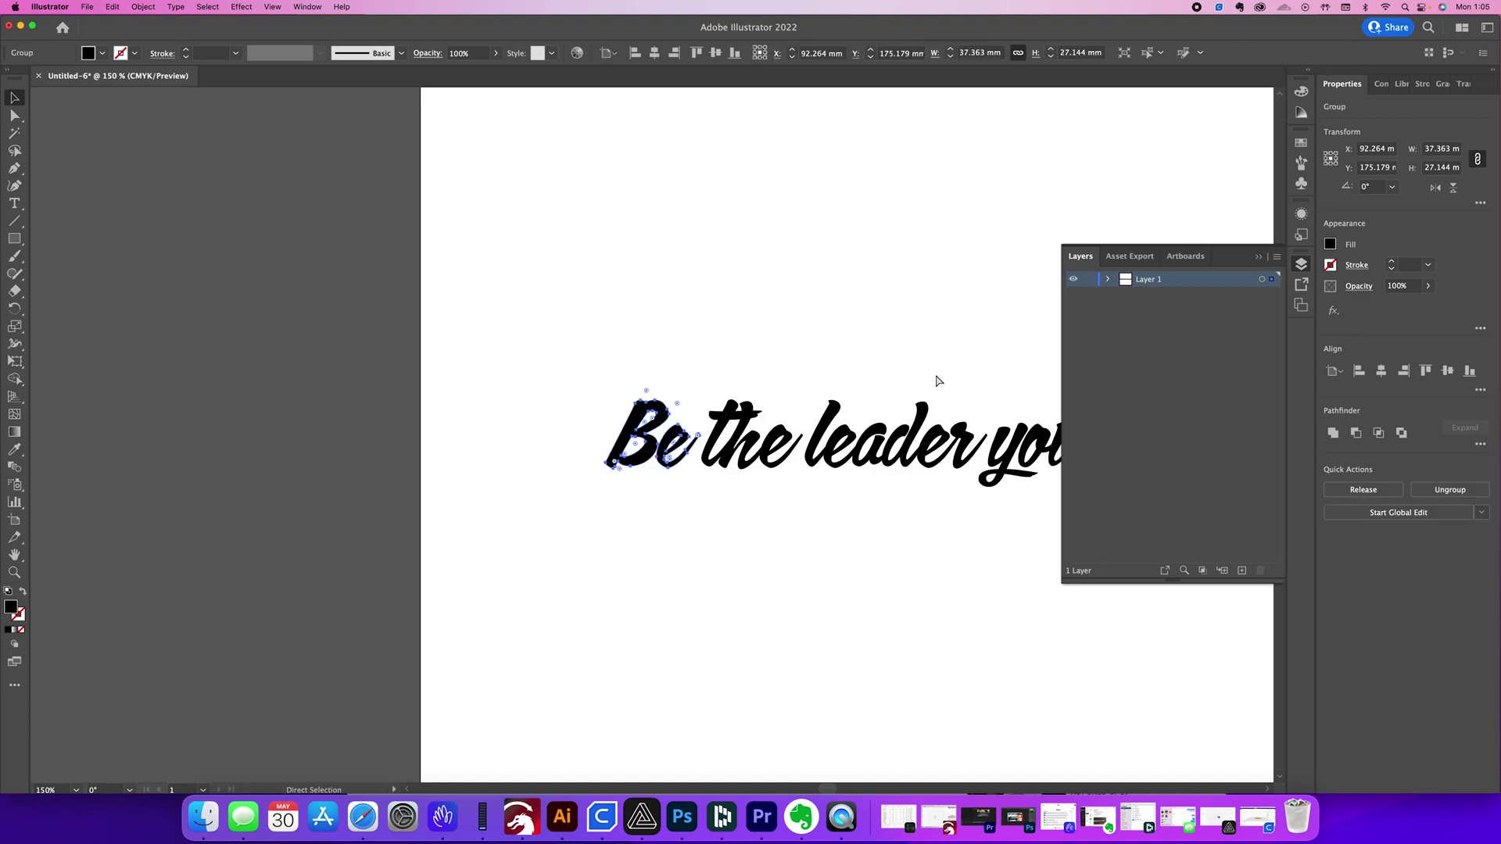
key(super+minus)
Enlarge 'Be the leader' and move it up as the top line
key(v)
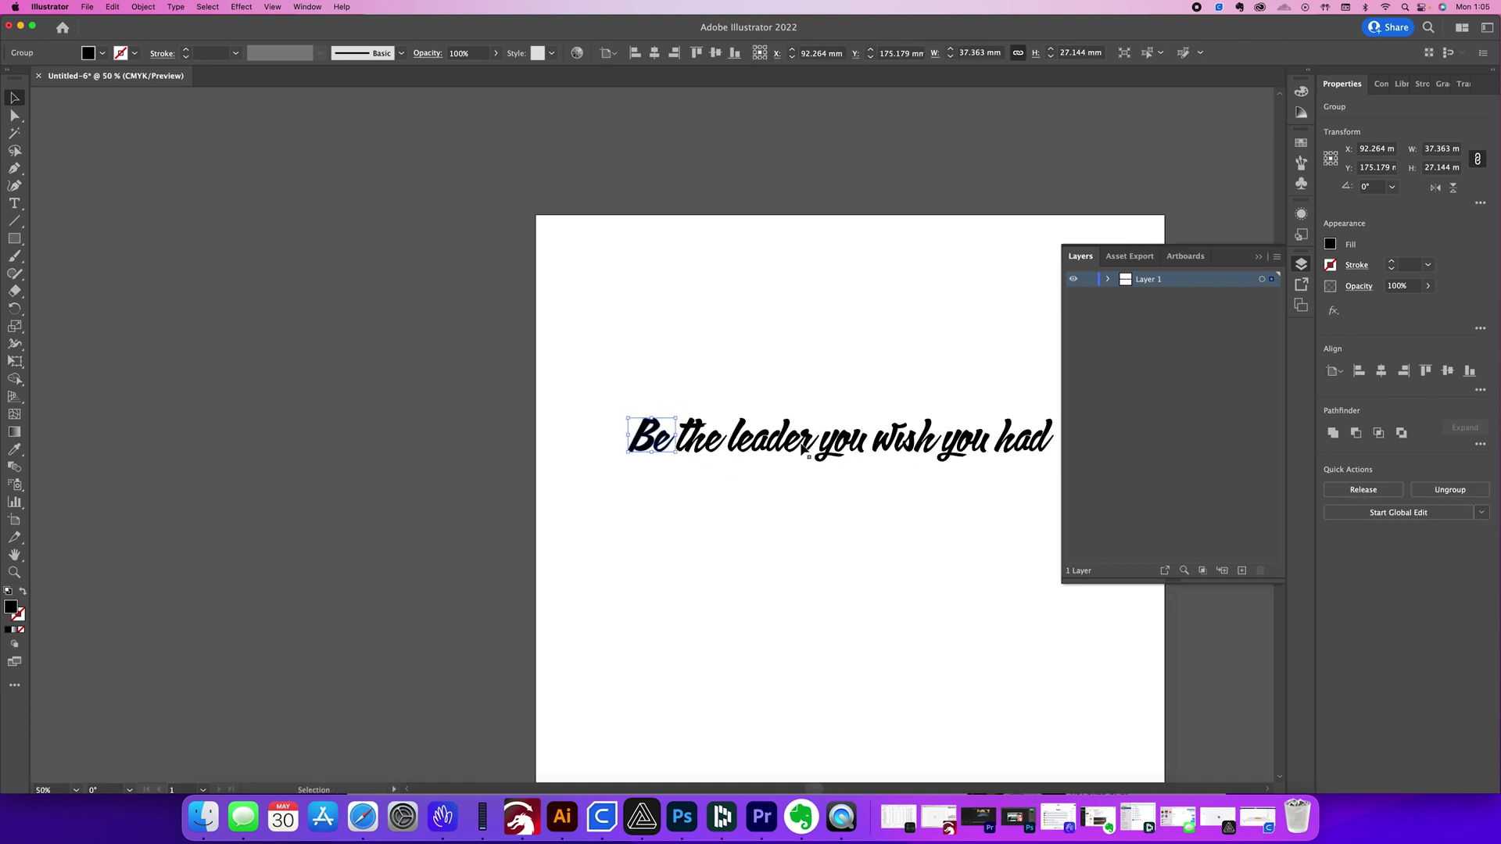
scroll(808, 452, right, 5)
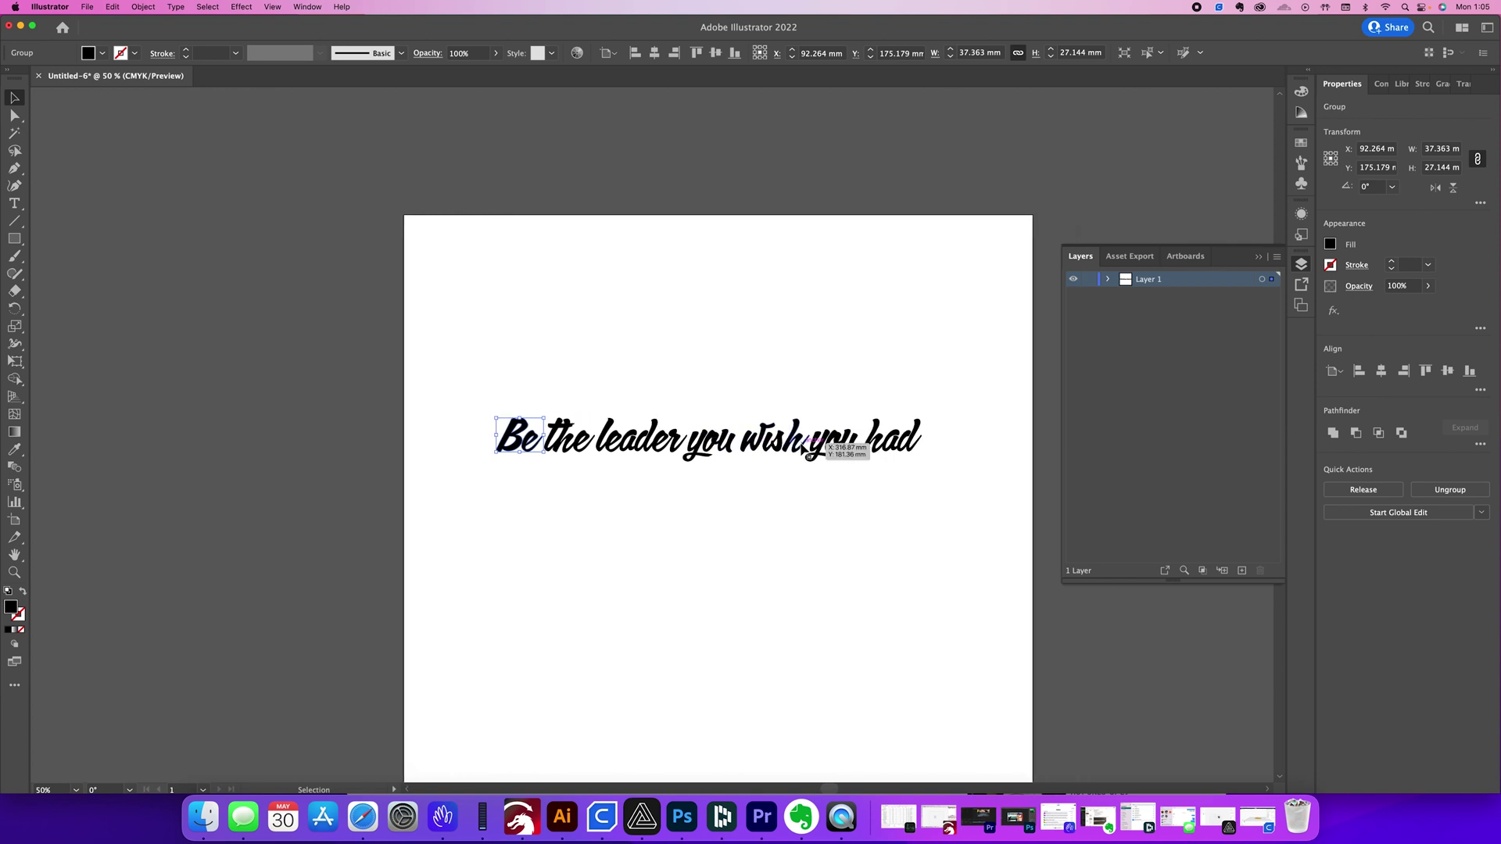
scroll(807, 451, down, 4)
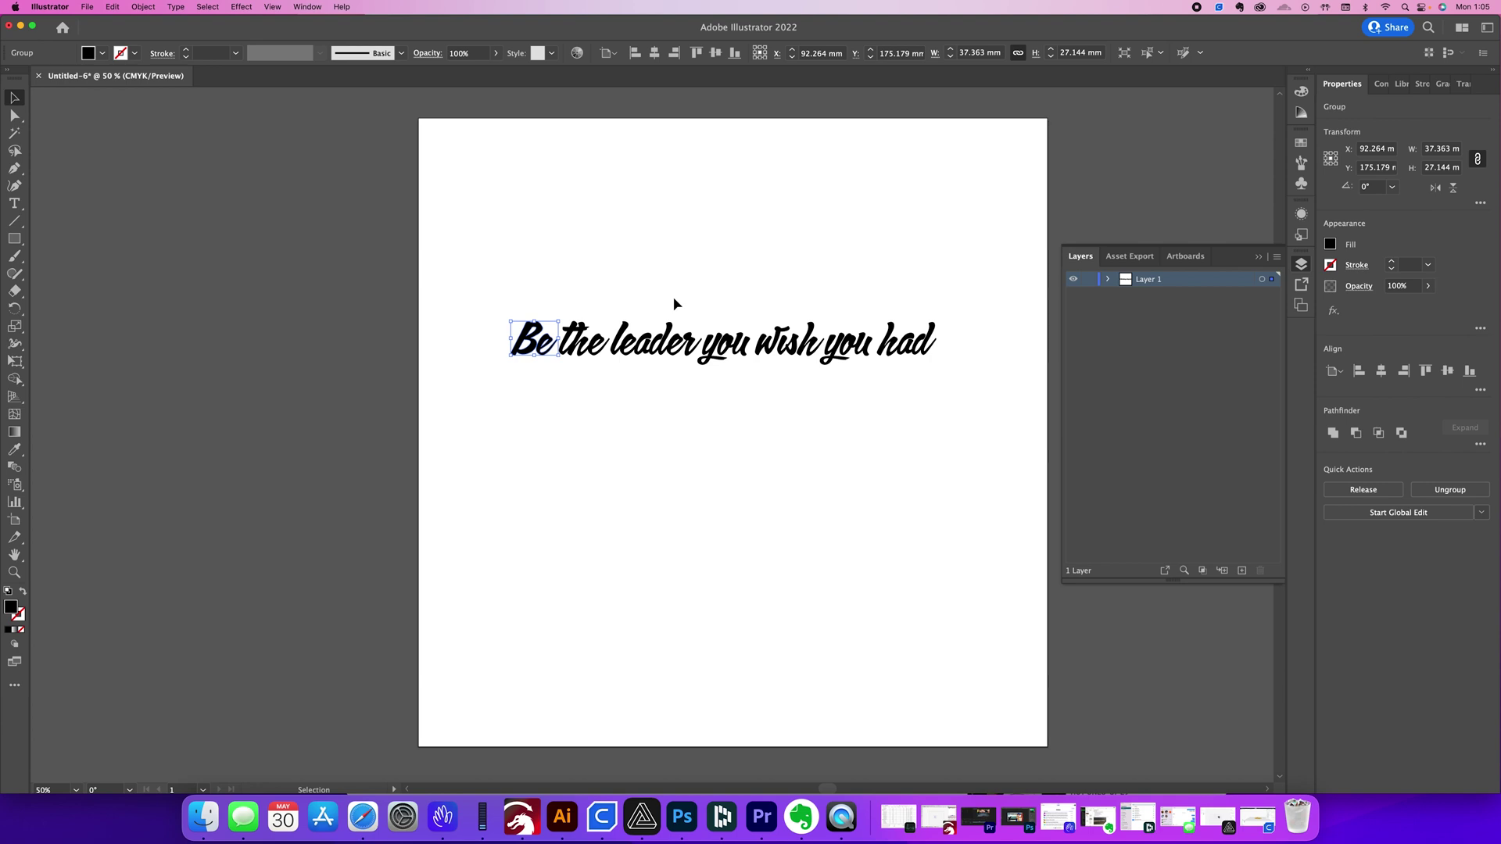
drag(661, 305, 547, 372)
drag(563, 320, 590, 276)
drag(741, 252, 948, 213)
drag(857, 277, 853, 297)
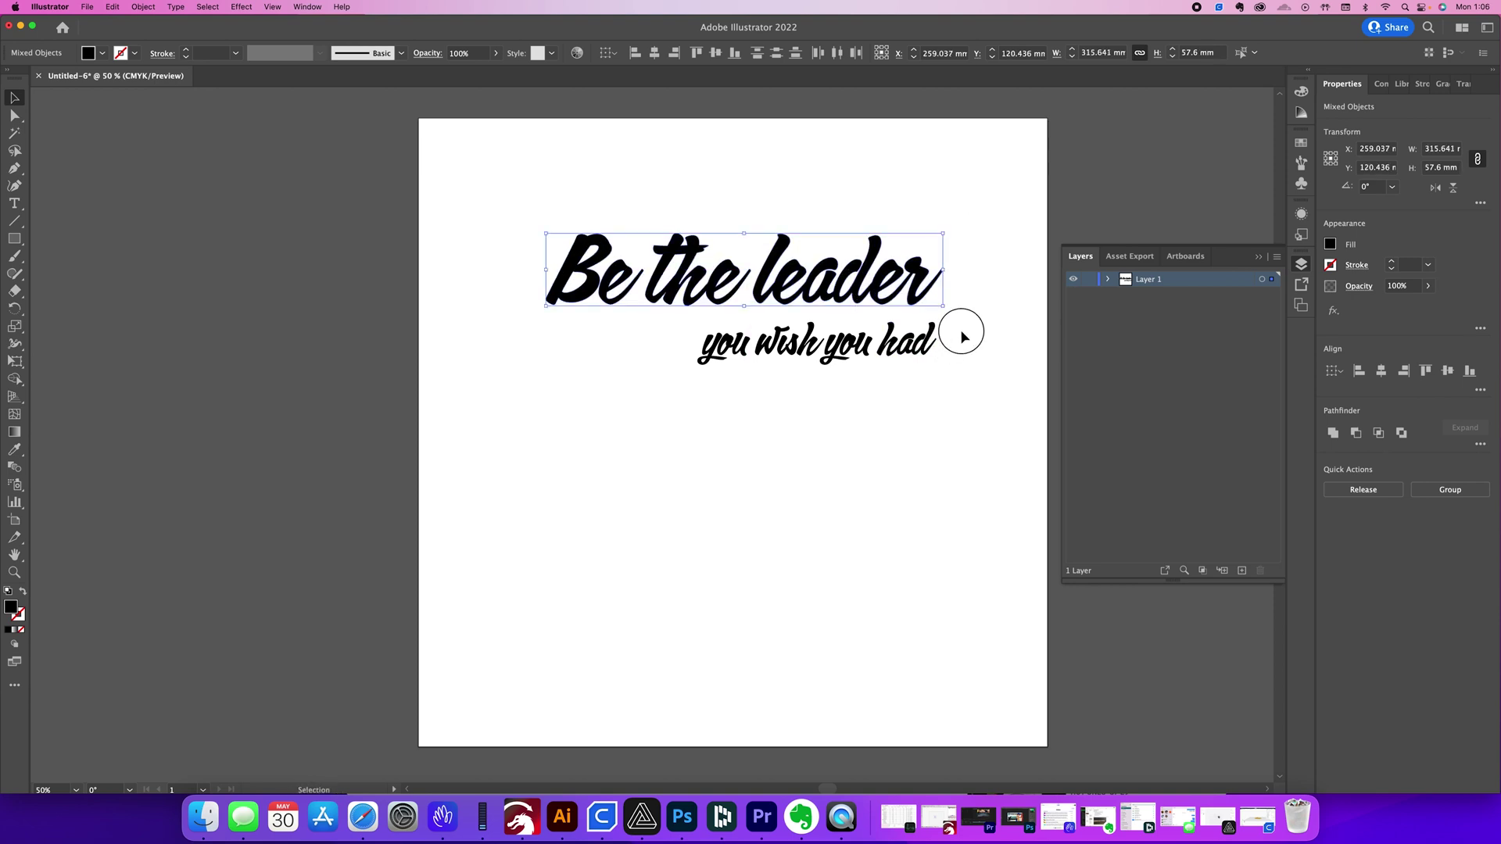
Enlarge 'you wish you had' and place it as the second line beneath
click(923, 344)
drag(695, 363, 439, 442)
drag(609, 373, 671, 369)
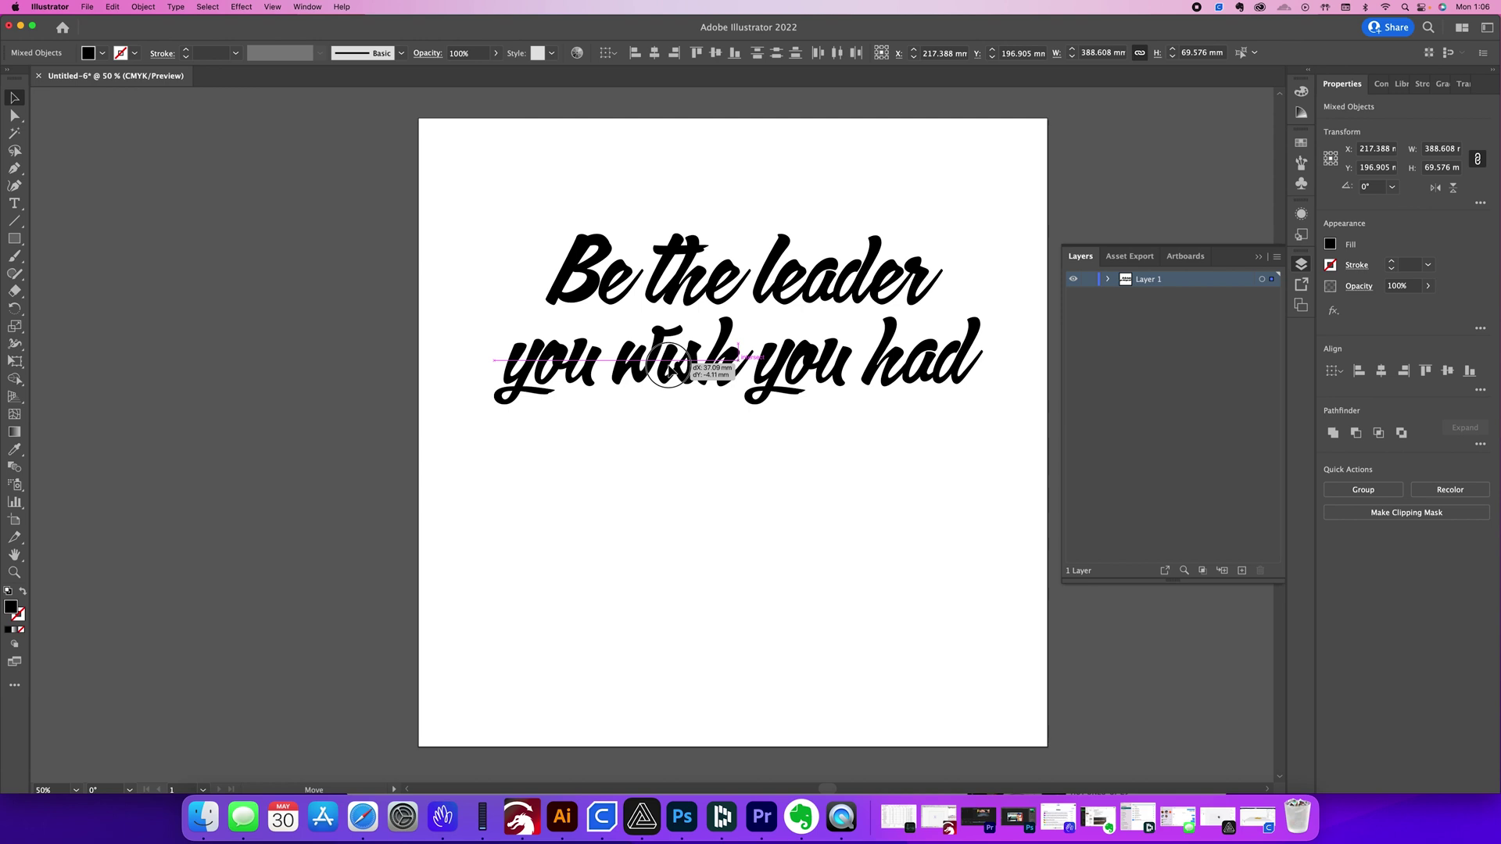
drag(671, 369, 671, 369)
click(608, 415)
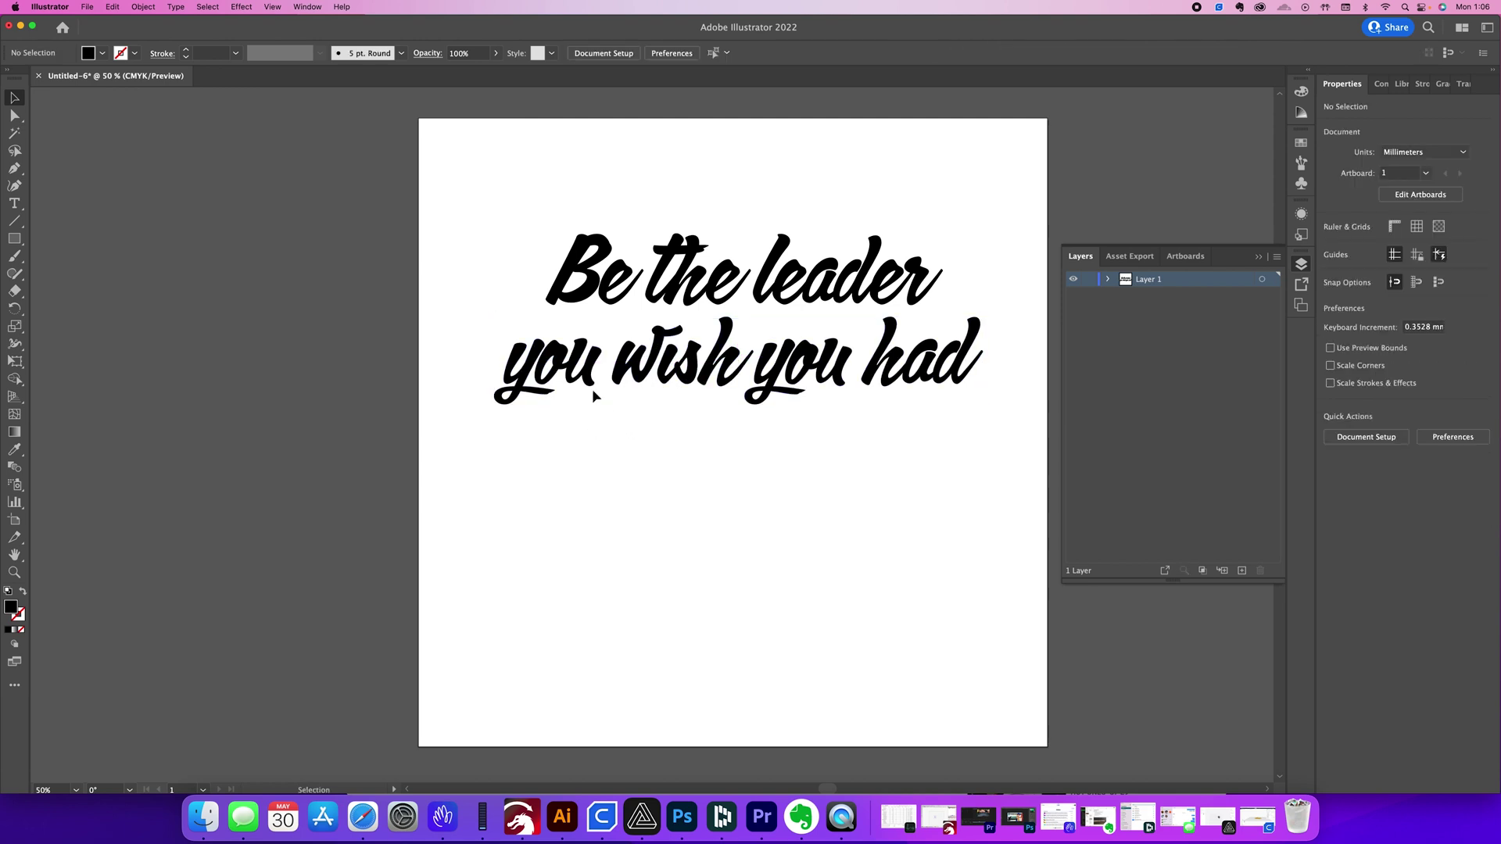
Enlarge 'leader' and adjust 'Be the' and 'you wish' around it
click(596, 383)
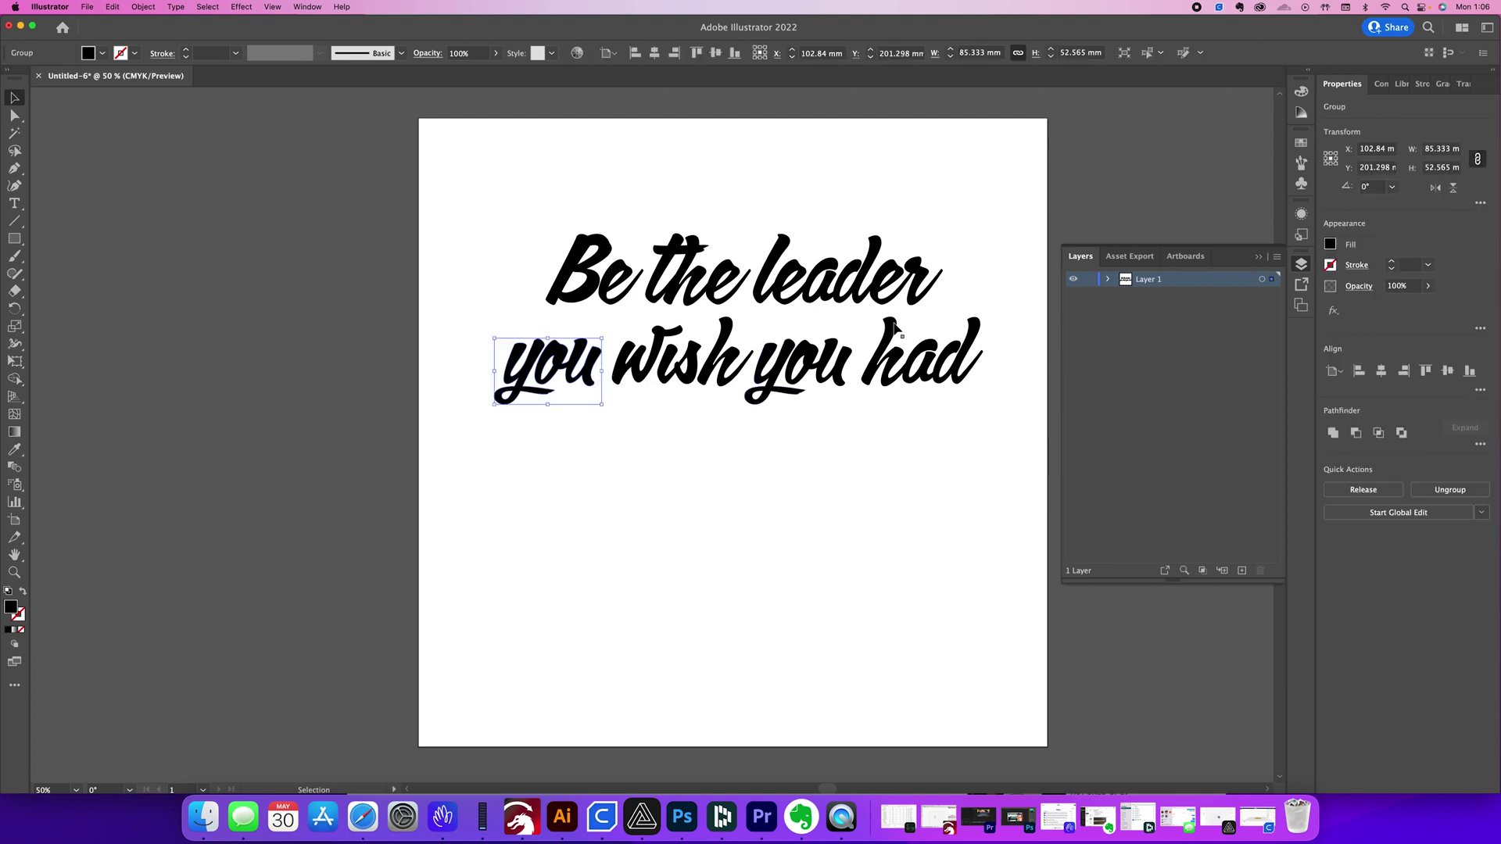
click(884, 281)
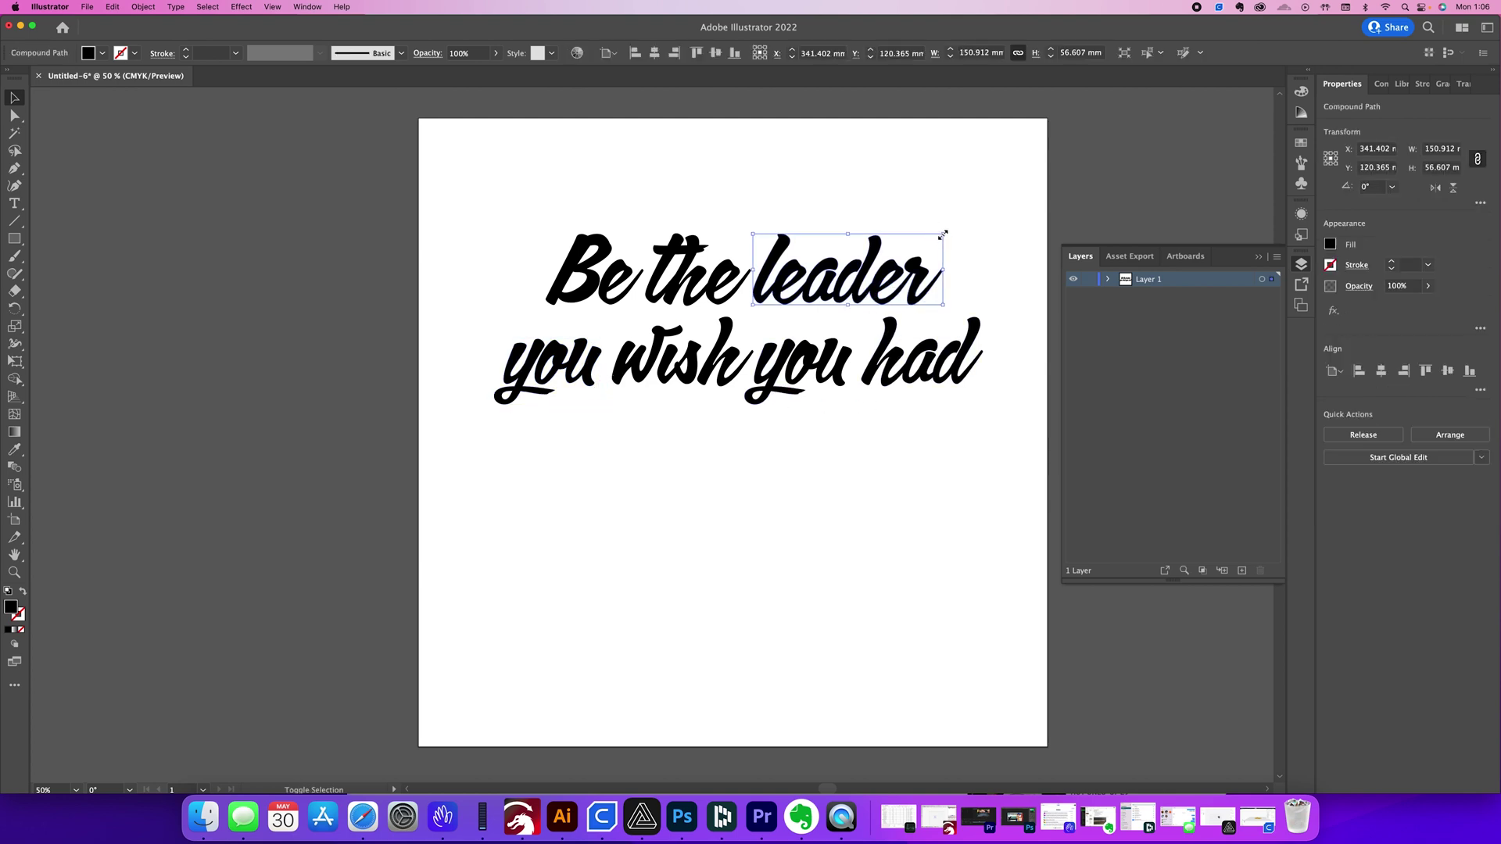
drag(943, 234, 1022, 208)
click(727, 261)
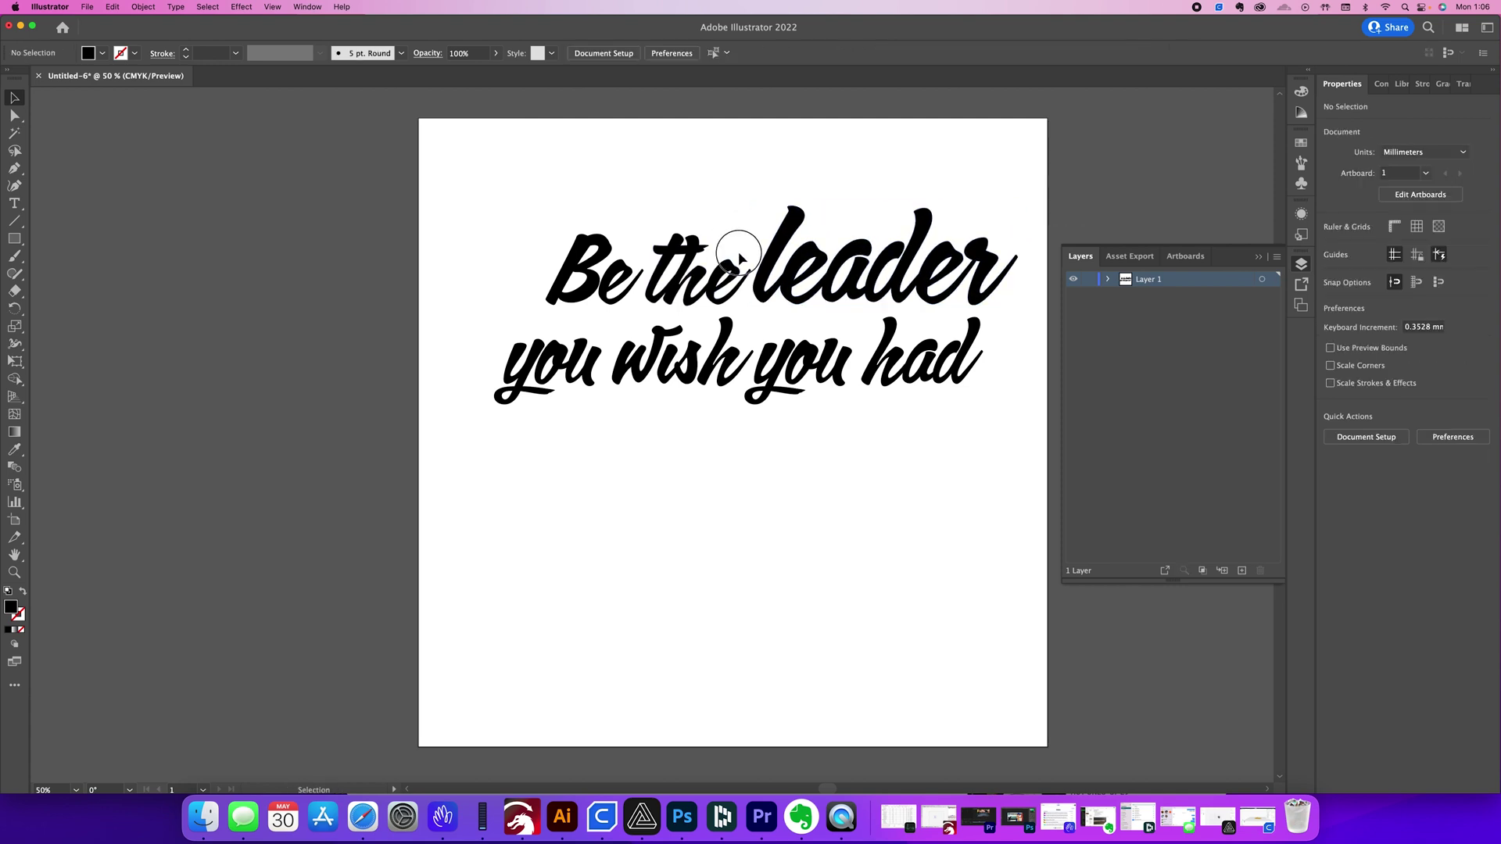
drag(727, 260, 603, 283)
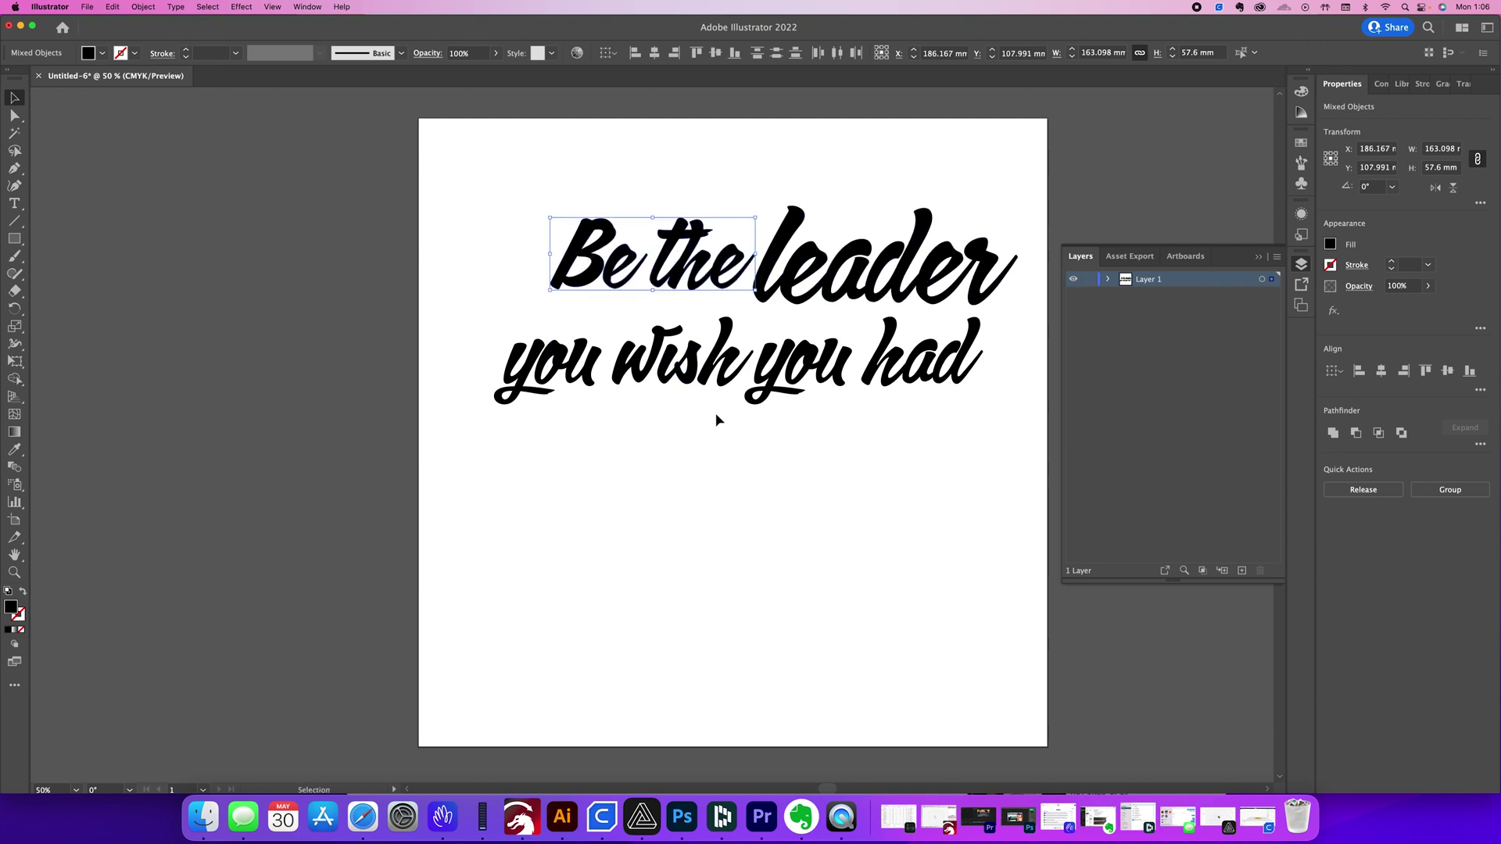
click(718, 348)
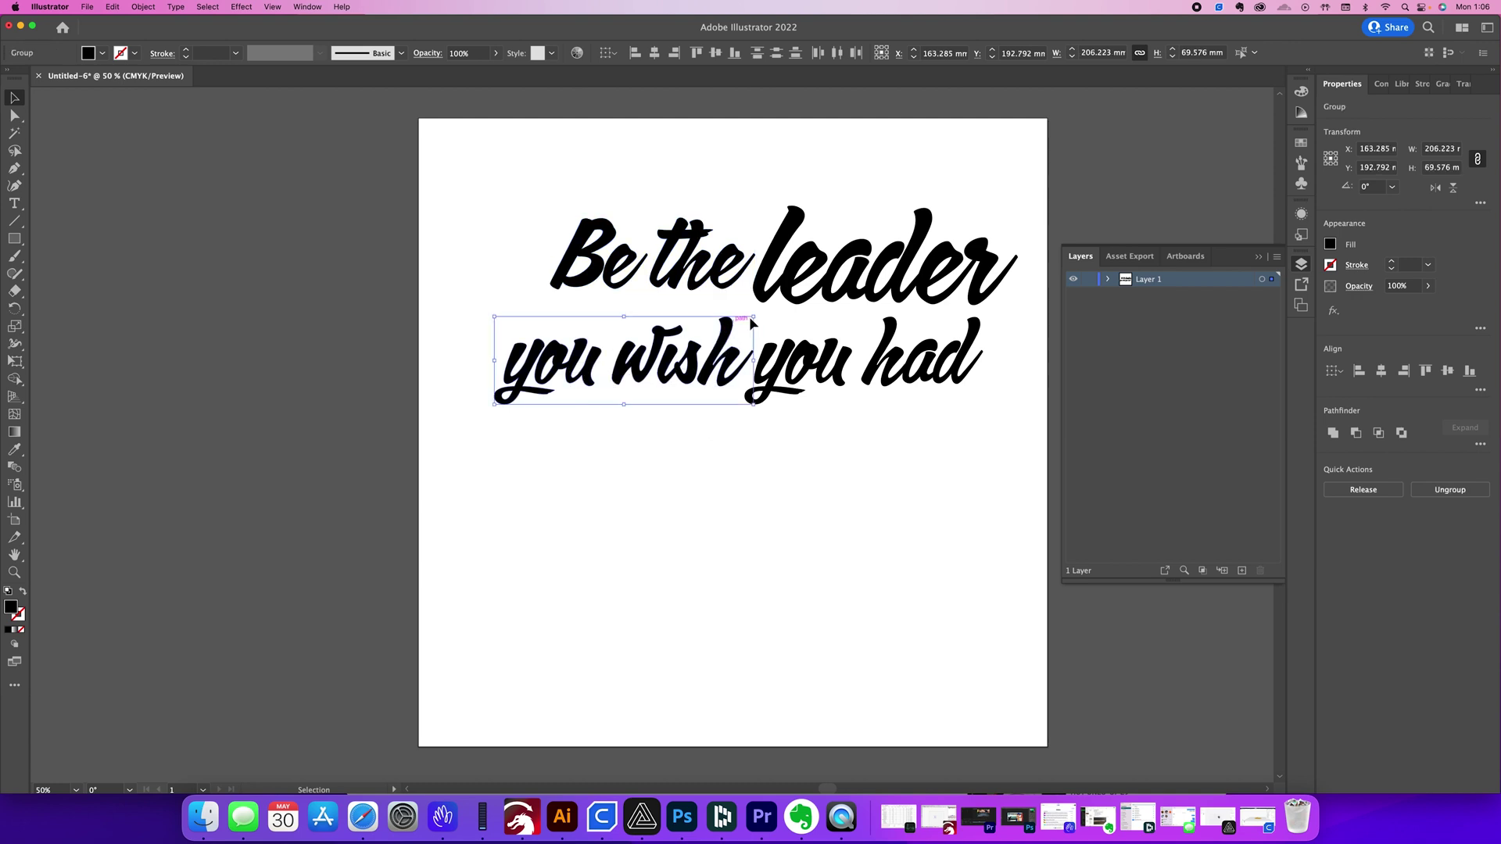
drag(754, 318, 720, 342)
drag(999, 372, 811, 367)
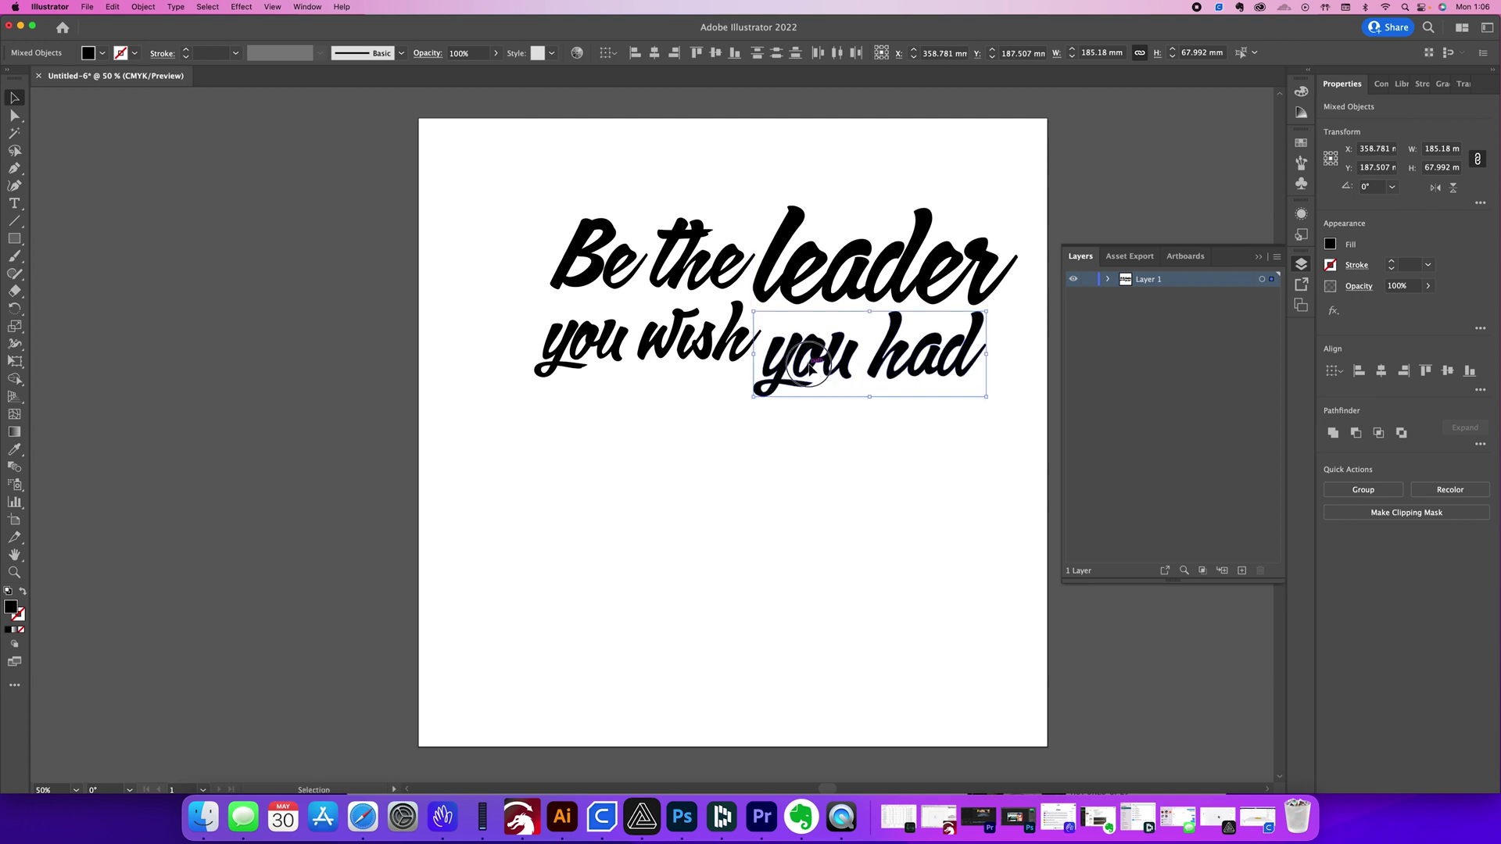
Drop 'you wish' lower and place an enlarged 'leader' in the middle of the stack
key(super+z)
drag(538, 348, 452, 471)
double_click(807, 297)
click(692, 375)
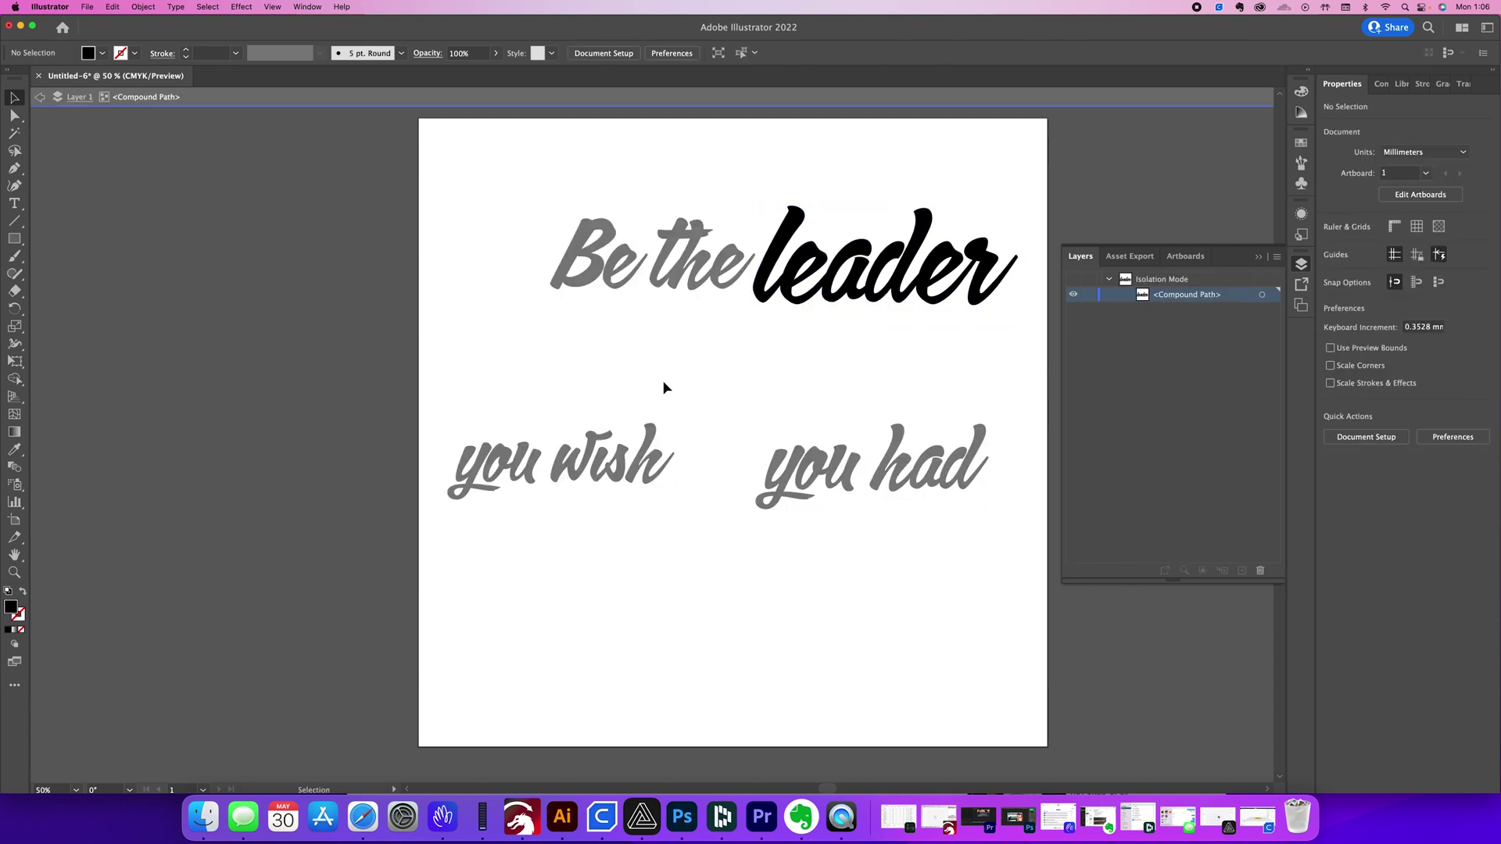
key(Escape)
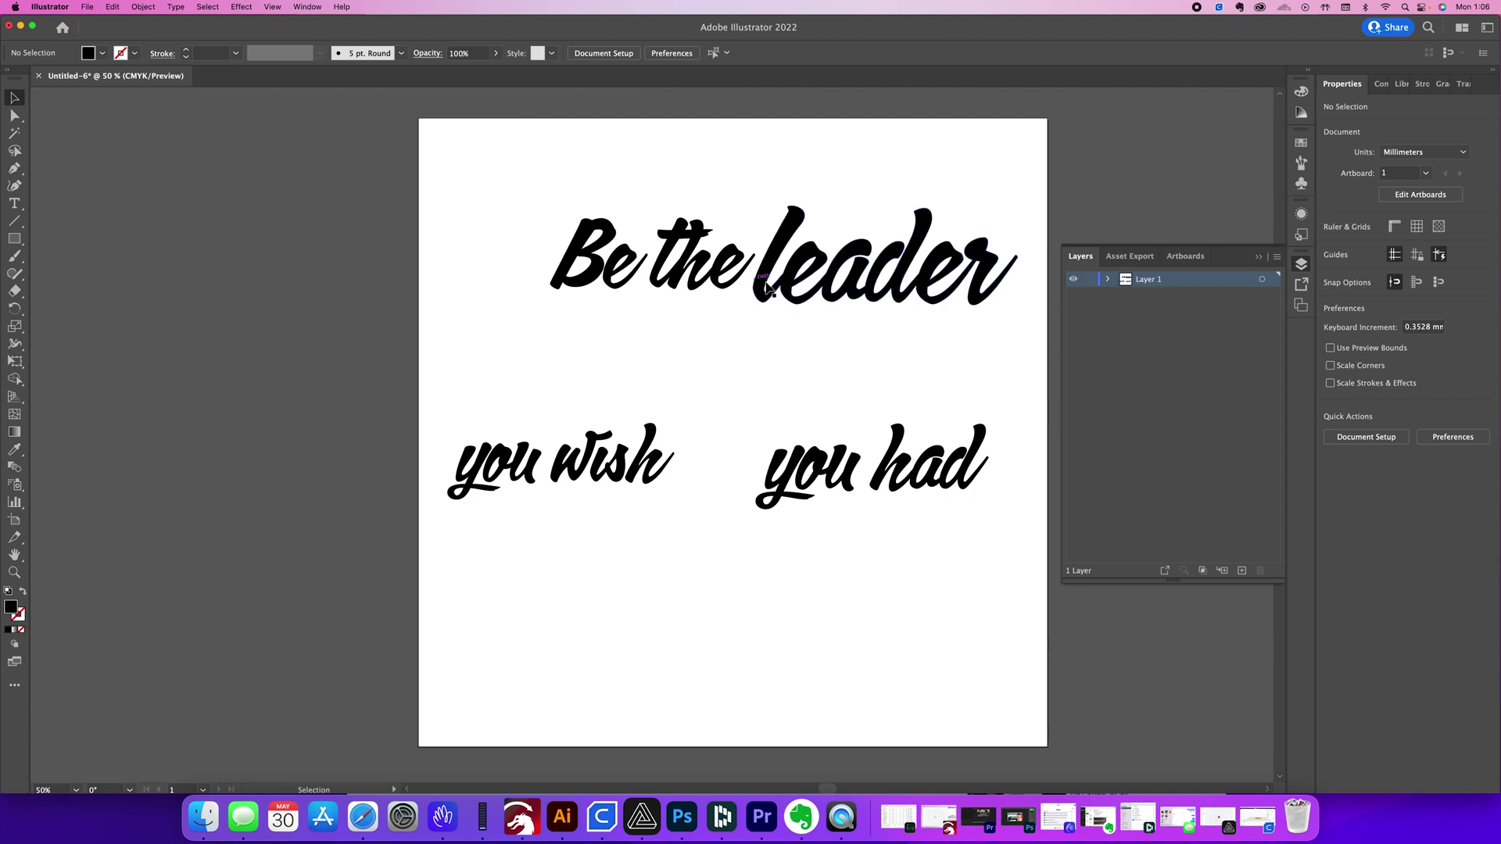
click(794, 289)
drag(793, 290, 644, 397)
drag(910, 296, 931, 292)
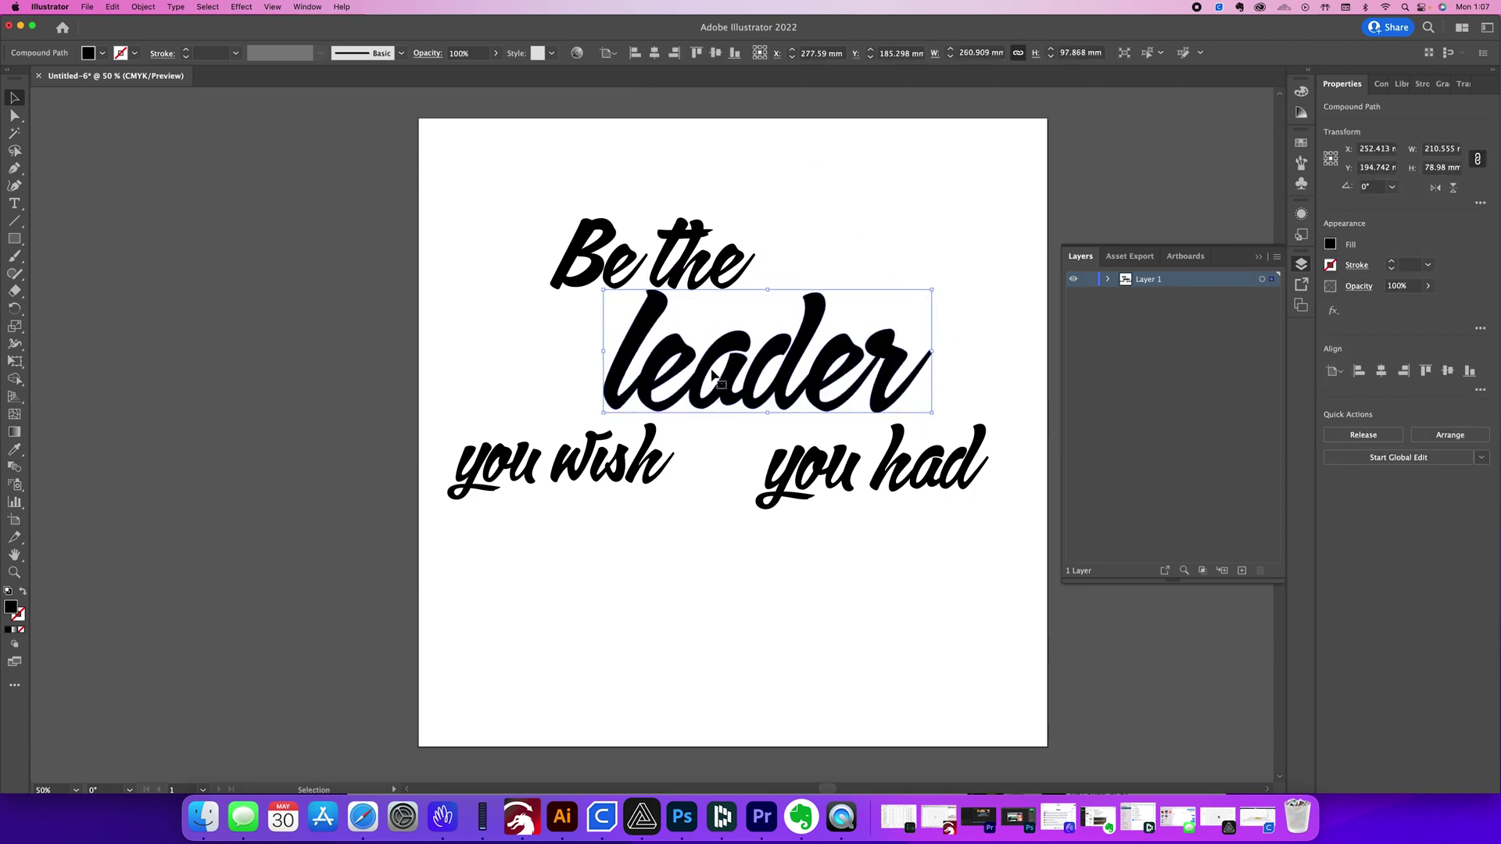
drag(716, 382, 650, 382)
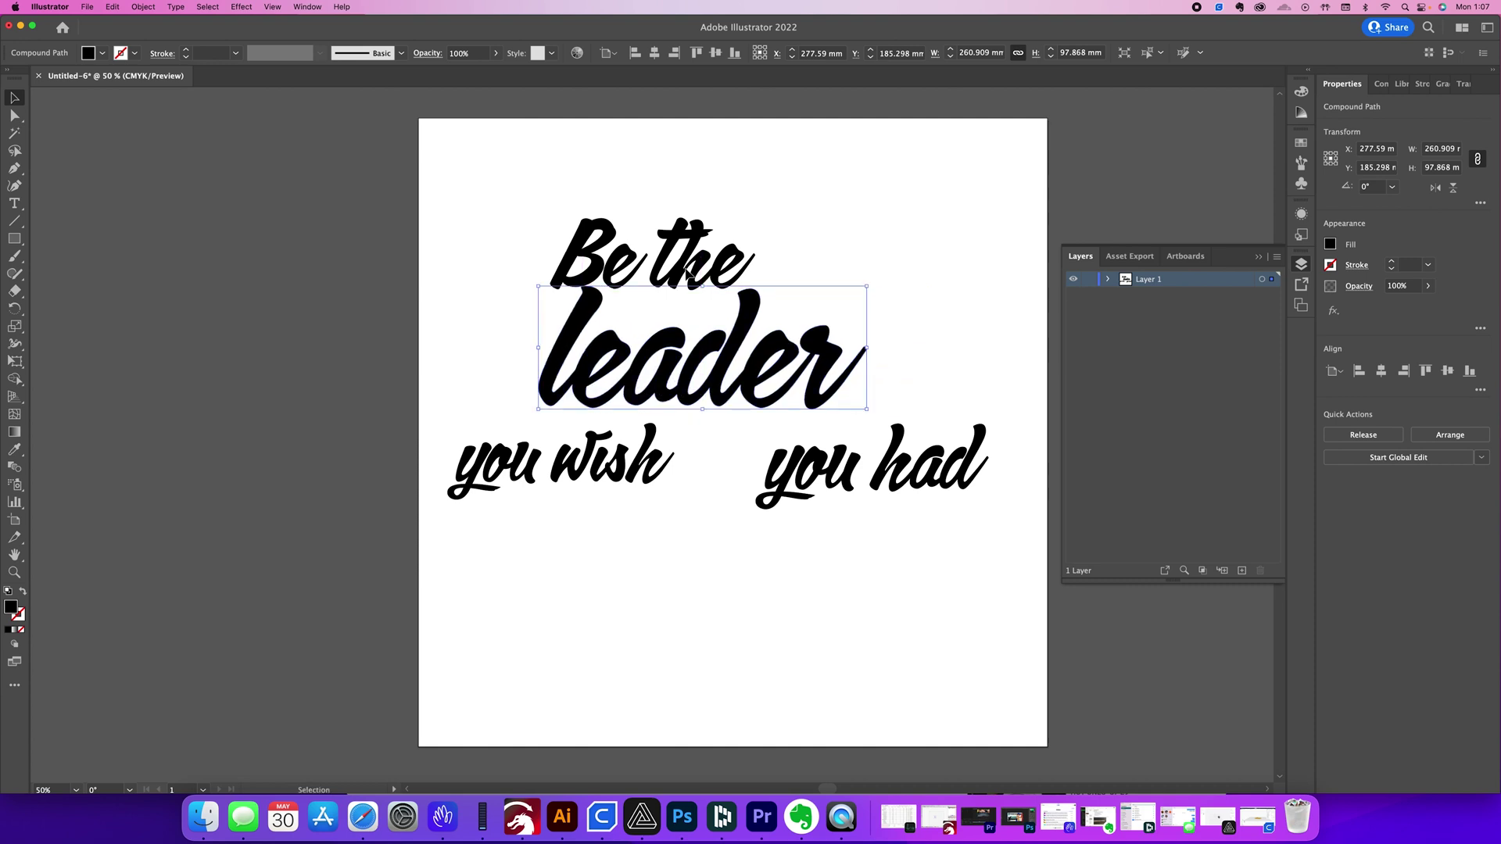
Shrink 'Be the' above 'leader' and move 'you wish' up closer beneath it
click(673, 250)
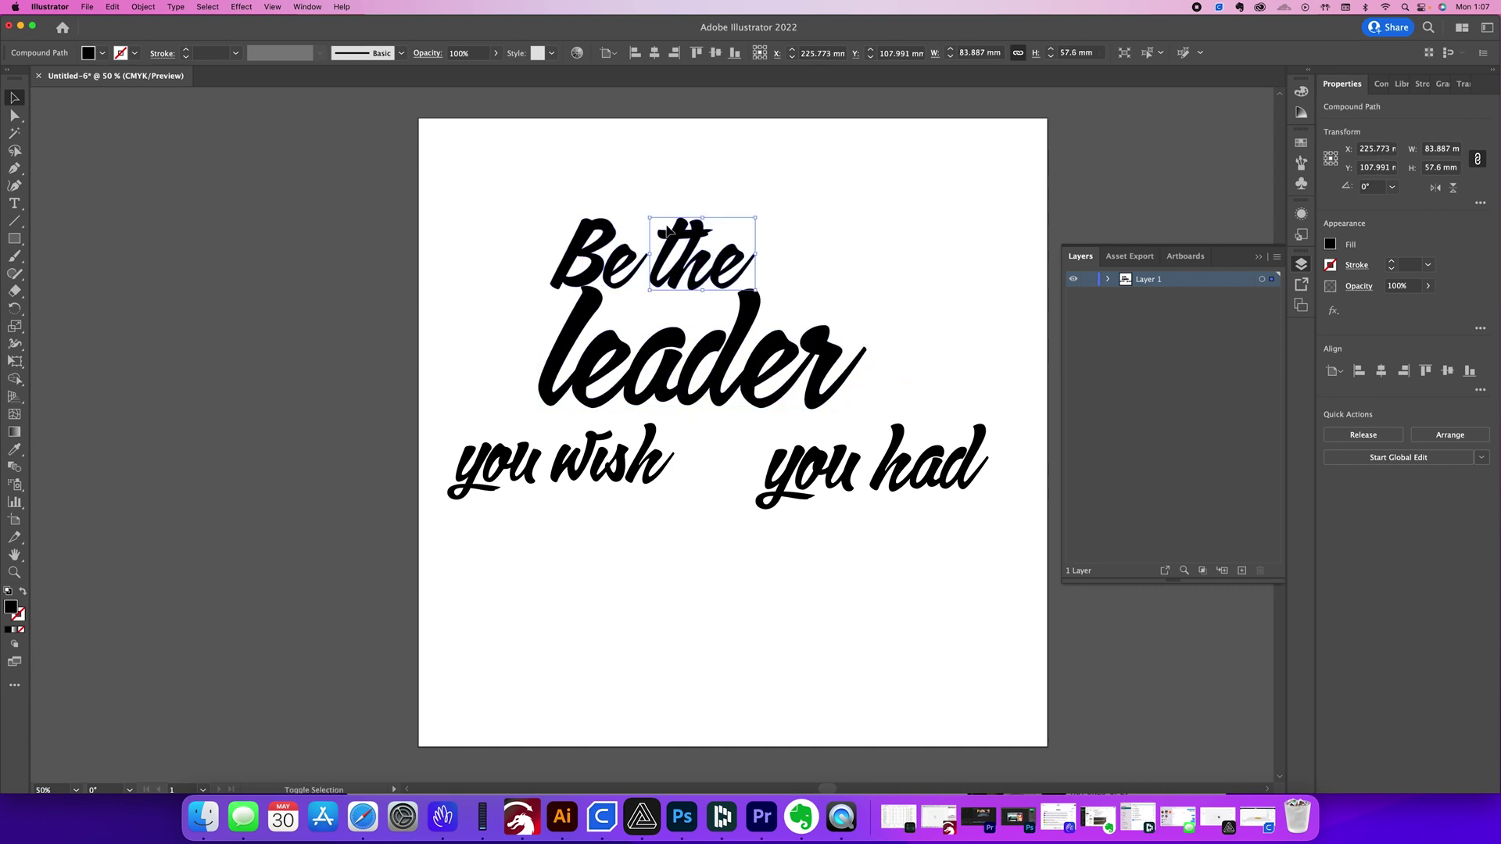
shift+click(628, 244)
drag(756, 218, 693, 298)
drag(601, 268, 680, 295)
click(817, 261)
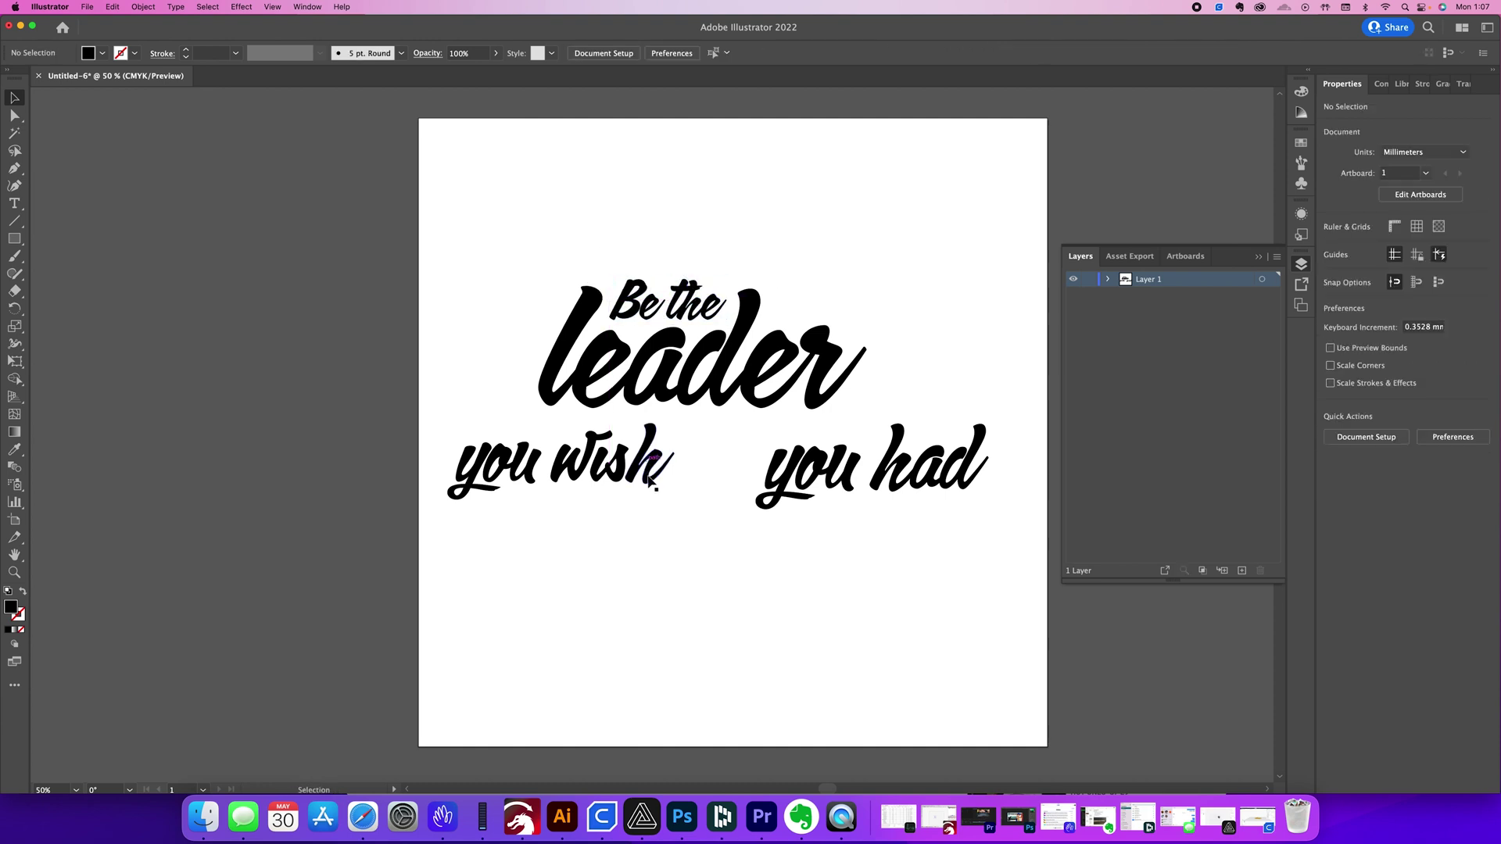
drag(684, 516, 553, 447)
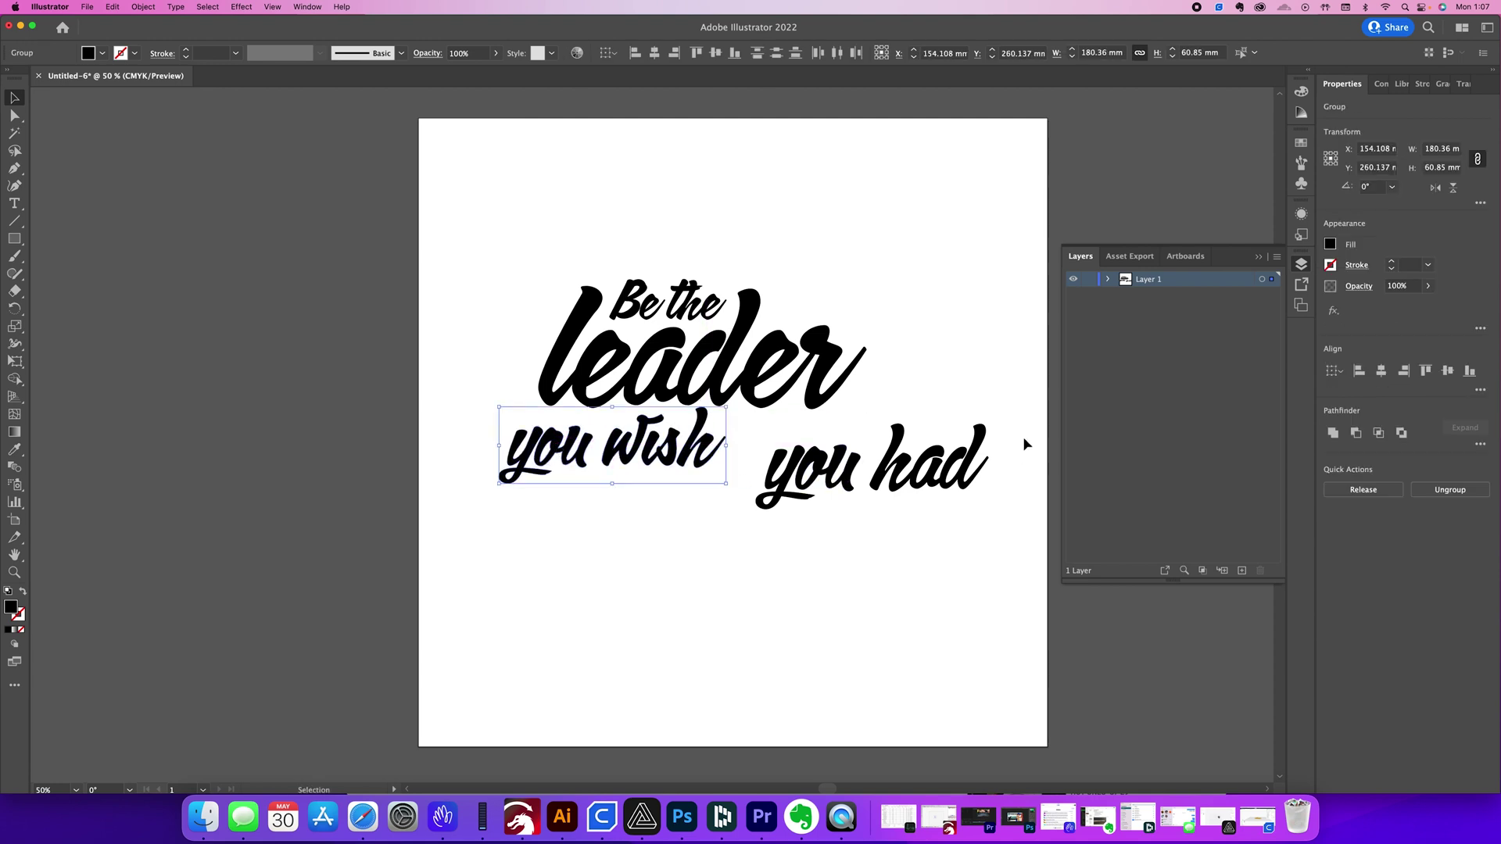
drag(1005, 429, 710, 519)
Enlarge 'had' in two passes and shift 'you' up and left on the bottom line
click(895, 474)
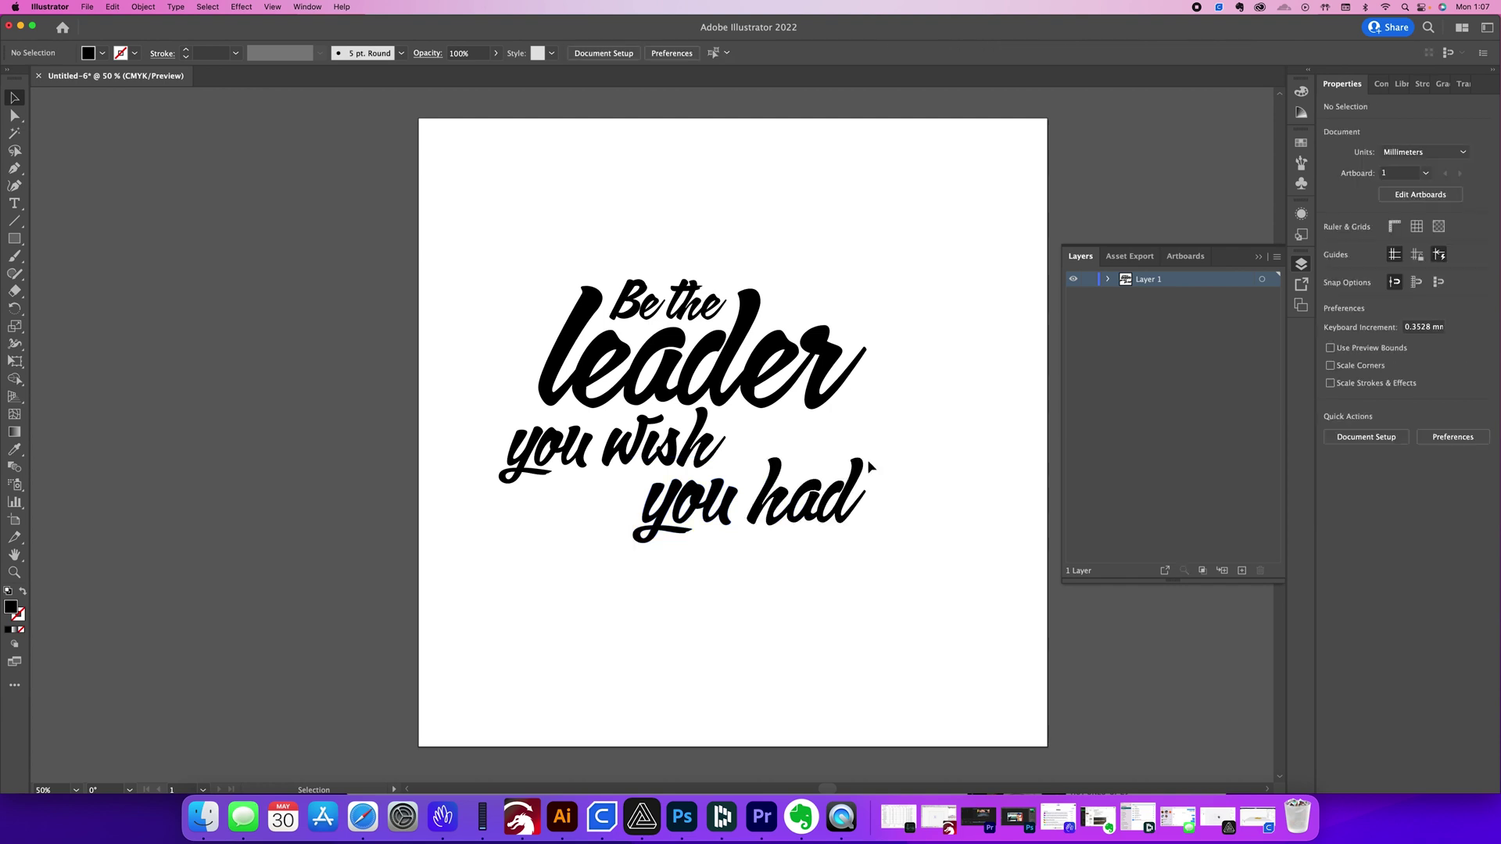
click(866, 459)
drag(867, 454, 892, 438)
click(934, 489)
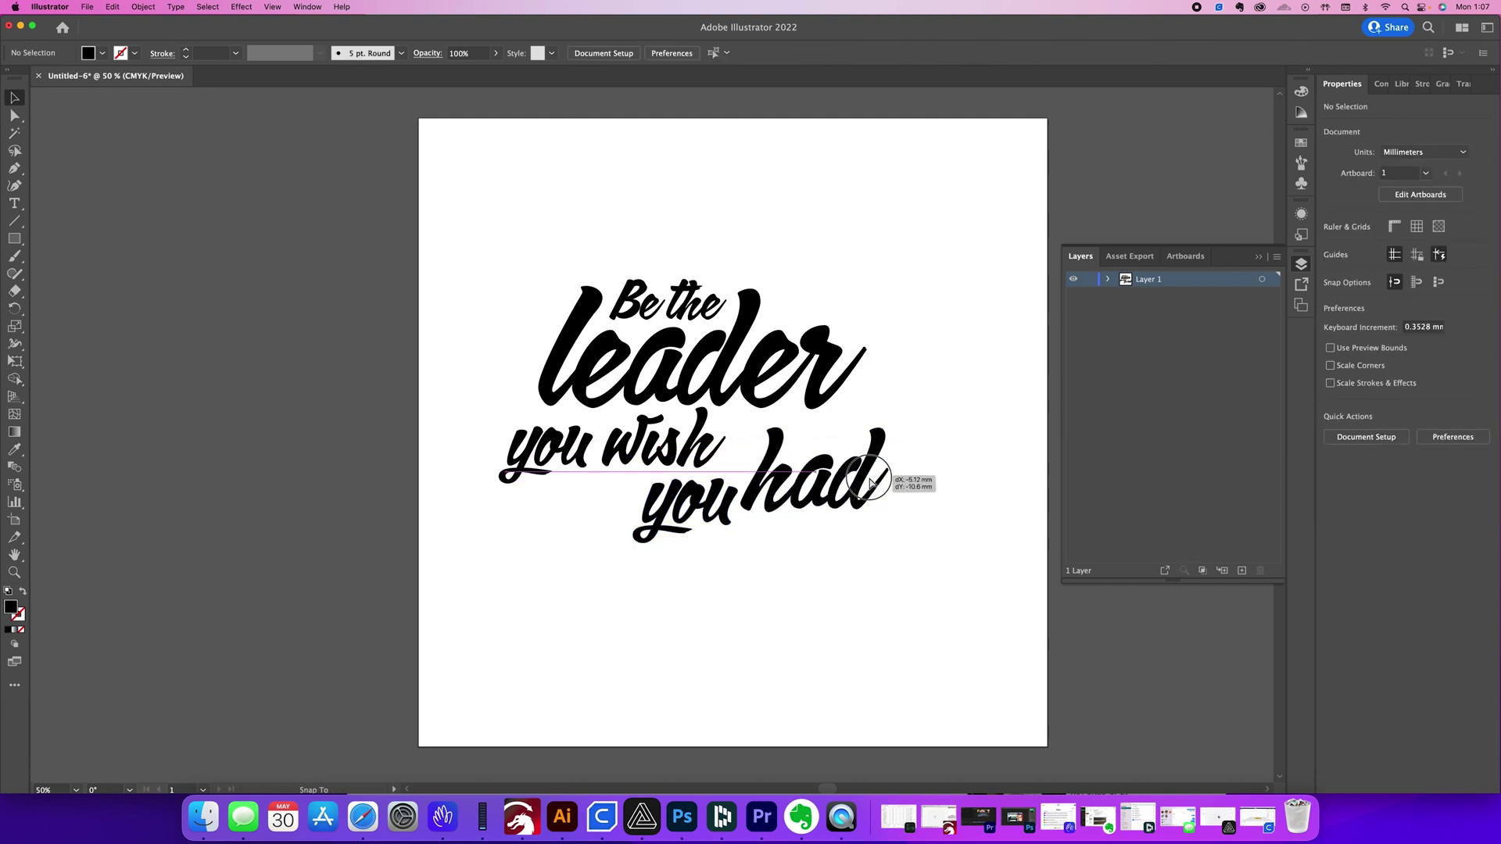
drag(721, 521, 758, 512)
drag(874, 444, 897, 428)
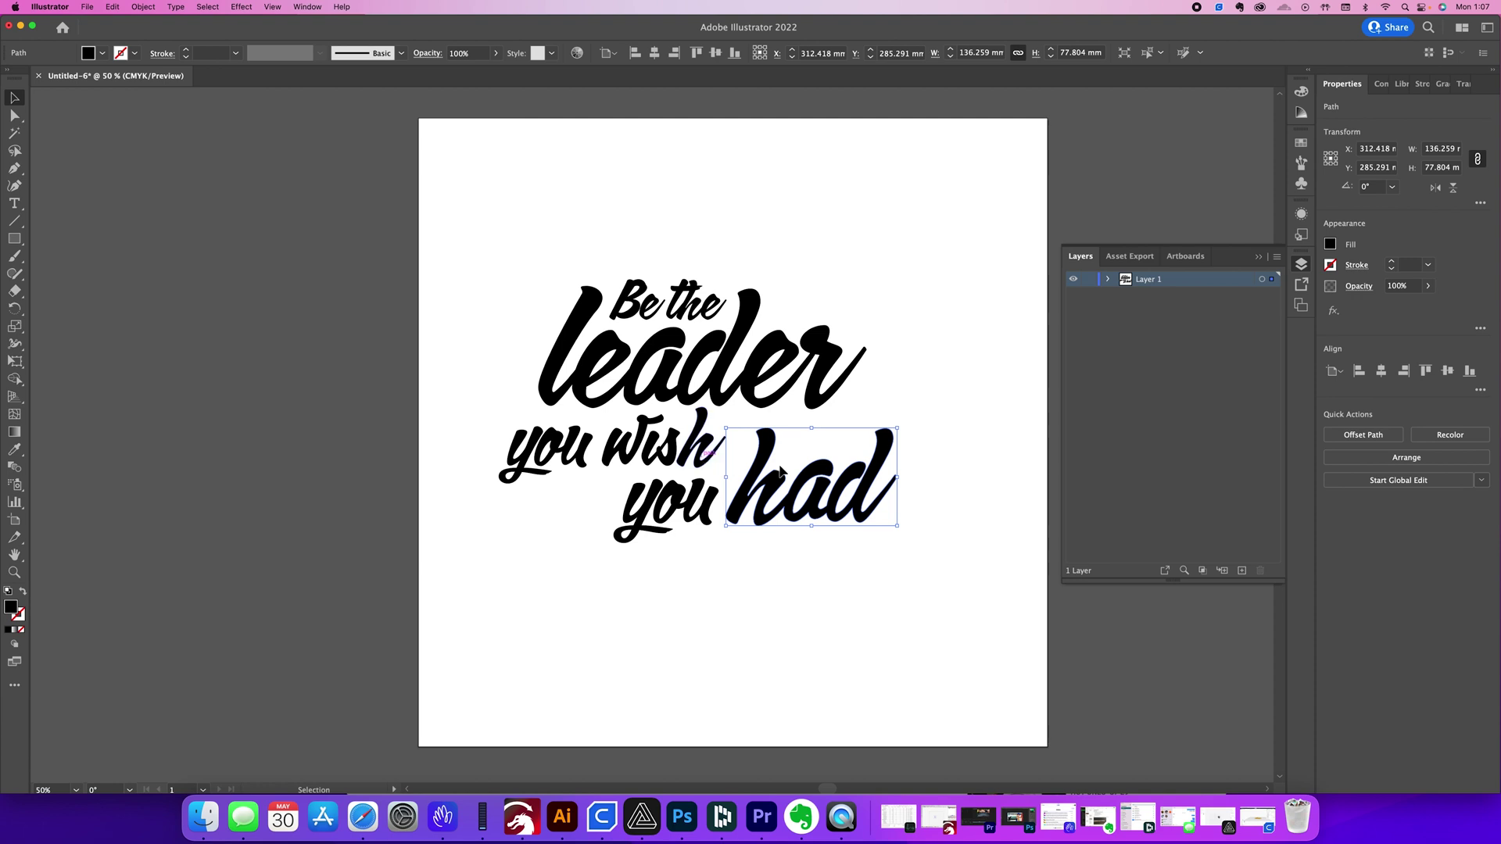
click(999, 488)
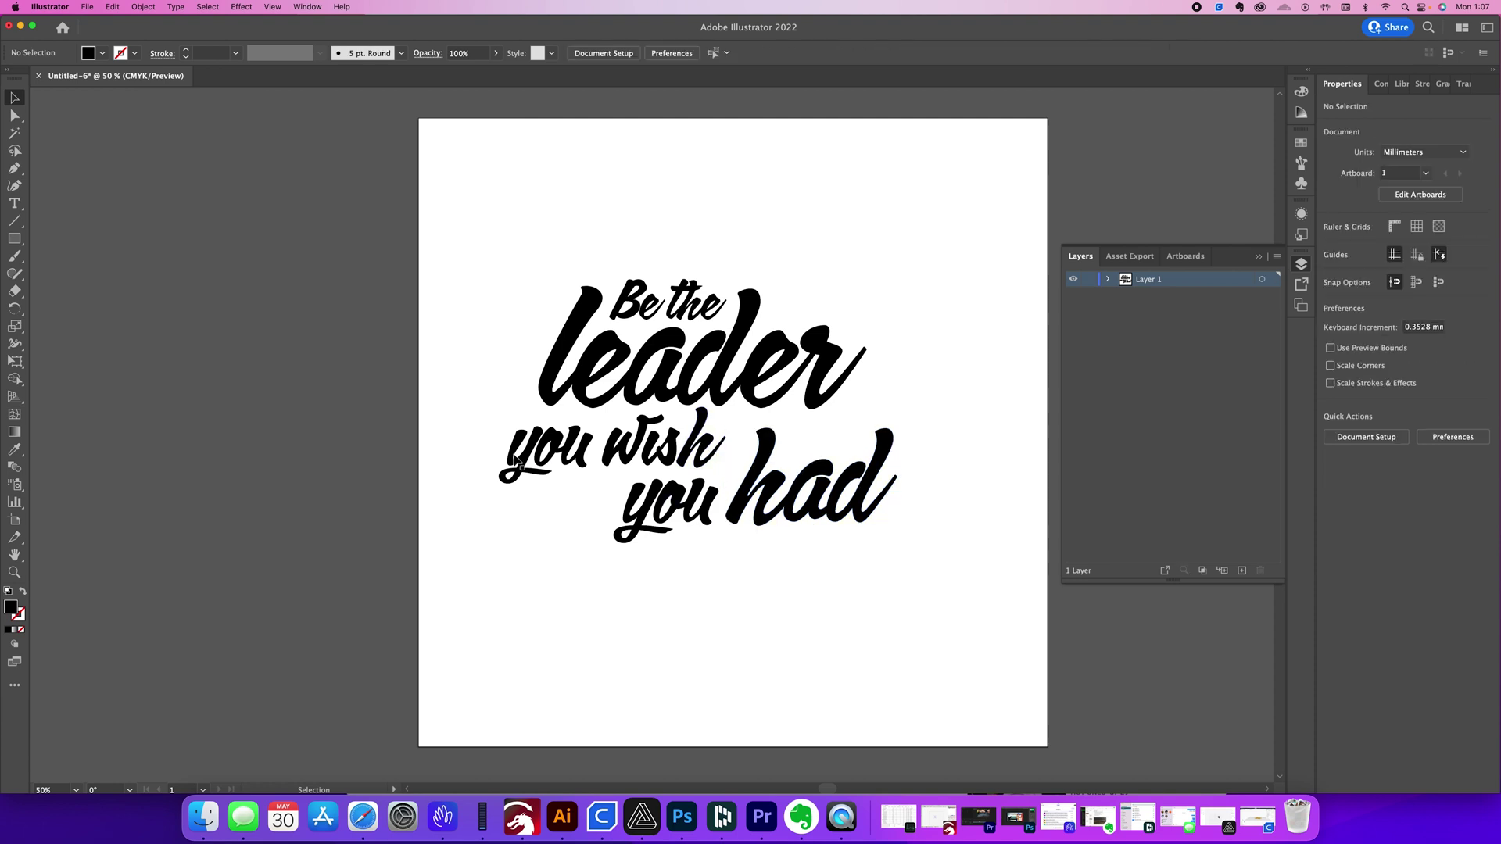
Nudge the 'you wish' line two steps to the right and deselect it
click(686, 465)
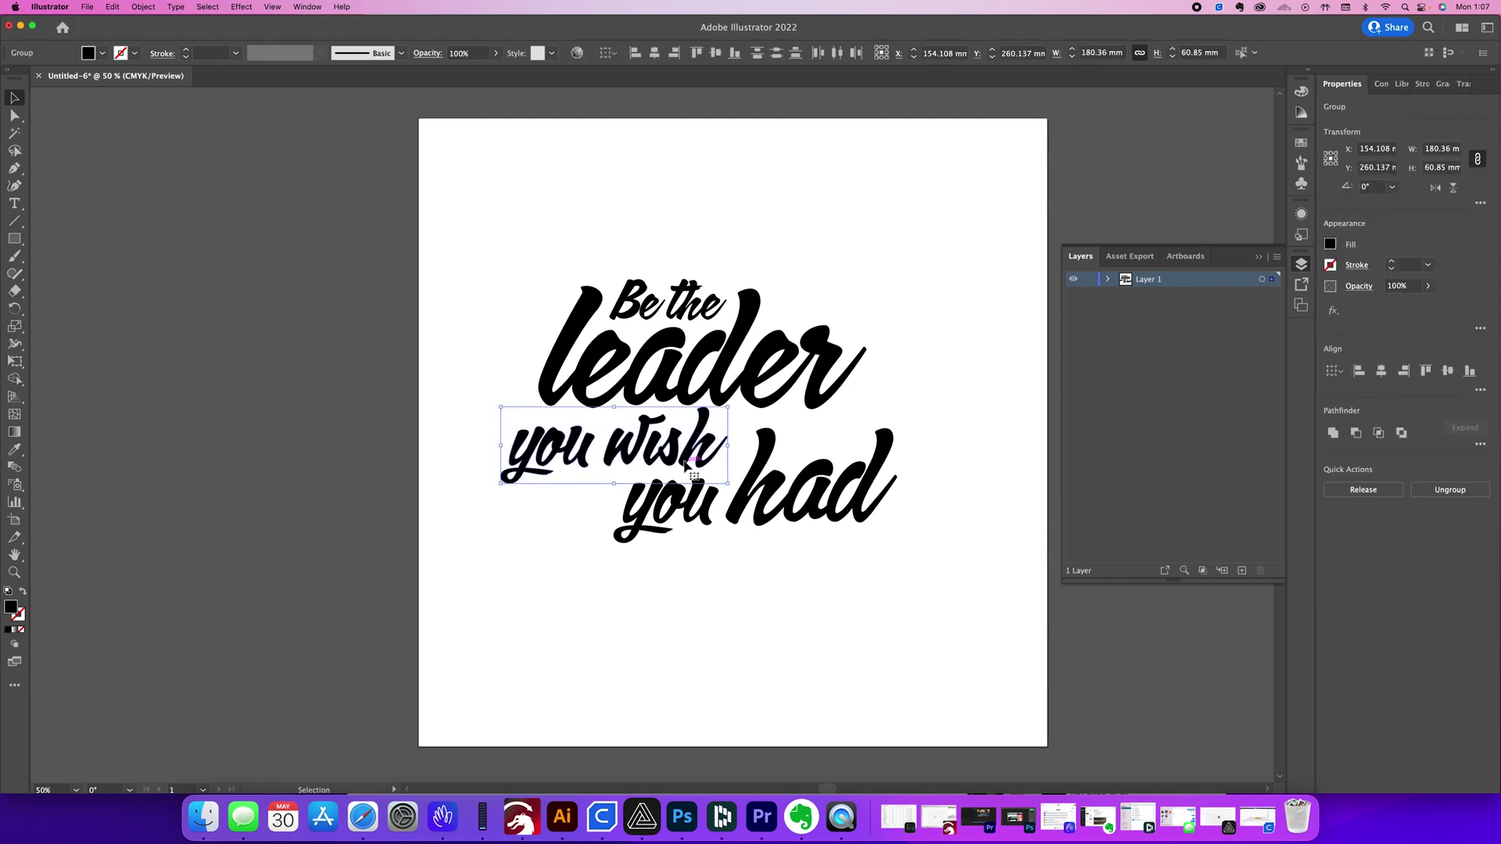
key(Right)
key(Right)
key(Right)
key(Right)
key(Right)
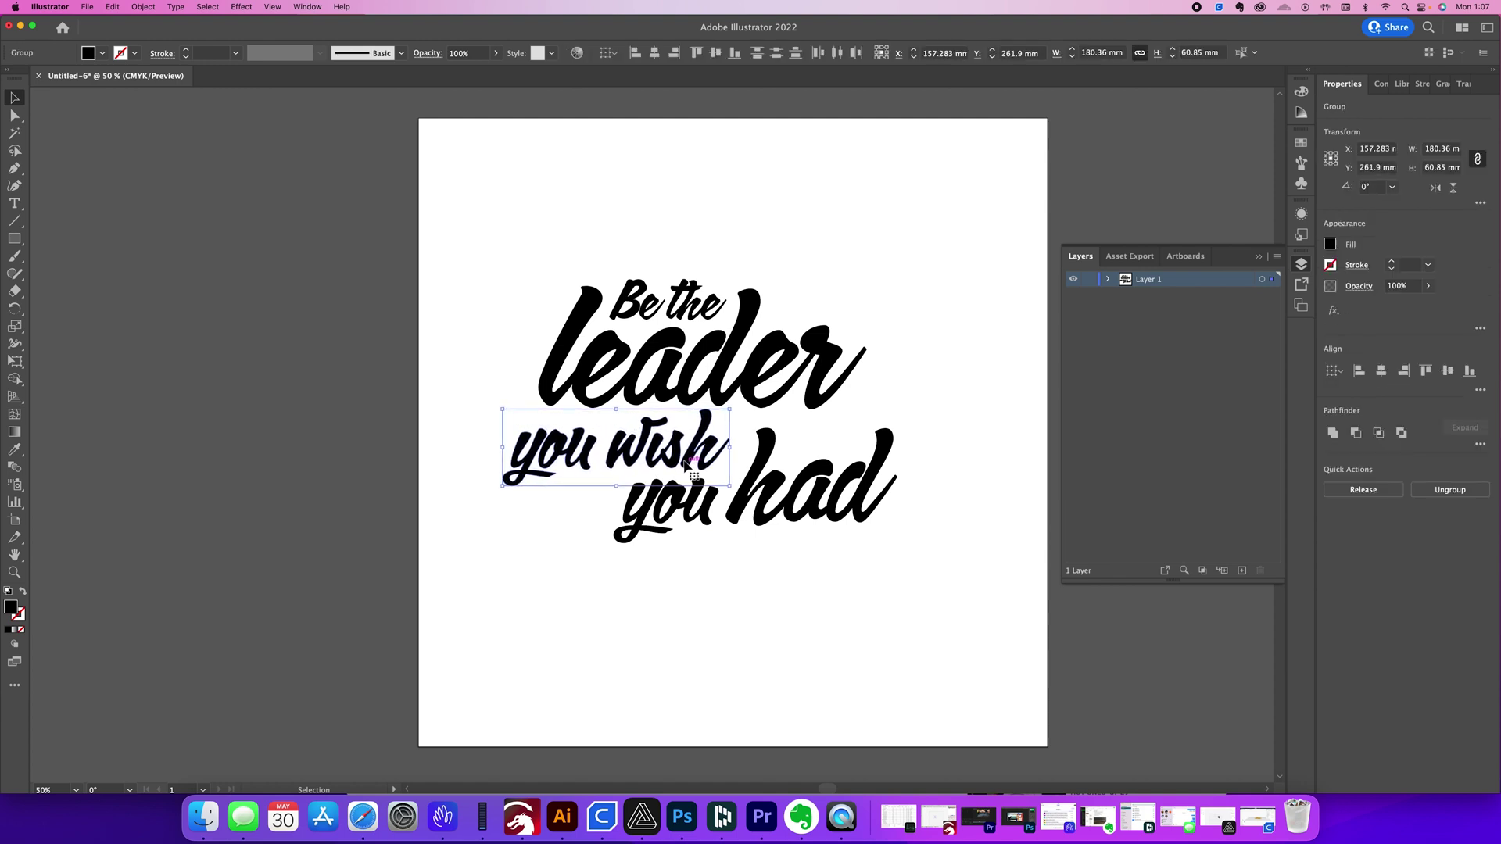
key(Right)
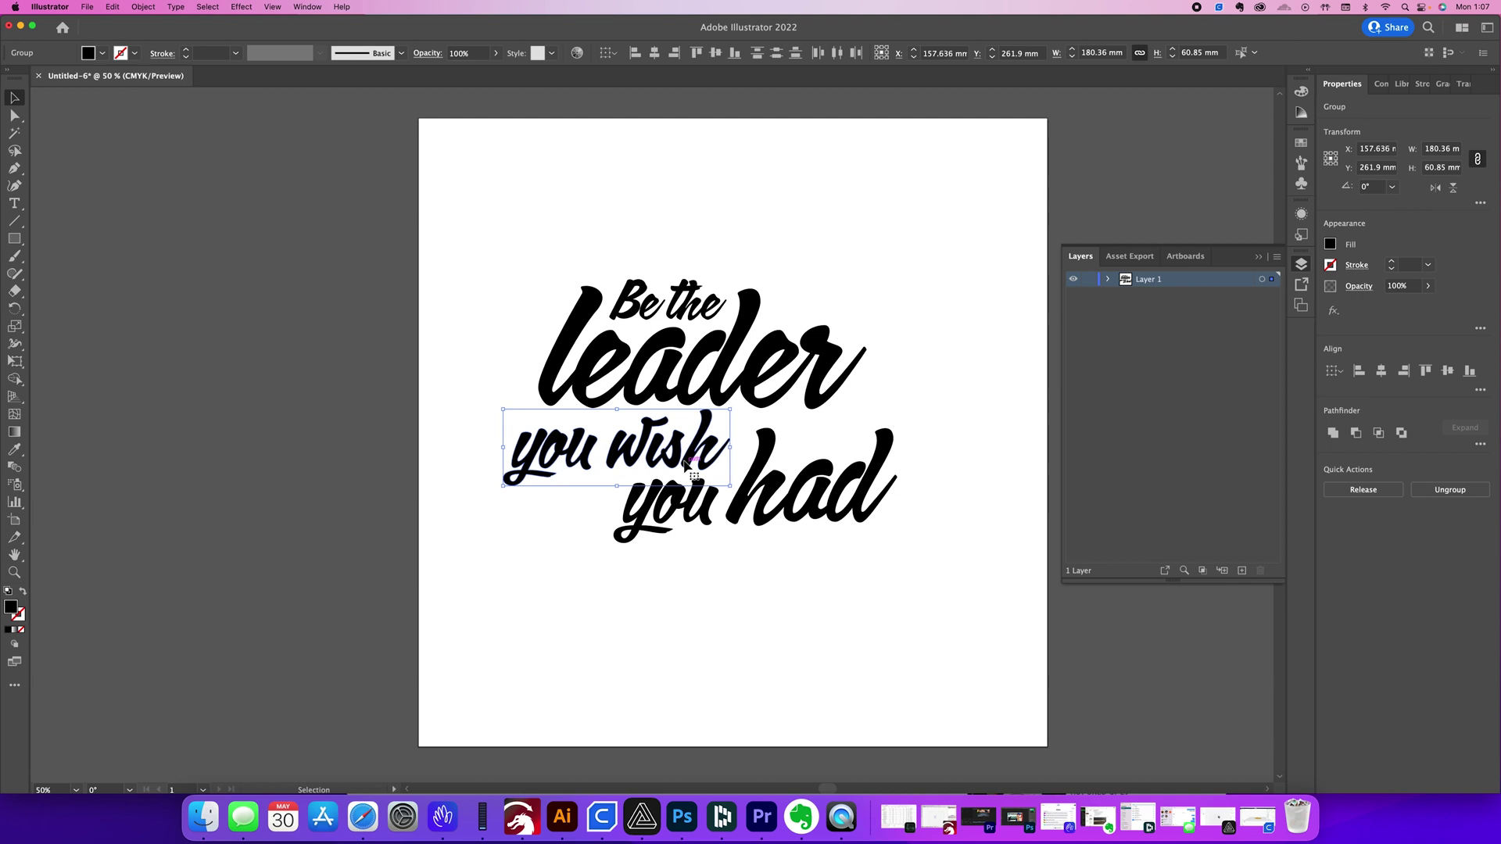
click(940, 347)
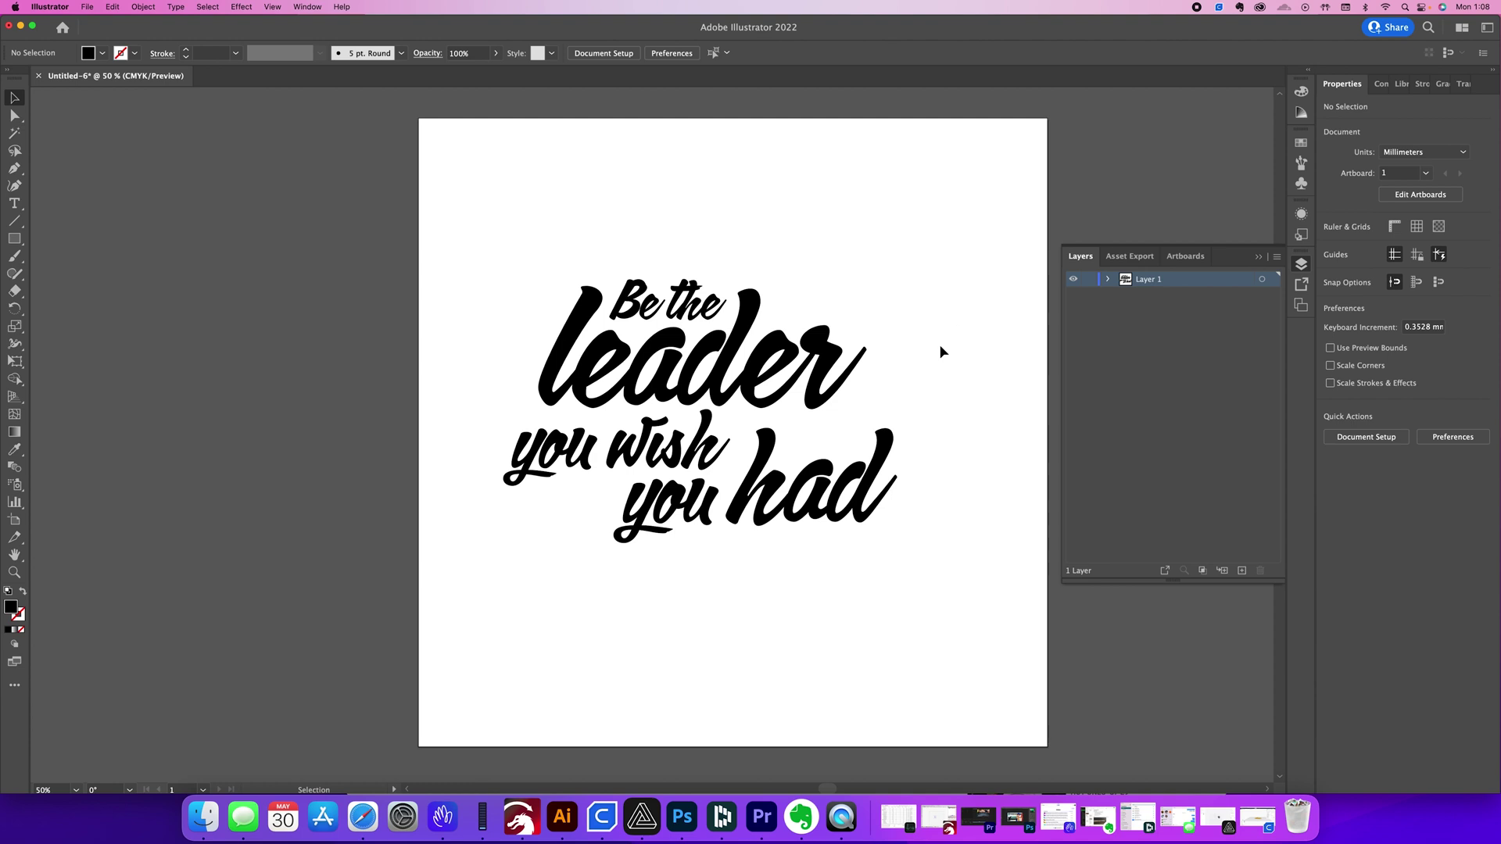
Save to the Desktop as 'Be the leader you wish you had.ai' with Illustrator 2020 options
key(a)
key(super+s)
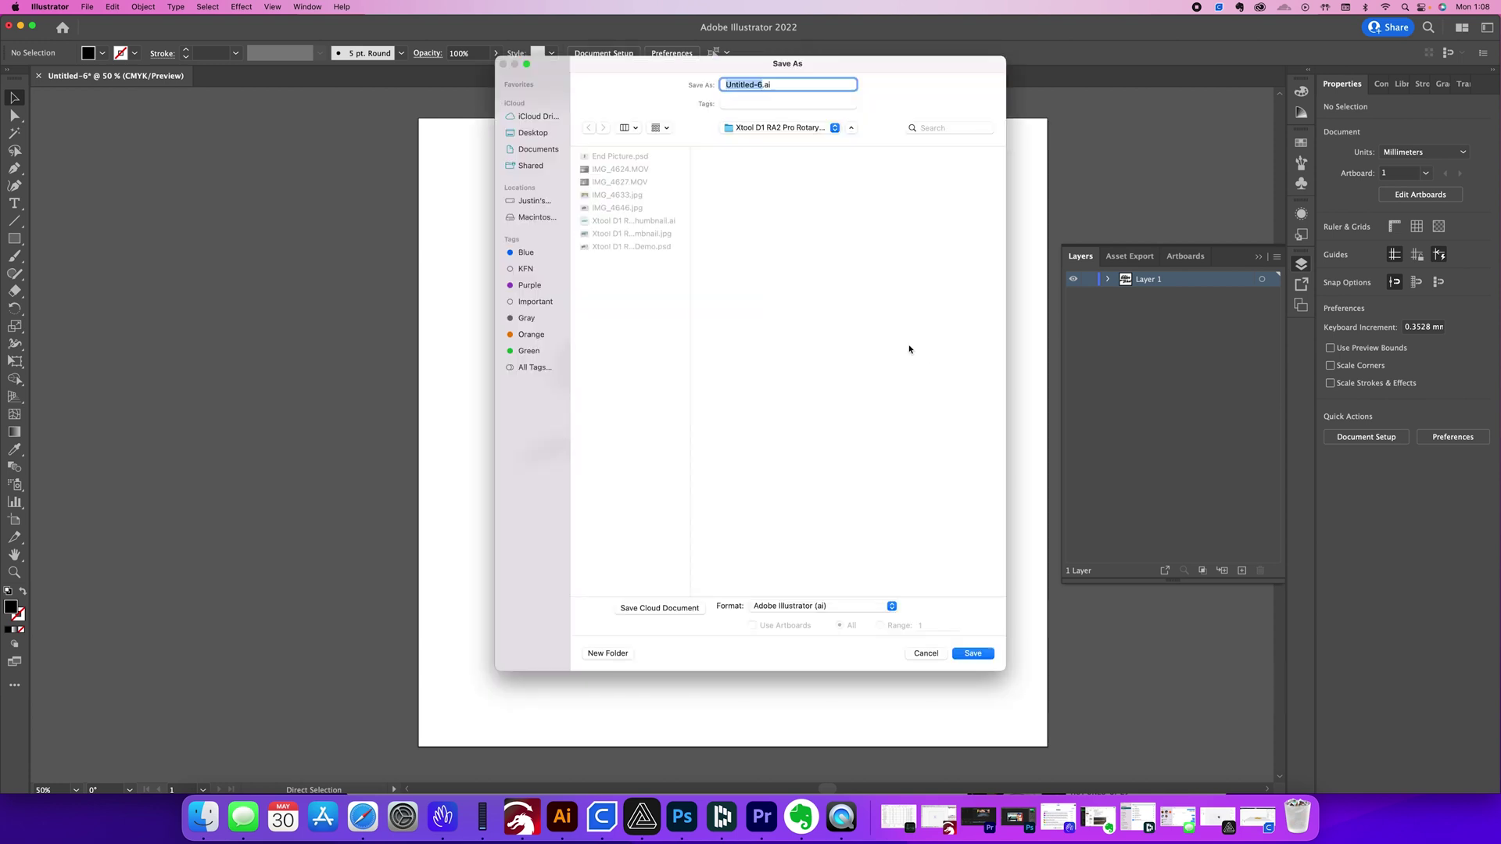
click(544, 134)
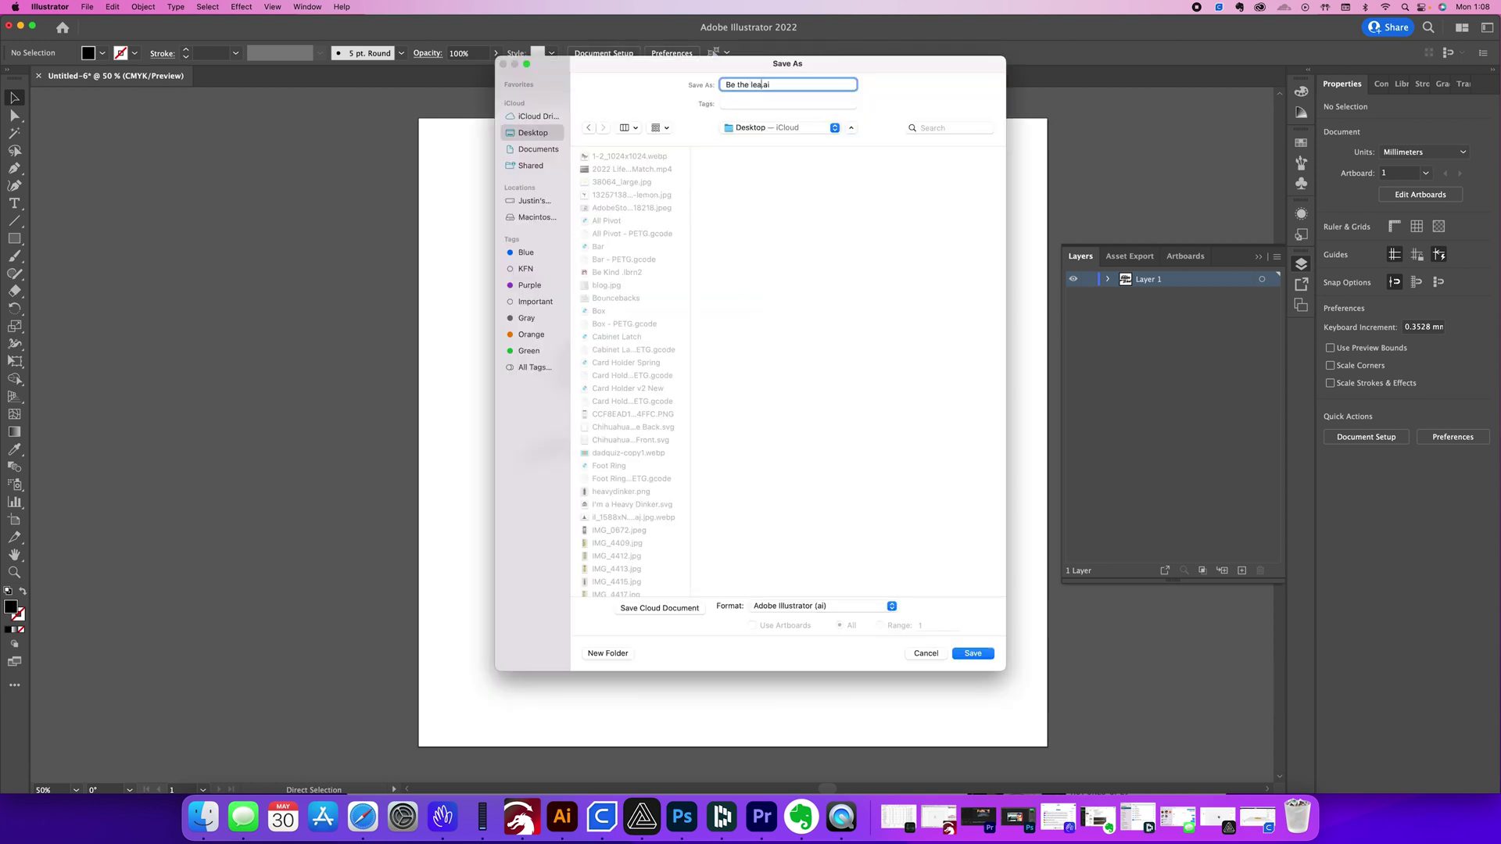
text(er you wish you had)
key(Return)
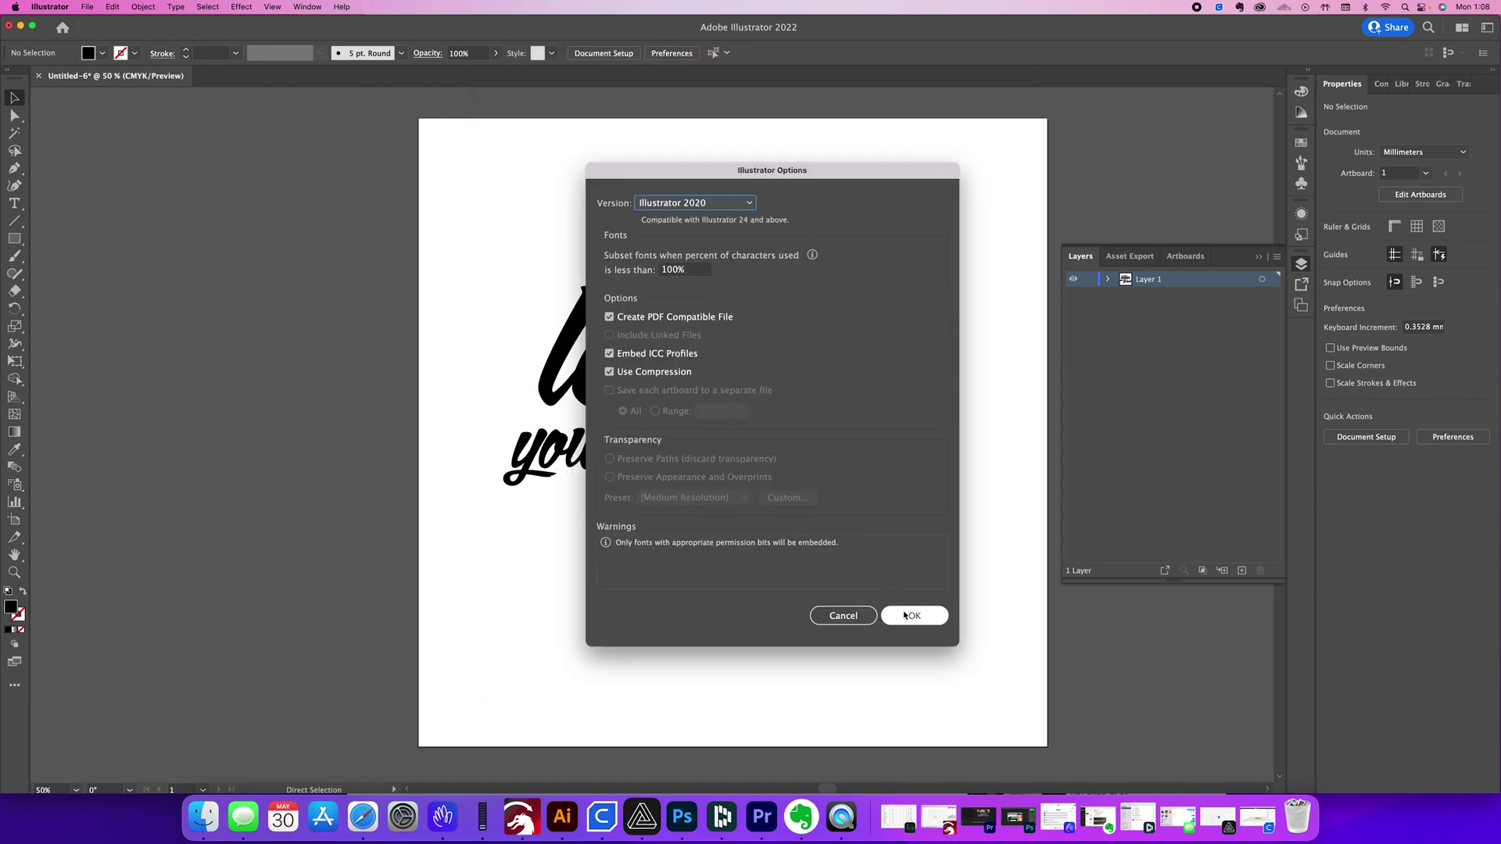
click(906, 616)
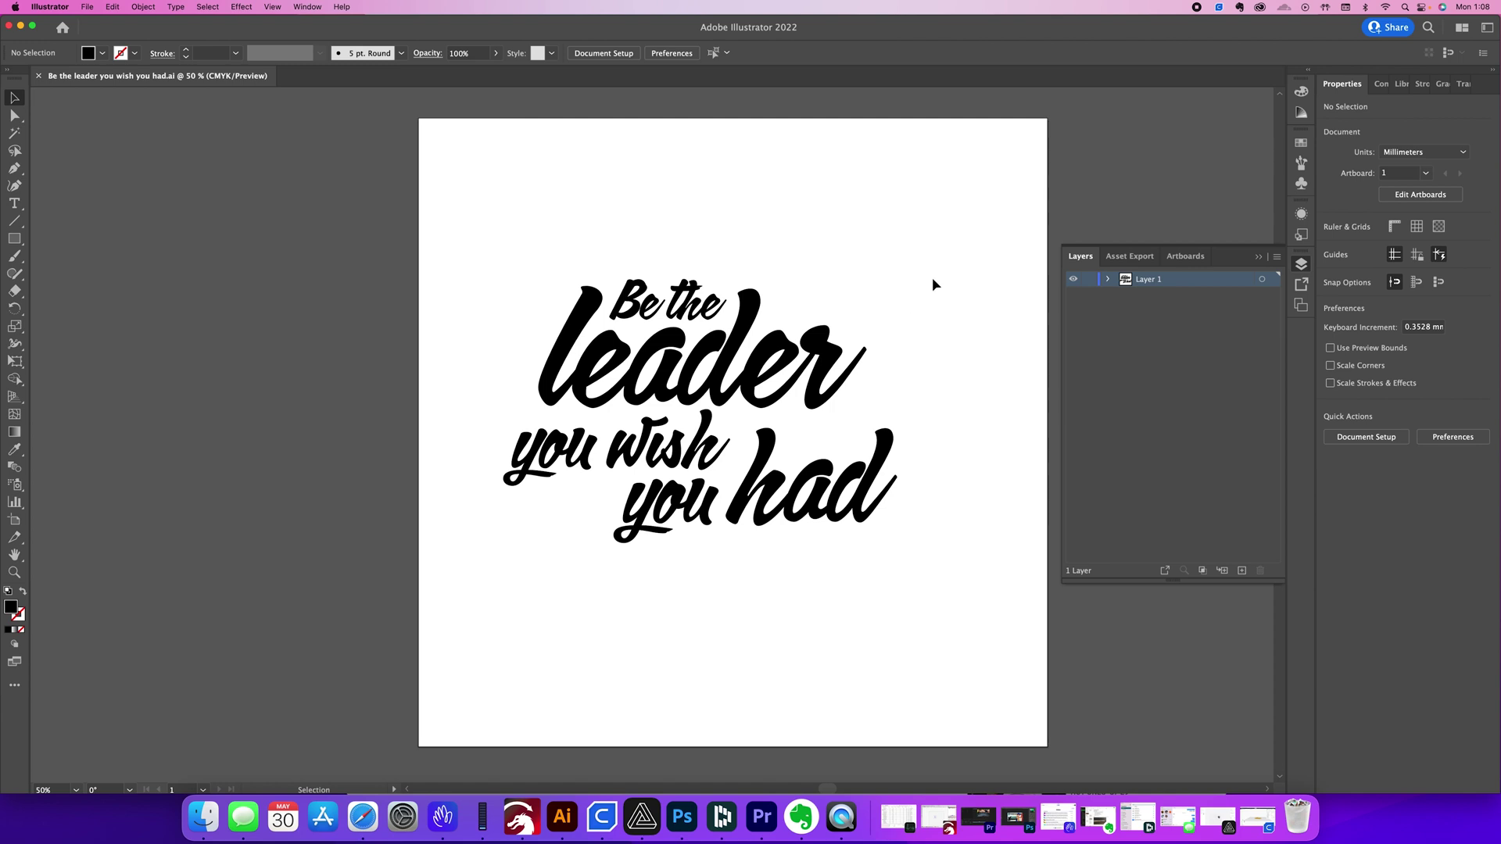
Add Layer 2 beneath Layer 1 and paste a copy of all the lettering in place onto it
click(1242, 570)
drag(1167, 294, 1161, 273)
key(super+a)
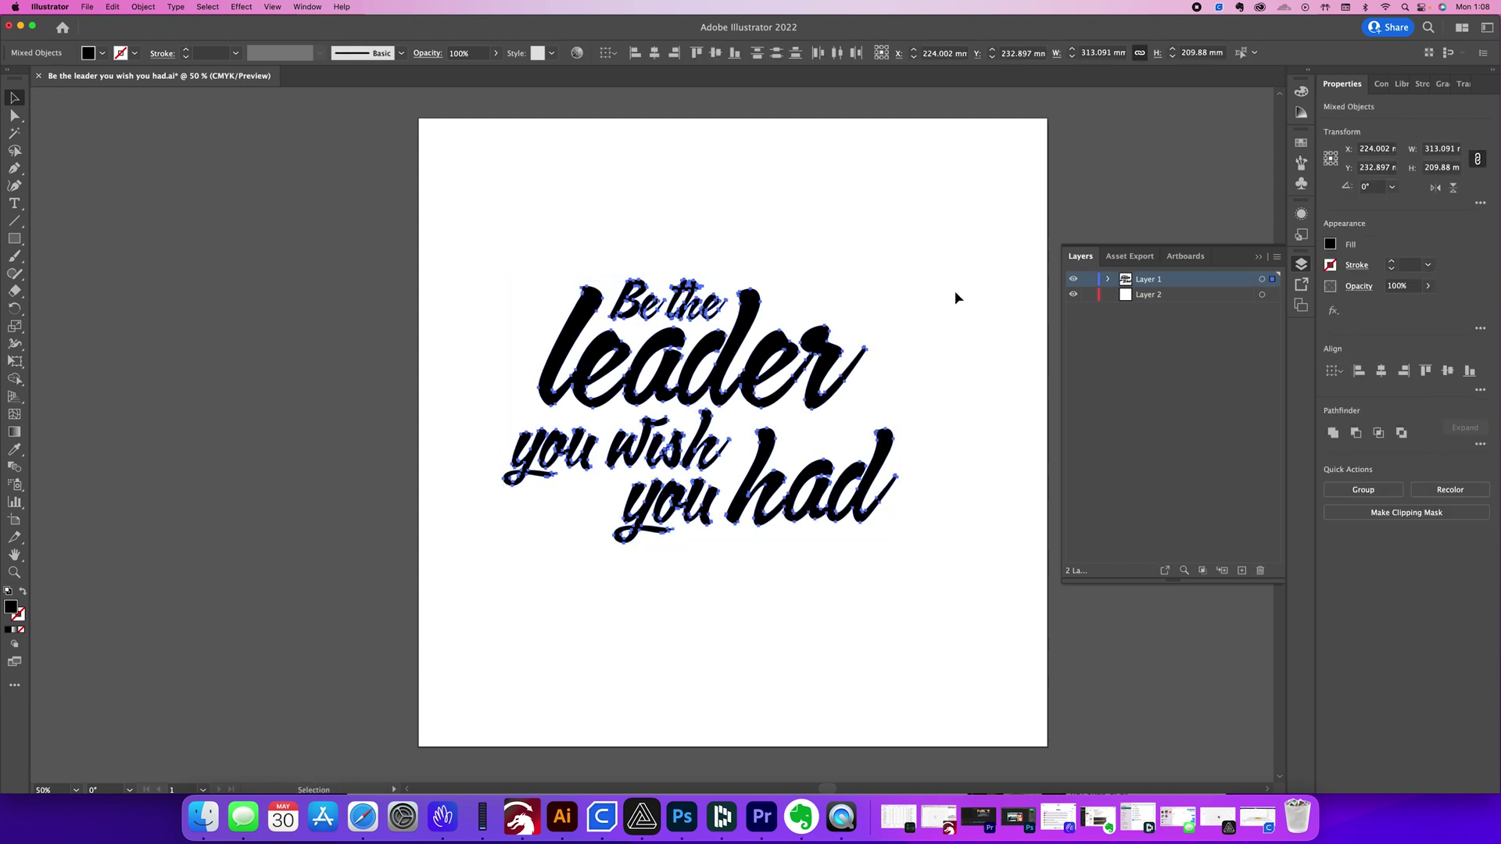
click(1177, 300)
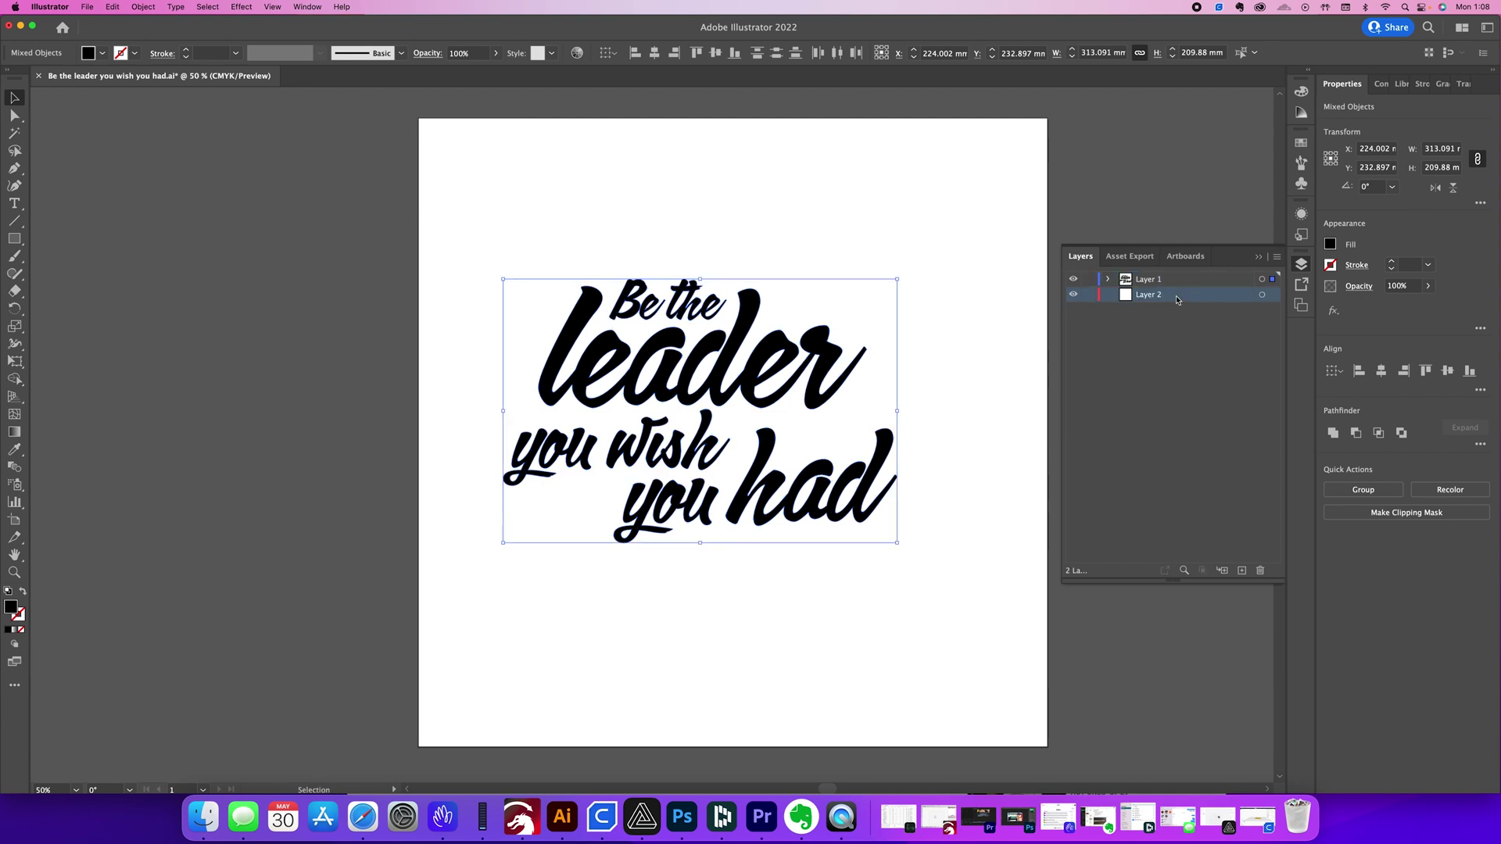
click(114, 7)
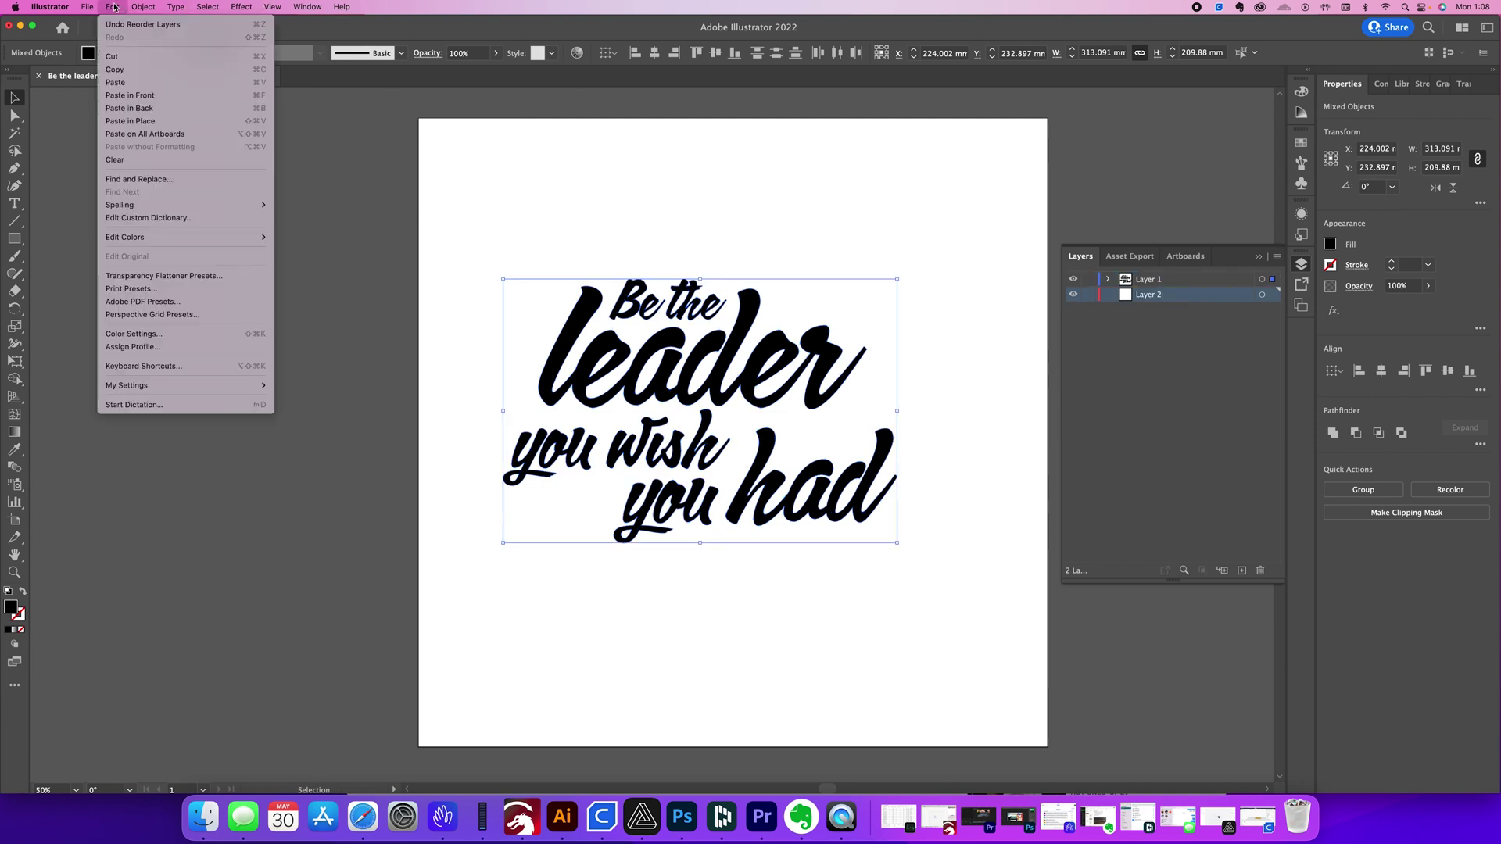
click(143, 122)
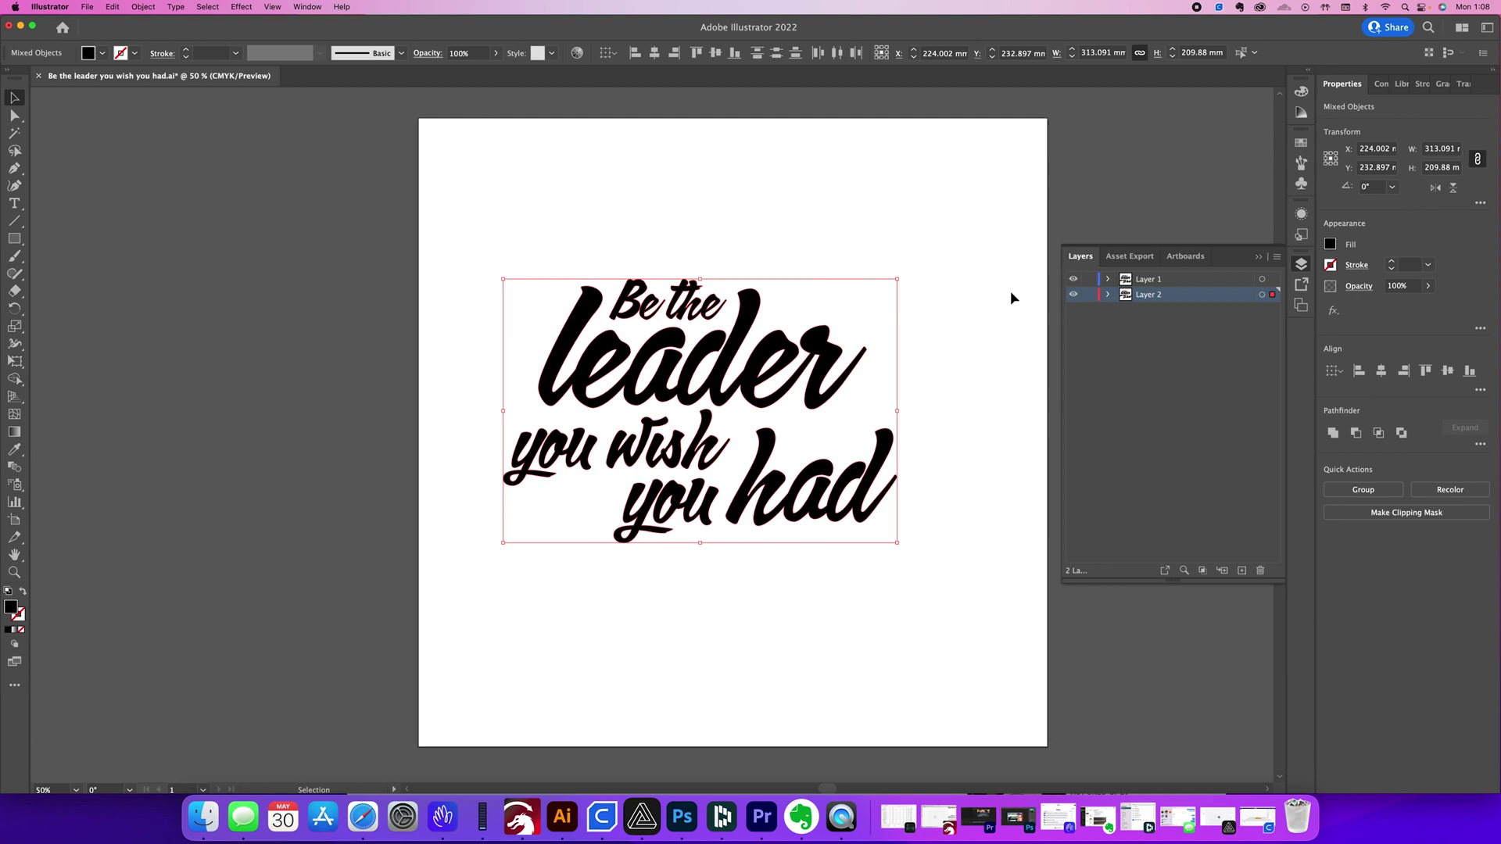
Reselect all of Layer 1's original lettering on the artboard
click(1037, 306)
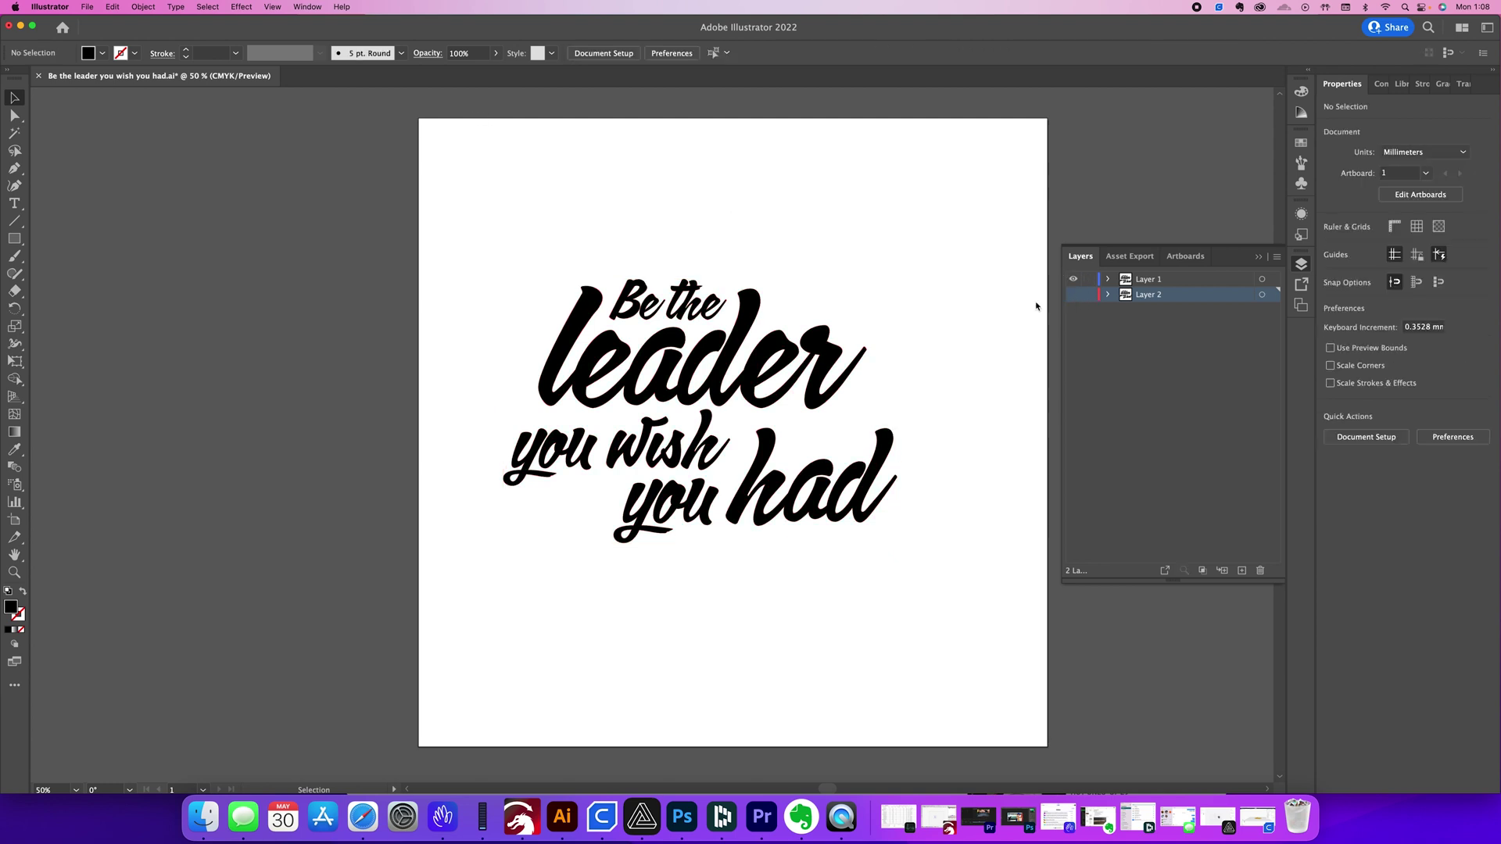
click(1161, 285)
drag(990, 247, 424, 548)
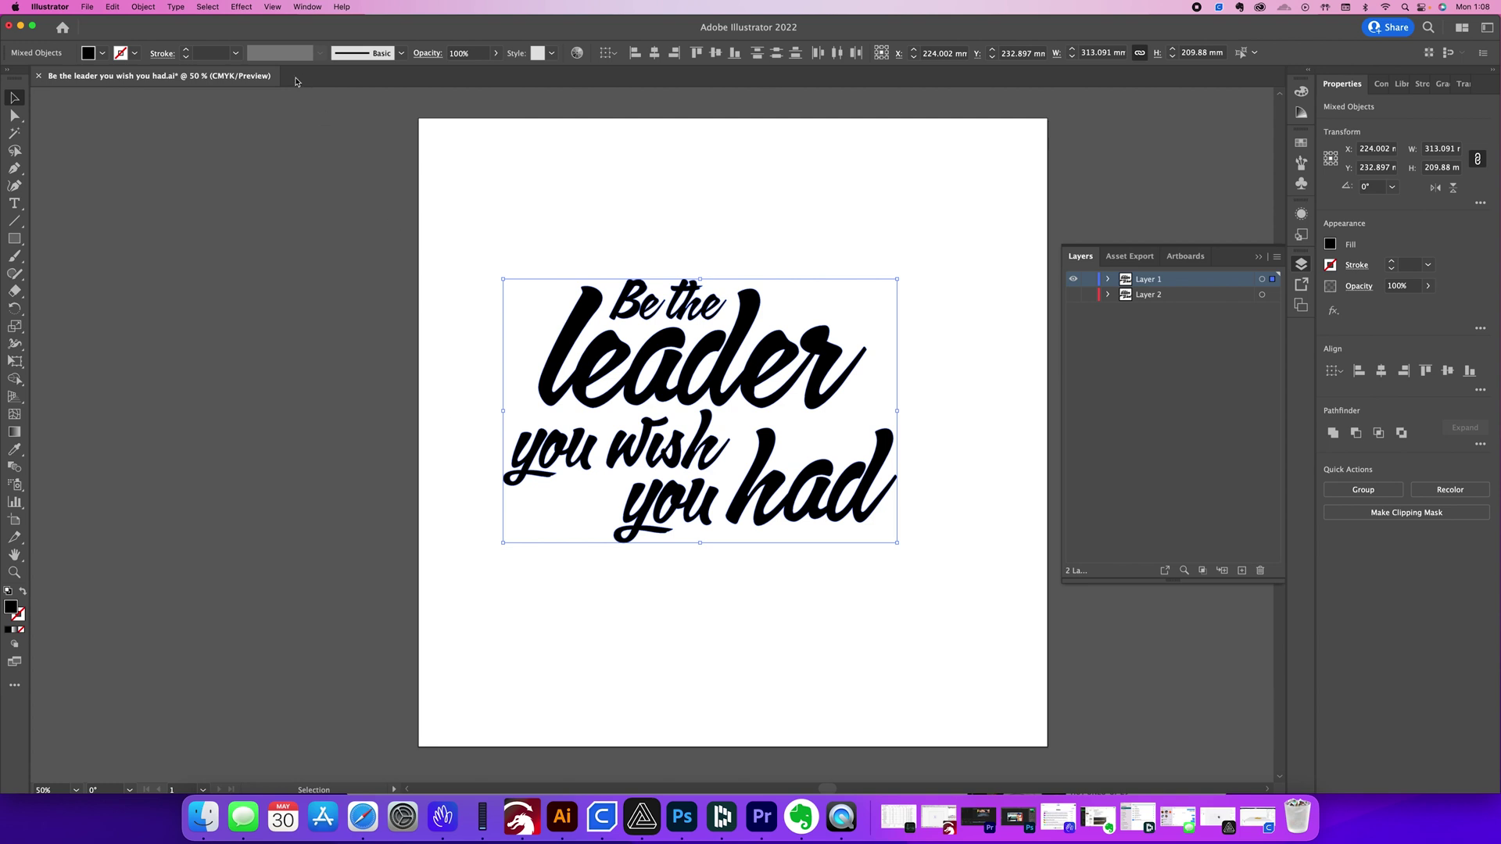
Offset Layer 1's lettering outward by 5 mm with round joins, then deselect
click(145, 7)
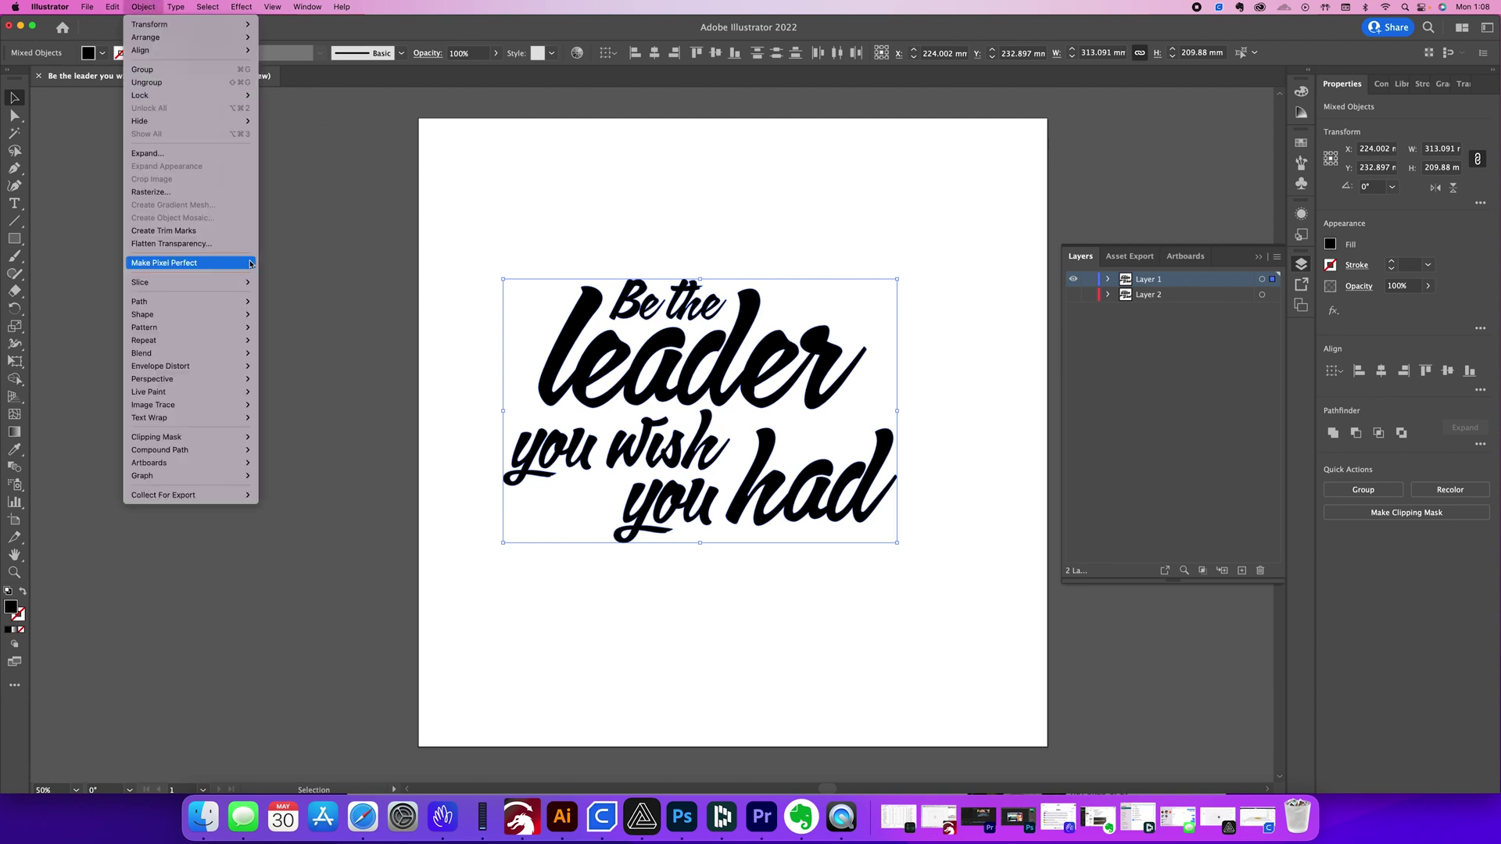
mouse_move(243, 316)
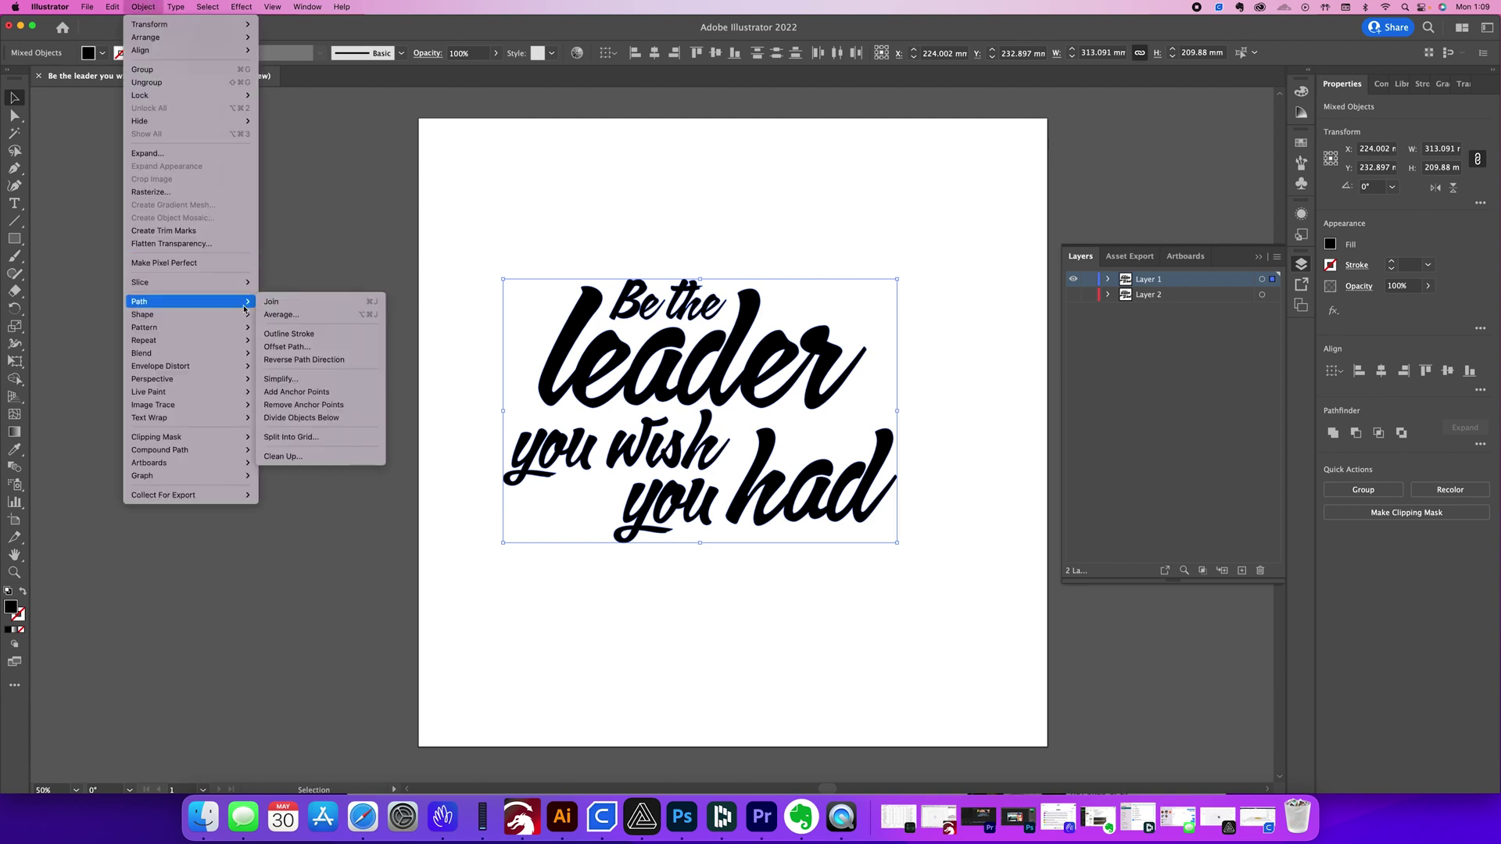
click(310, 348)
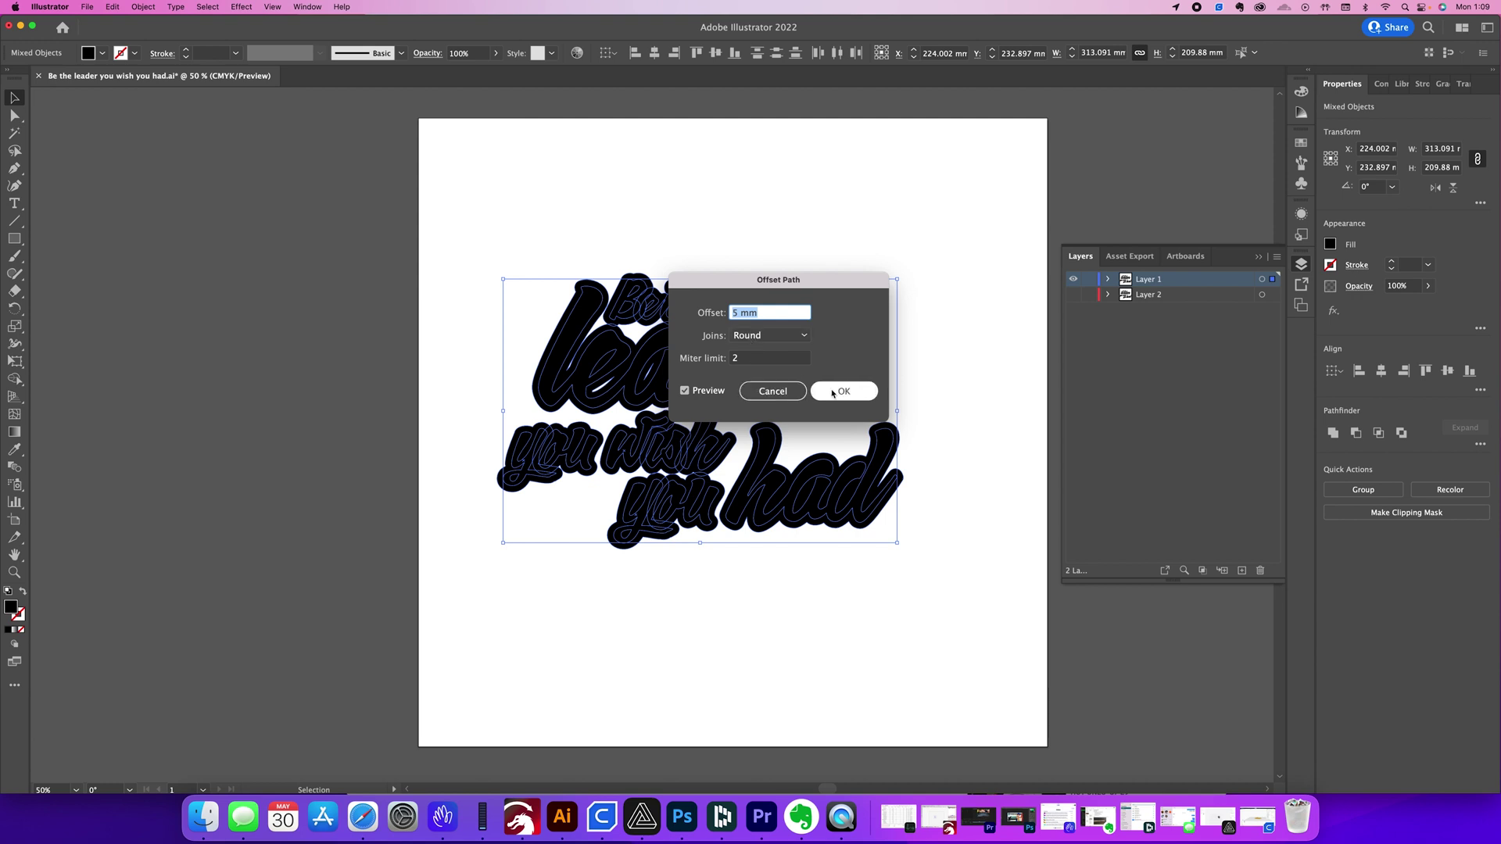
click(834, 393)
click(925, 402)
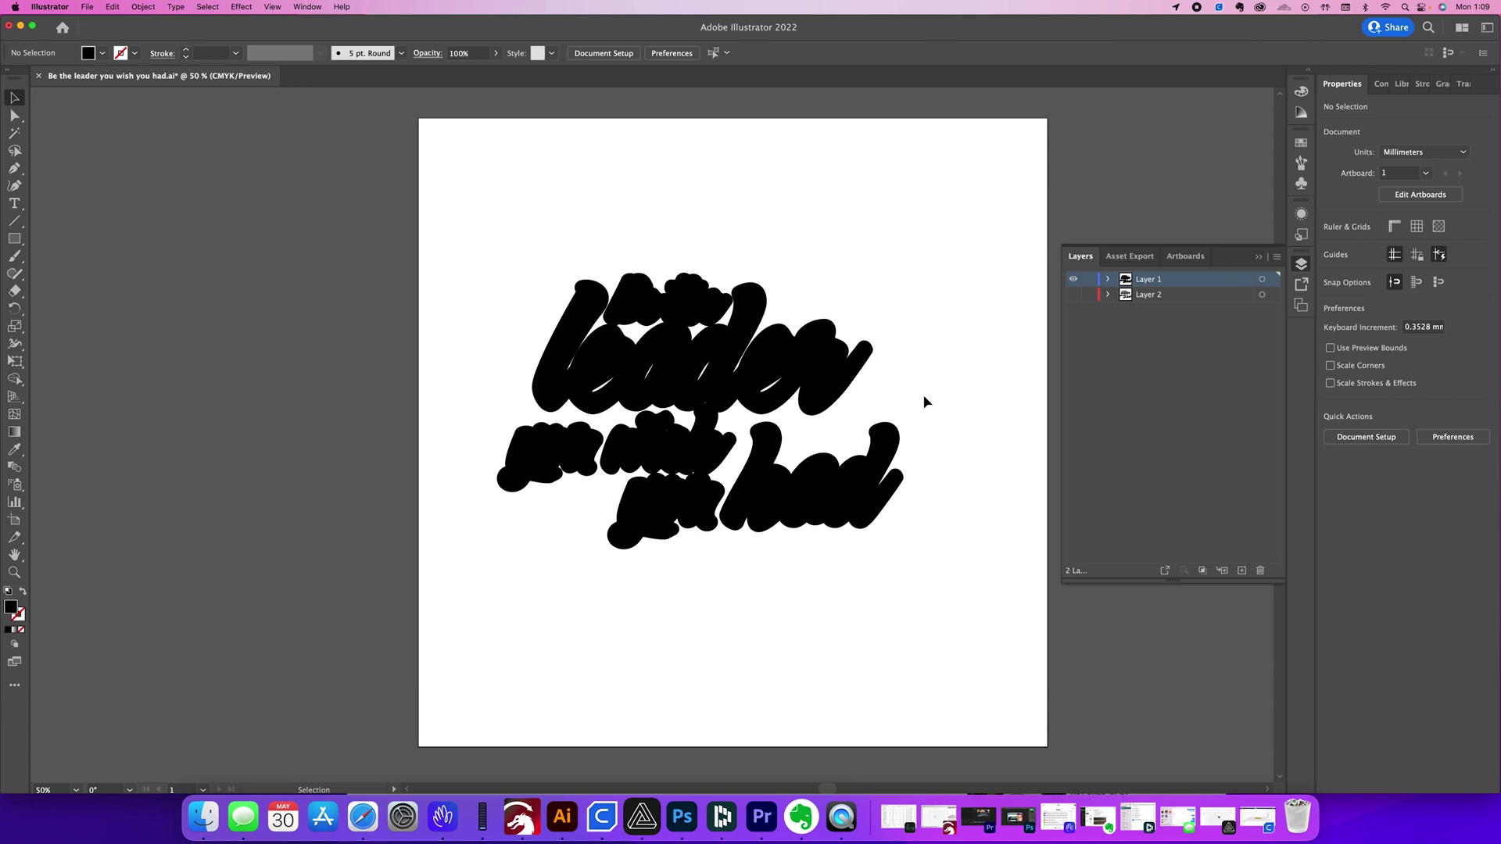
With Layer 1 hidden, fill Layer 2's lettering copy white
click(1074, 280)
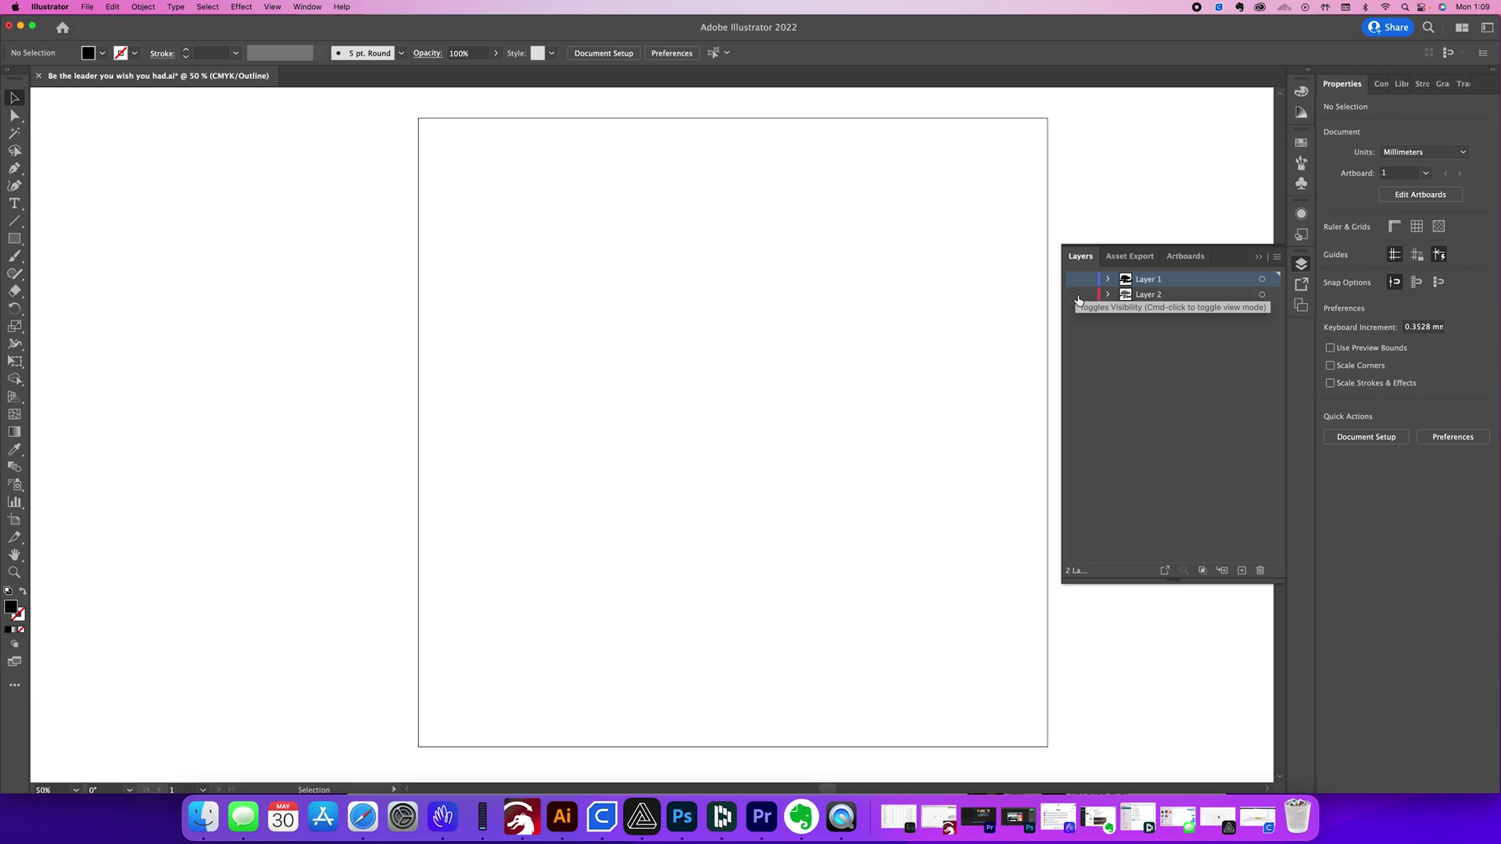
click(1075, 295)
key(ctrl+a)
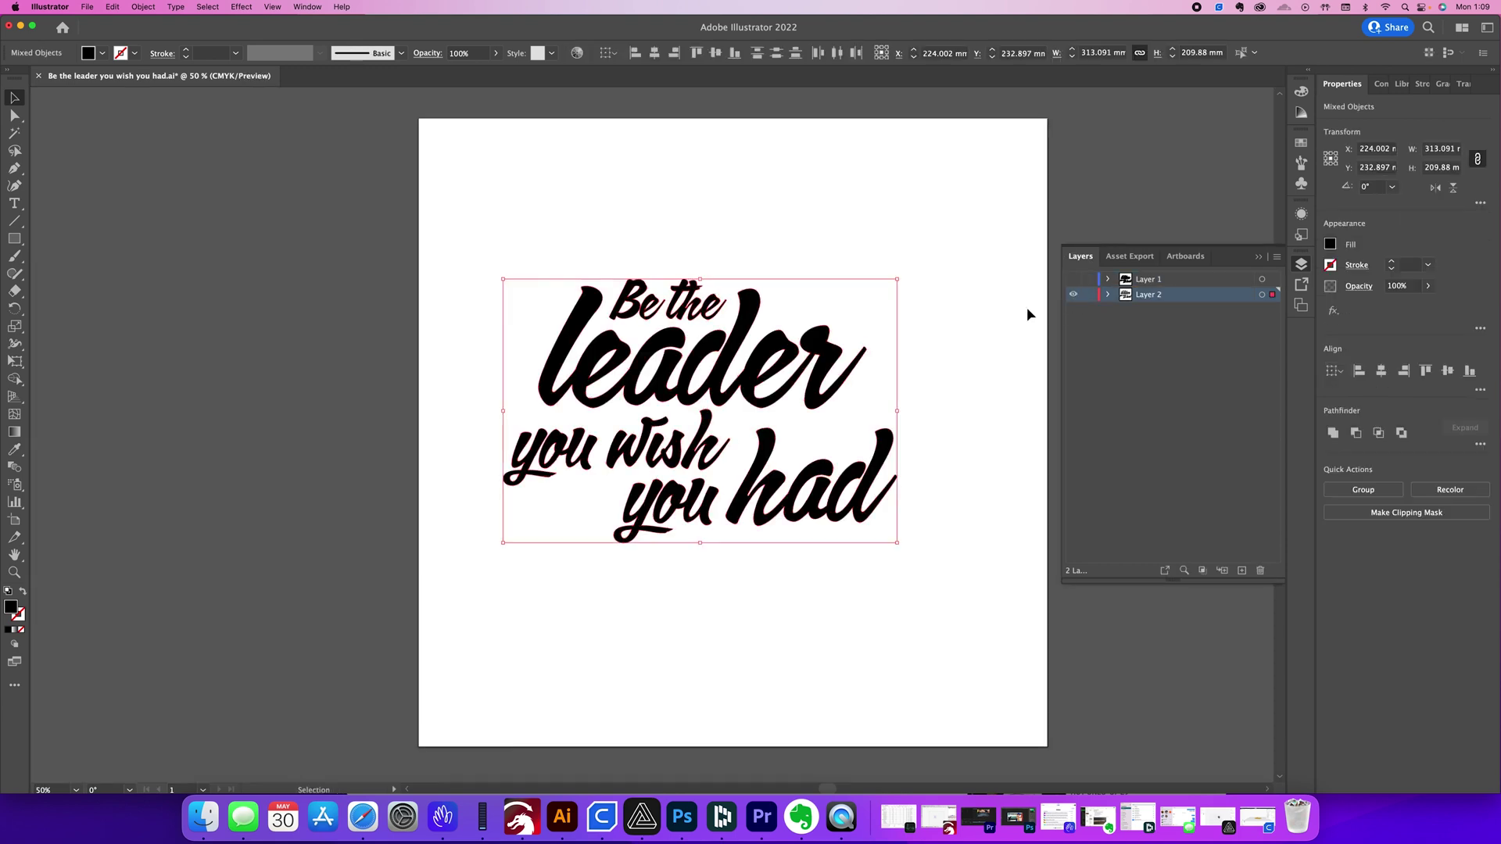
click(1327, 246)
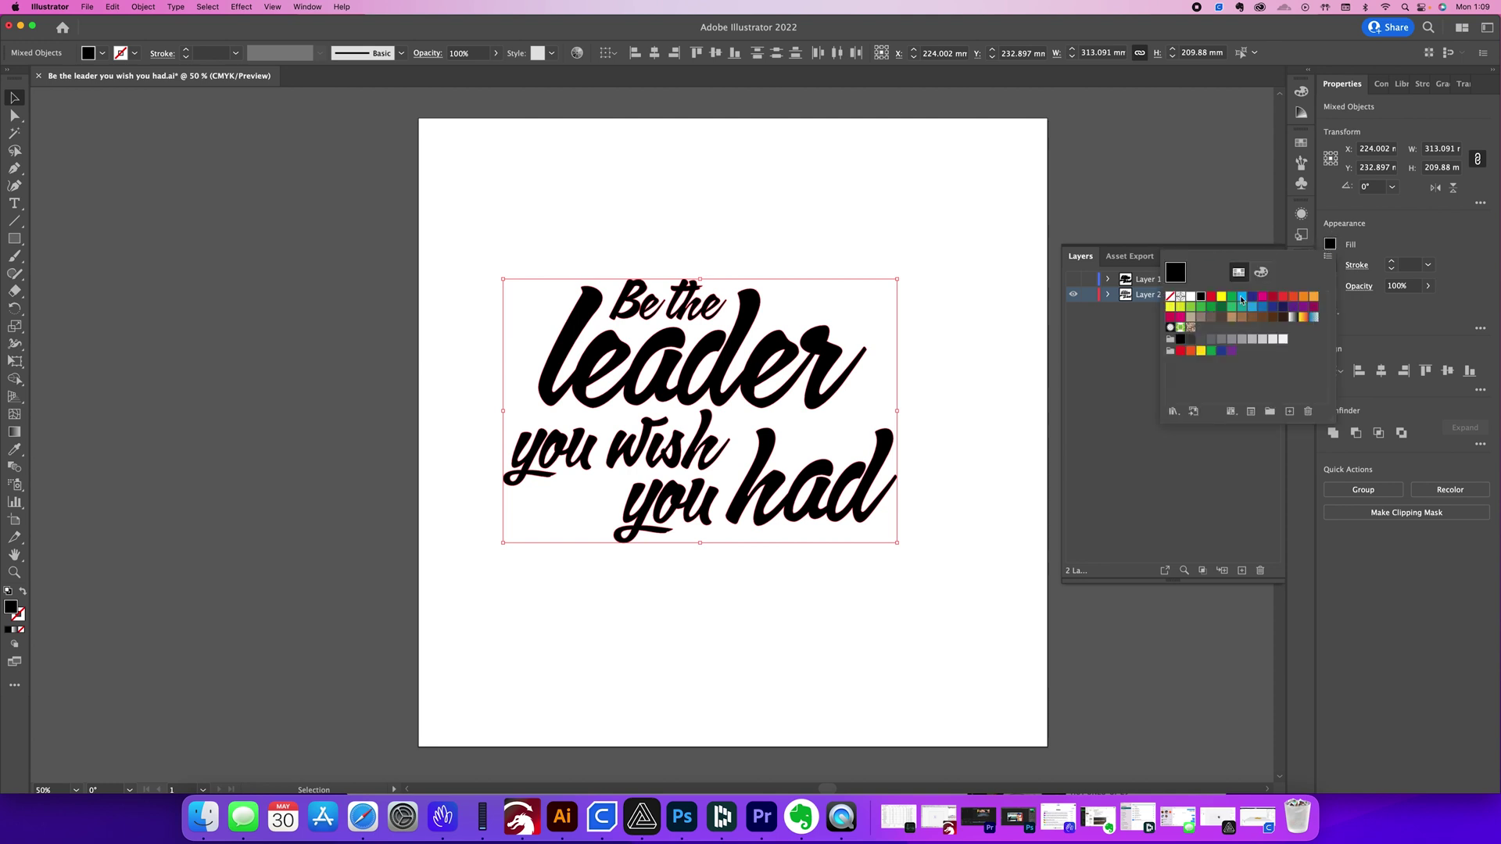
click(1192, 299)
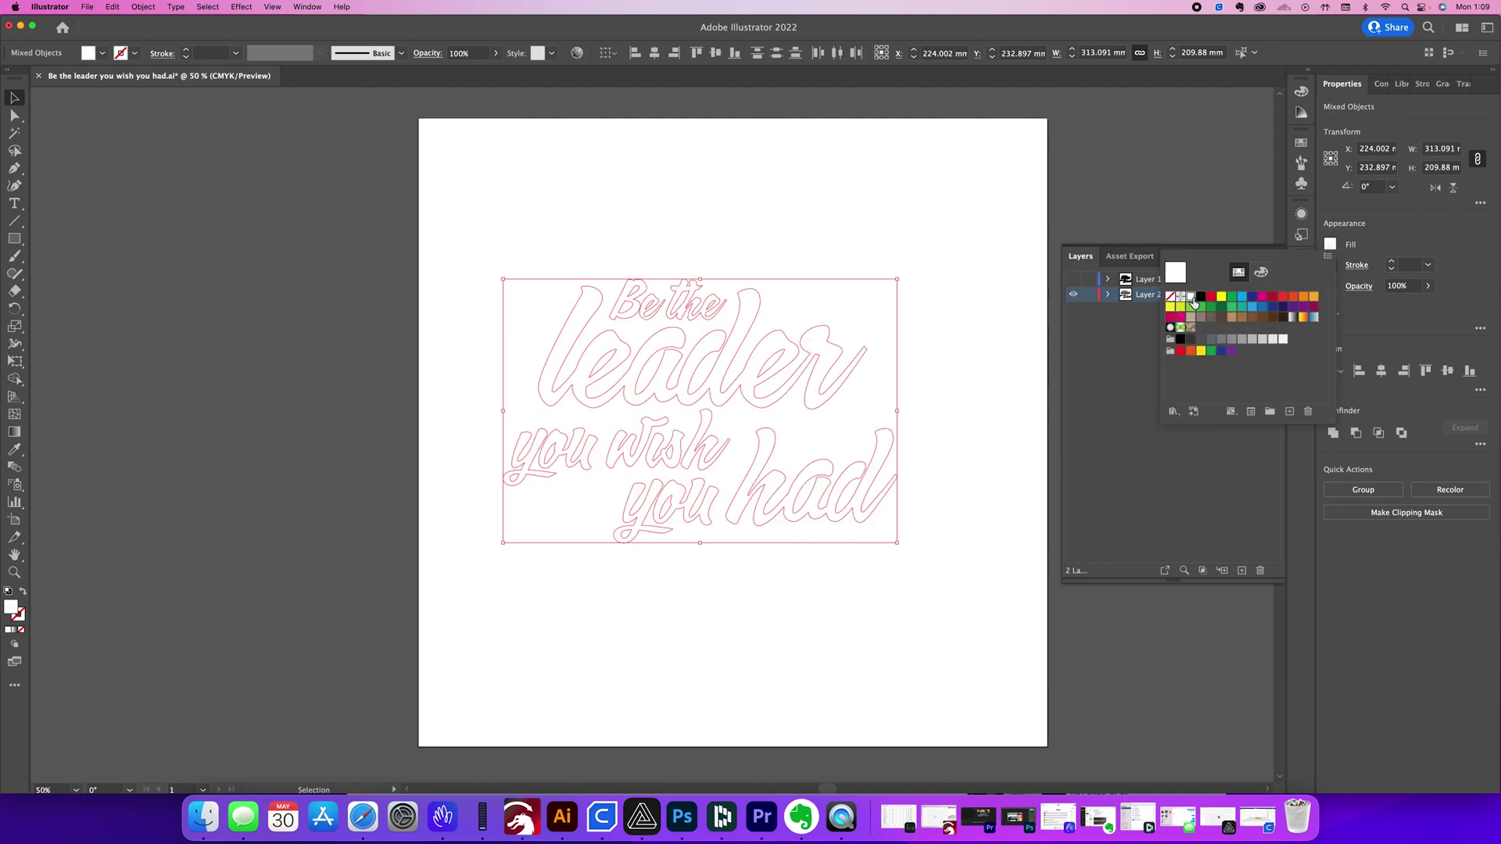
Show Layer 1 again and move Layer 2 above it
click(1073, 280)
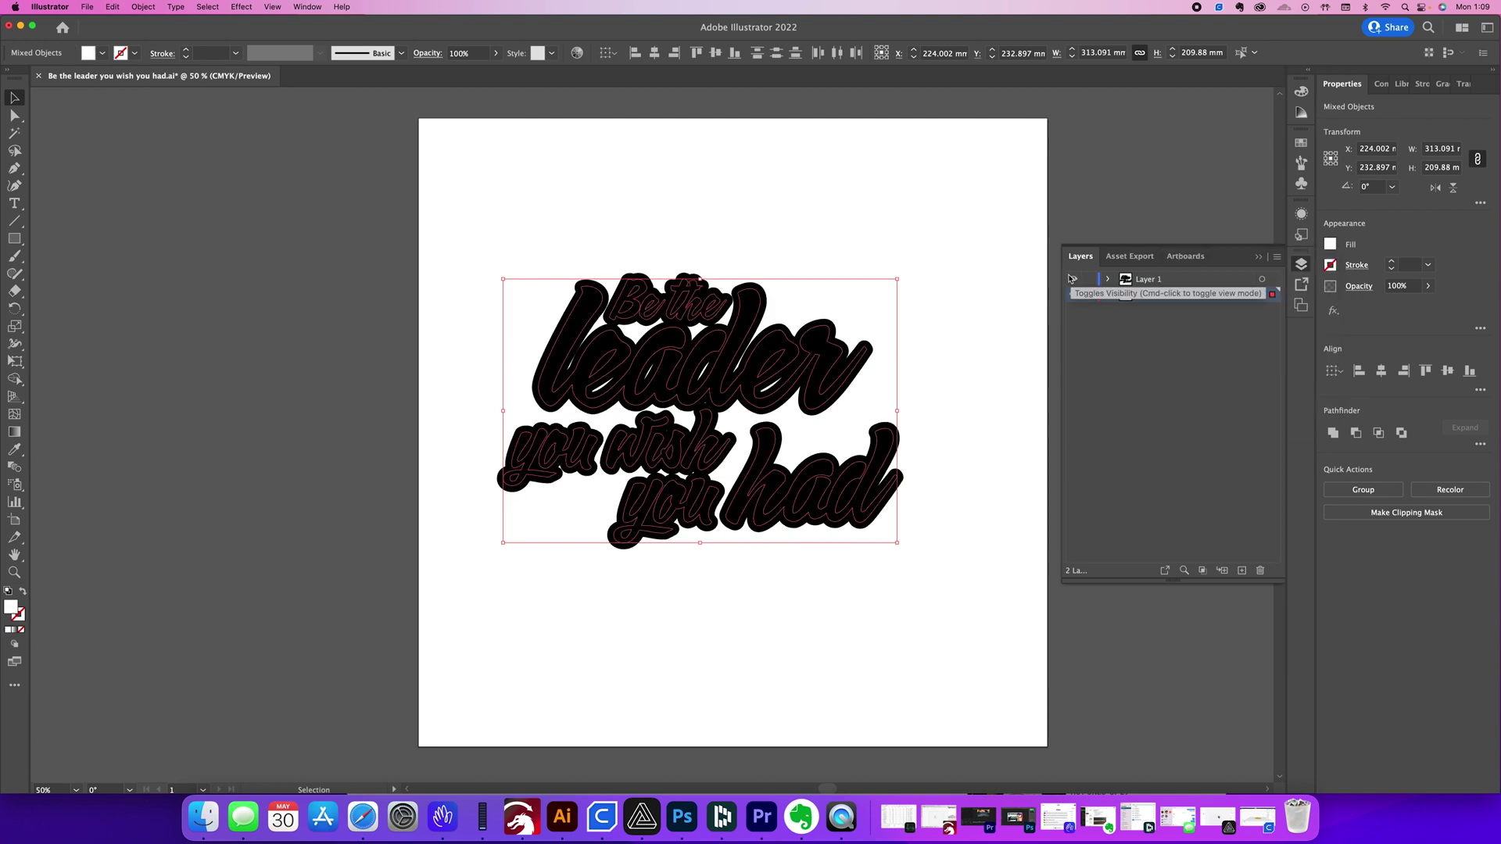
click(1012, 260)
drag(1157, 295, 1160, 258)
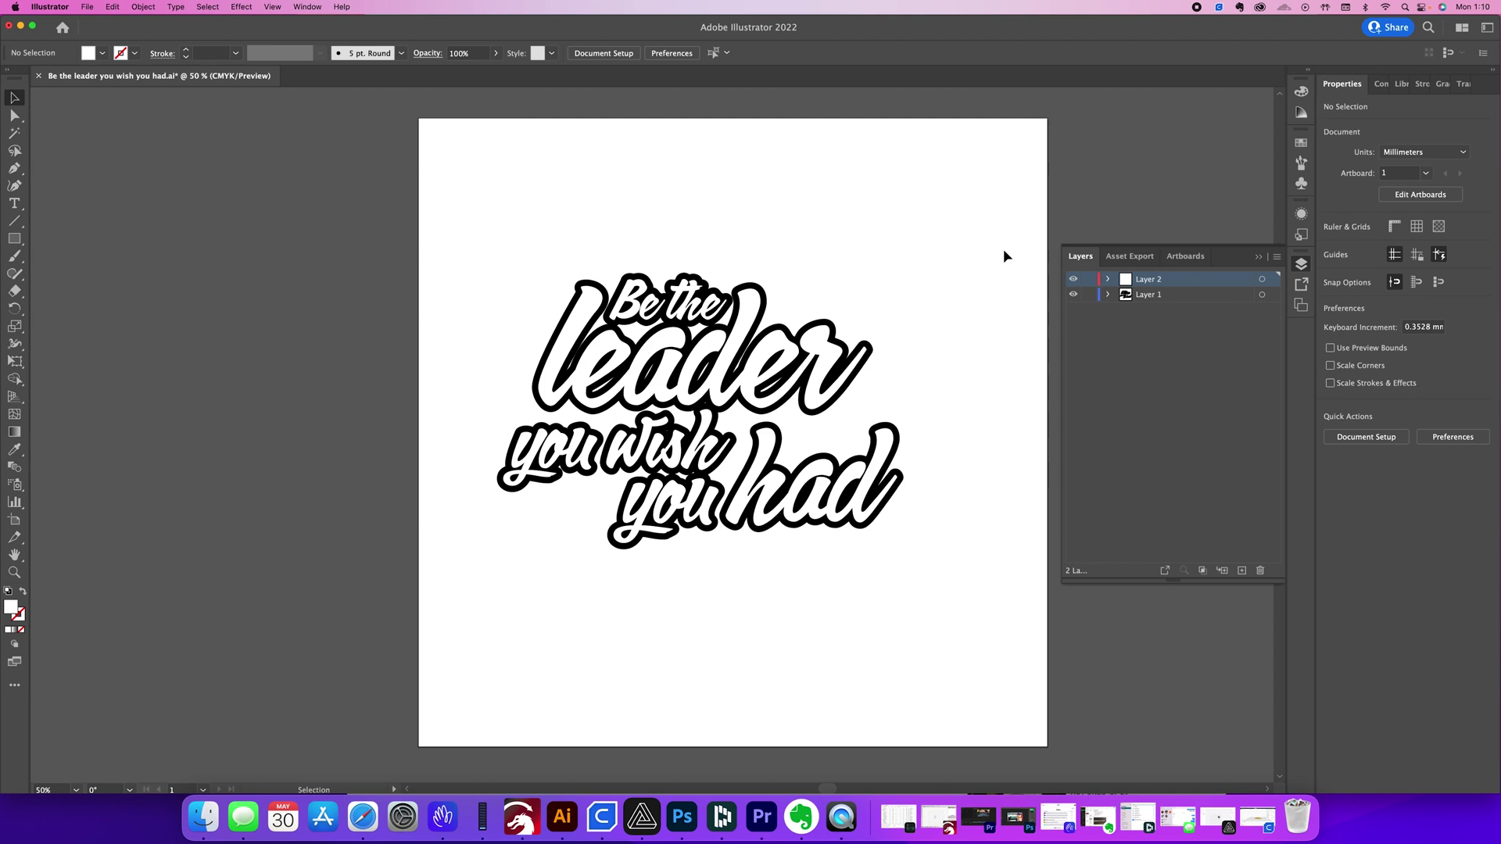
Hide the white lettering layer and add a new Layer 3 below Layer 1
click(1074, 280)
click(1167, 297)
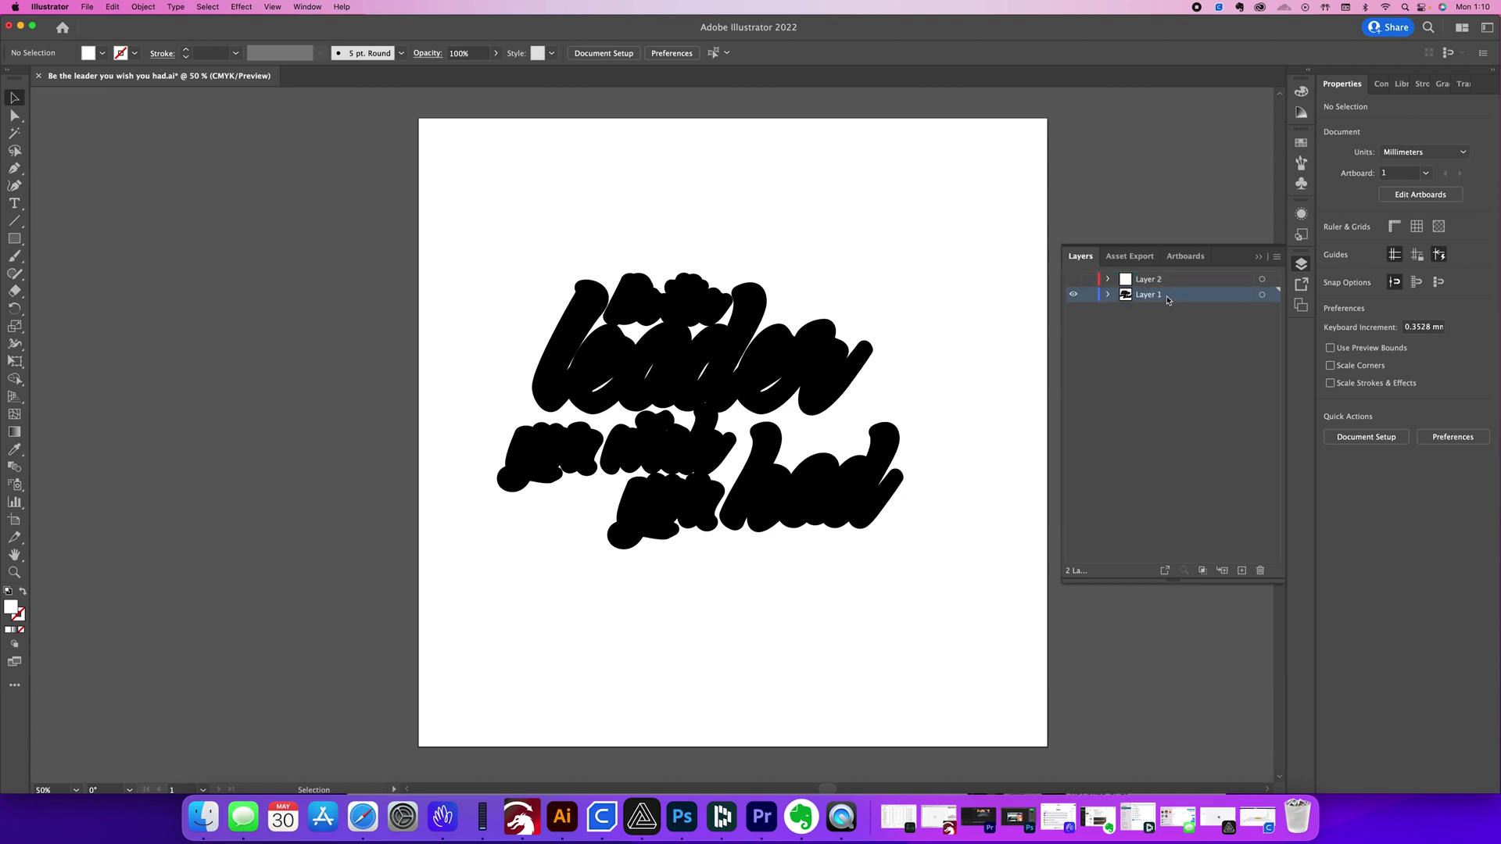
click(1242, 570)
drag(1168, 302, 1165, 322)
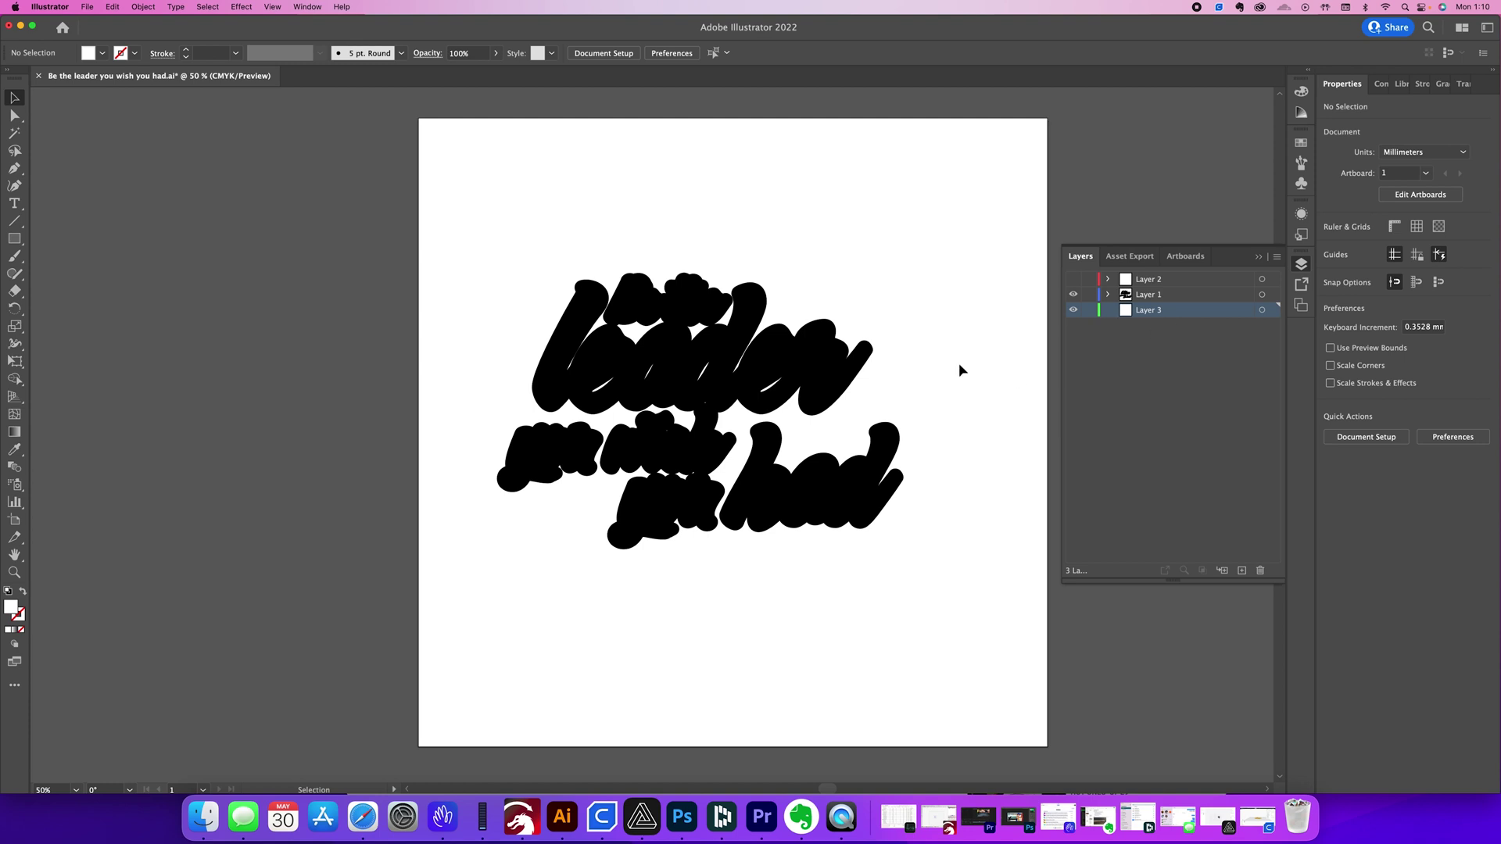
Paste a copy of Layer 1's offset artwork in place onto Layer 3
key(super+a)
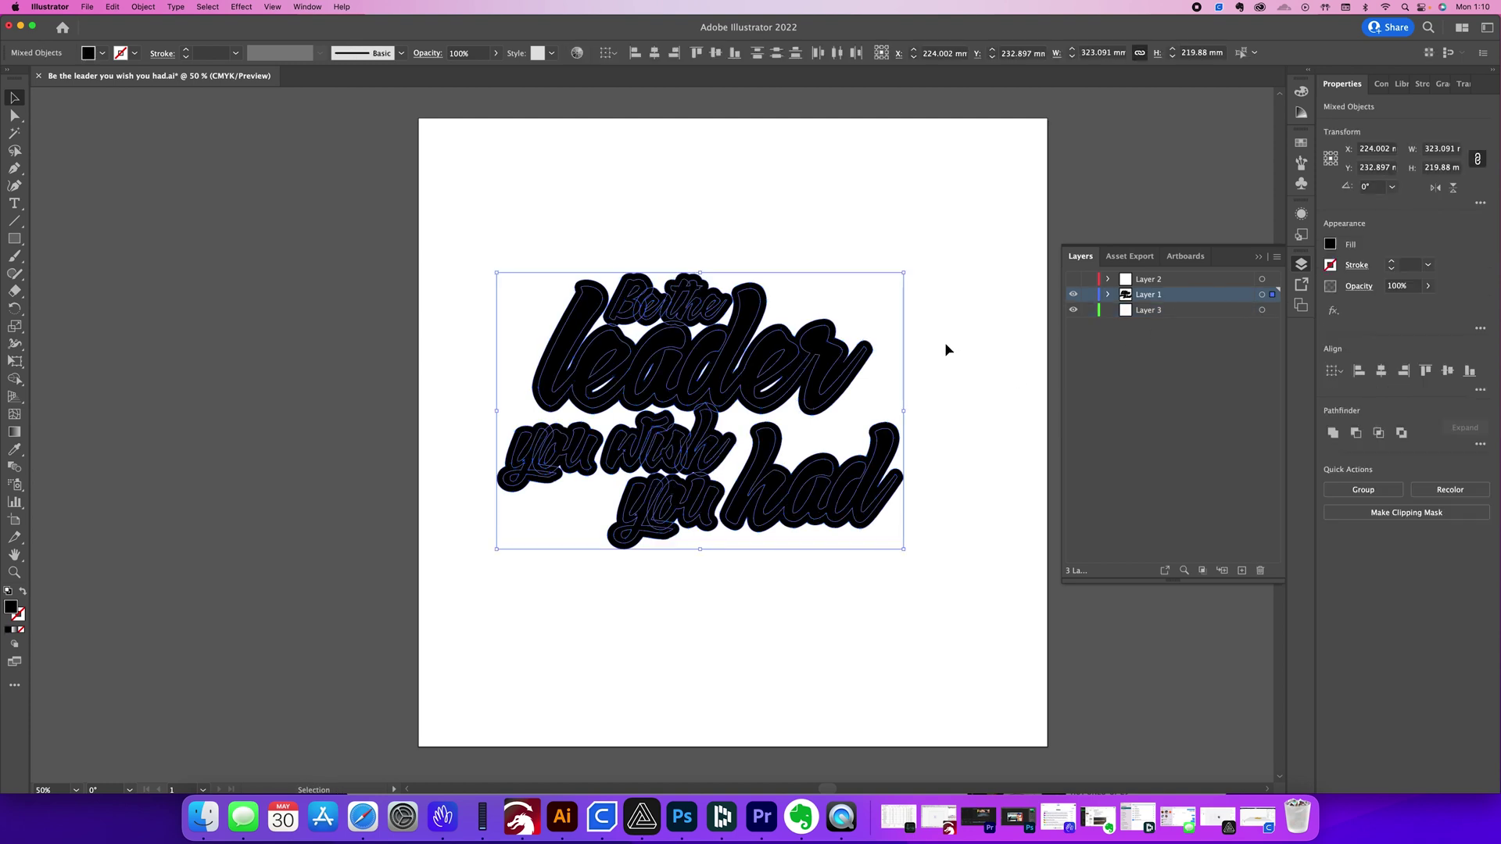
click(1163, 313)
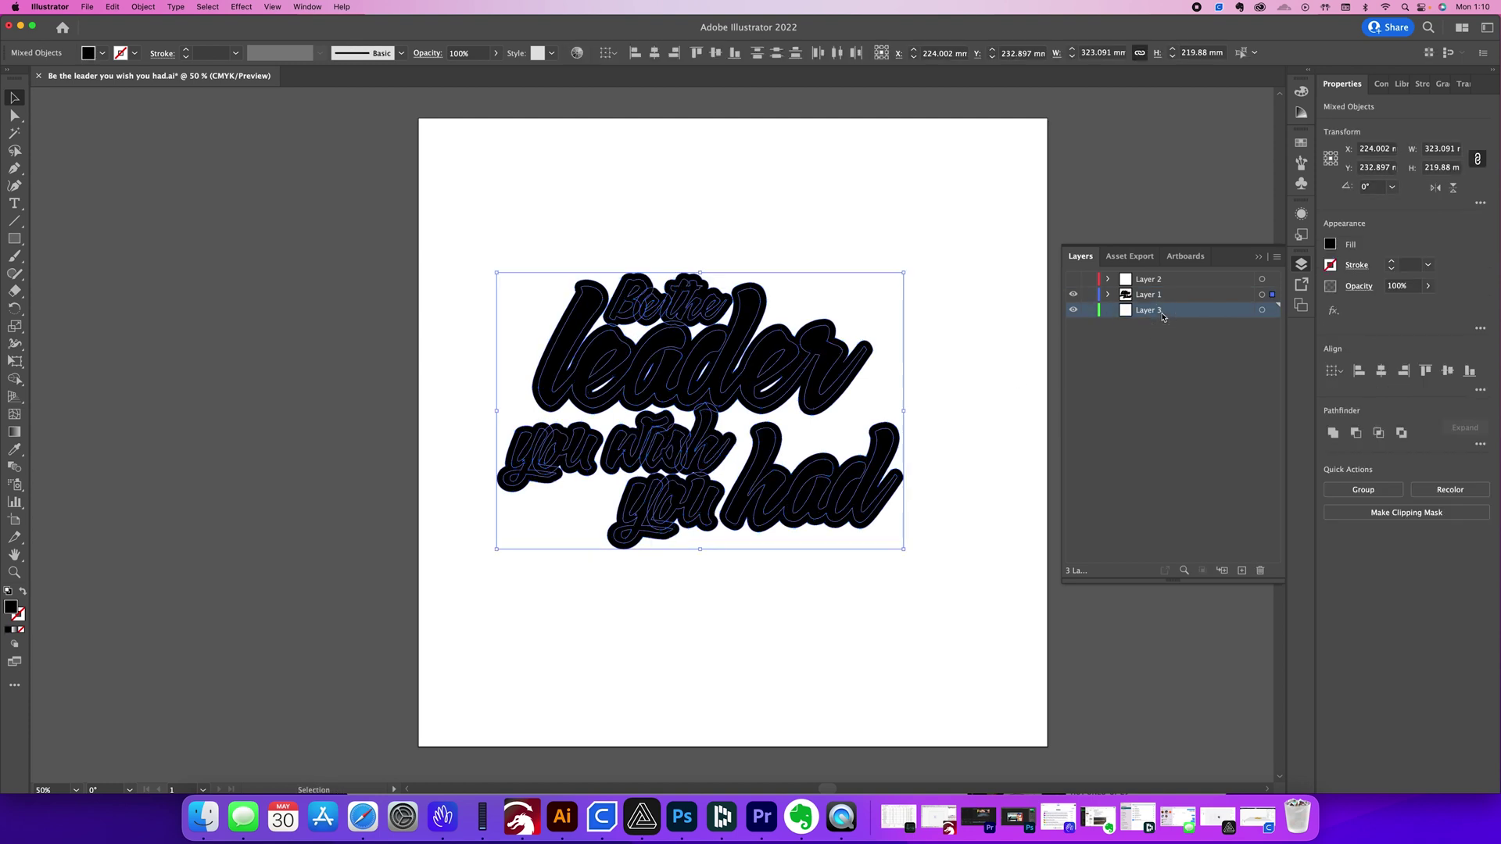
click(111, 7)
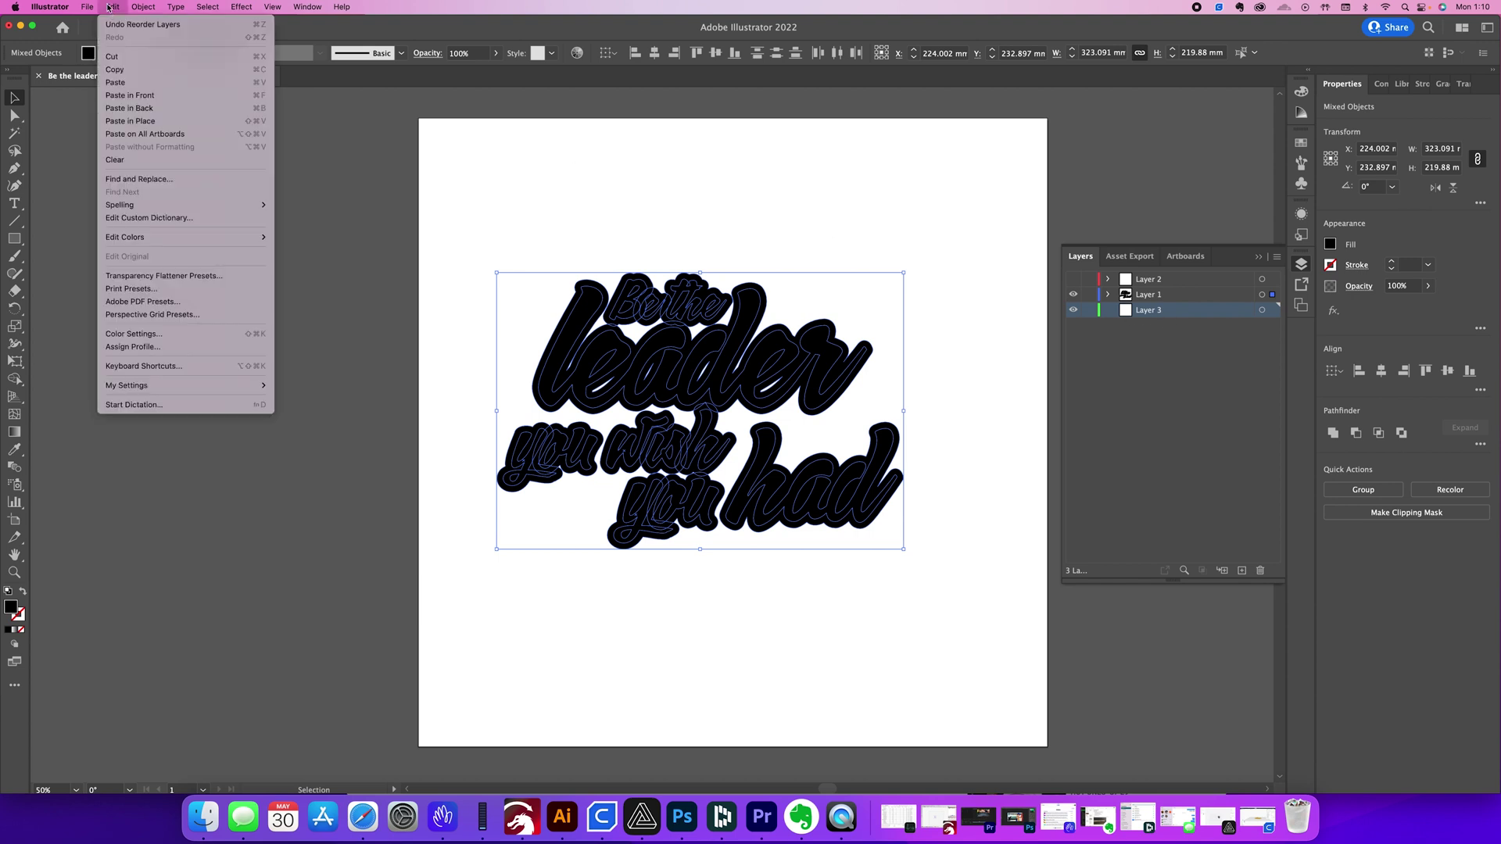
click(161, 121)
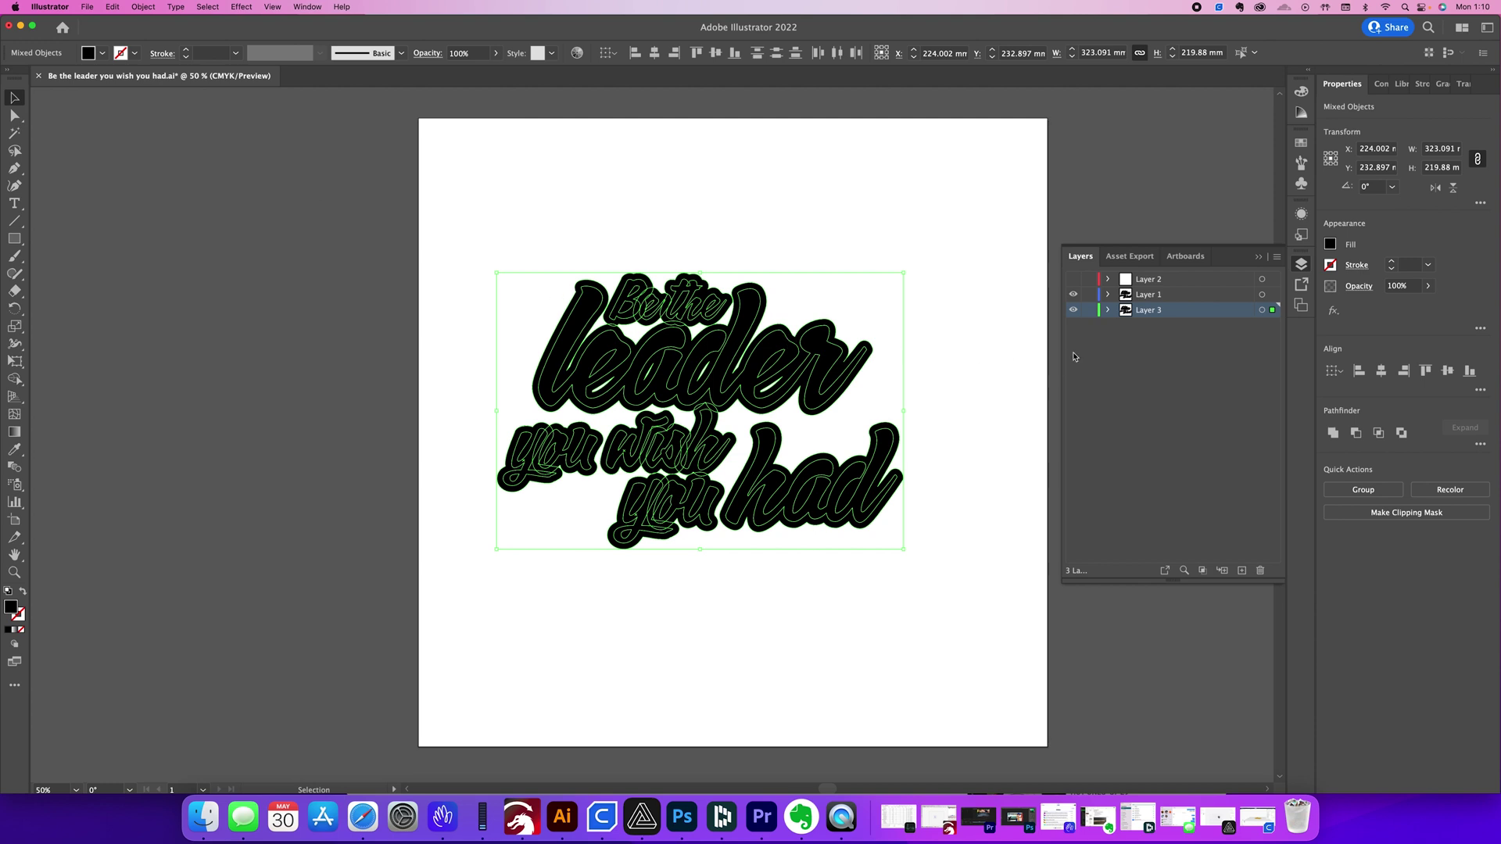
Hide Layer 3 and select all of Layer 1's artwork
click(1074, 310)
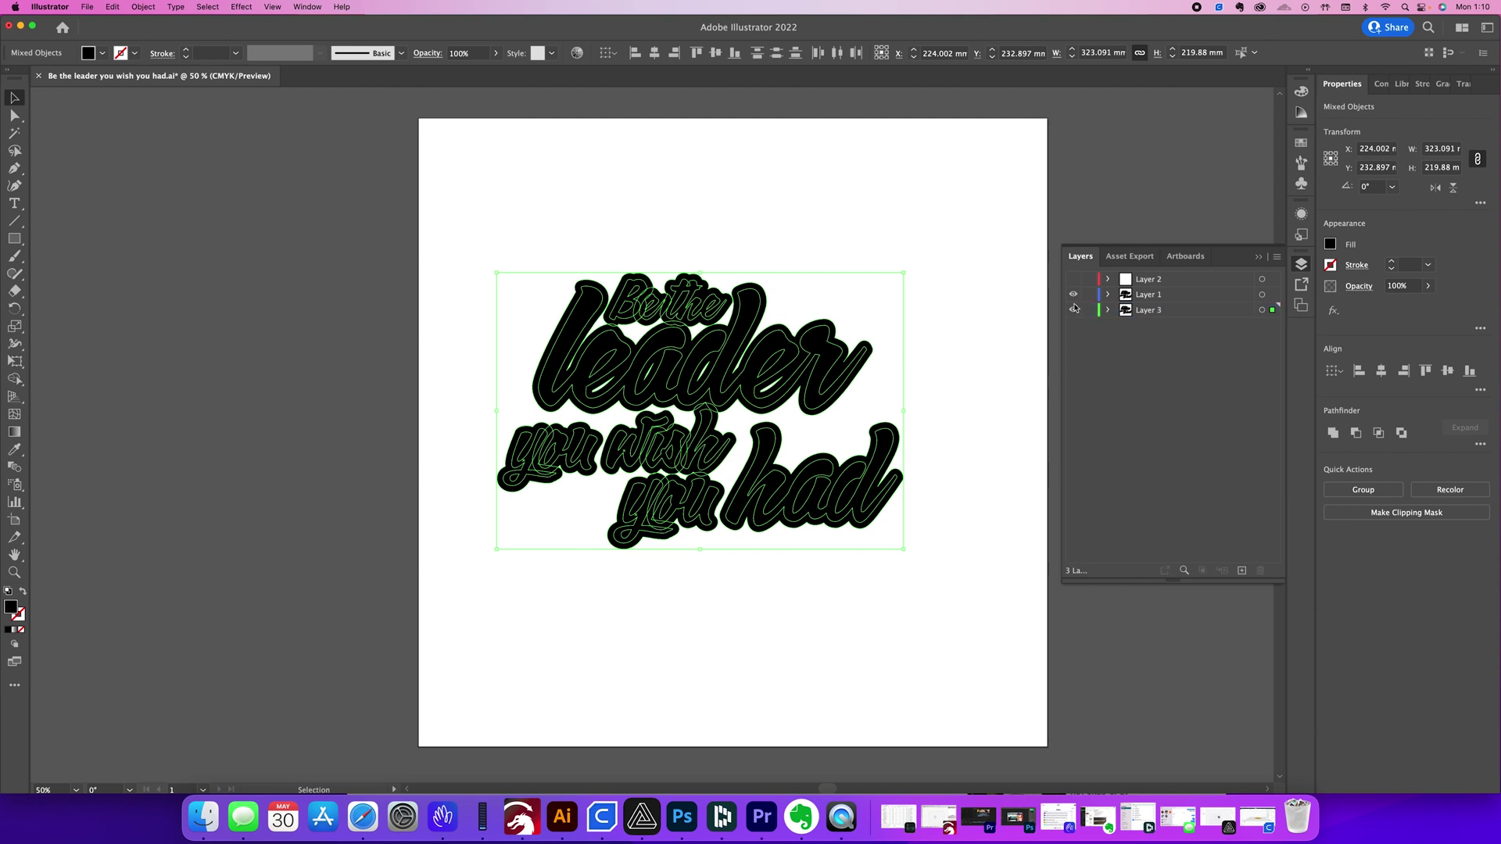
click(1074, 311)
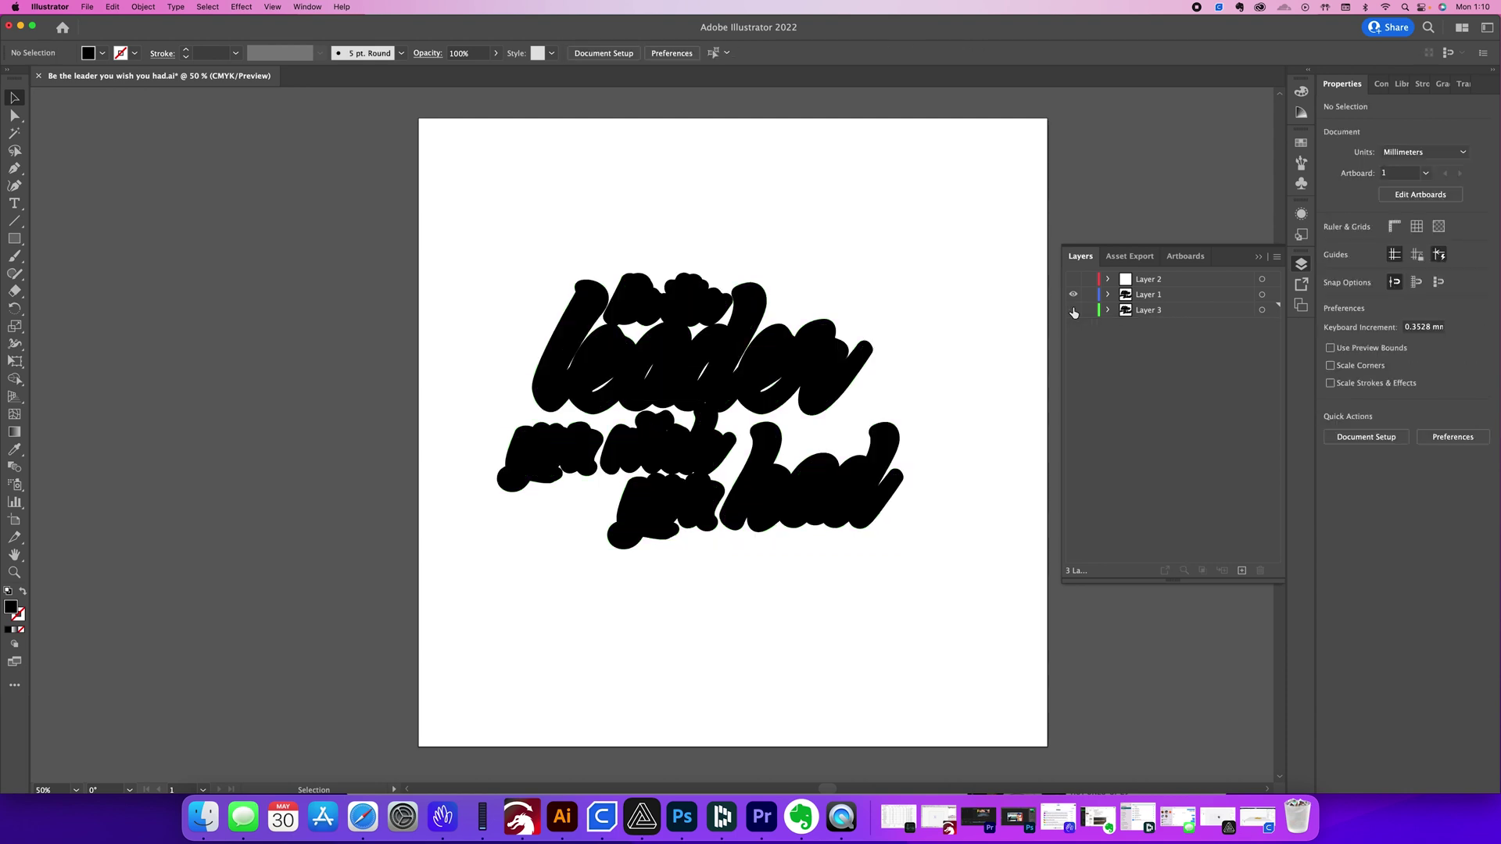
click(1156, 297)
click(983, 305)
key(super+a)
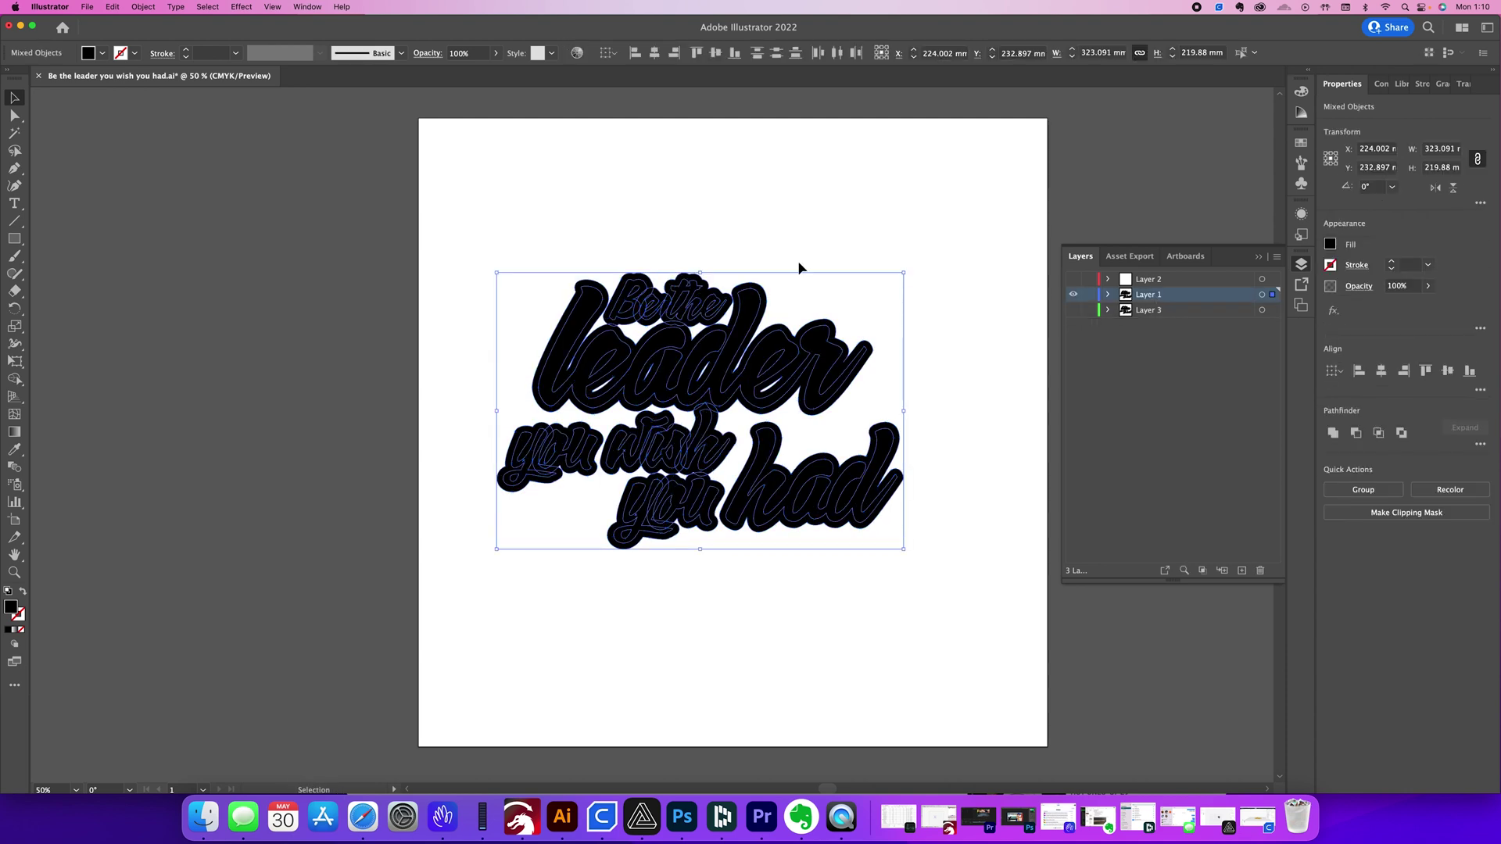
Offset Layer 1's artwork outward by a further 5 mm and move Layer 1 below Layer 3
click(143, 7)
mouse_move(227, 302)
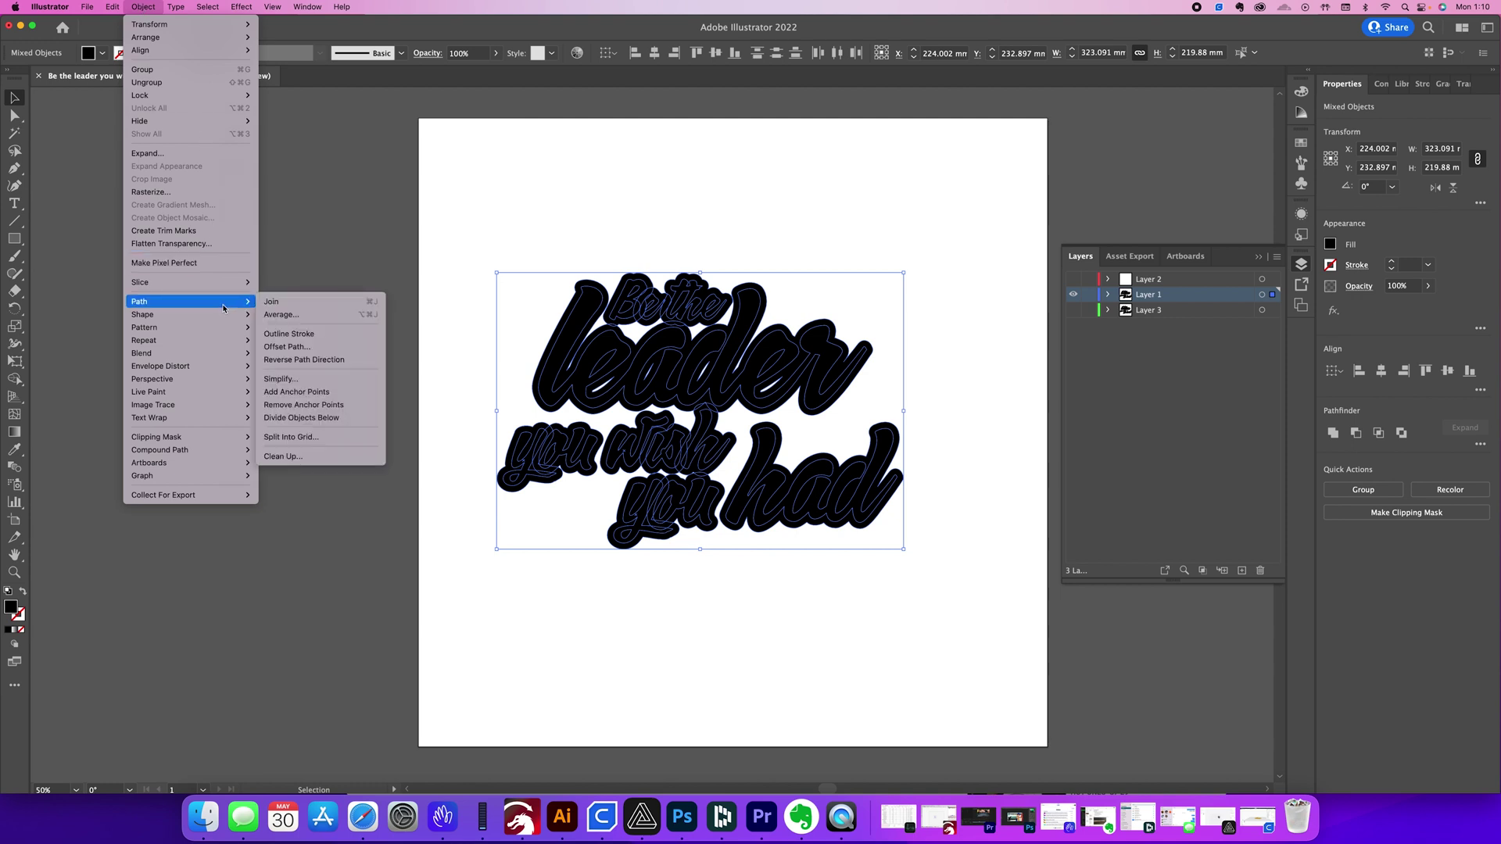
click(337, 346)
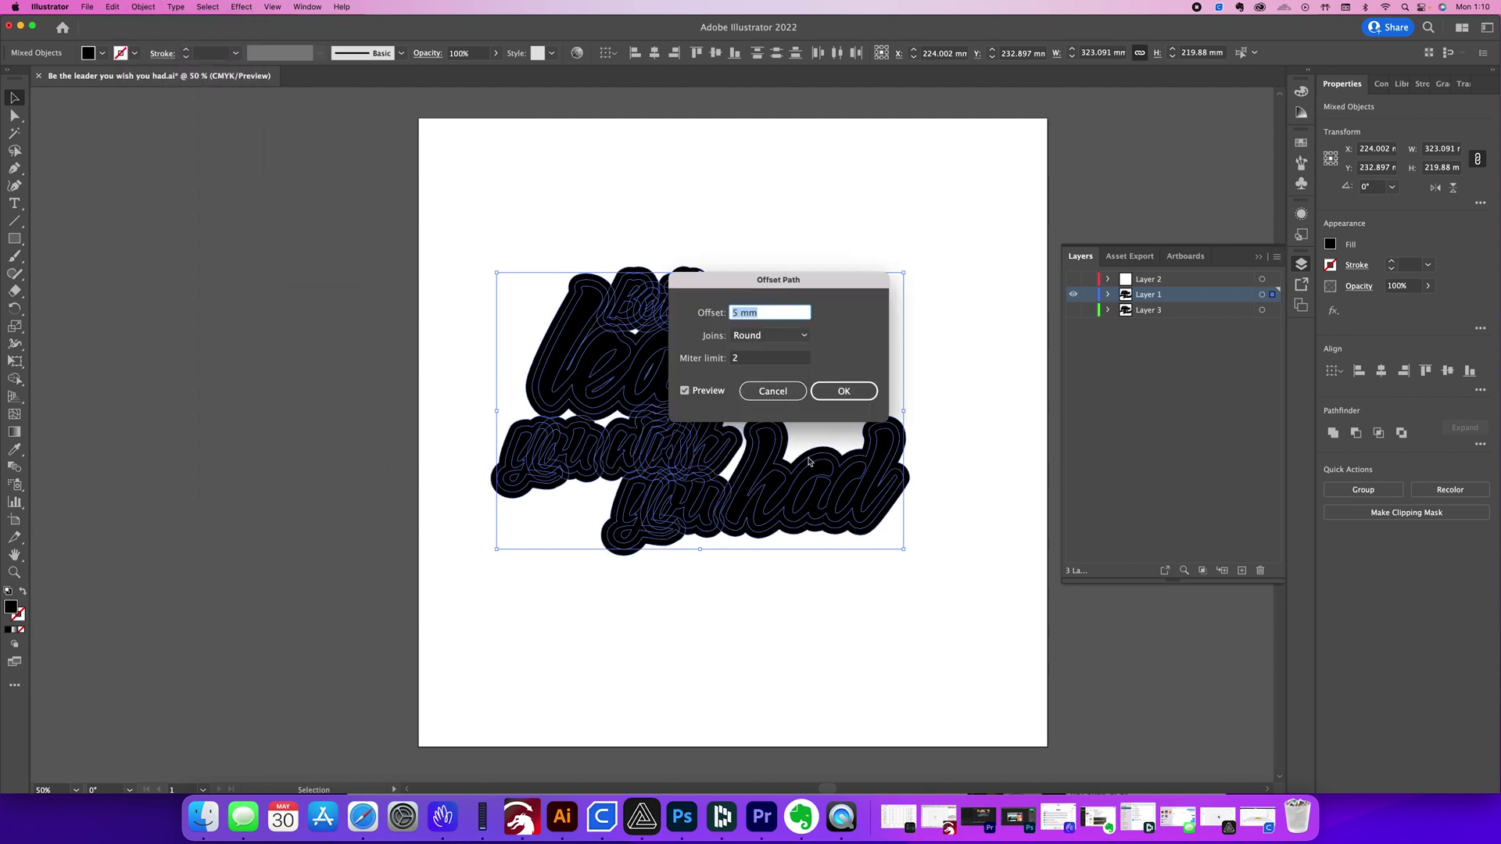
click(836, 393)
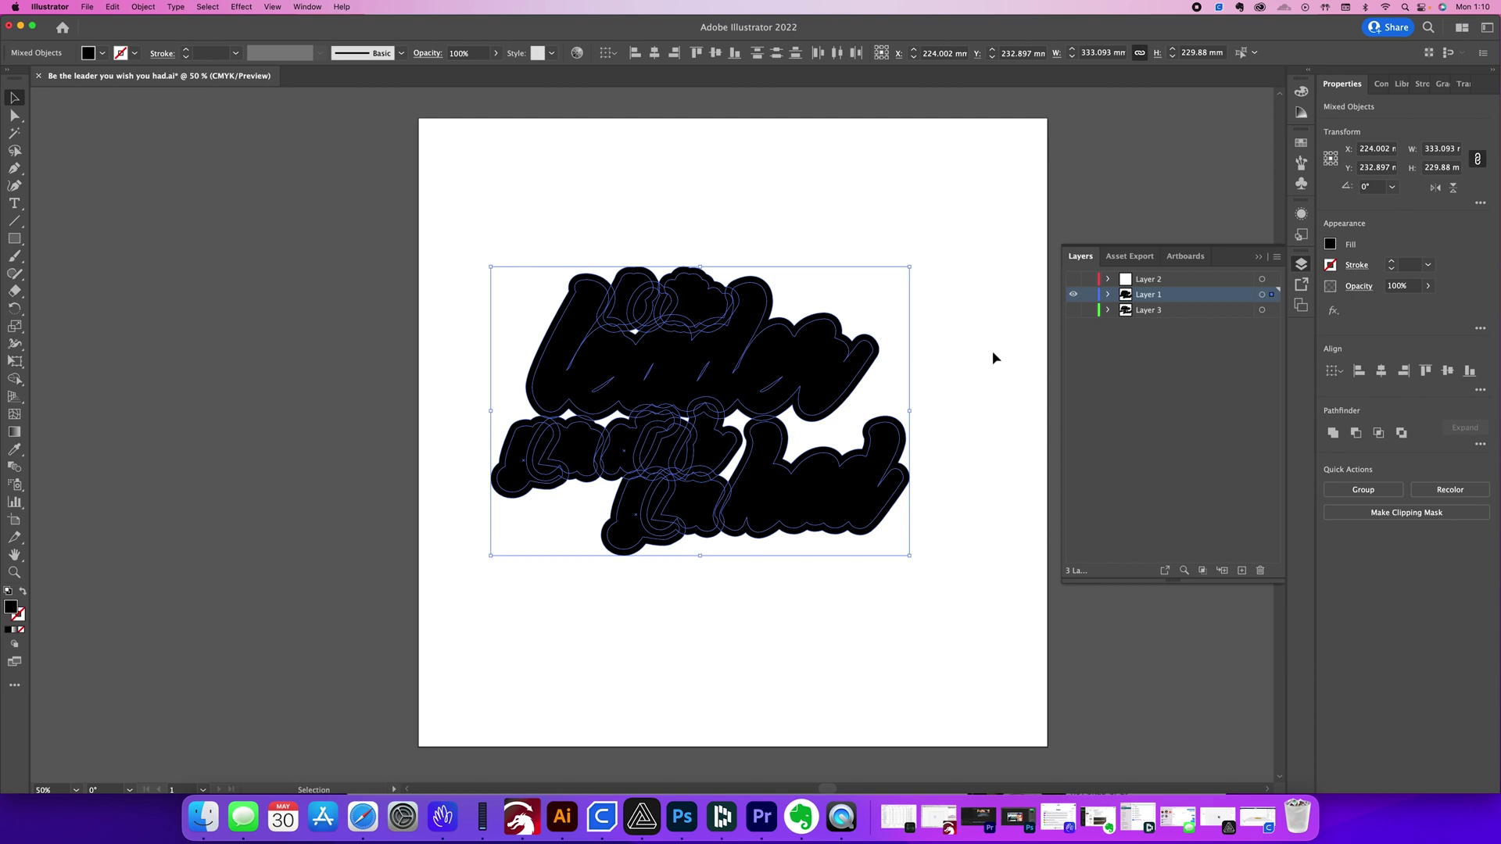
drag(1150, 295, 1152, 321)
Select all of Layer 3's silhouette and fill it white
click(1149, 296)
click(1073, 294)
click(1074, 310)
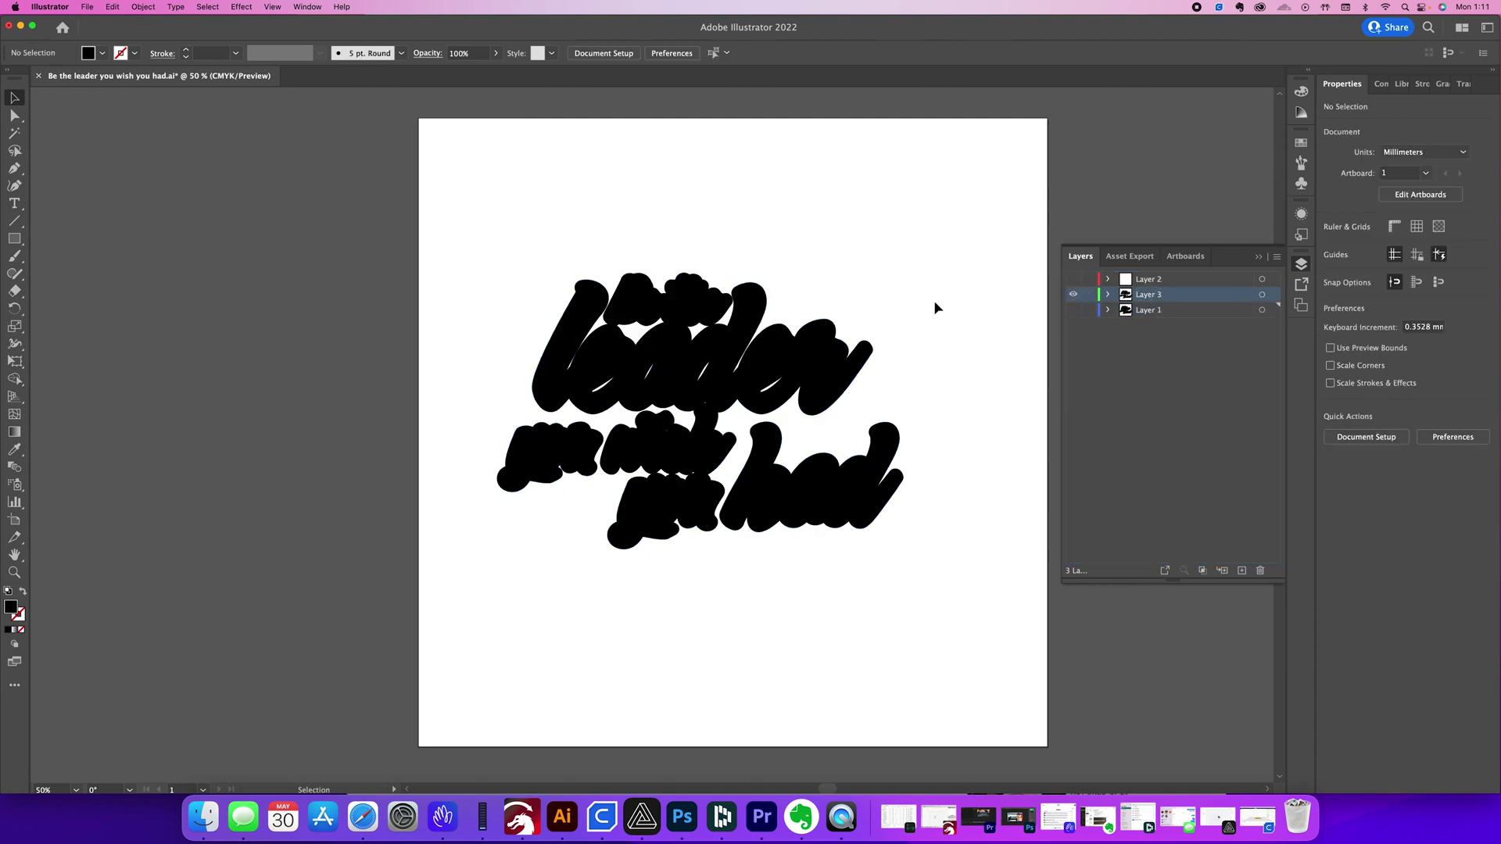
key(a)
key(v)
key(super+a)
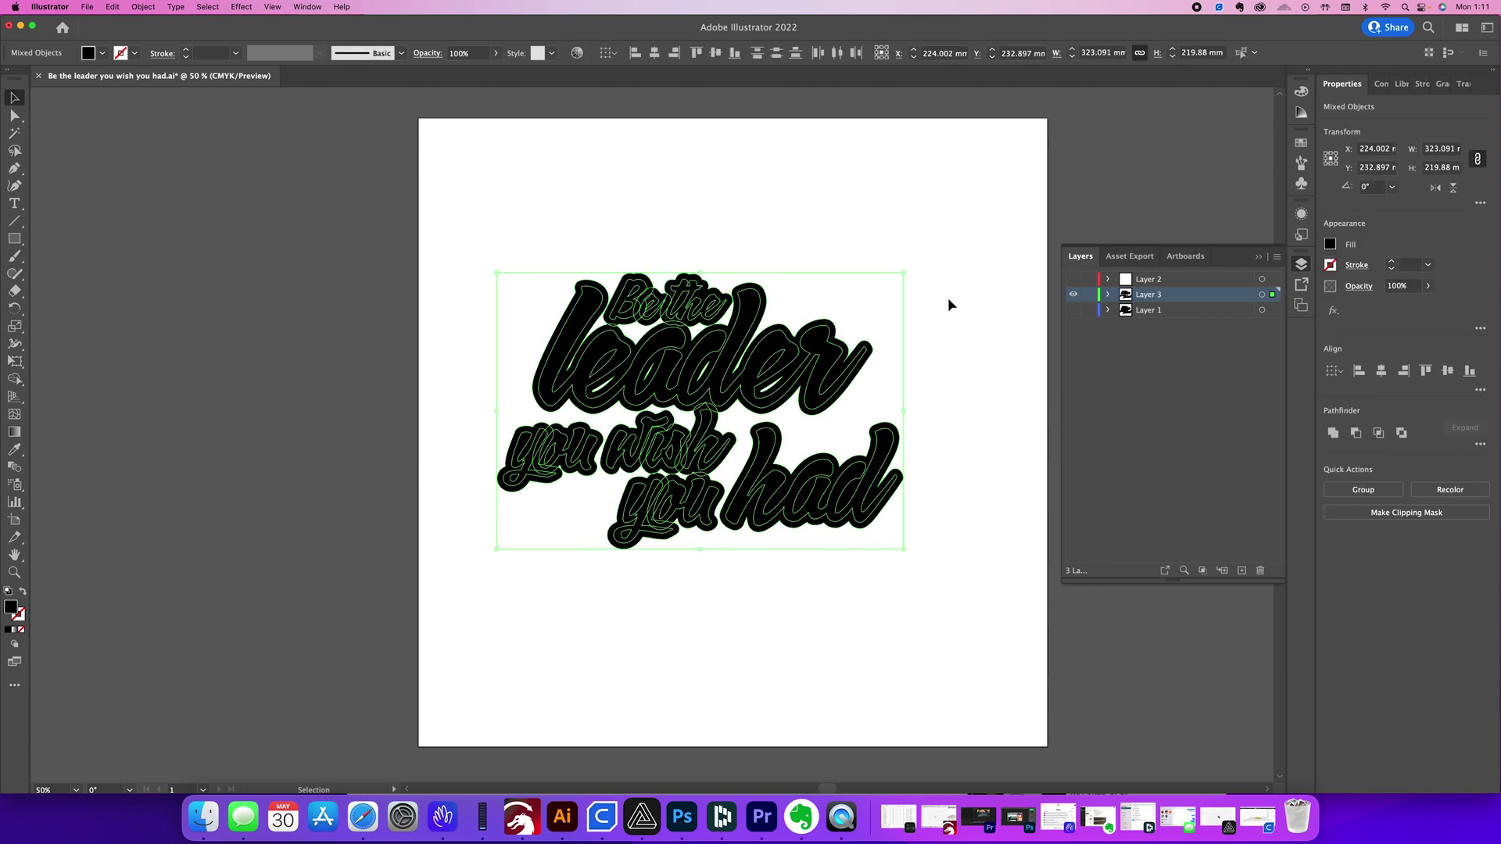
click(1330, 244)
click(1191, 296)
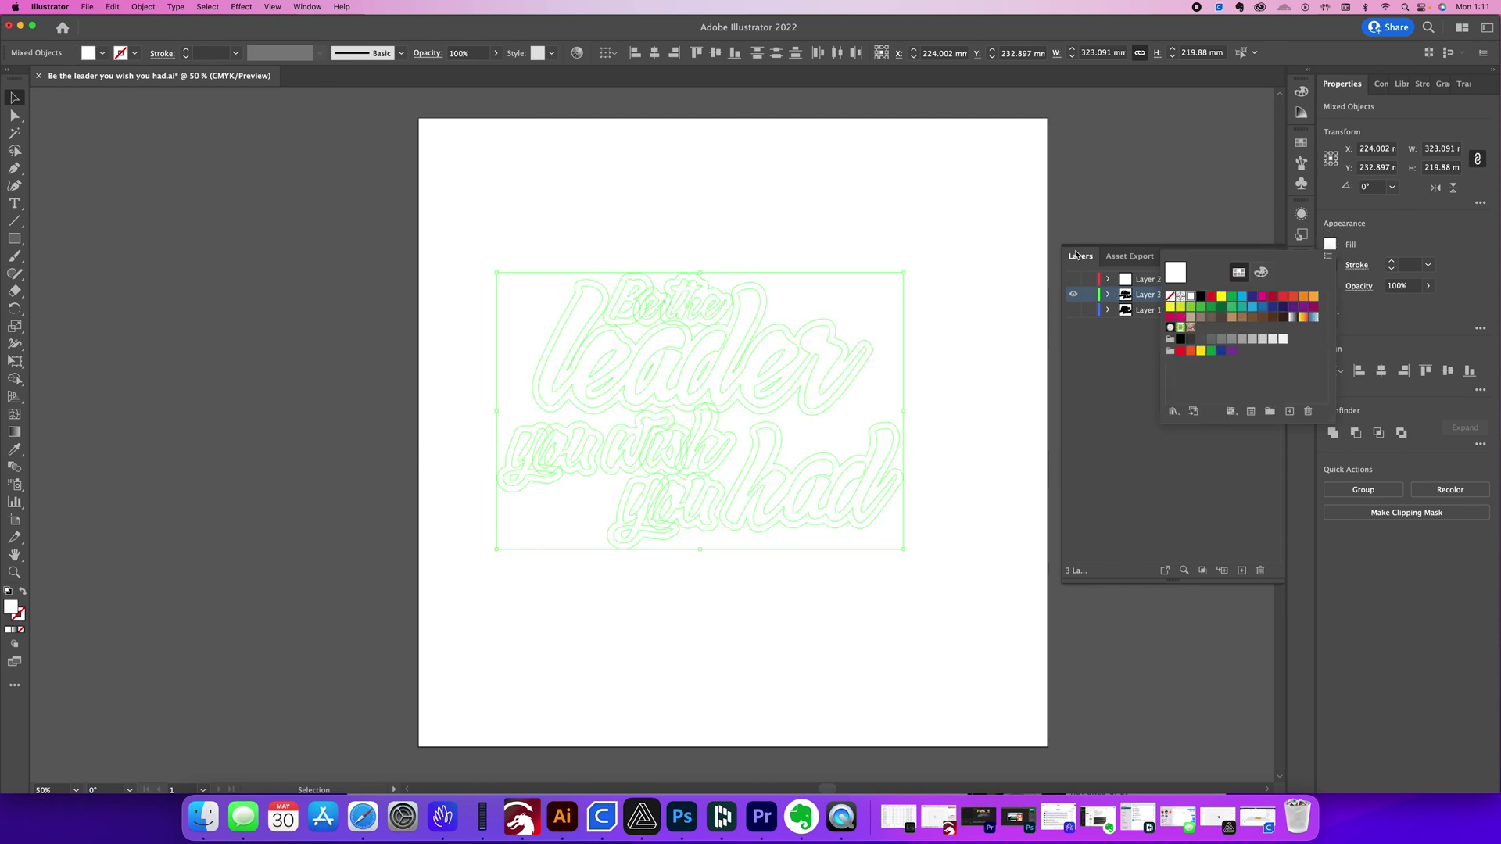
Fill Layer 2's lettering black, then turn all three layers back on
click(1074, 310)
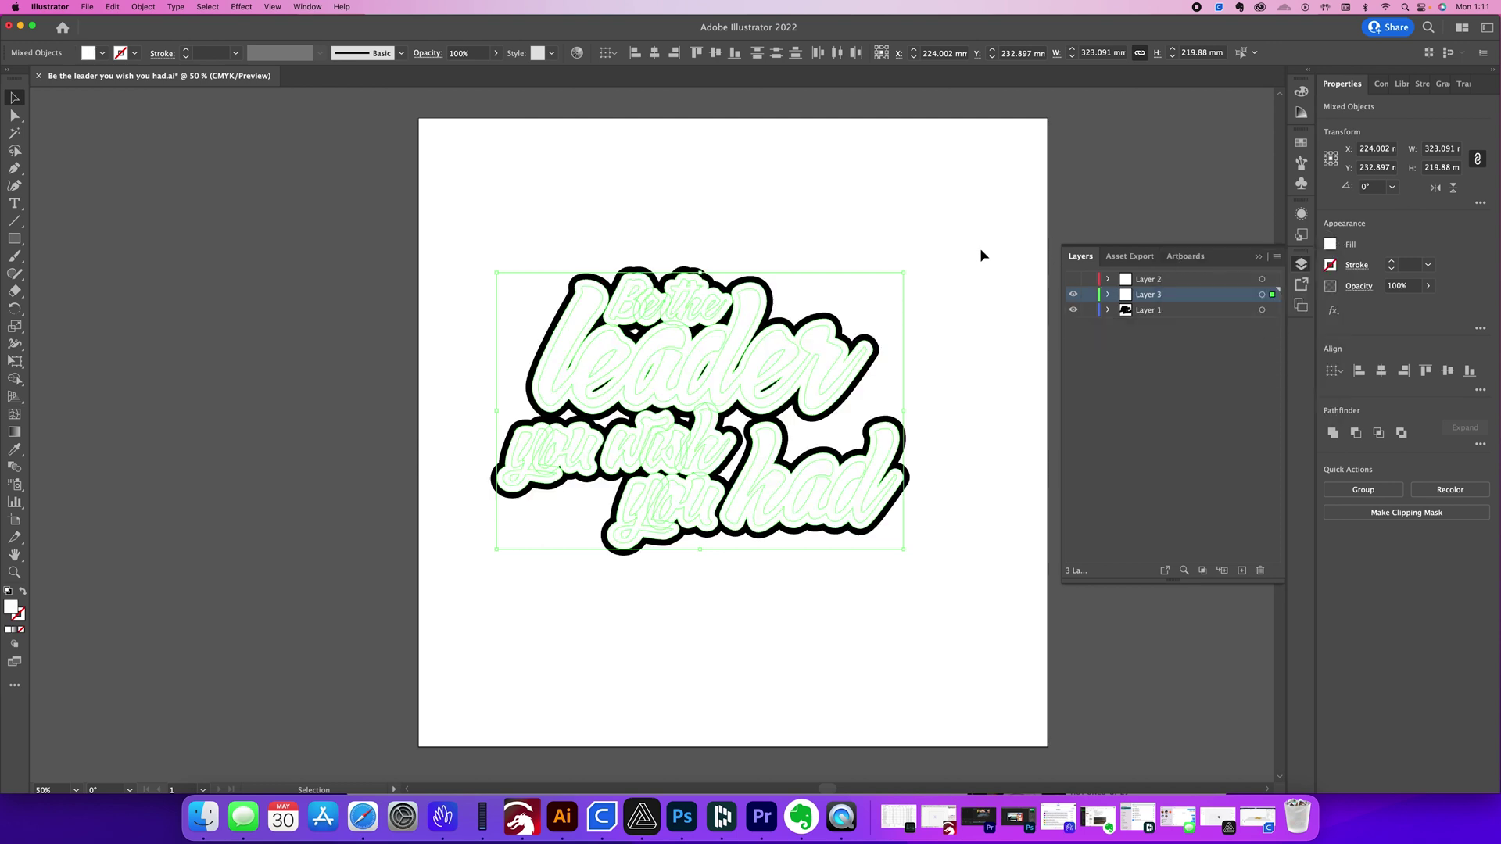
click(1074, 279)
click(1140, 281)
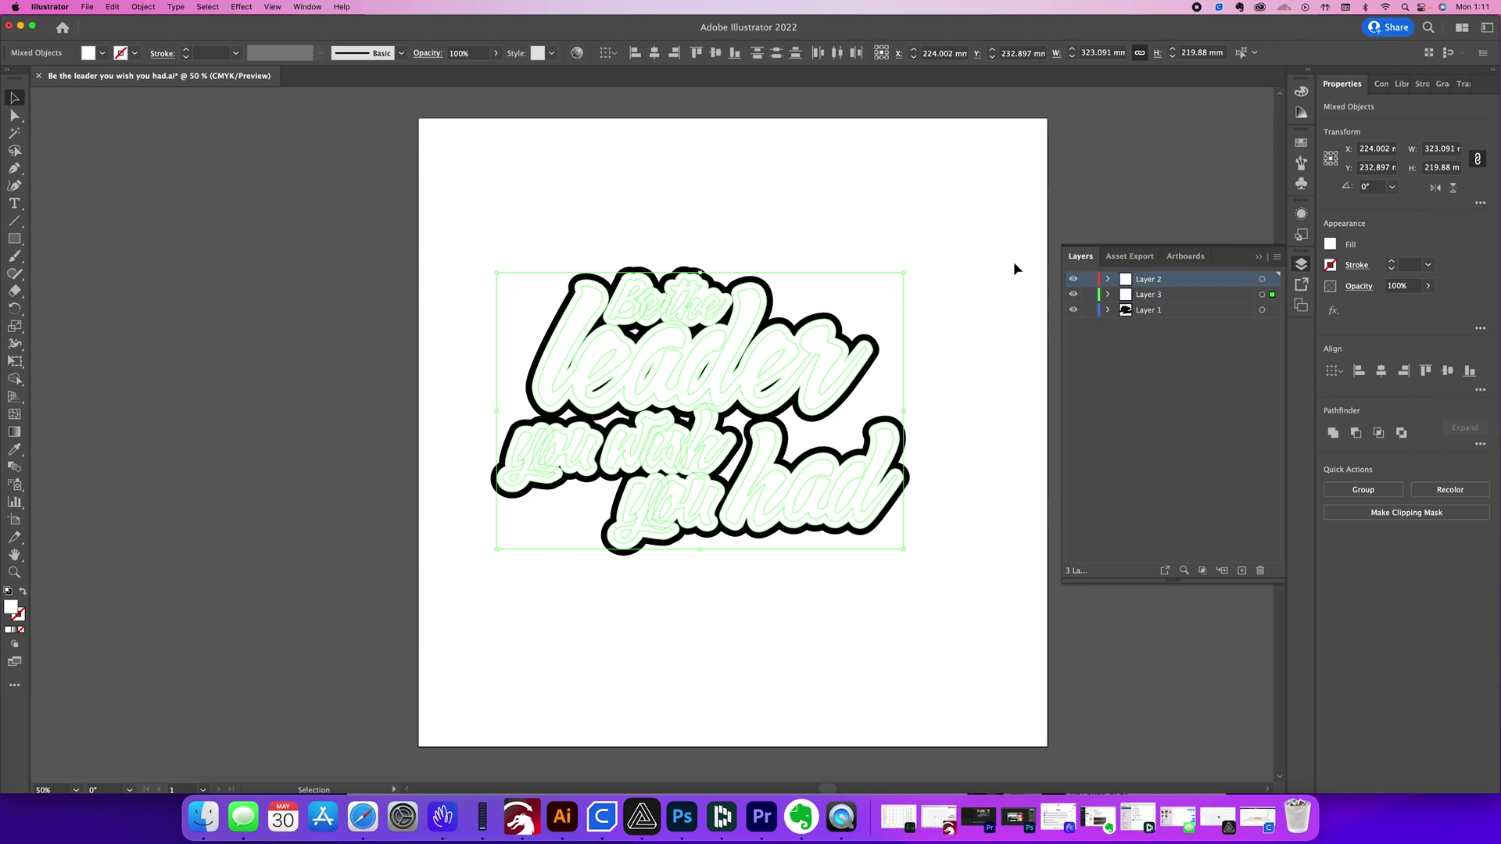
click(1073, 296)
click(1074, 310)
key(super+a)
click(1329, 245)
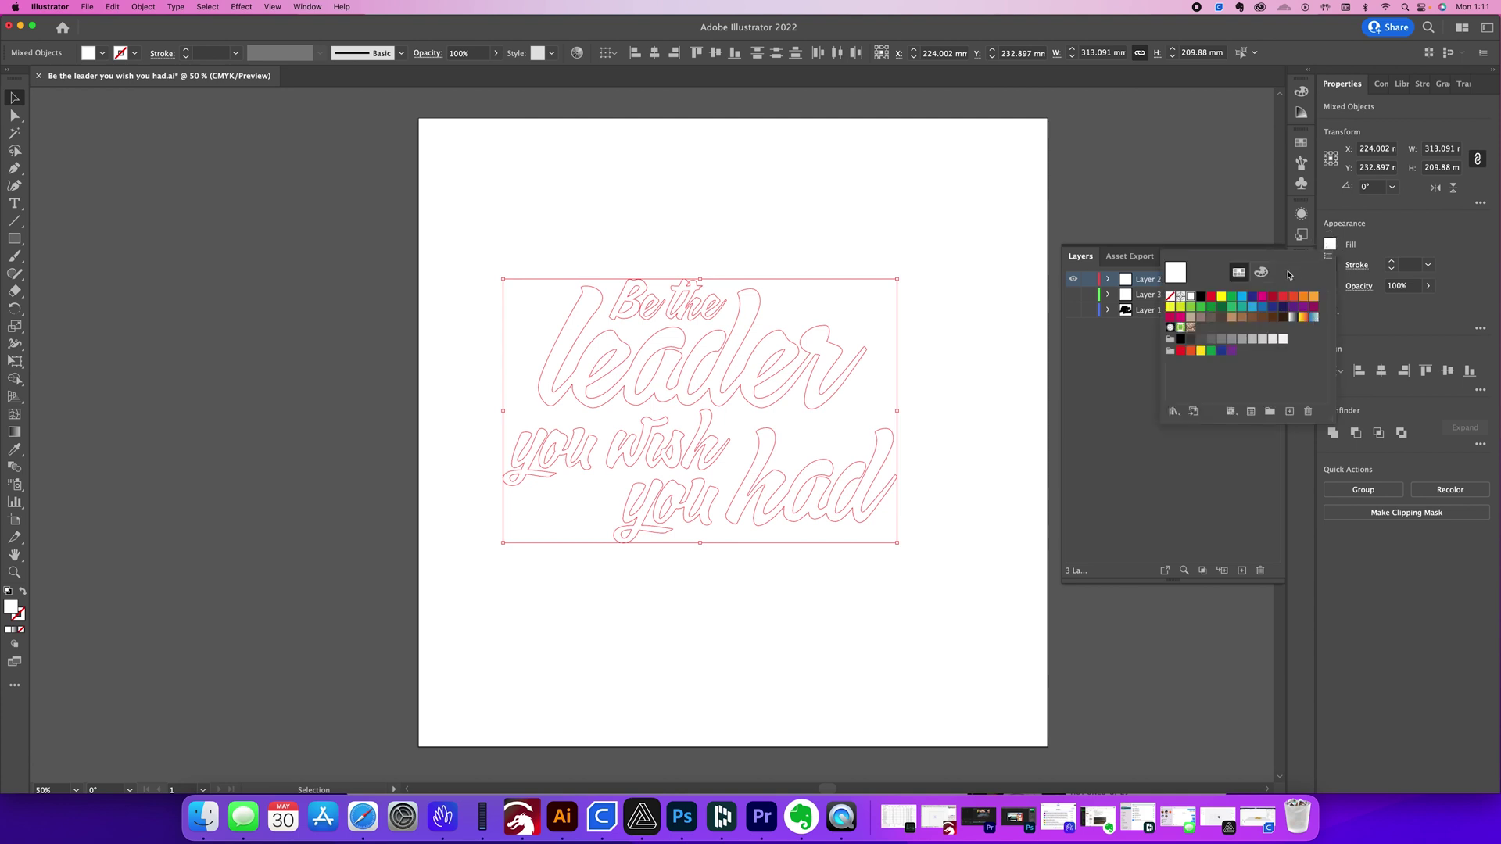
click(1201, 296)
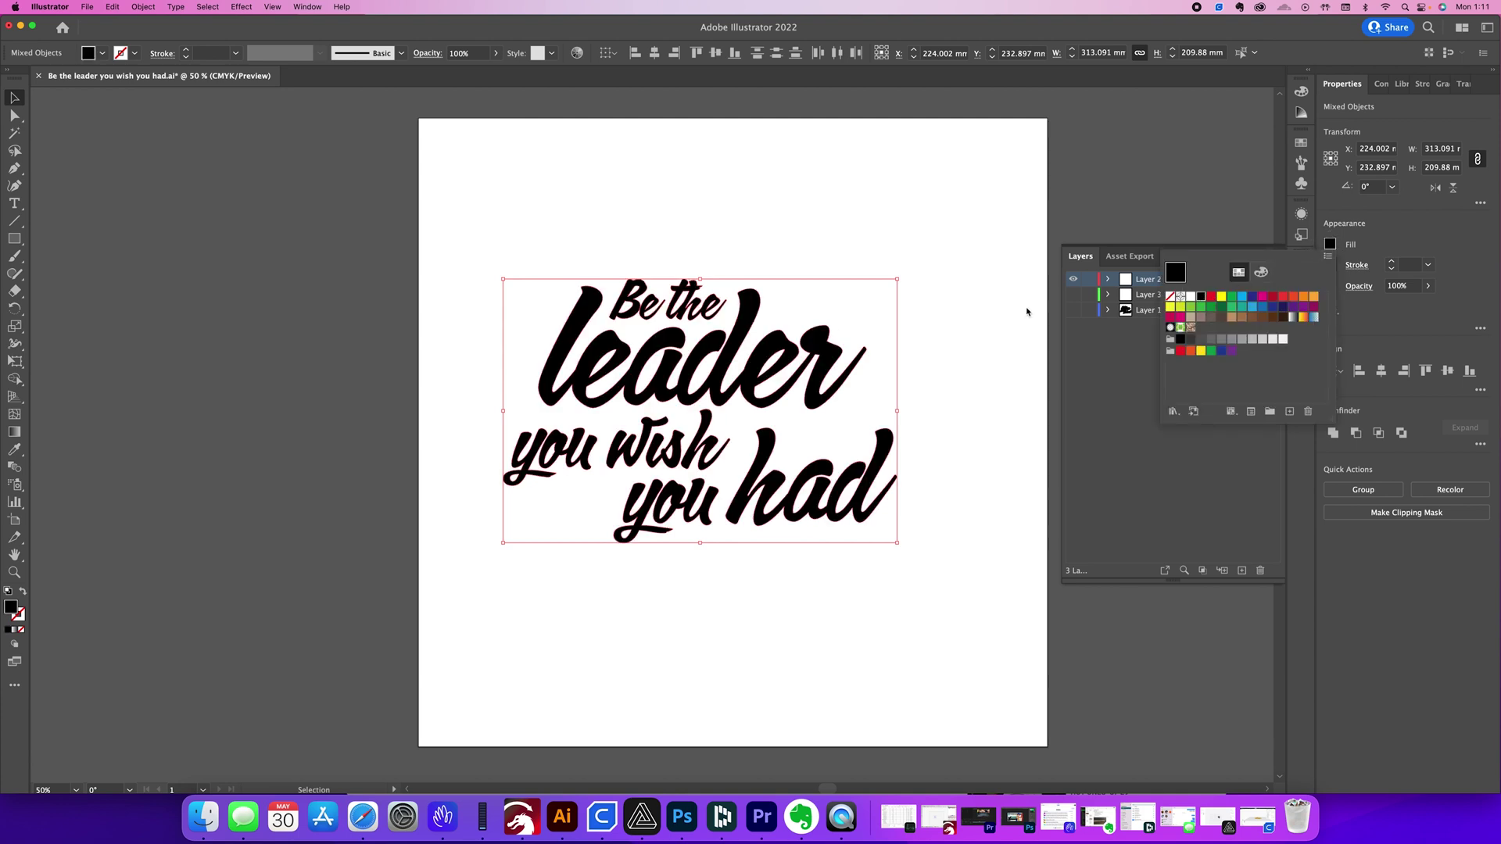
click(1073, 295)
click(1074, 310)
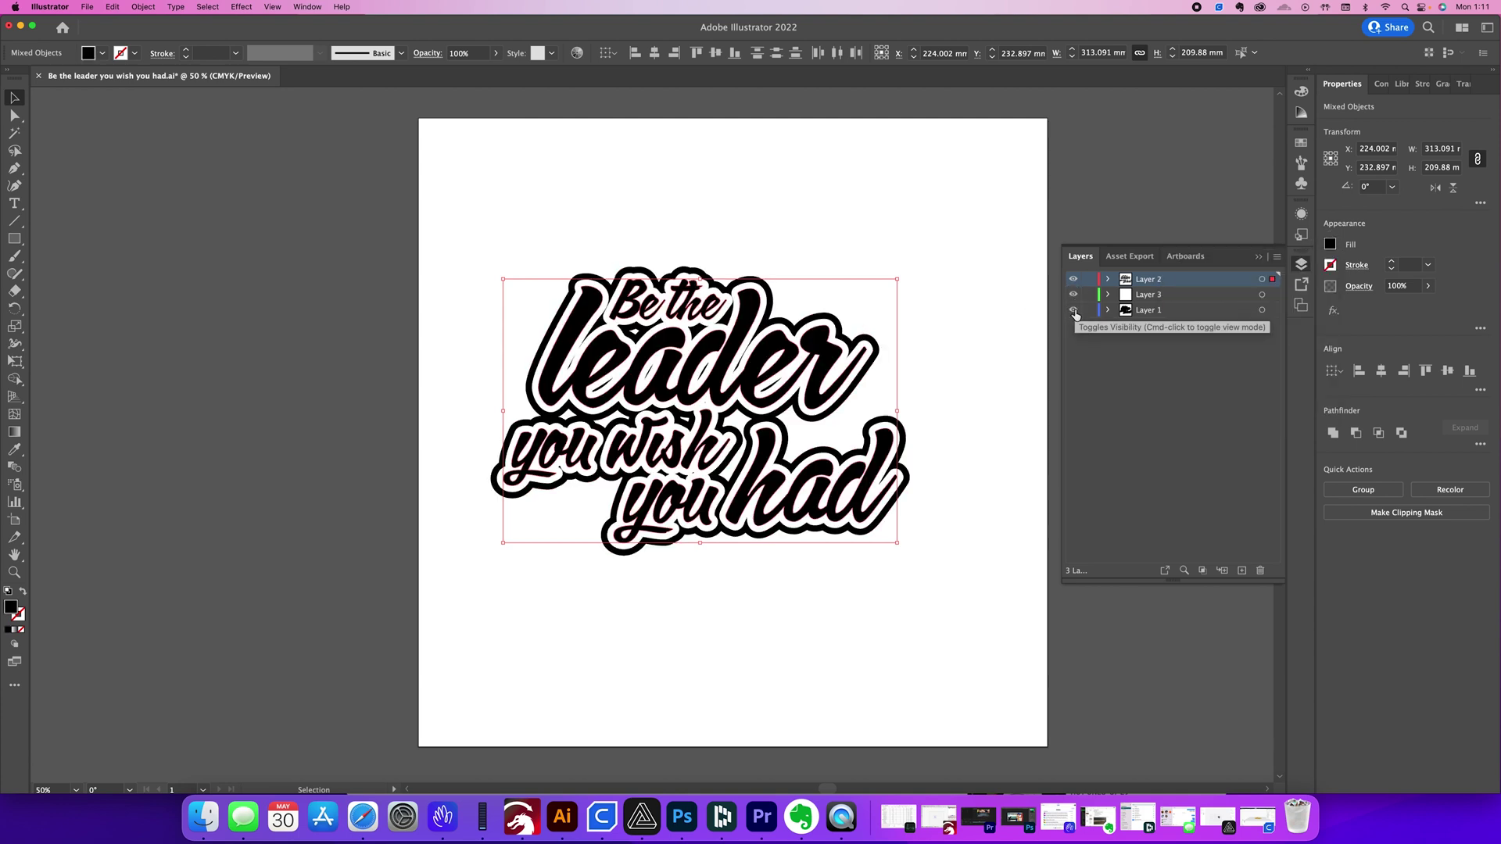
Deselect, then hide Layer 2's black lettering and Layer 1's black outline
click(962, 257)
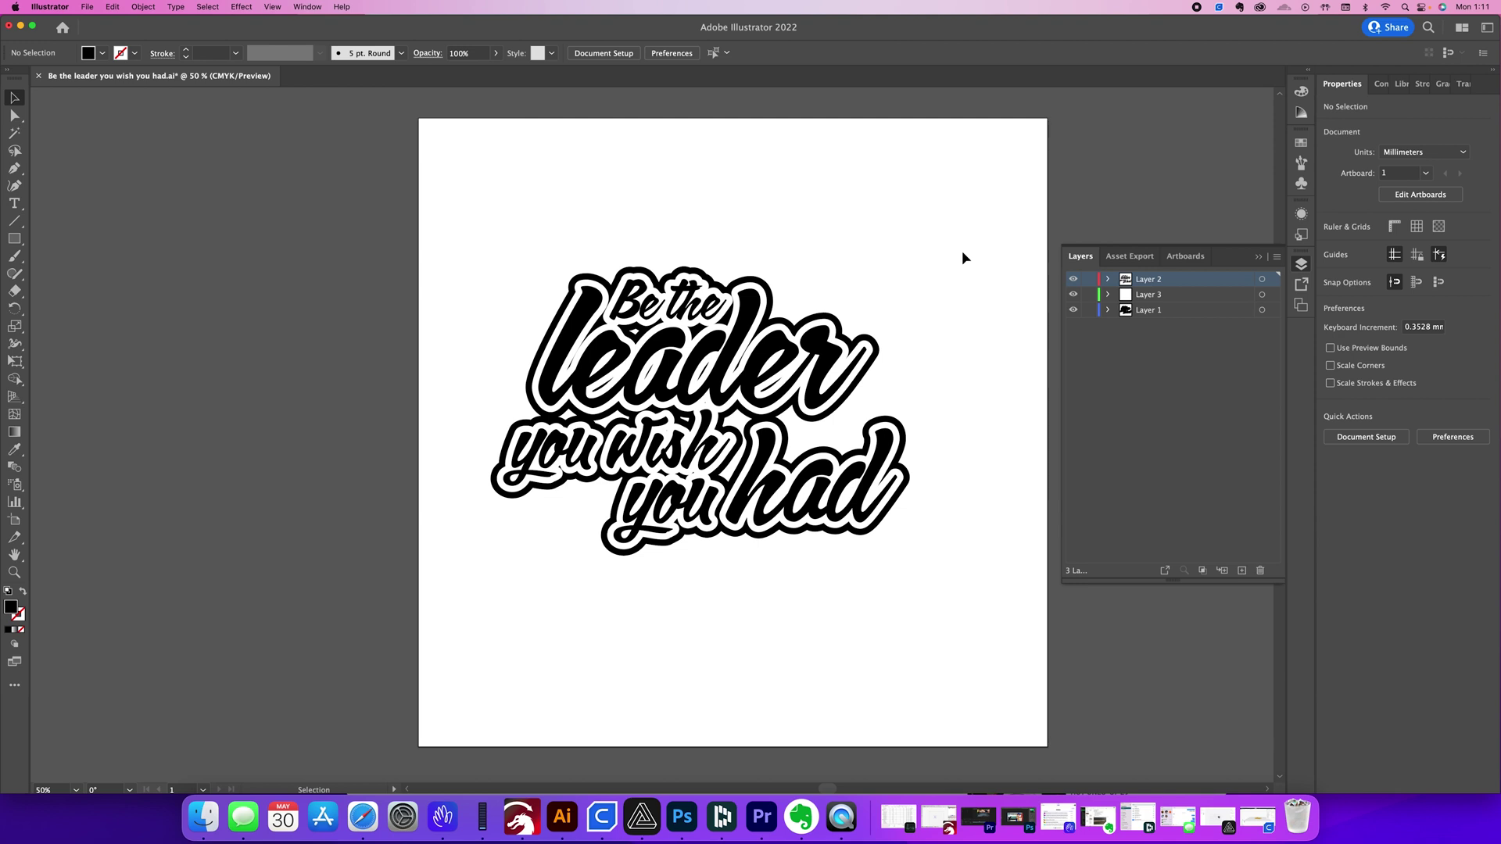
click(1074, 280)
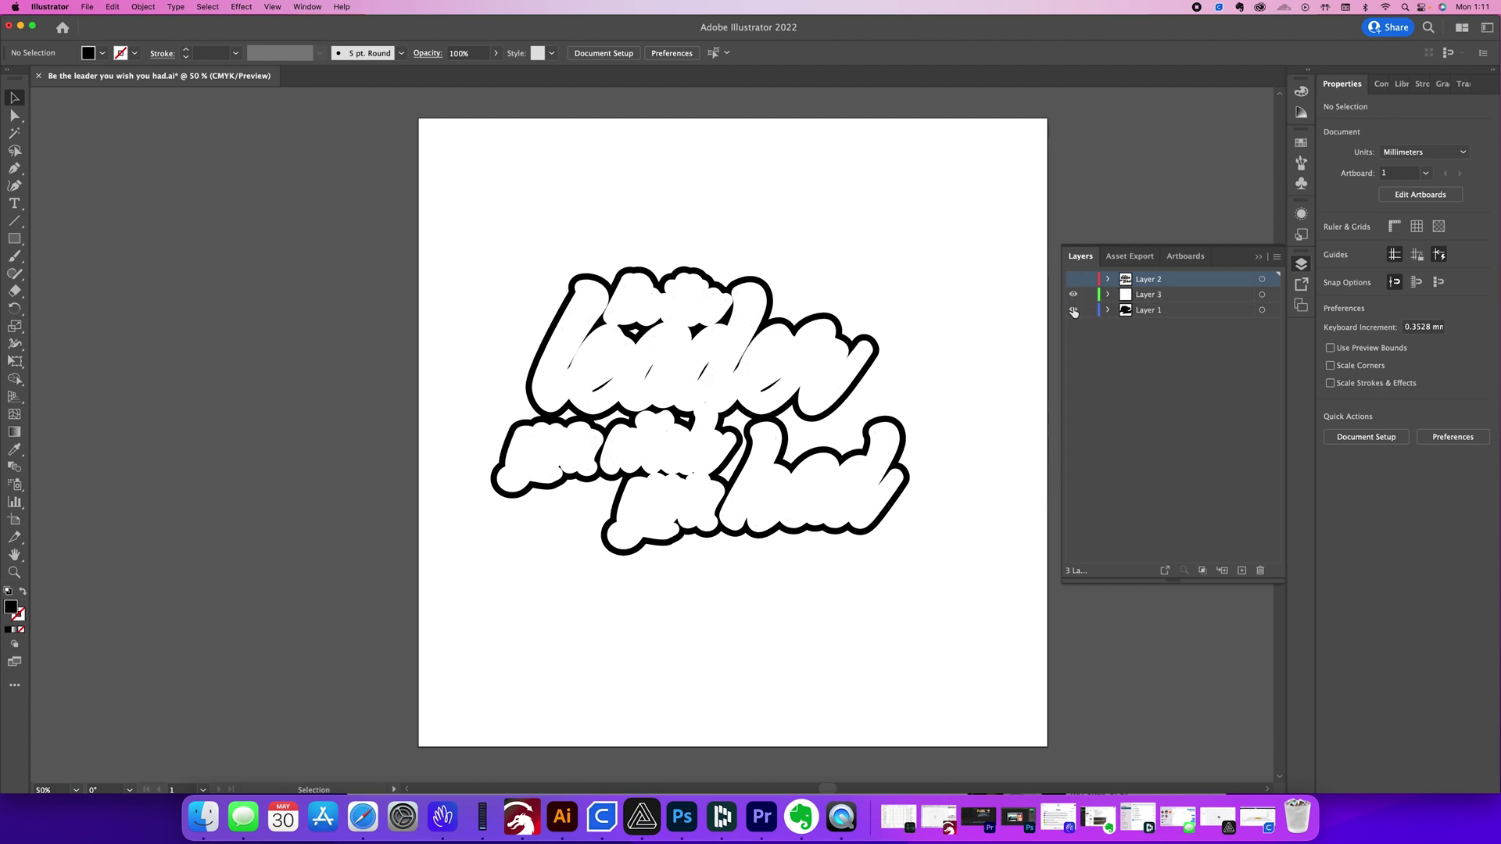
click(1073, 310)
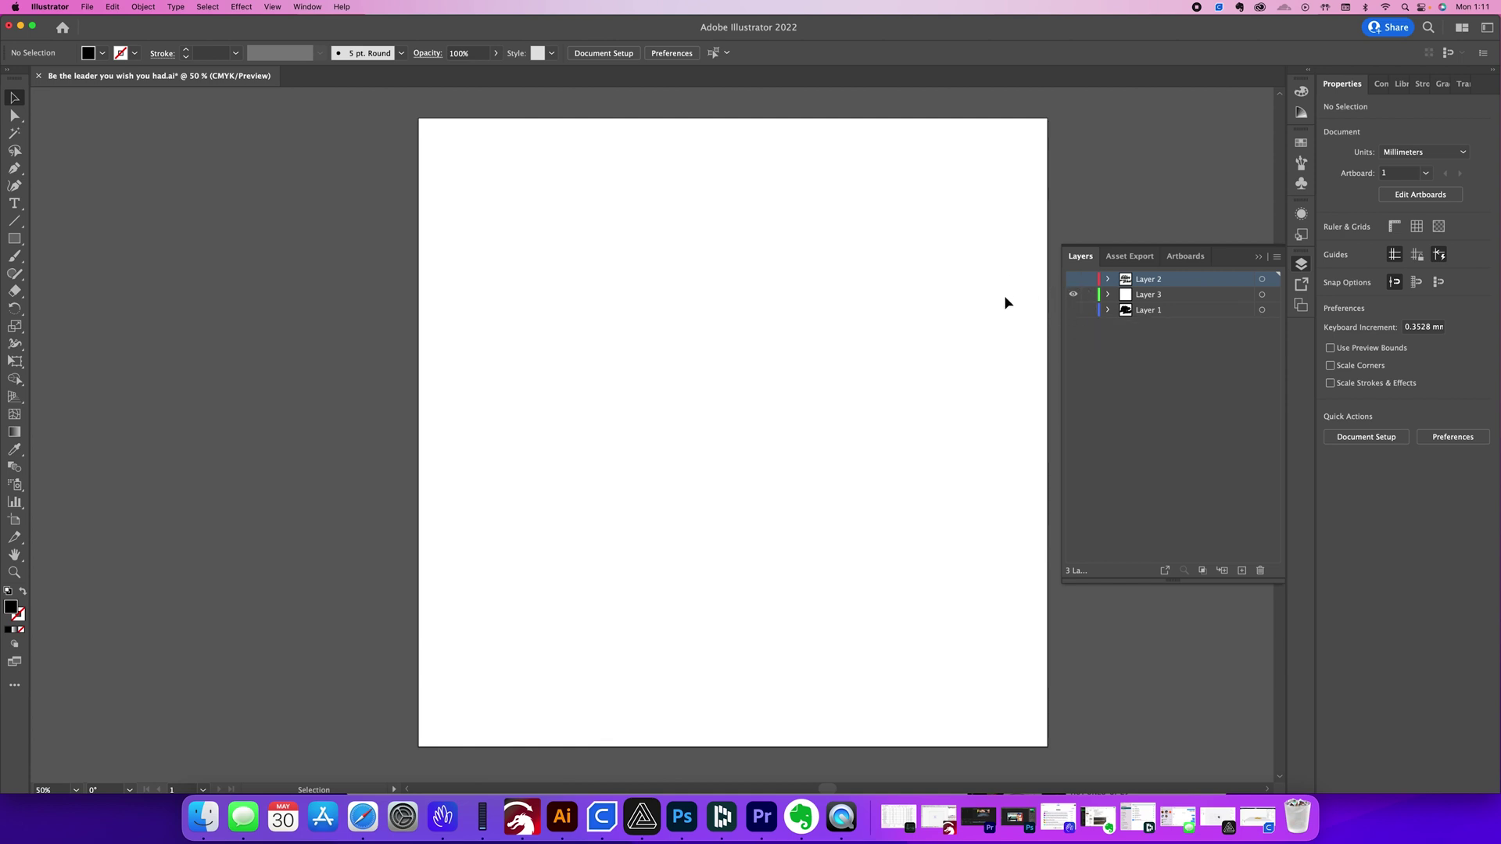
Fill all of Layer 3's silhouette bright yellow and deselect it
key(super+a)
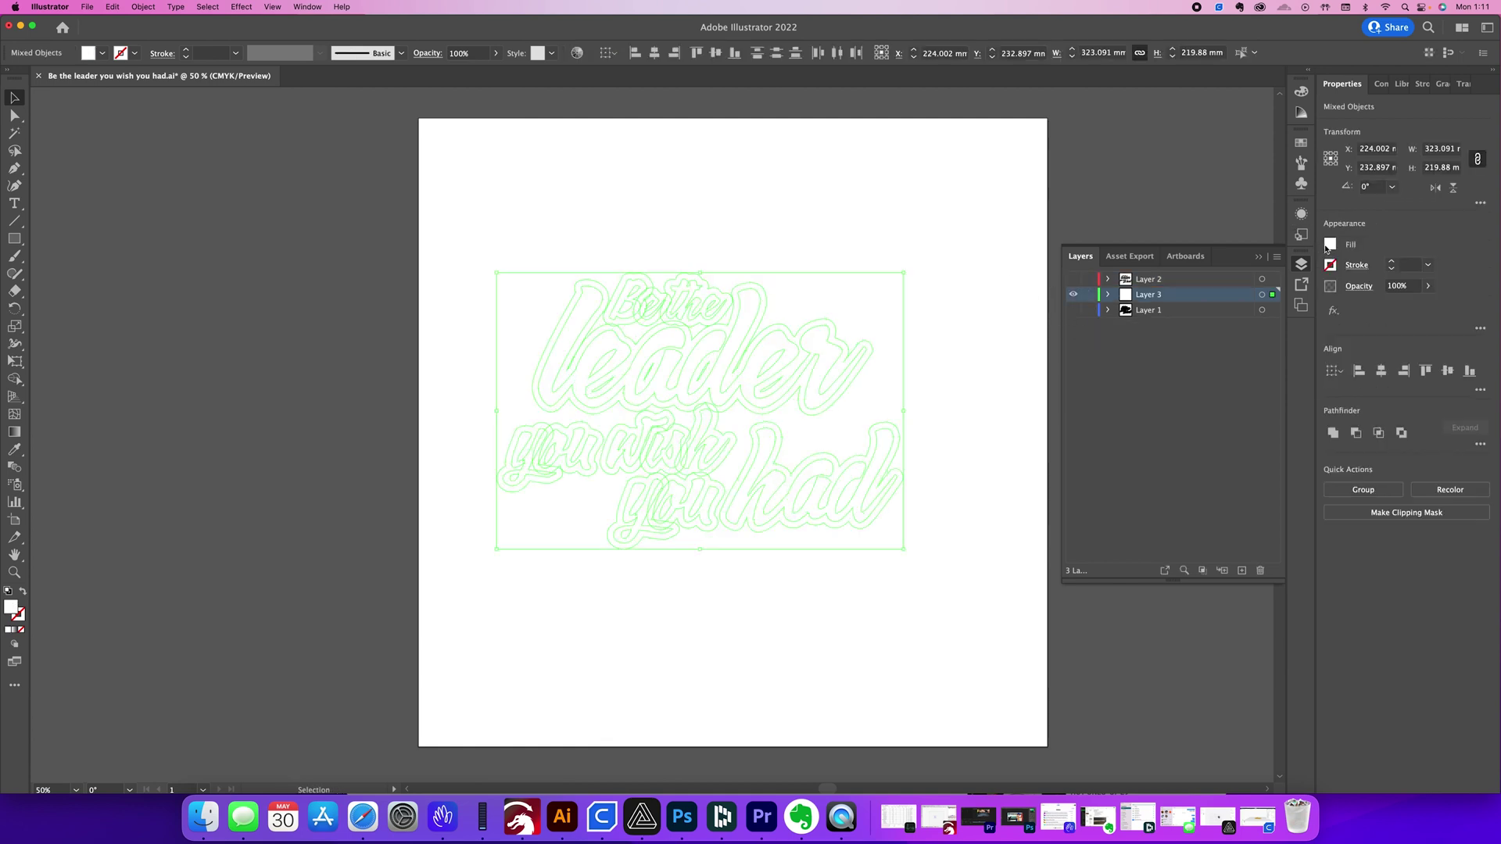
click(1330, 245)
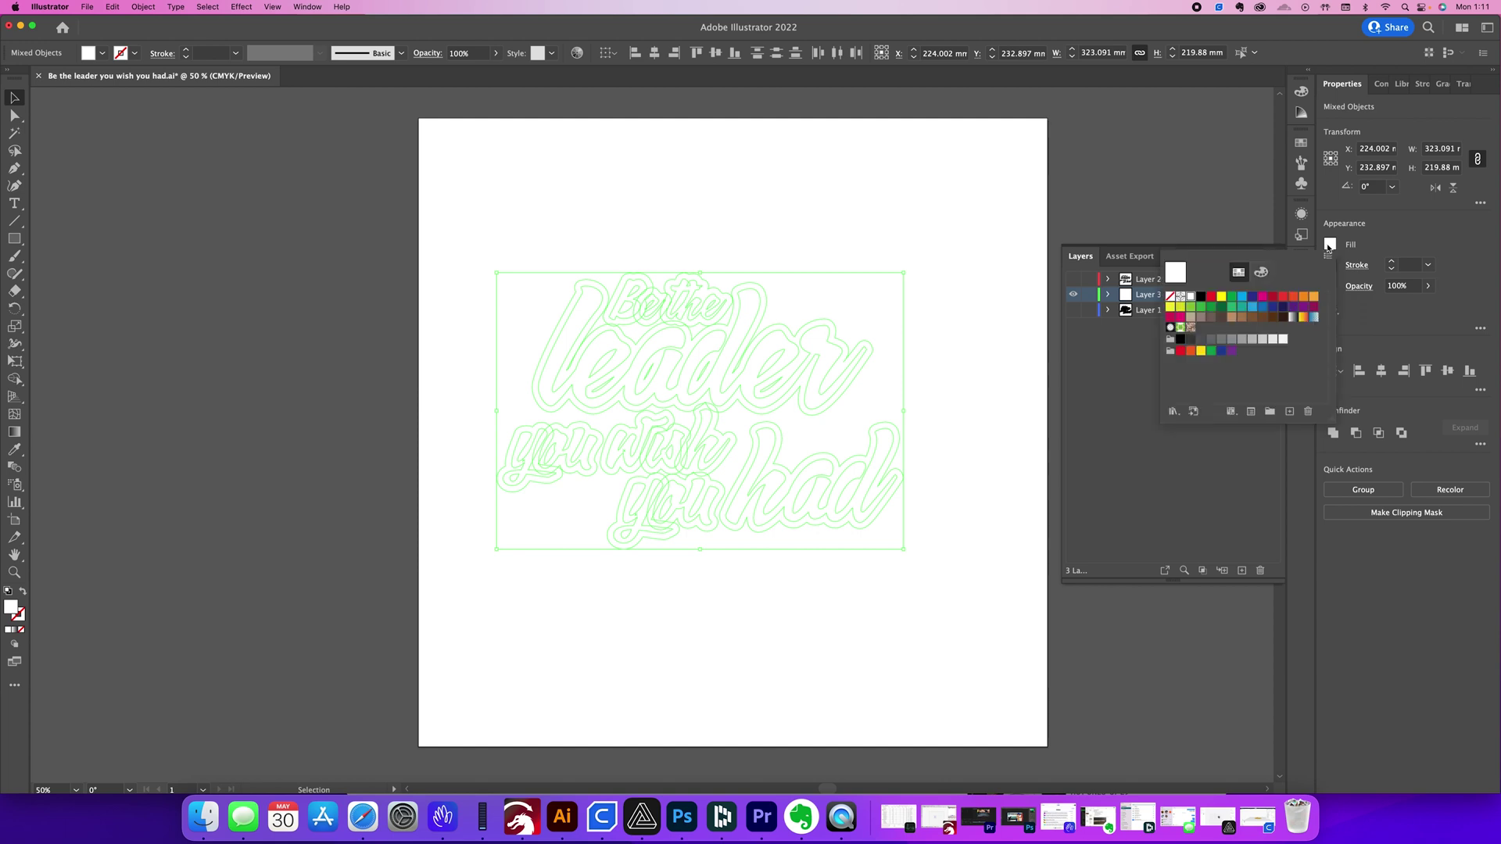
click(1220, 304)
click(957, 196)
scroll(860, 258, up, 1)
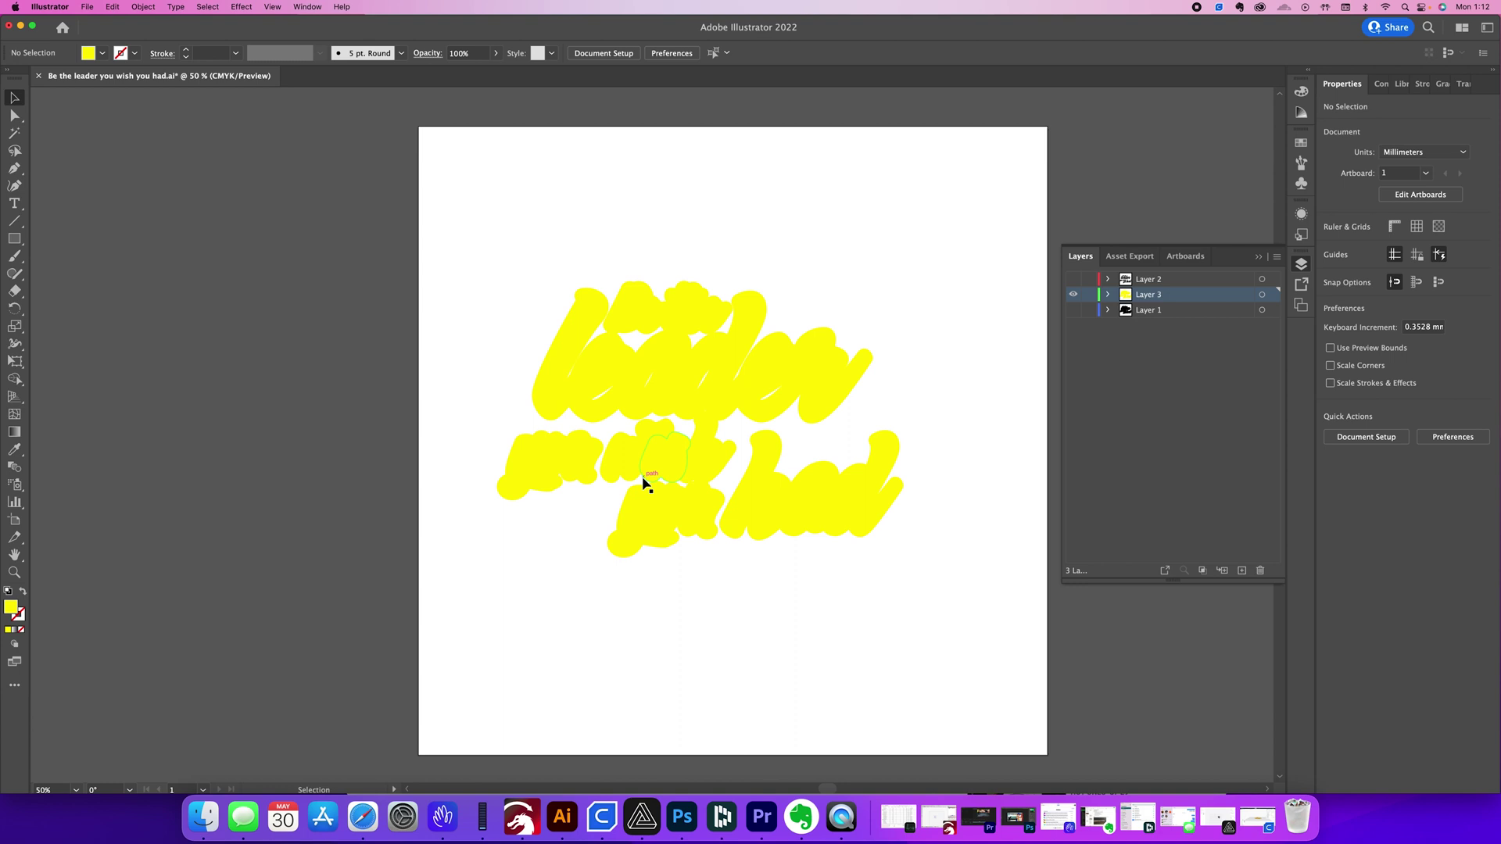
Draw a rectangle across the gaps in 'leader' and unite it with the leader shapes
click(12, 239)
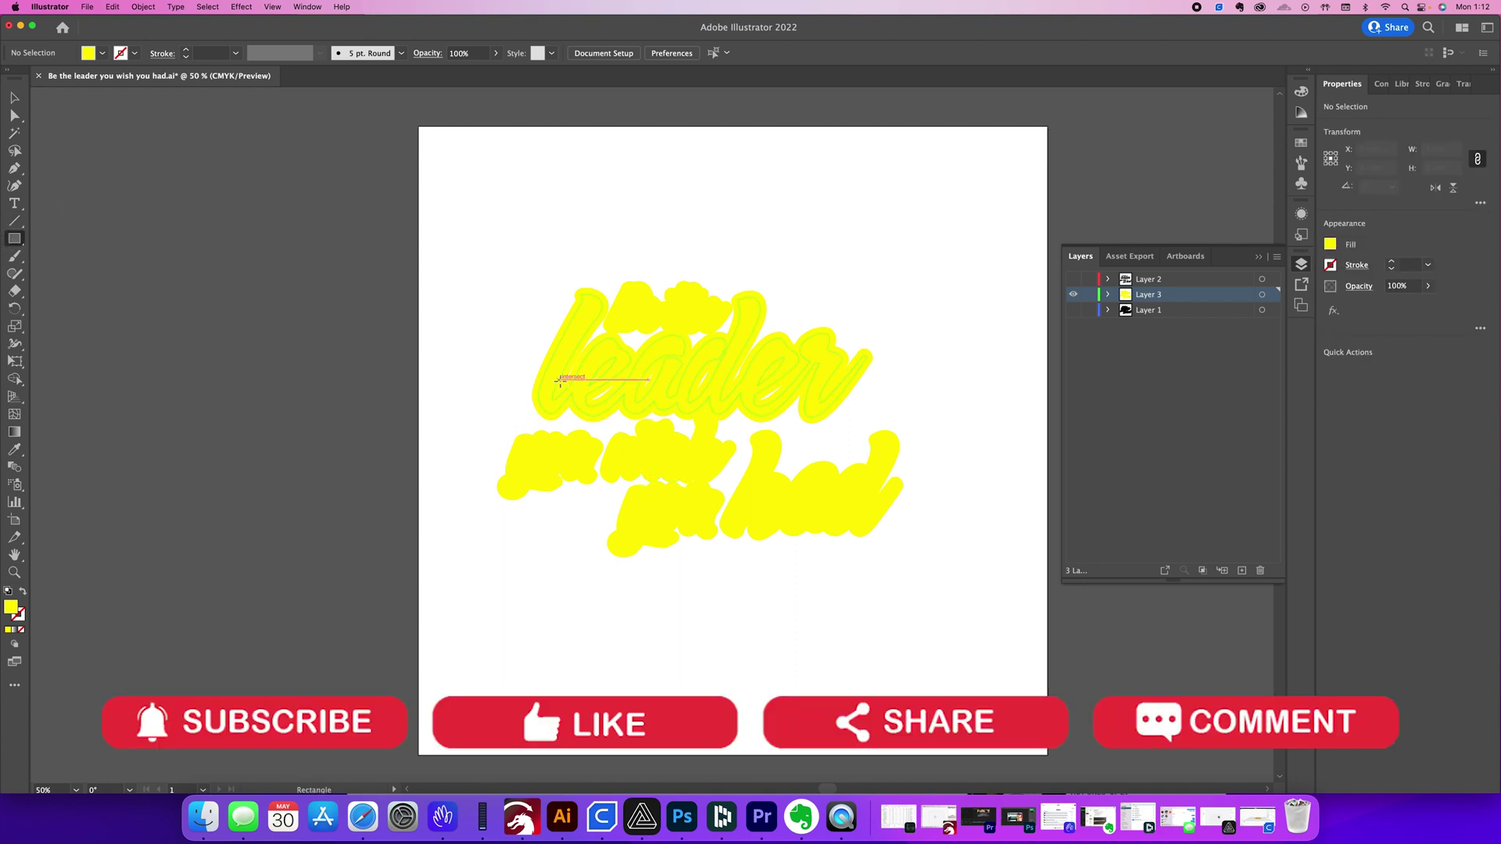
drag(563, 366, 793, 403)
click(14, 98)
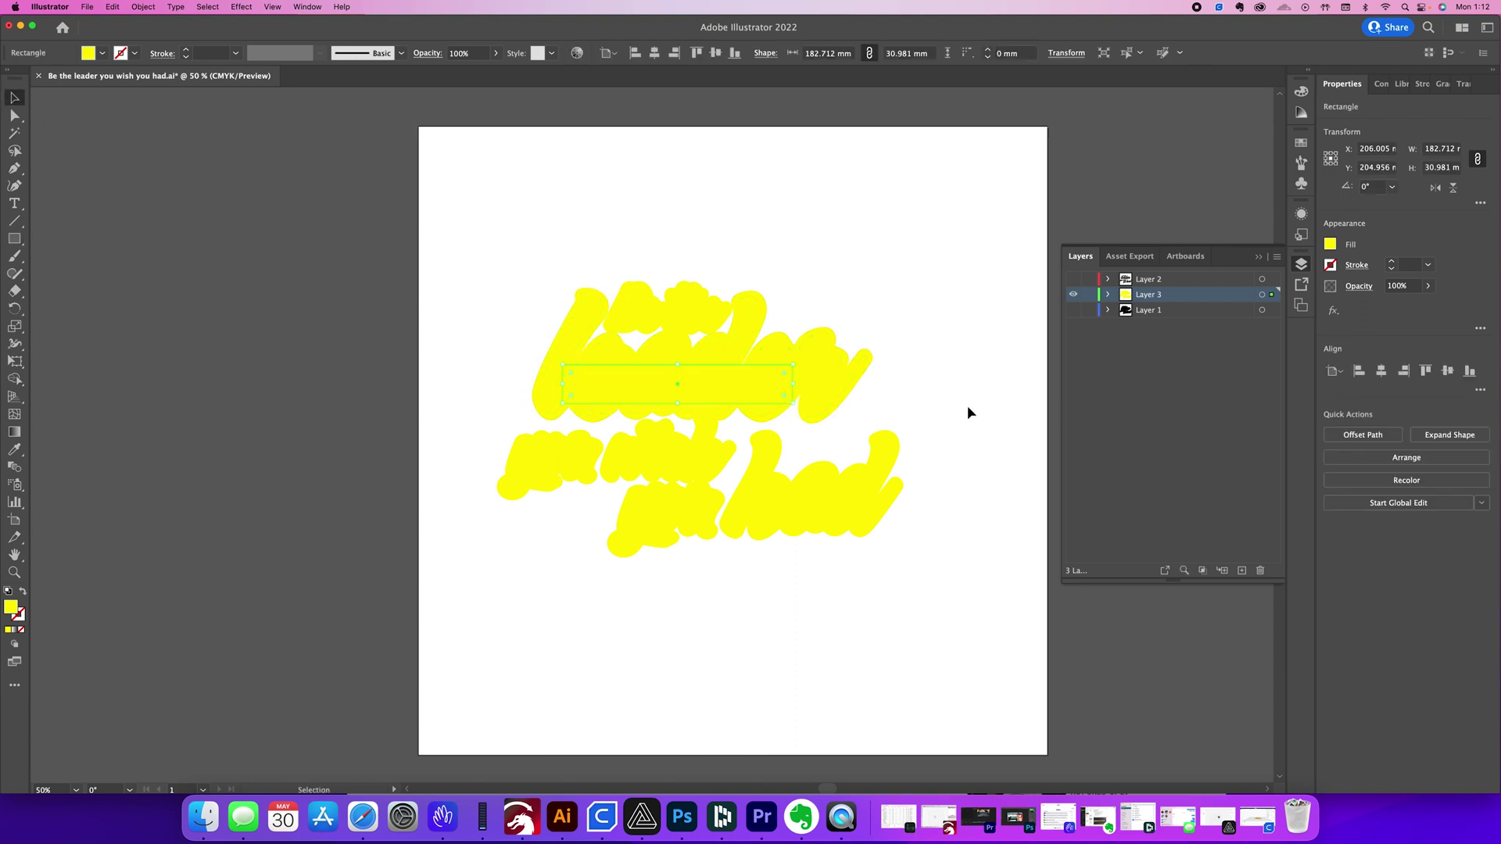
click(936, 372)
drag(938, 365, 502, 397)
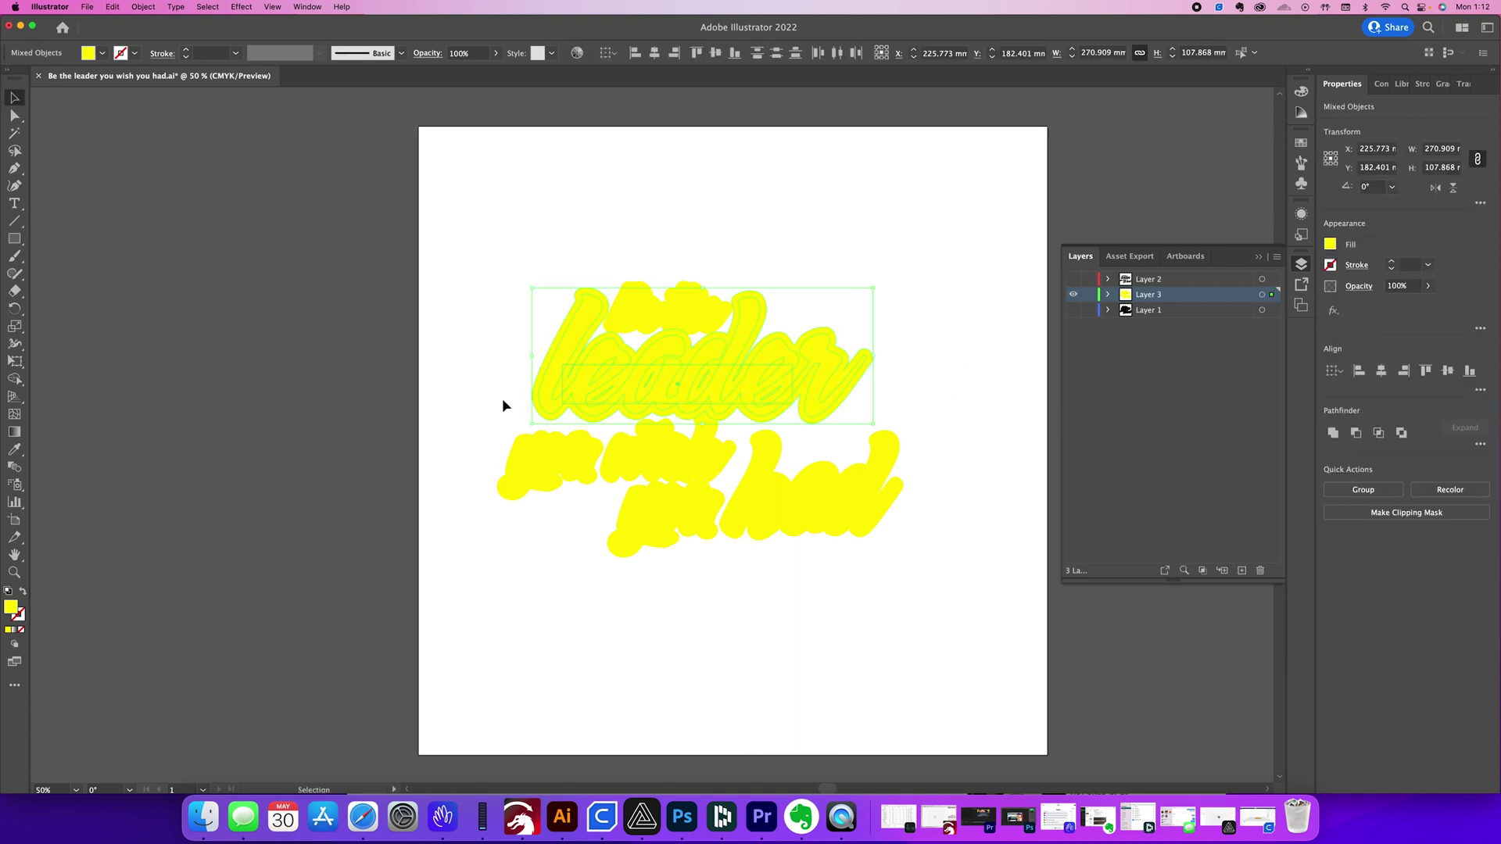
click(1333, 434)
click(913, 404)
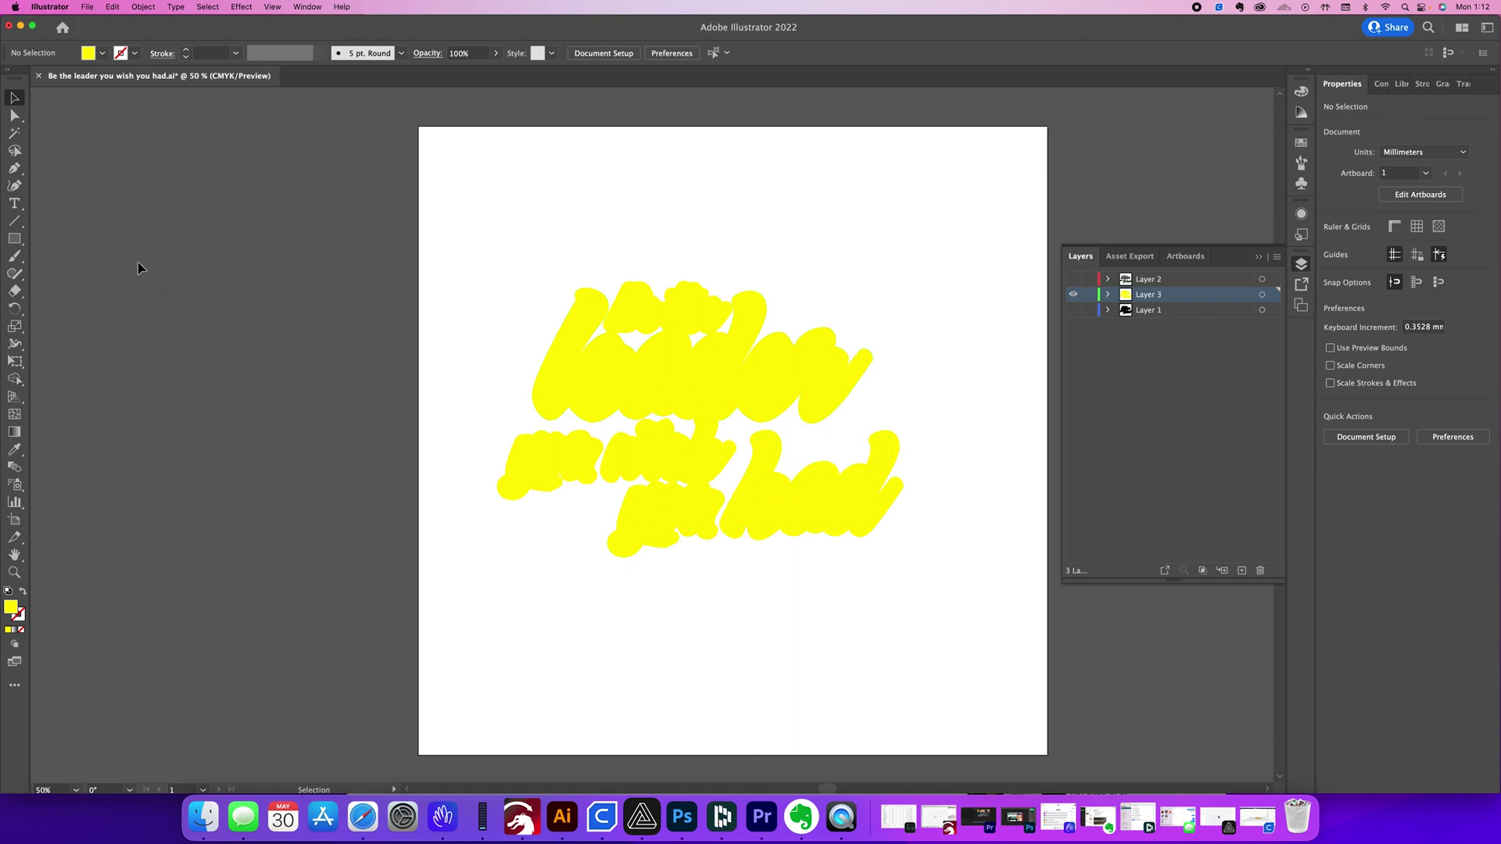
Bridge the gaps under 'wish' with a rectangle and unite it with the 'wish you' shapes
click(14, 239)
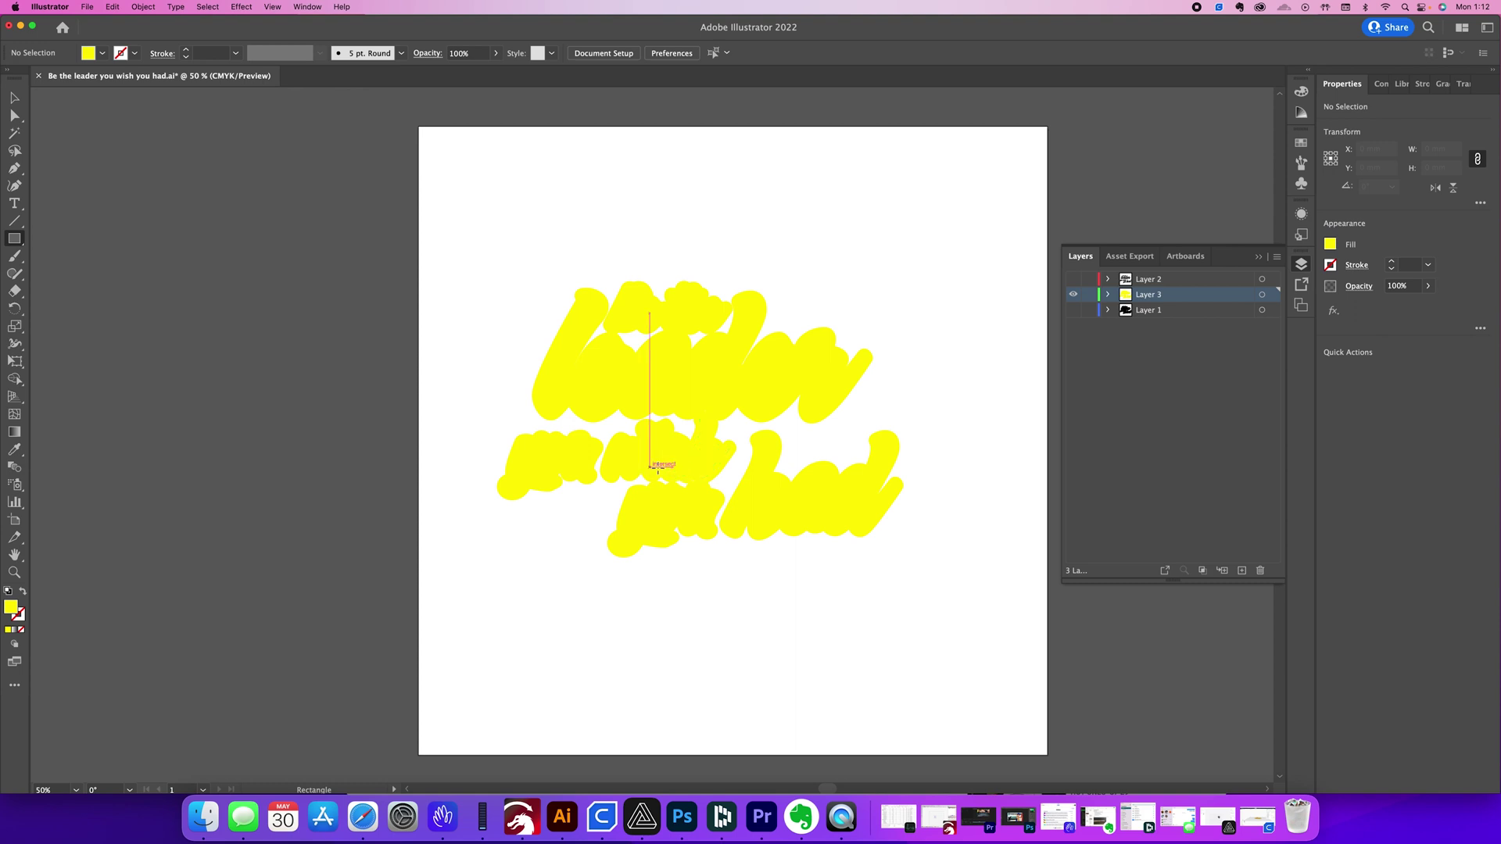
drag(658, 467, 701, 499)
click(15, 97)
click(715, 579)
click(667, 464)
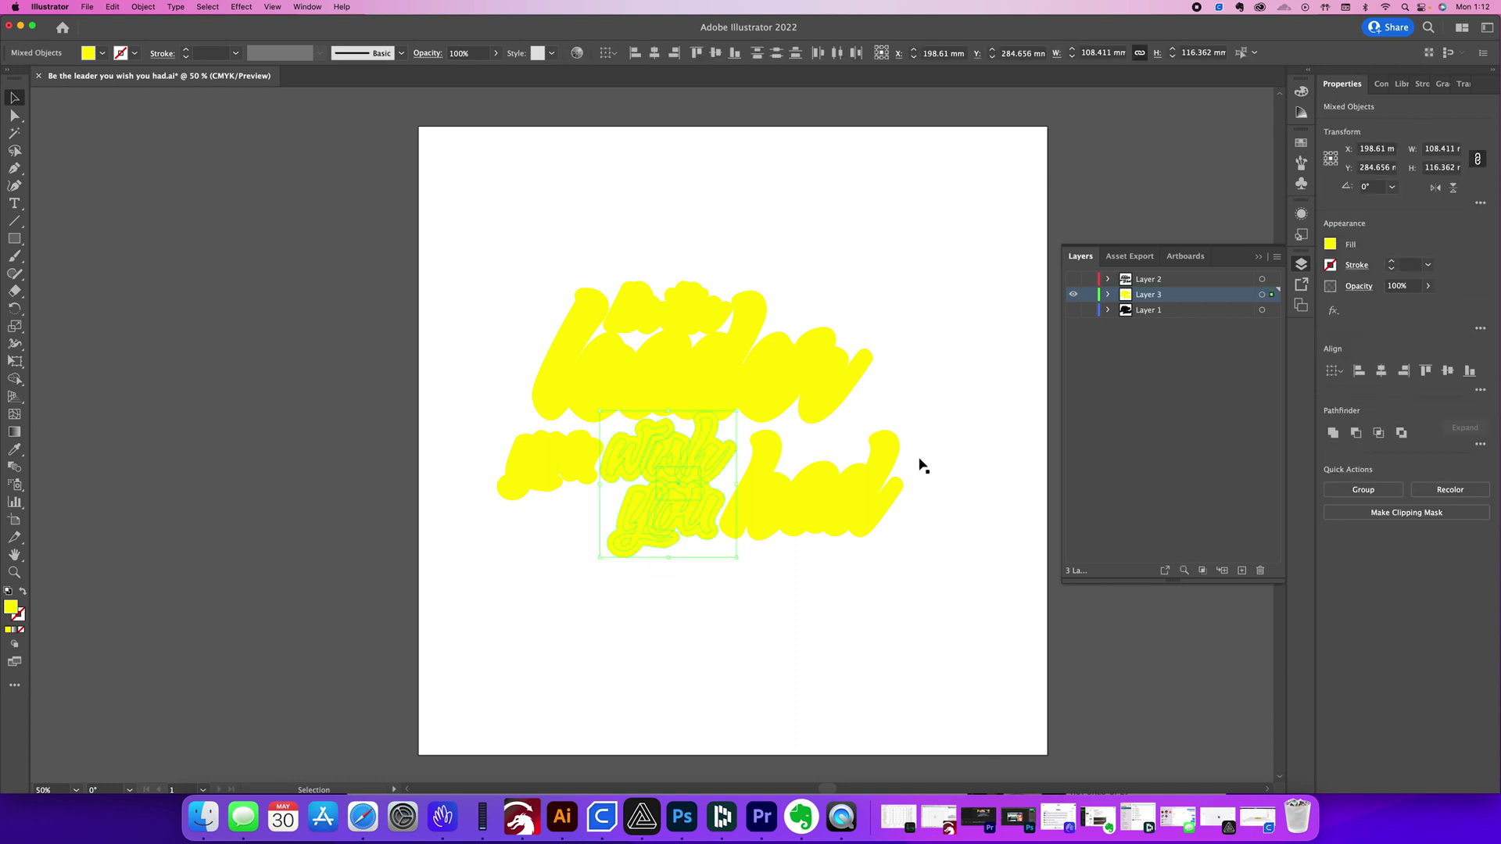
click(1333, 433)
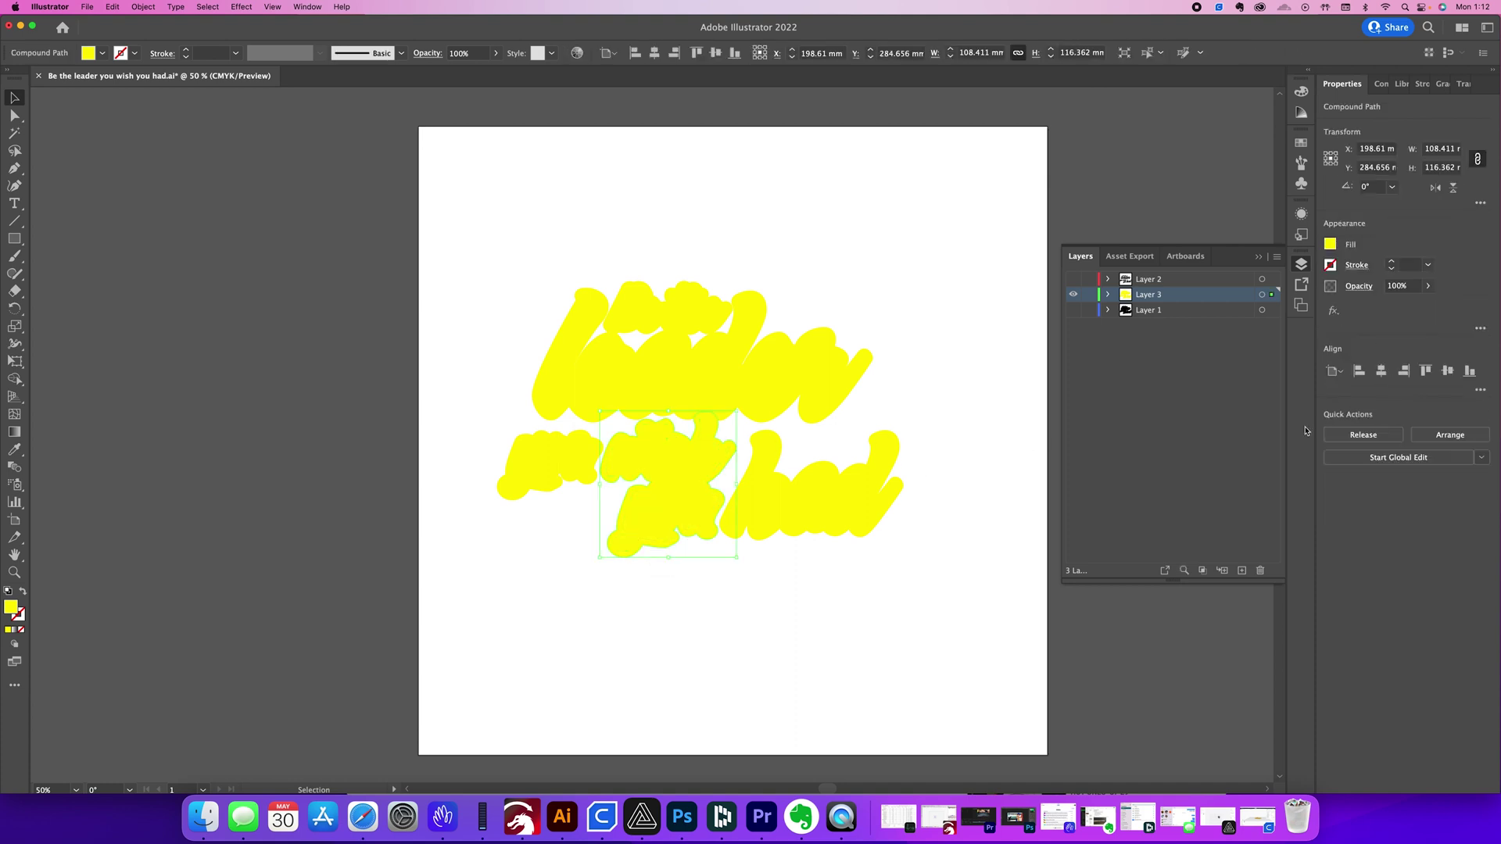
click(923, 512)
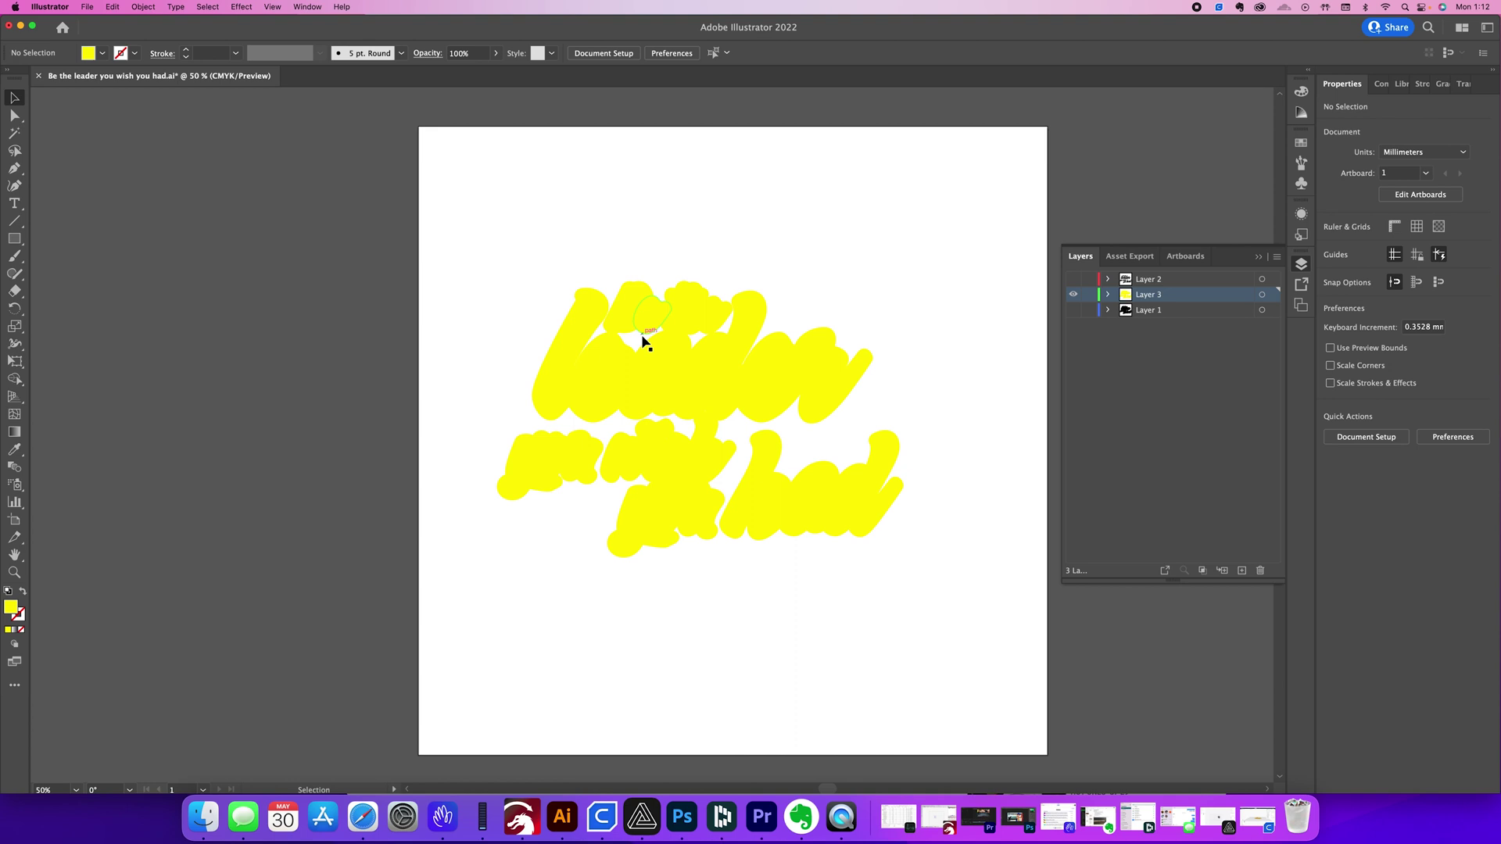
Unite the 'had' shapes and the left 'you' pieces into single solid shapes
scroll(647, 339, up, 1)
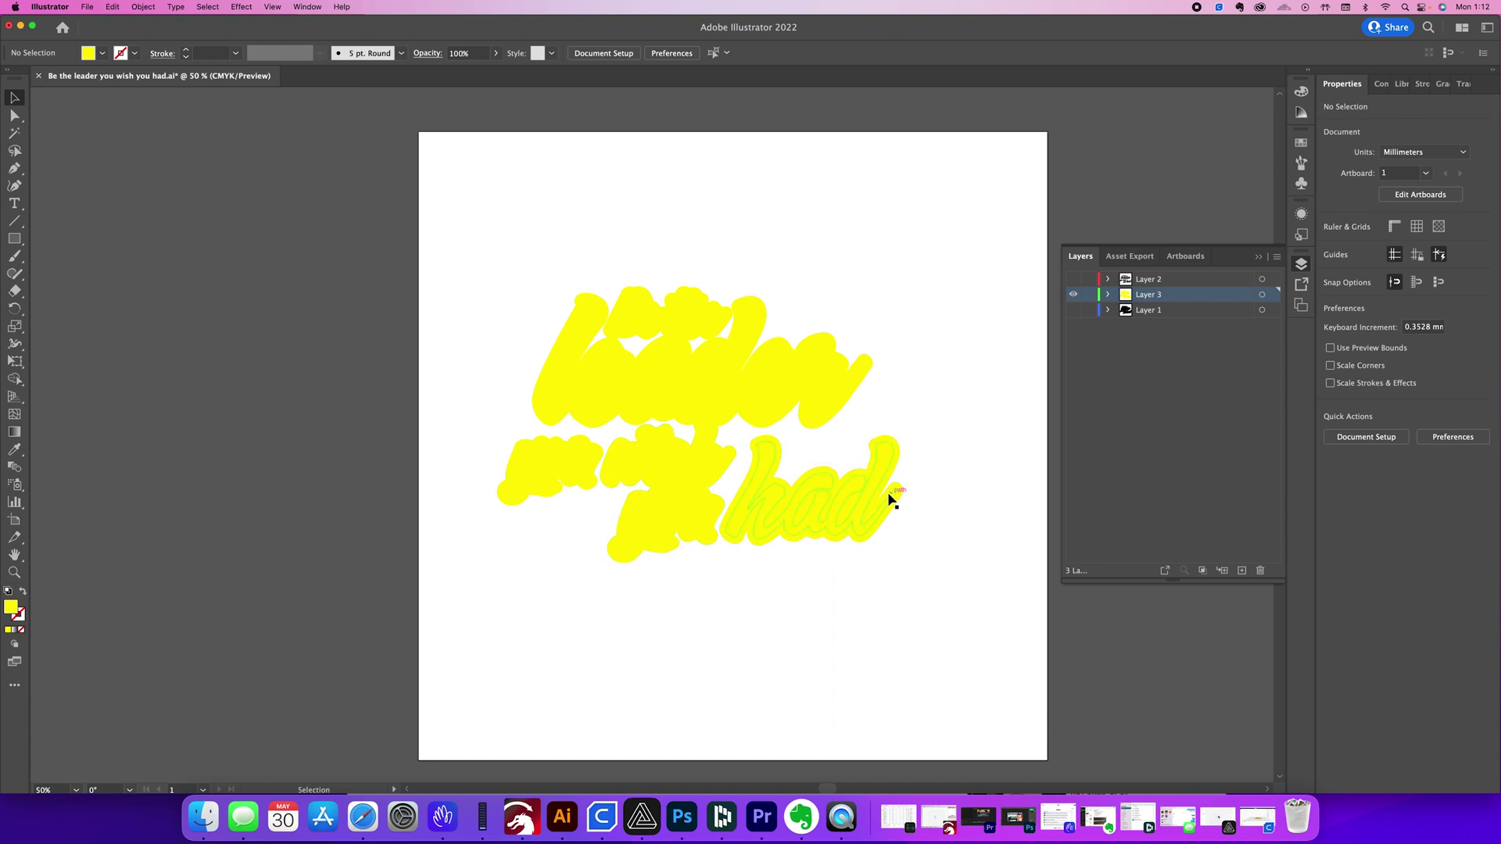
click(758, 534)
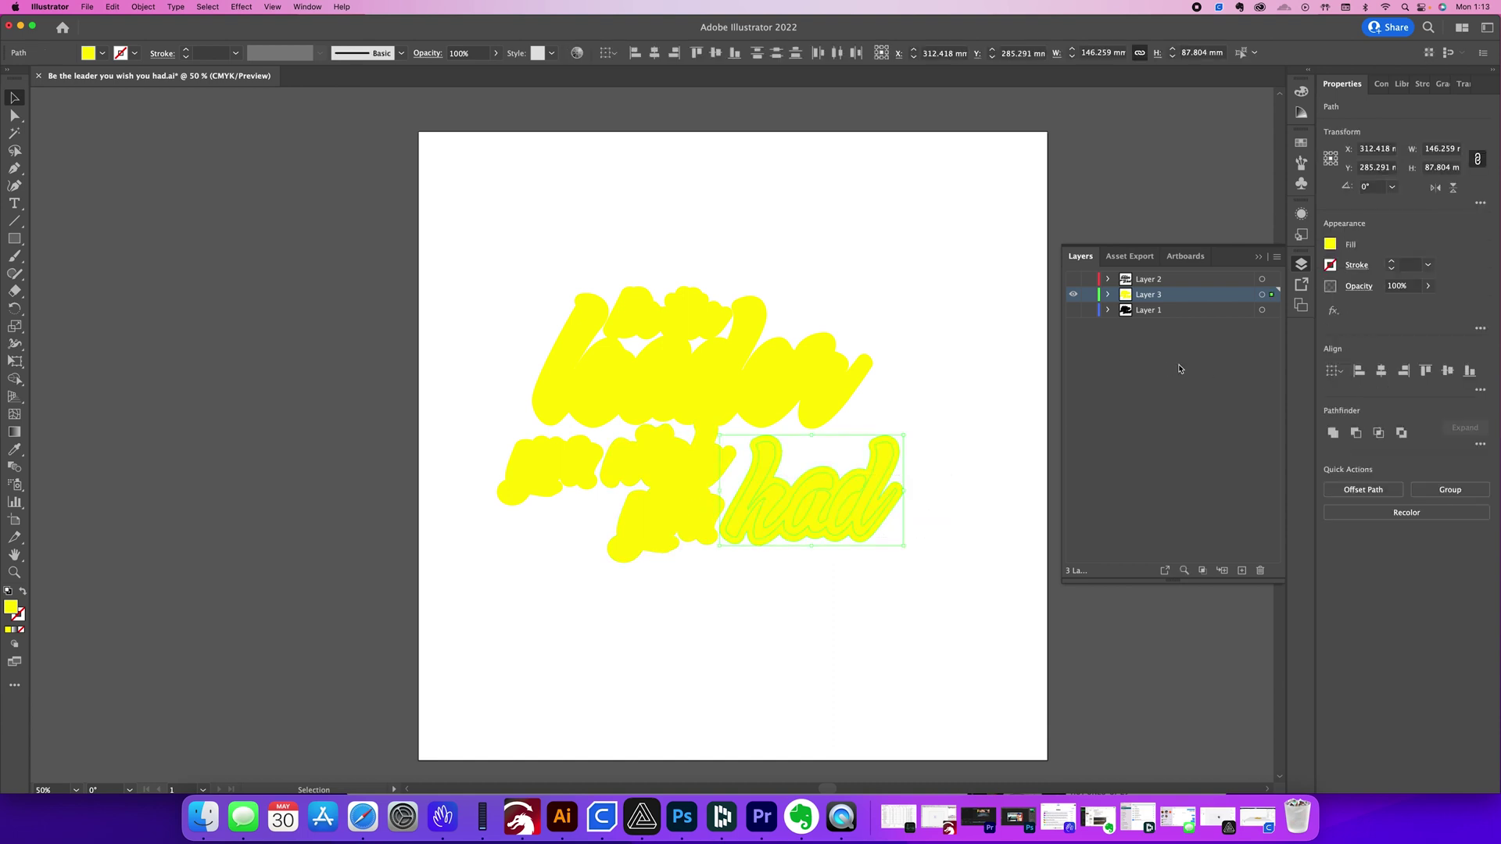
click(1331, 432)
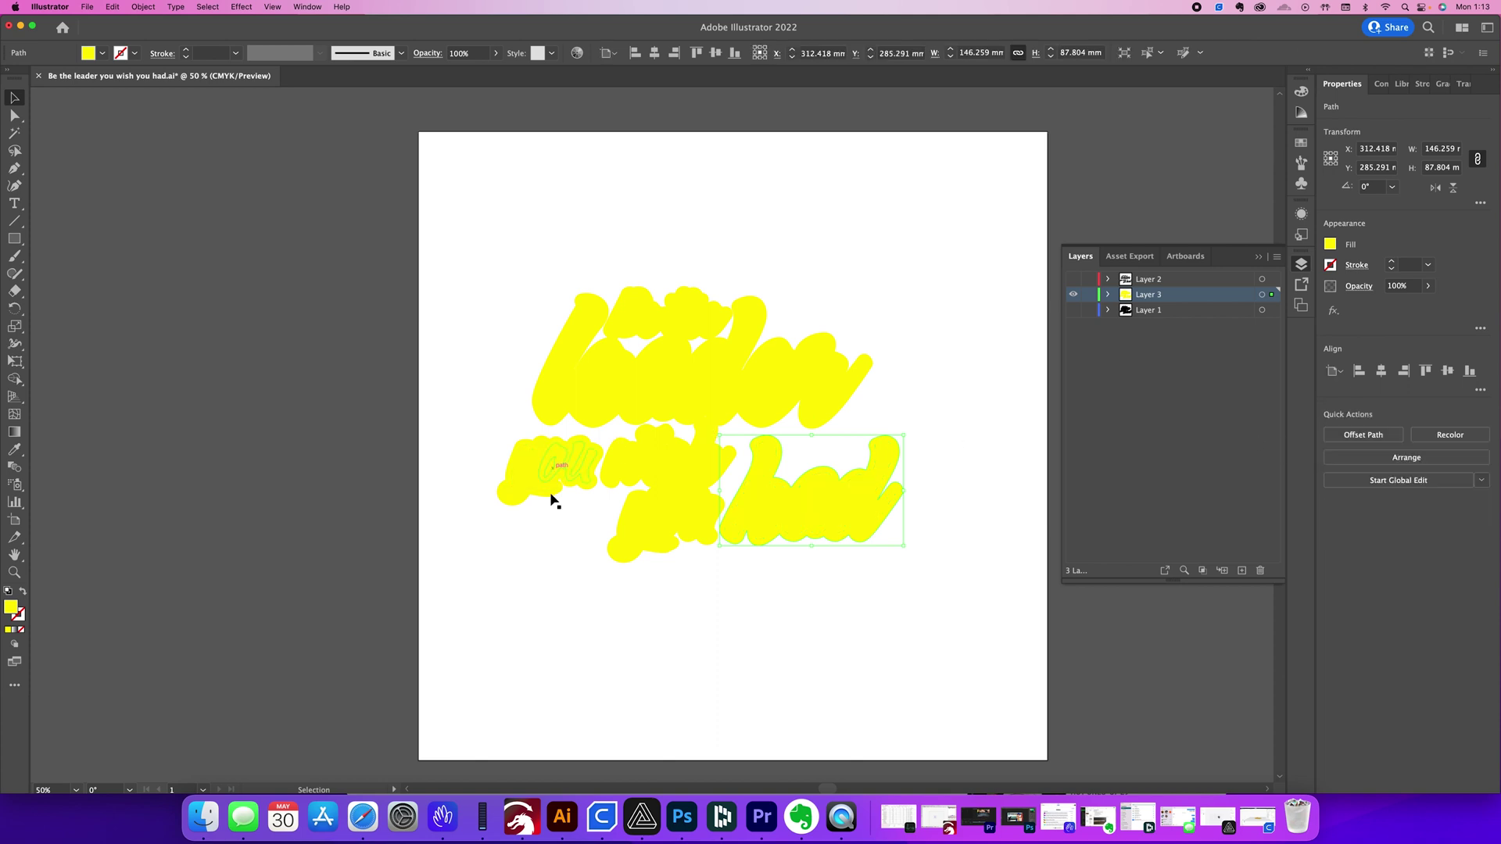
click(586, 512)
click(519, 461)
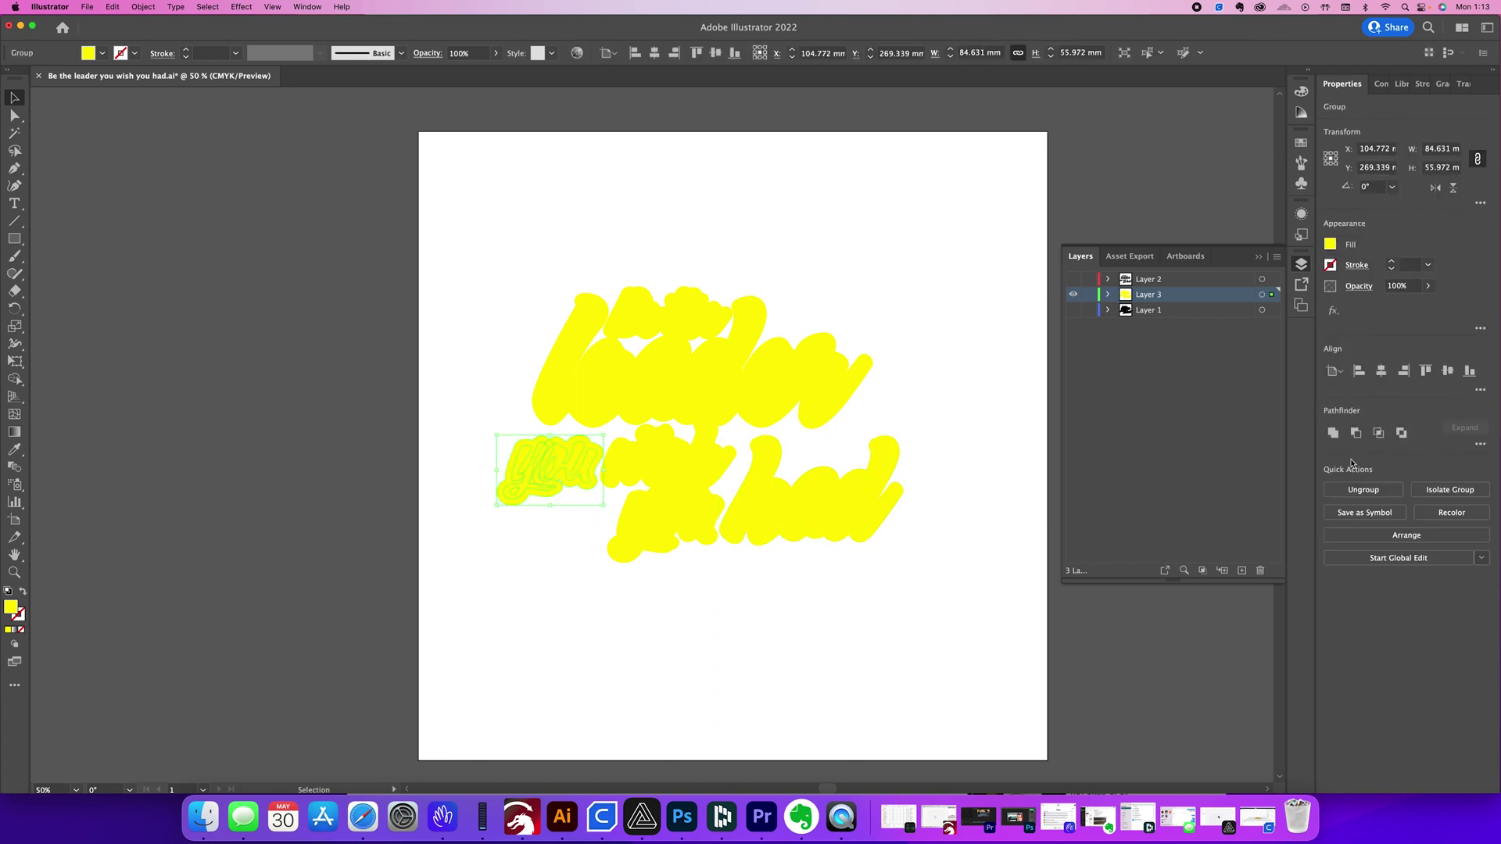
click(1333, 432)
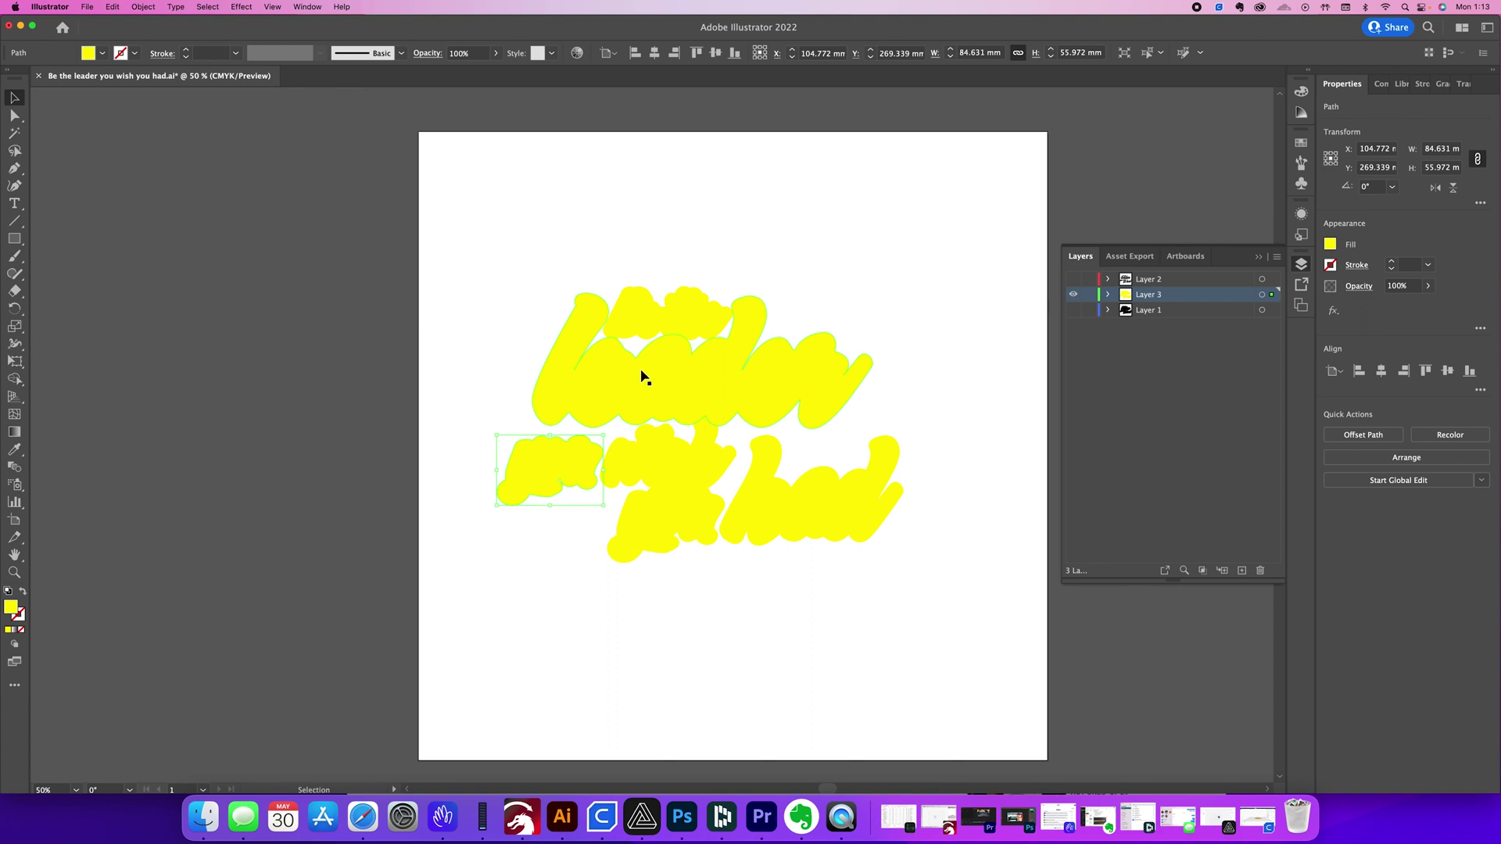
drag(720, 261, 626, 312)
Unite the 'Be the' and 'leader' shapes, then unite the result with the lettering into one compound silhouette
click(731, 264)
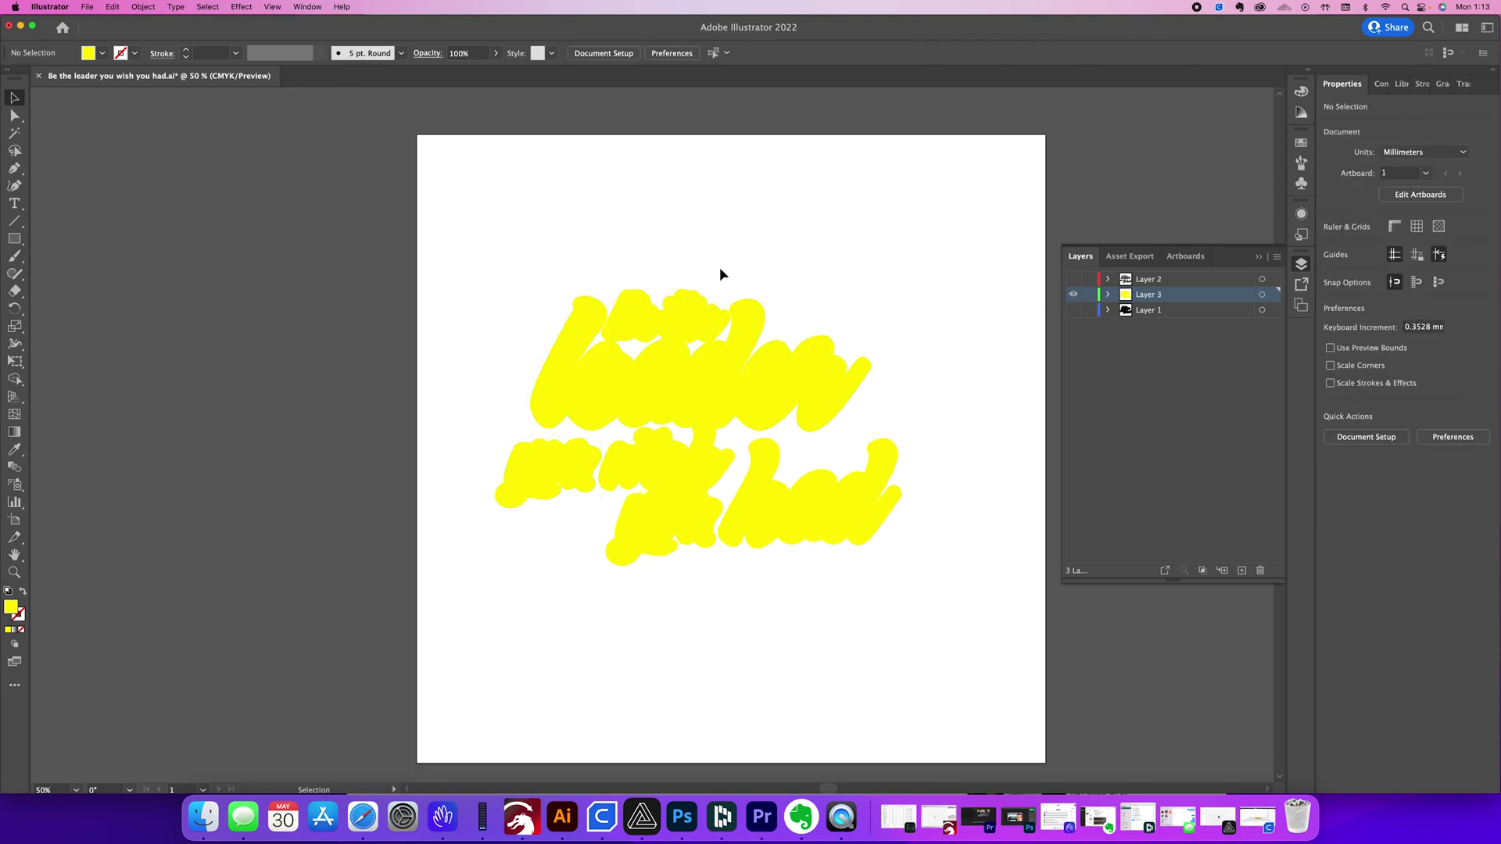
drag(721, 273, 603, 373)
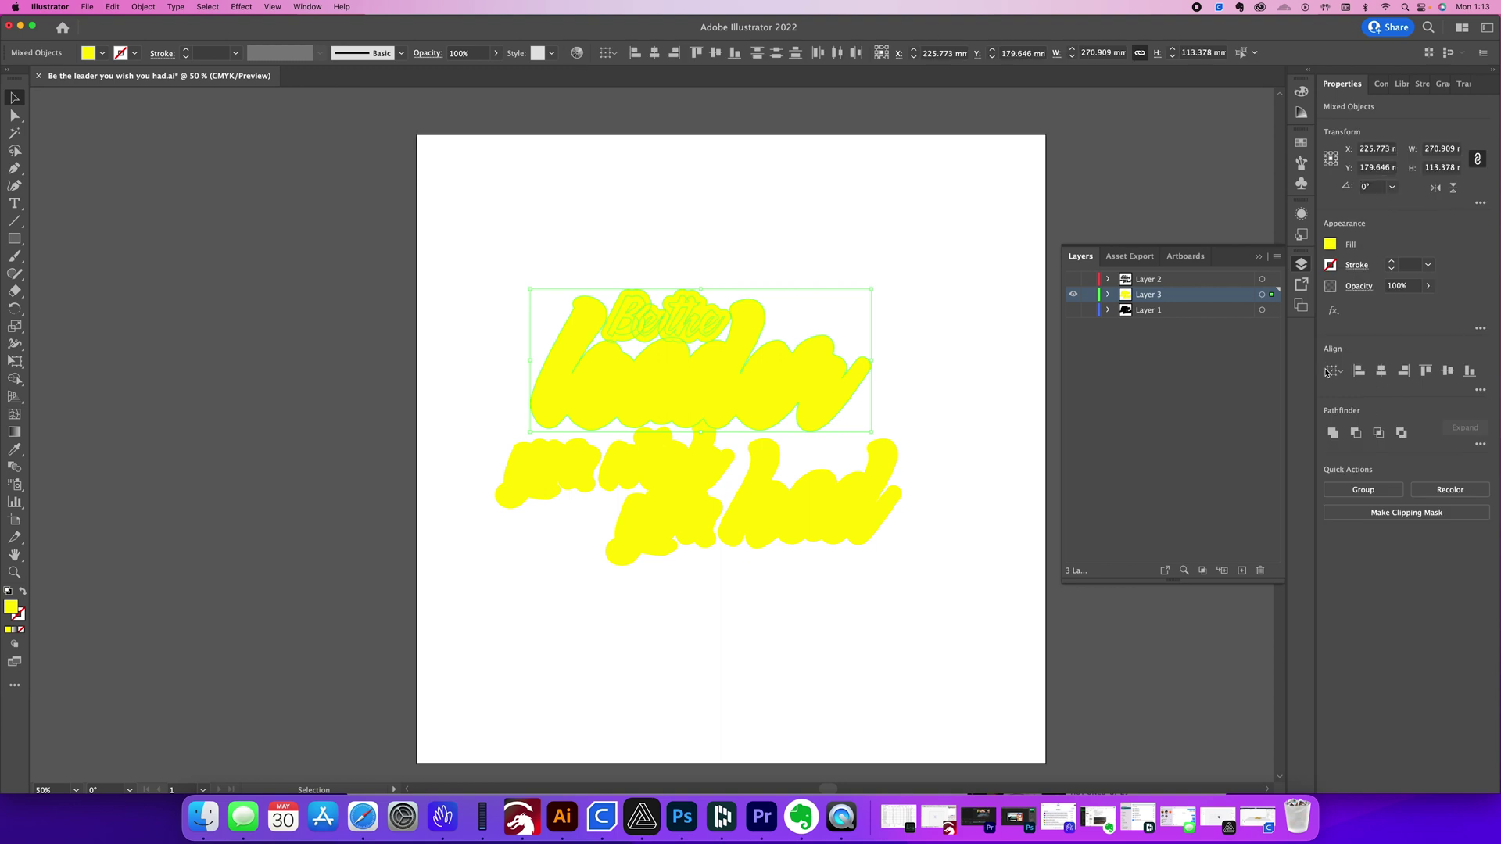
click(1333, 432)
click(965, 411)
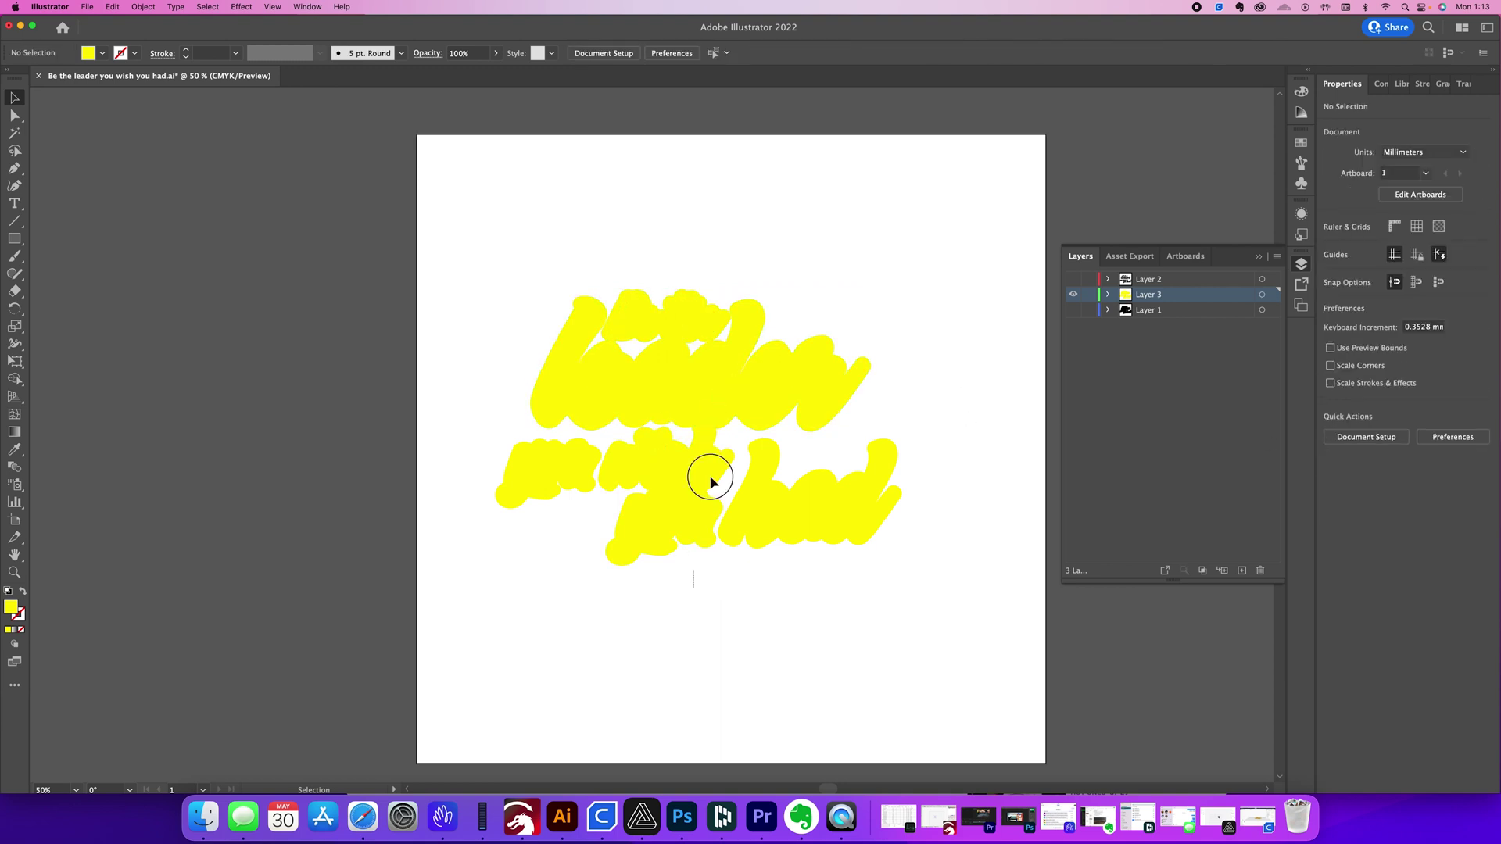
click(710, 385)
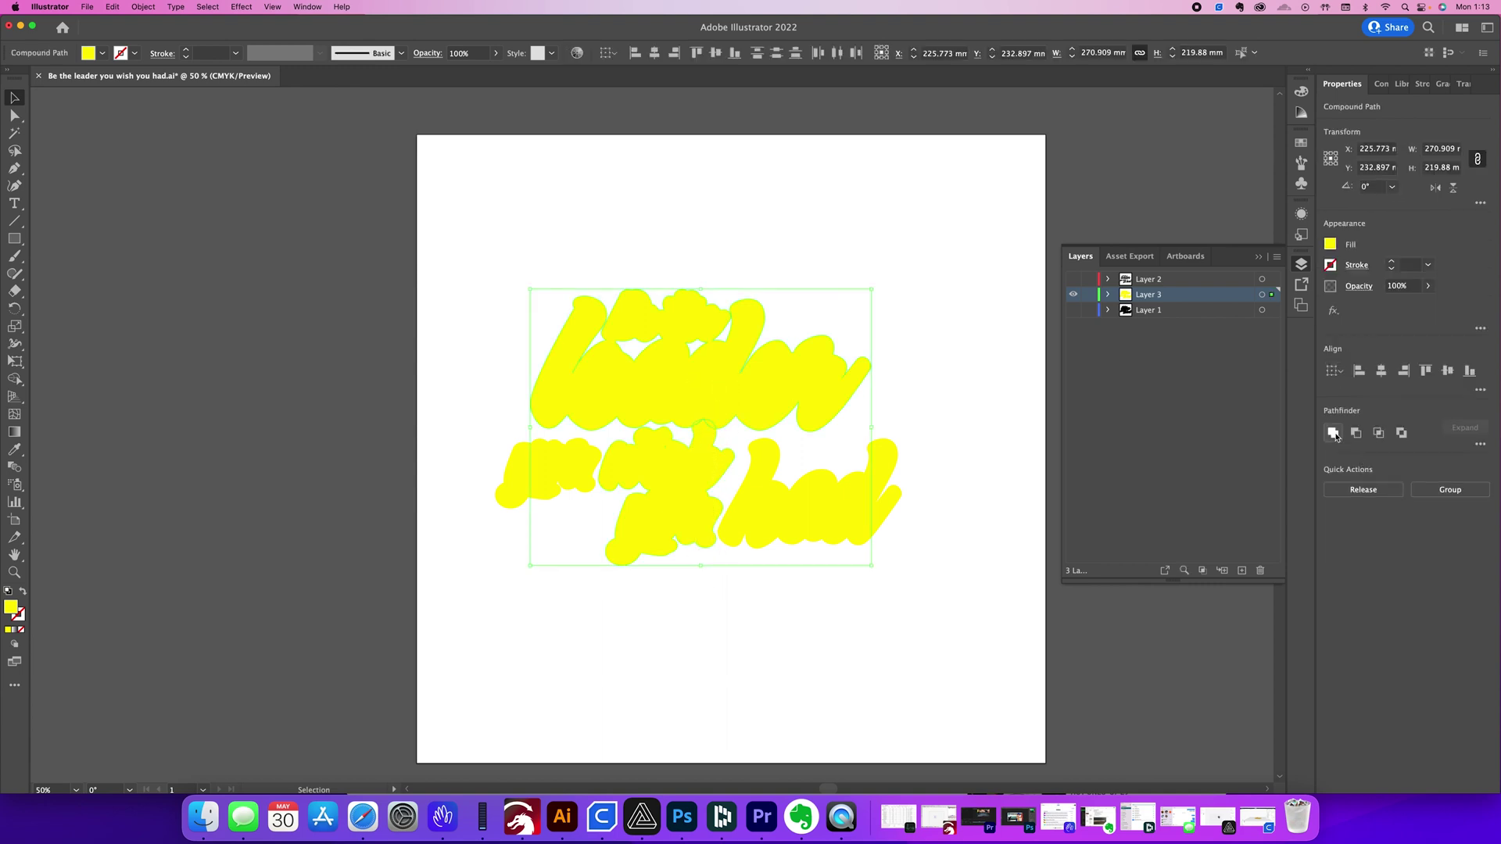
click(1334, 433)
click(736, 475)
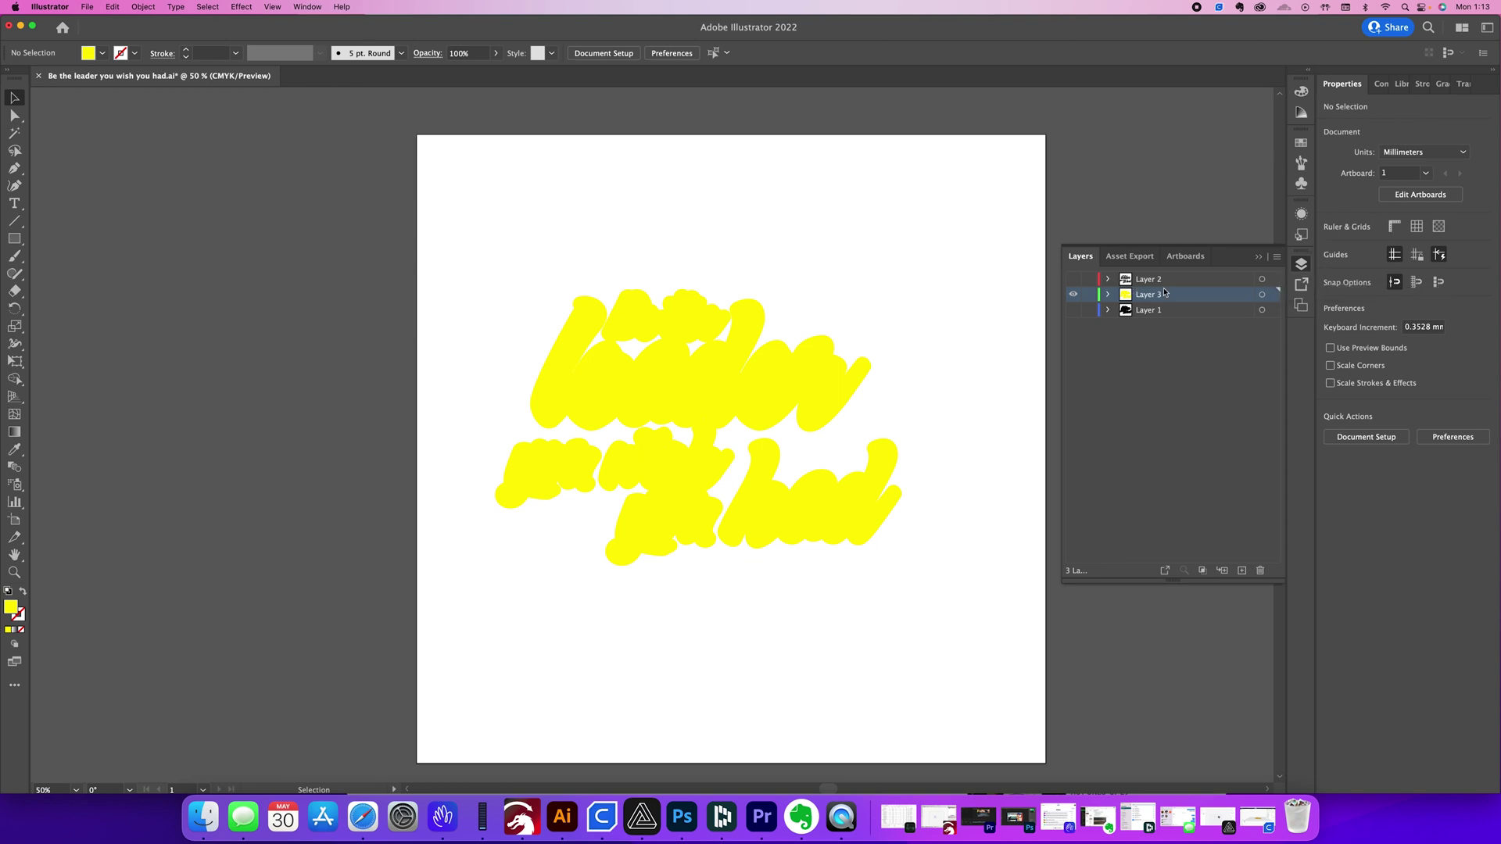
Fill the yellow lettering compound shape with white
click(805, 363)
click(1331, 244)
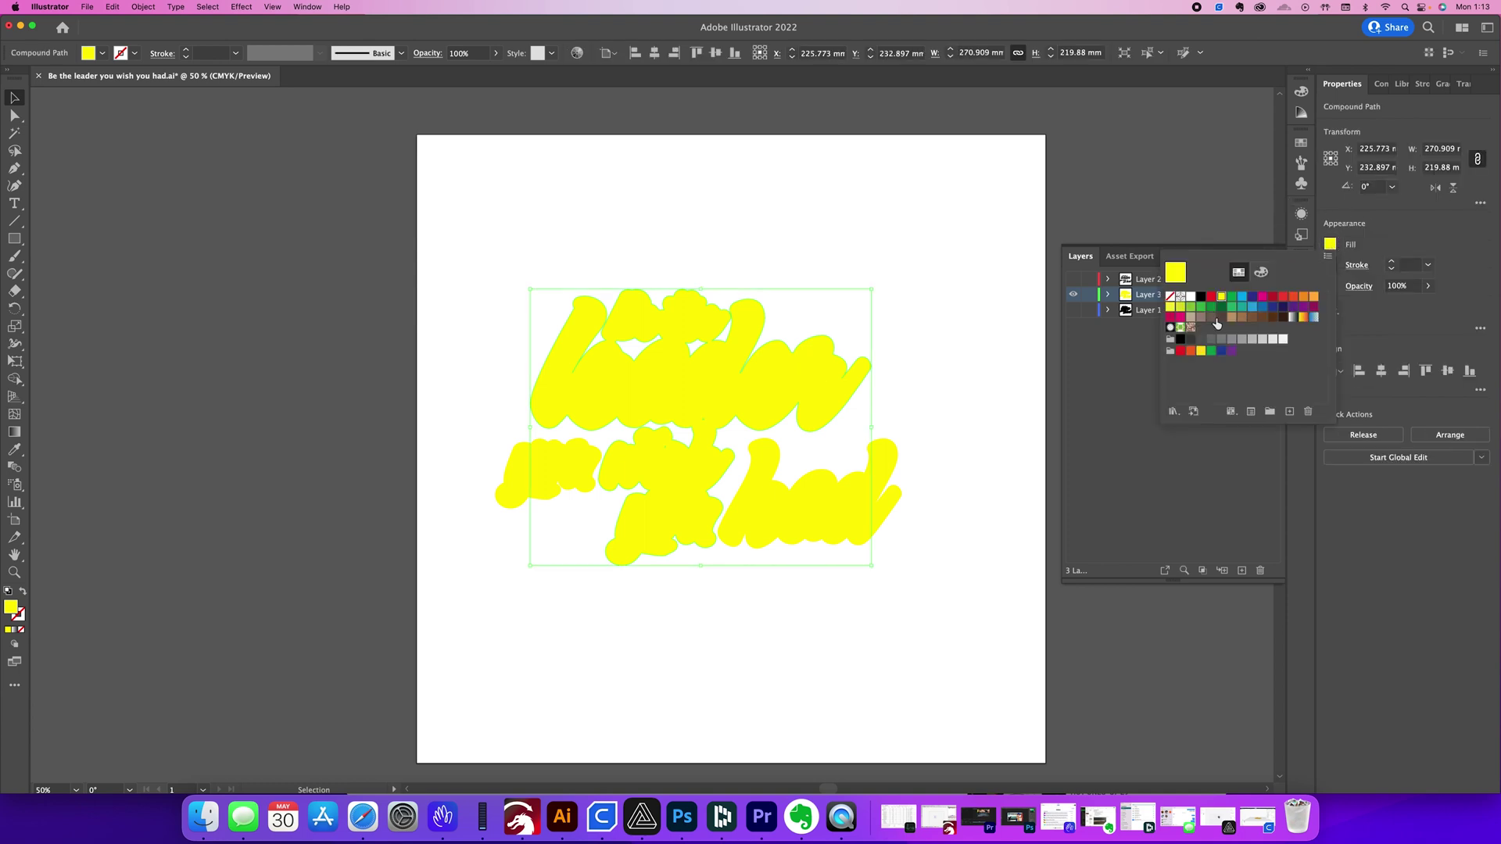
click(1191, 296)
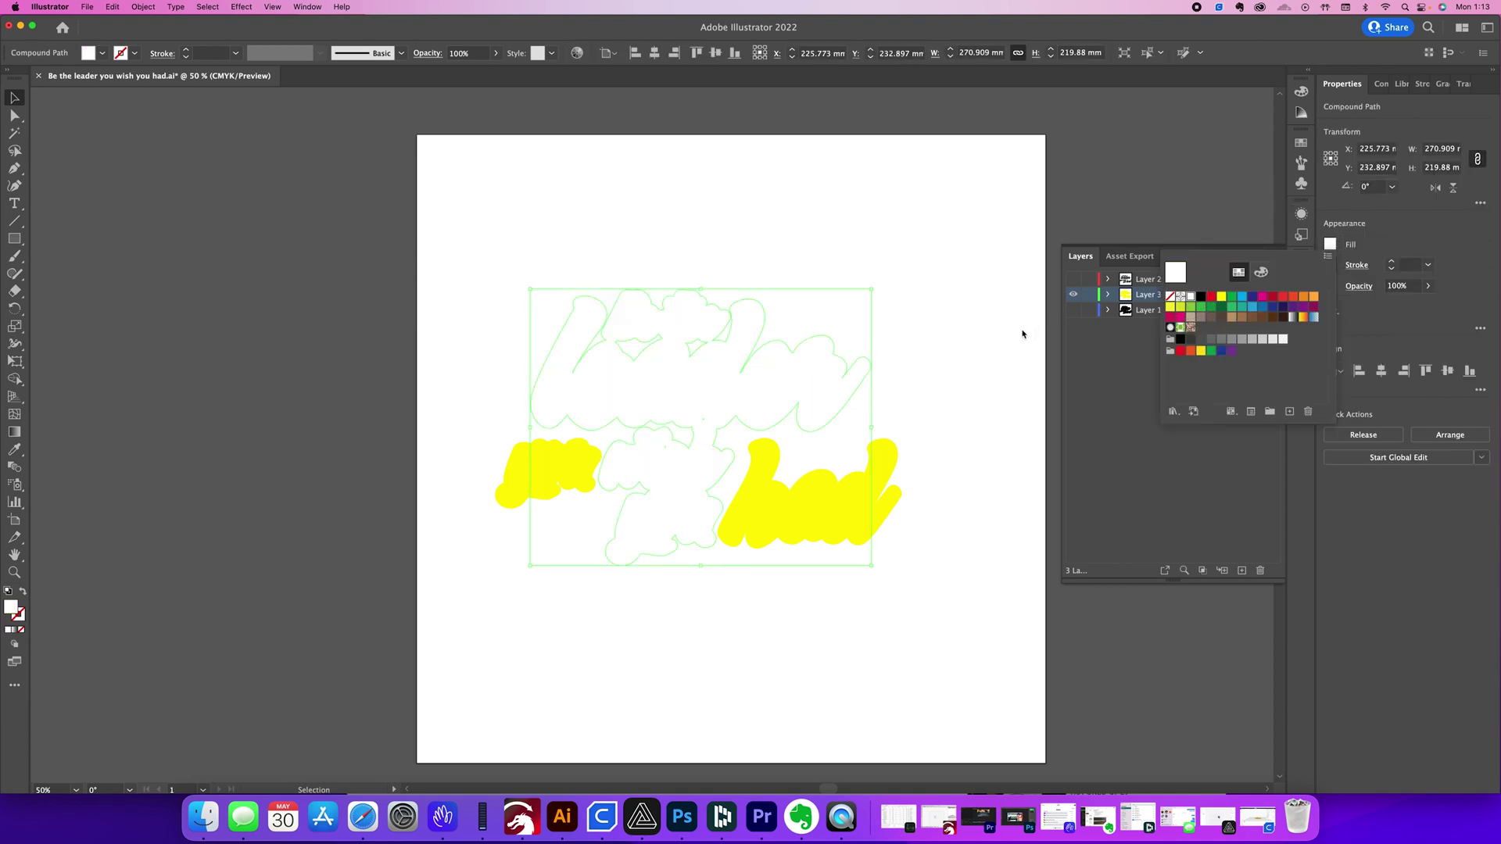
click(1016, 336)
Make the remaining yellow shapes white too, briefly checking the black outline layer
shift+click(636, 503)
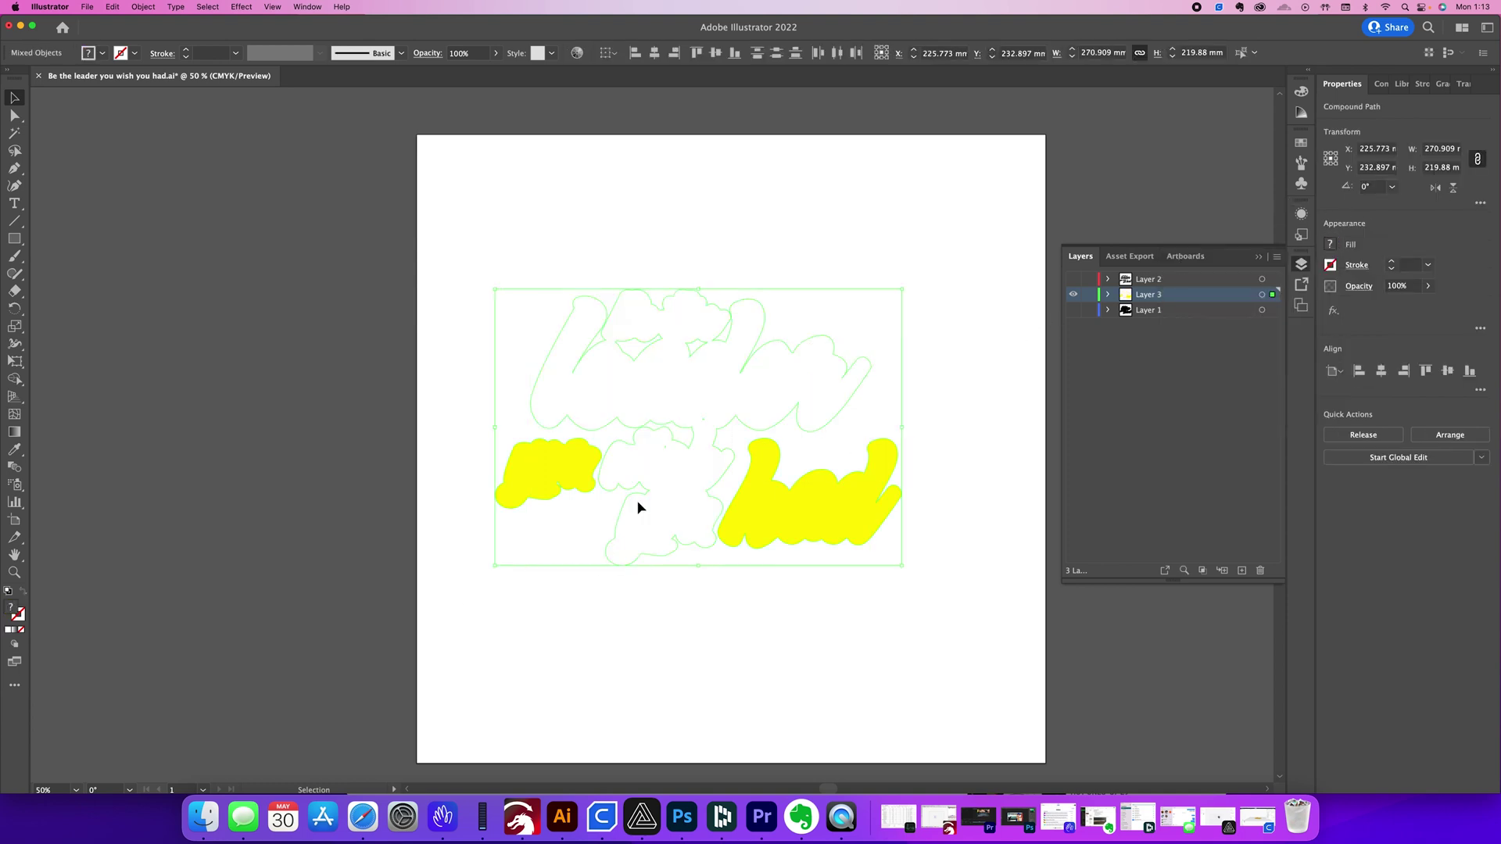
click(1331, 245)
click(1175, 272)
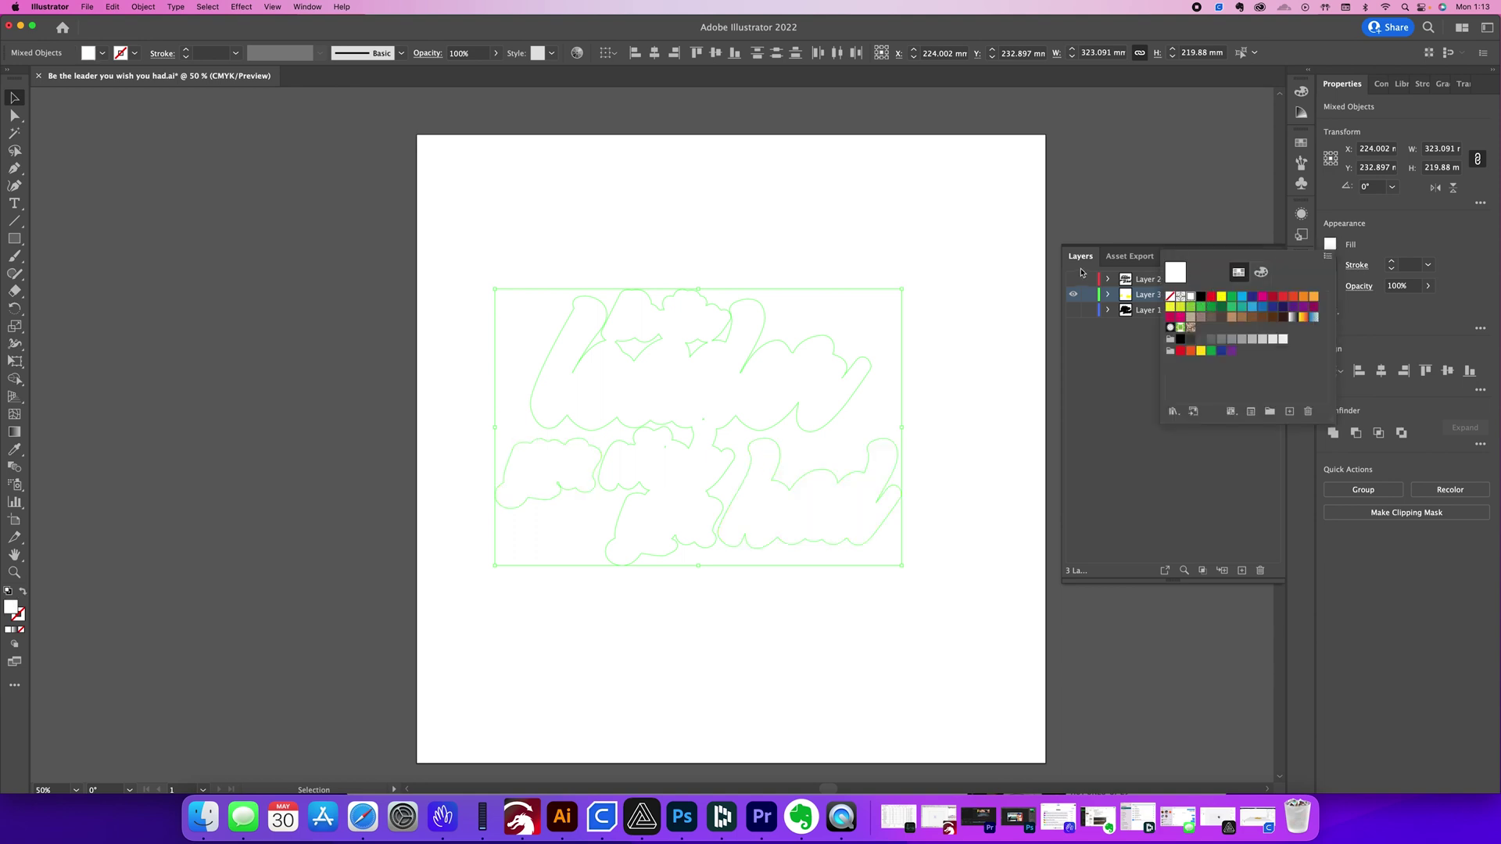
click(1023, 246)
click(1022, 243)
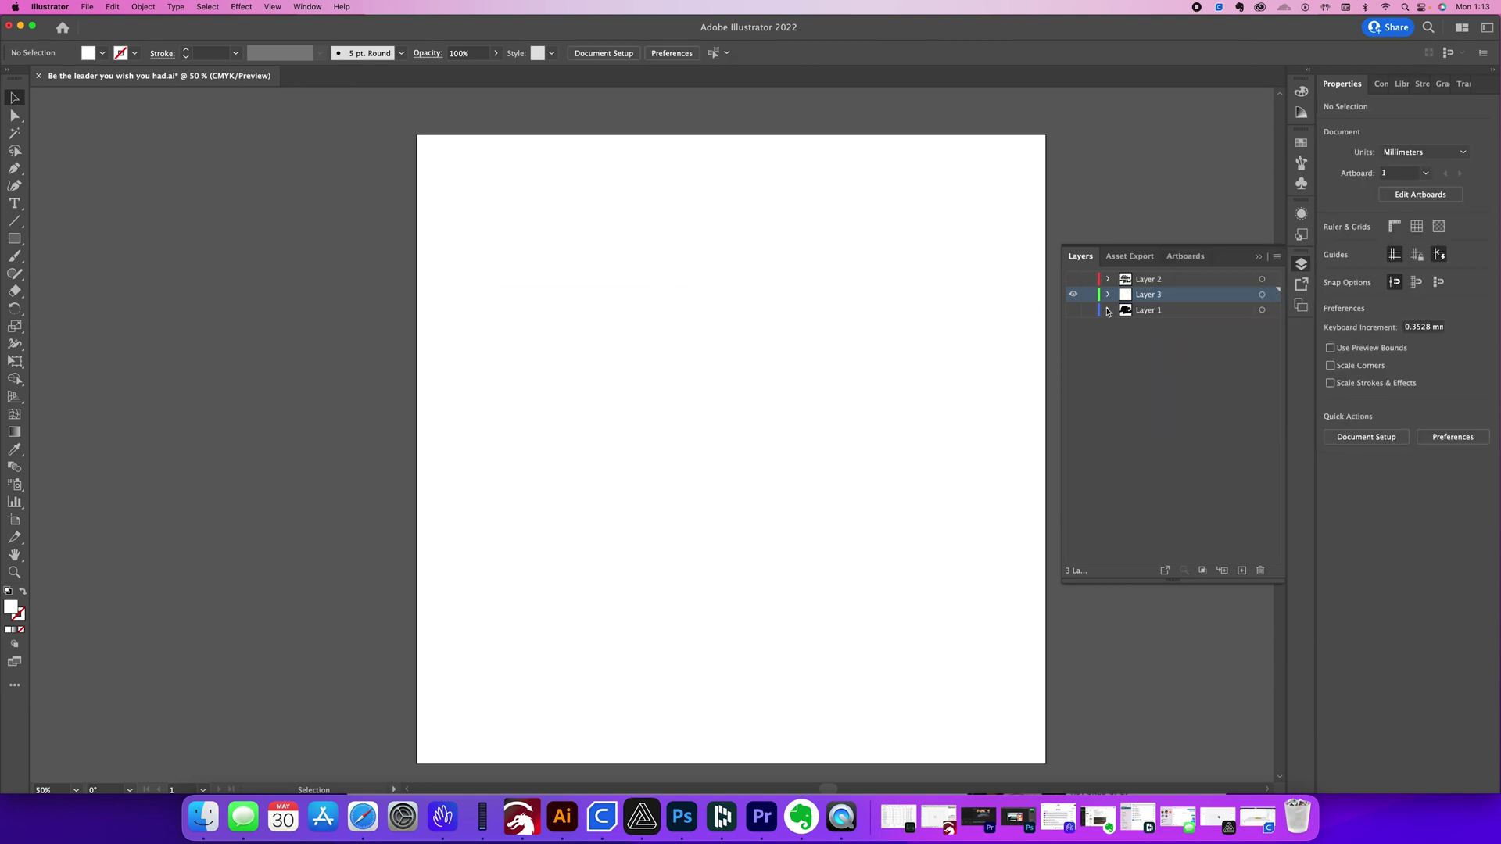
click(1073, 310)
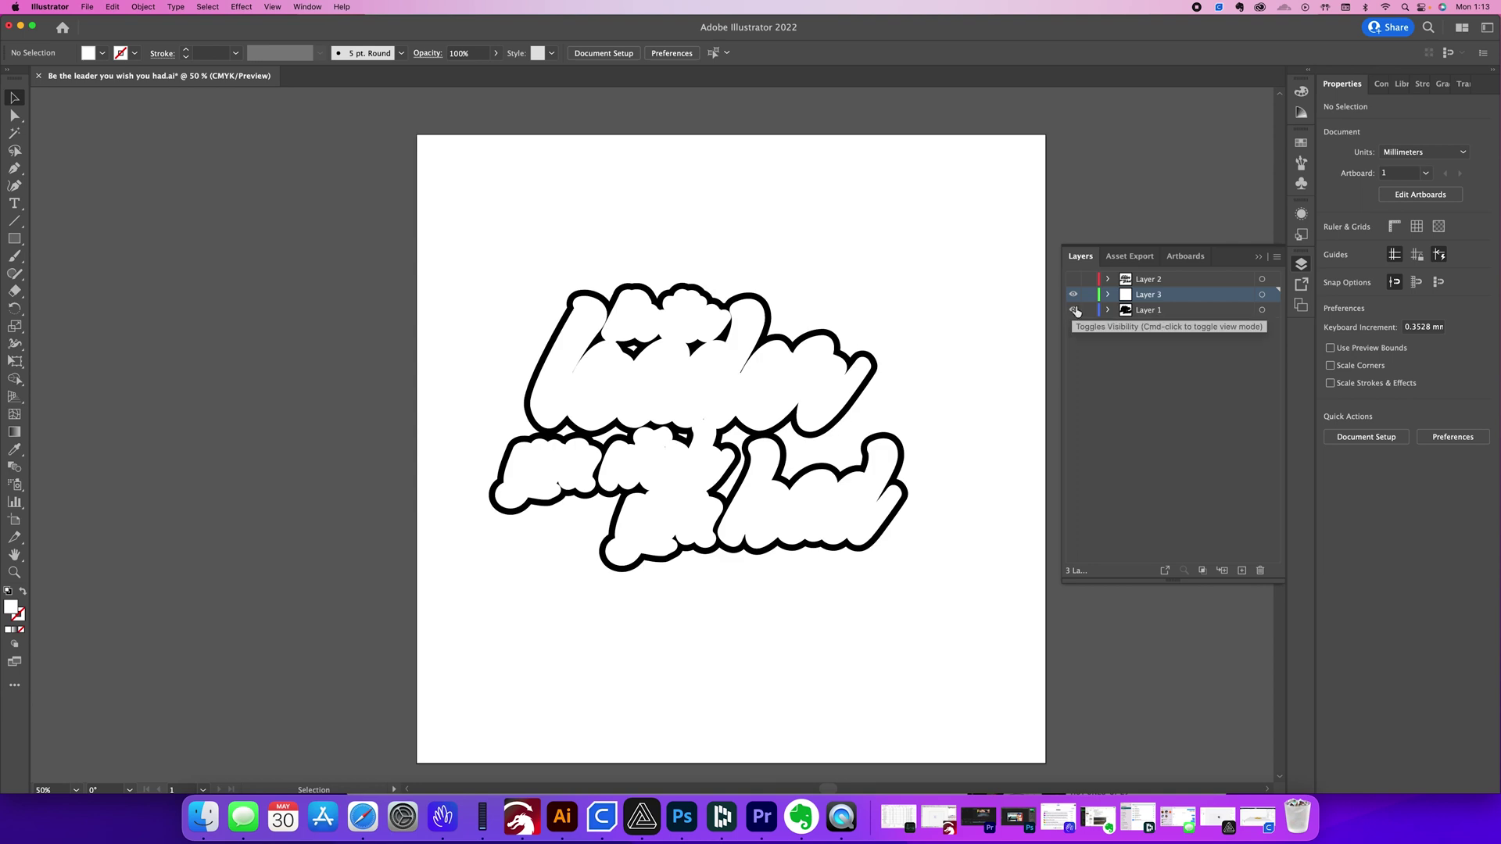
click(1073, 311)
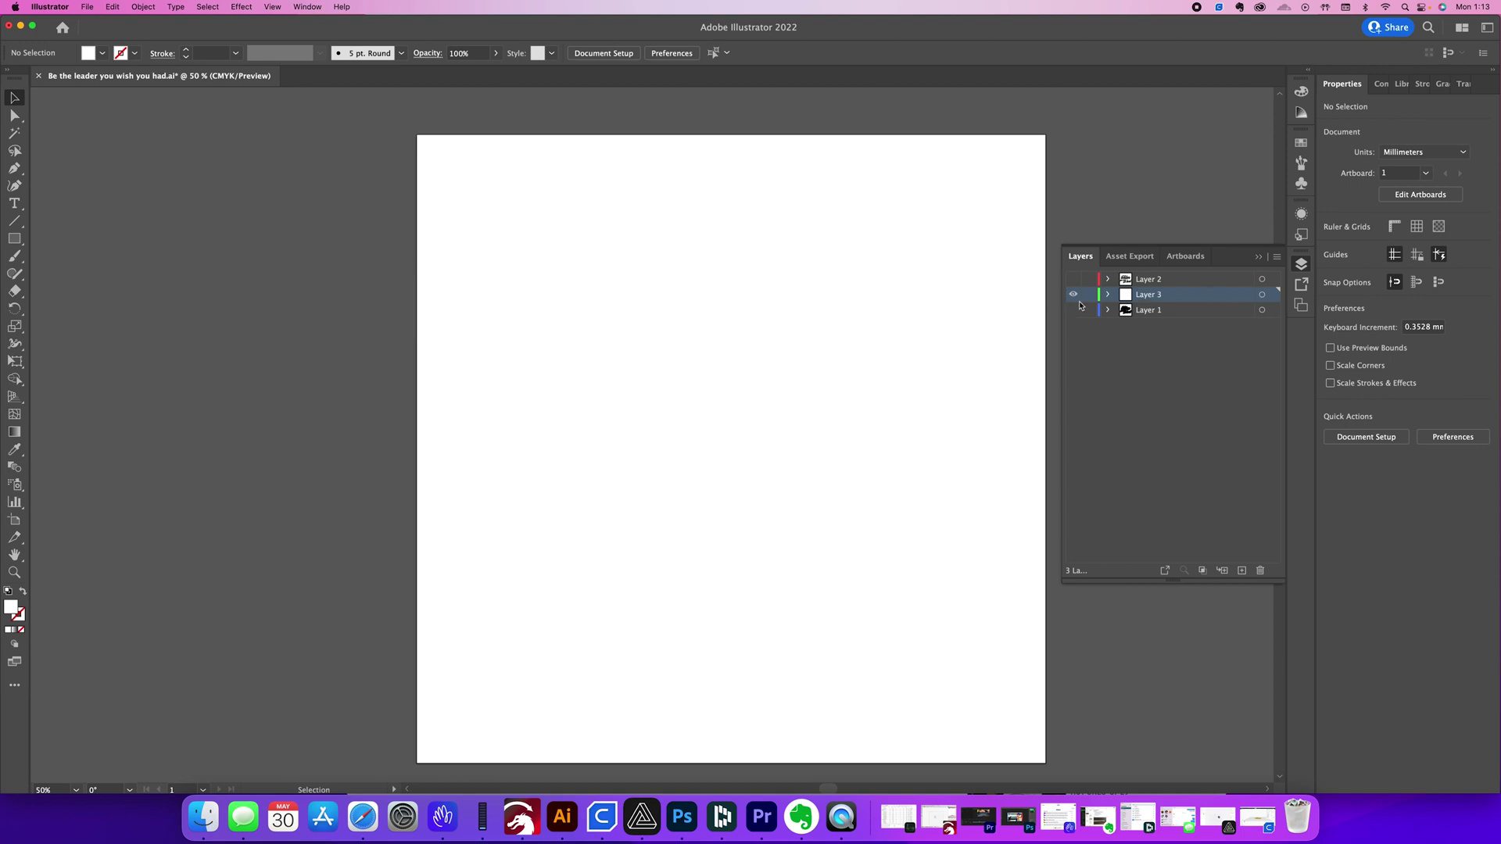
Select all the lettering shapes and fill them yellow
key(super+a)
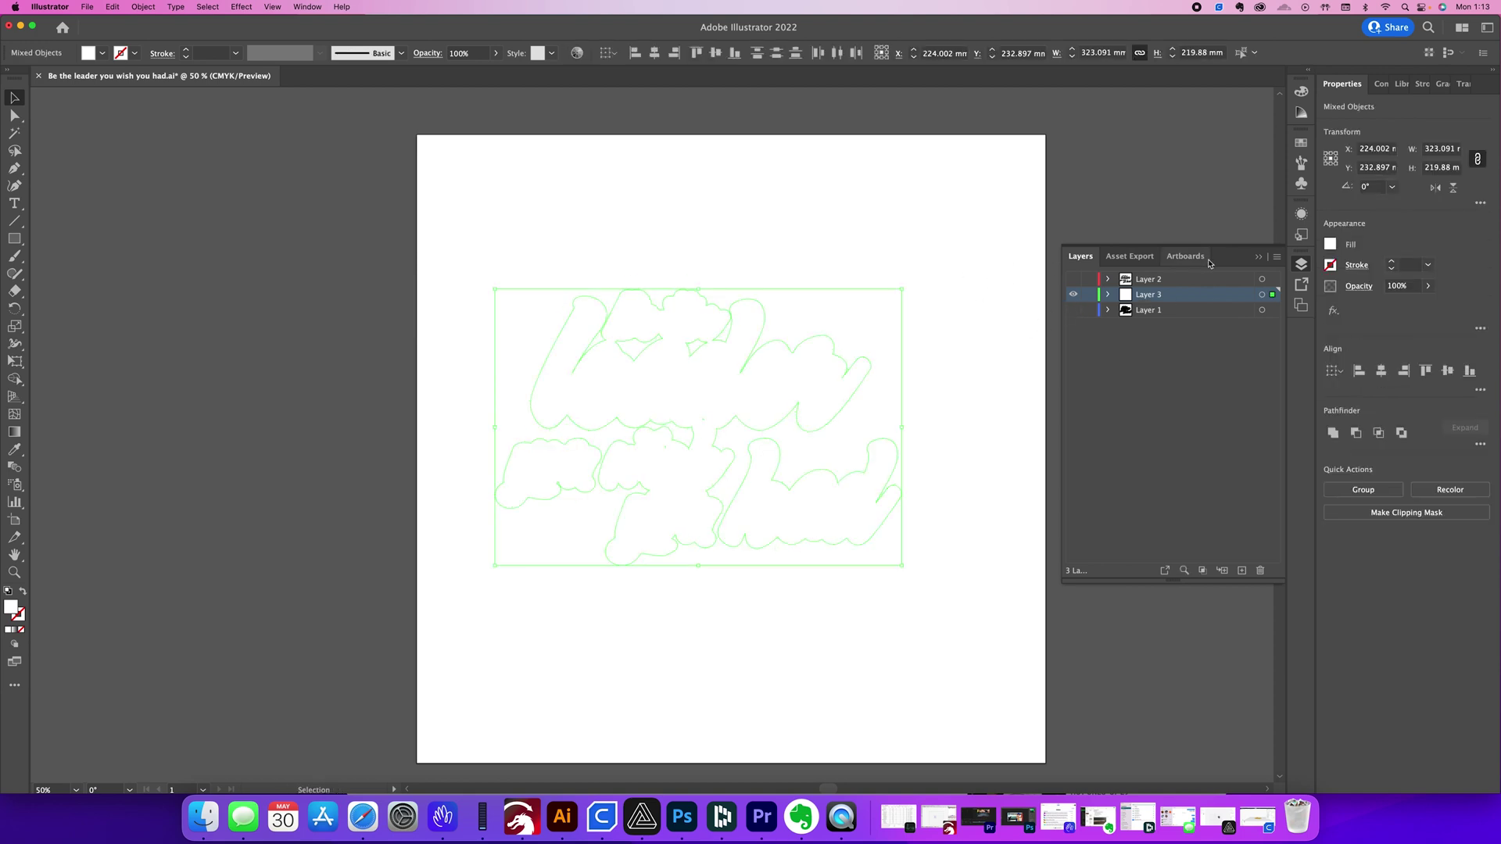
click(1330, 245)
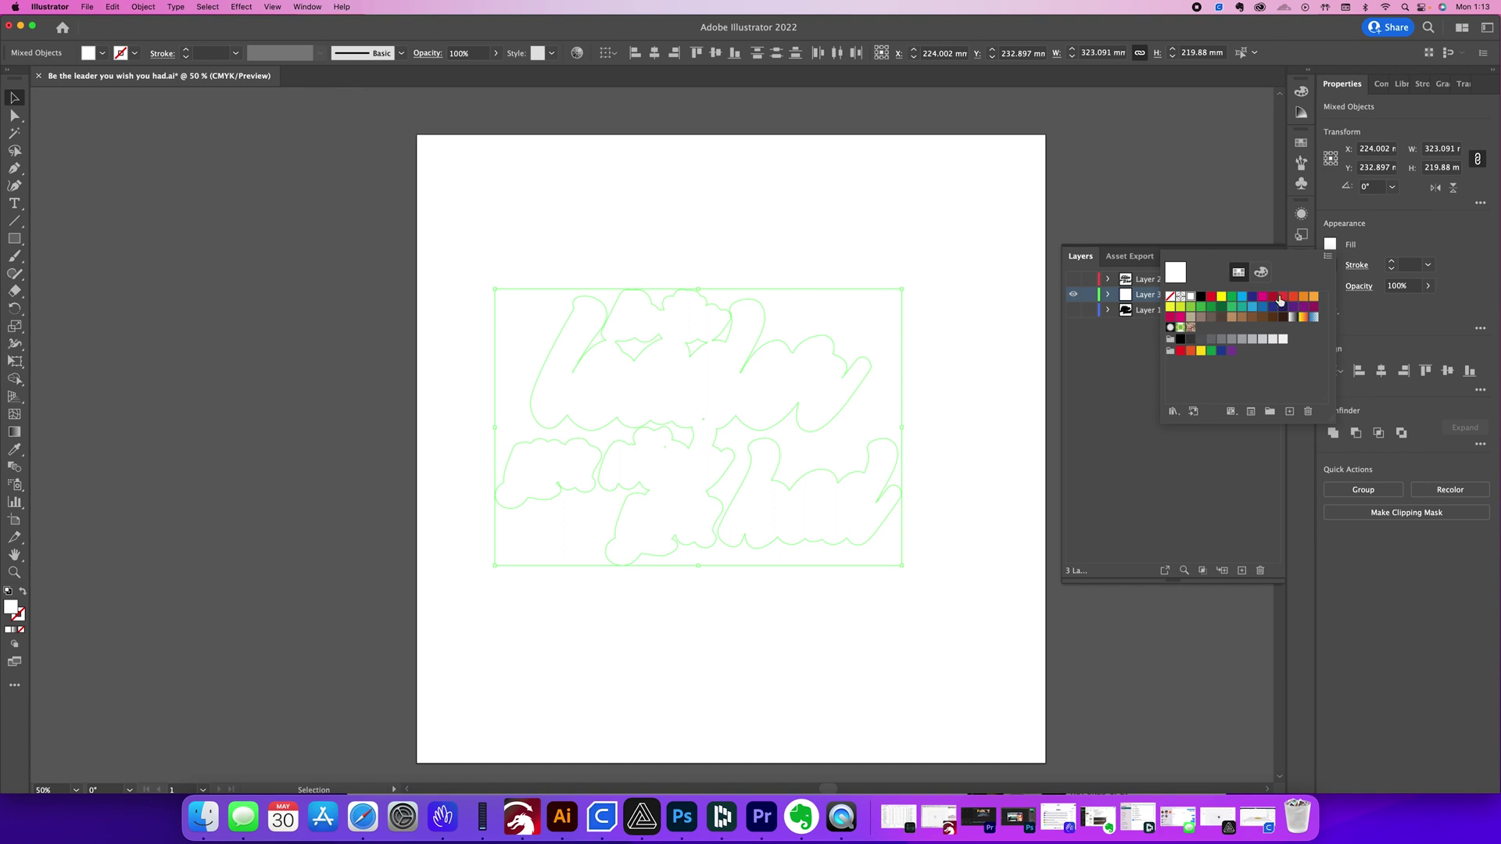
click(1221, 296)
click(724, 602)
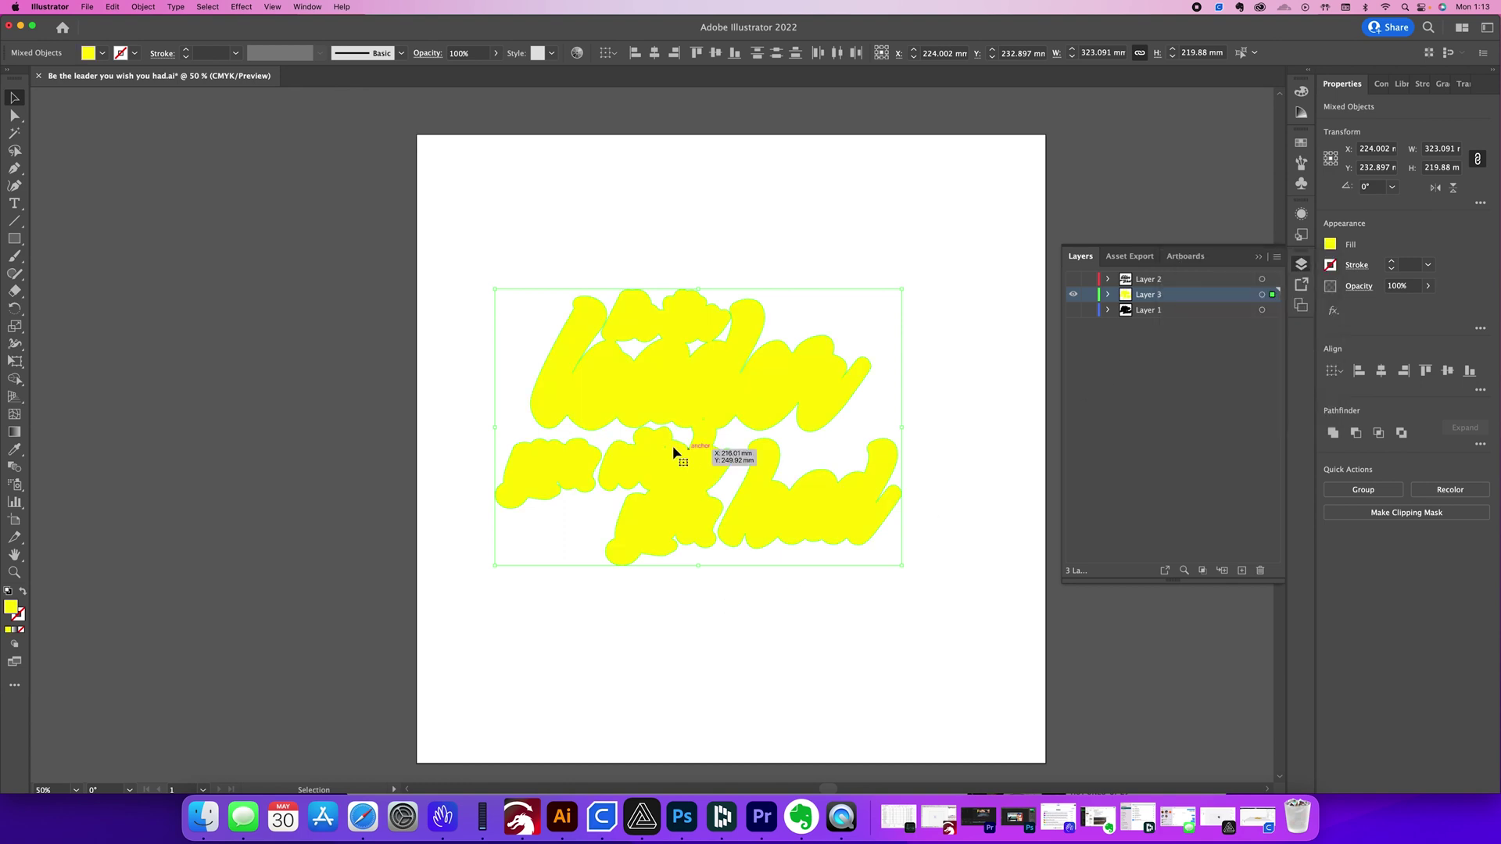
Draw a small patch rectangle over a gap in the lettering, trying and undoing a Unite
click(14, 238)
mouse_move(659, 443)
mouse_down()
mouse_move(667, 454)
mouse_move(693, 407)
mouse_move(717, 430)
mouse_up()
click(14, 97)
click(578, 631)
click(764, 345)
click(705, 606)
drag(705, 602, 650, 345)
click(1333, 433)
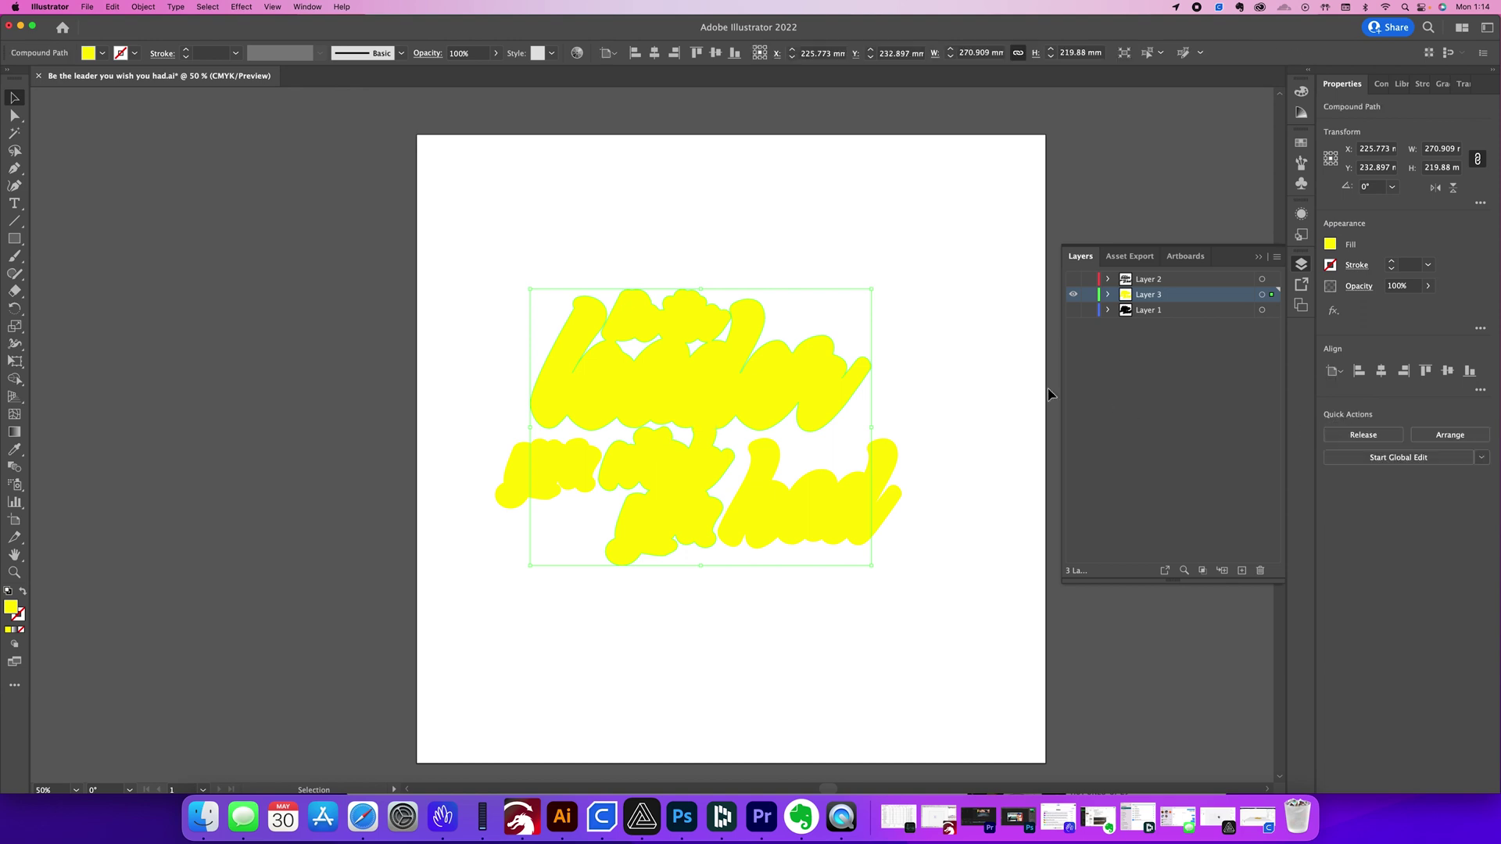
key(super+z)
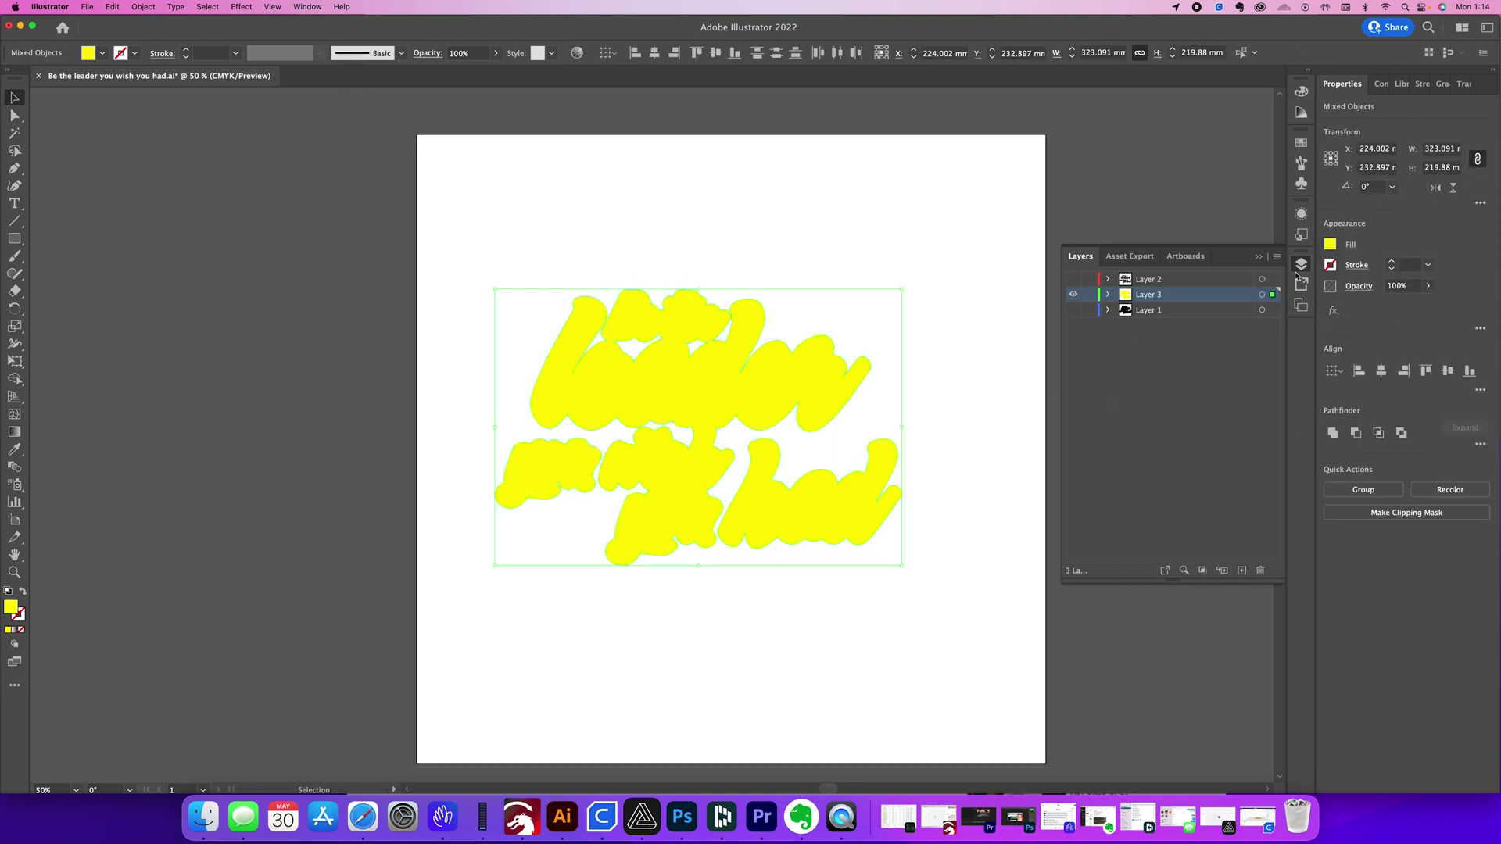
Refill the lettering white and show the black outline lettering layer
click(1331, 244)
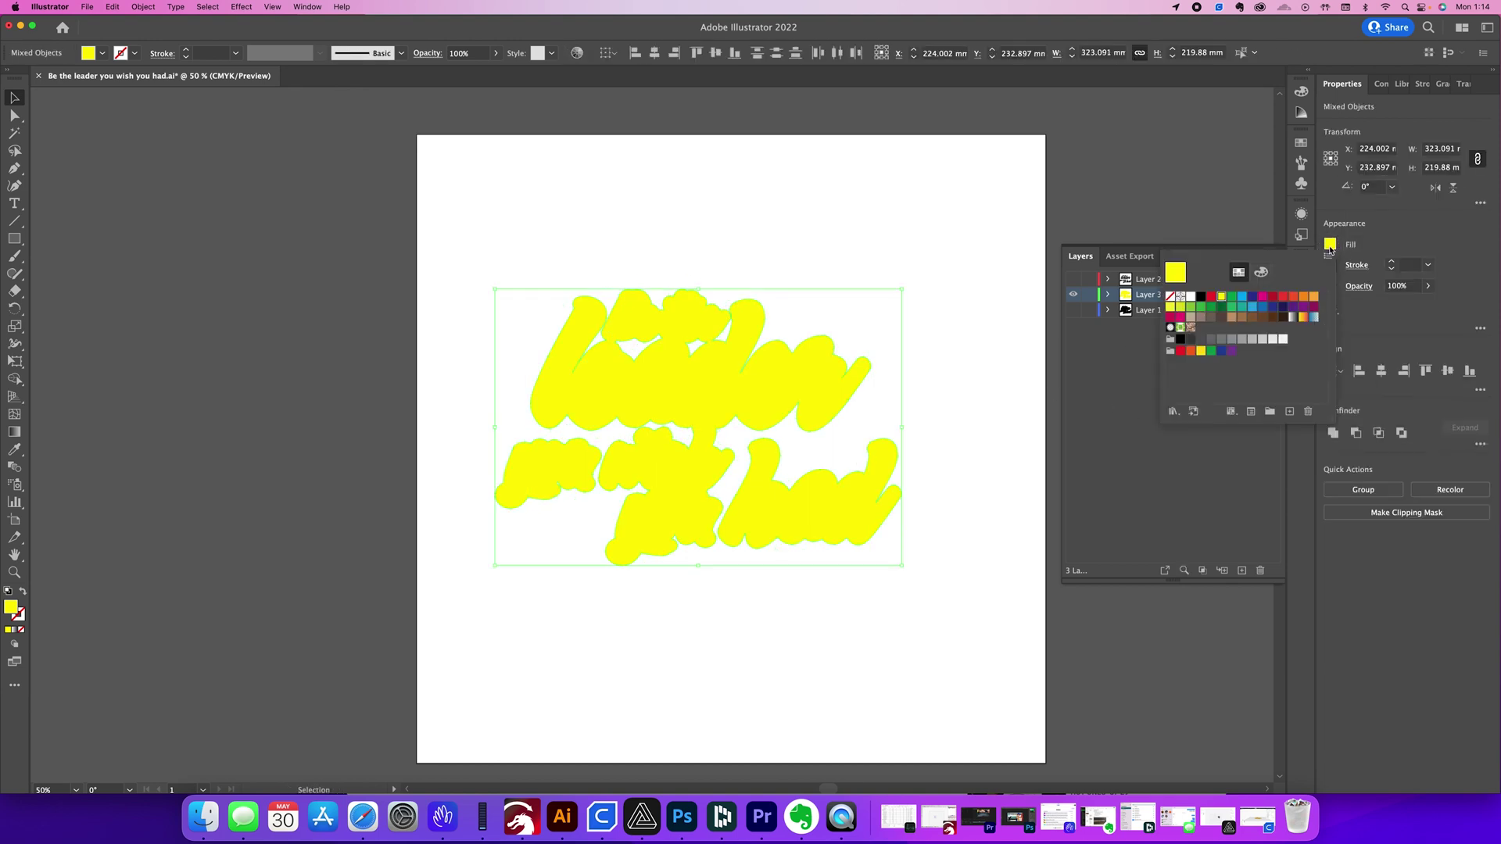
click(1191, 297)
click(996, 305)
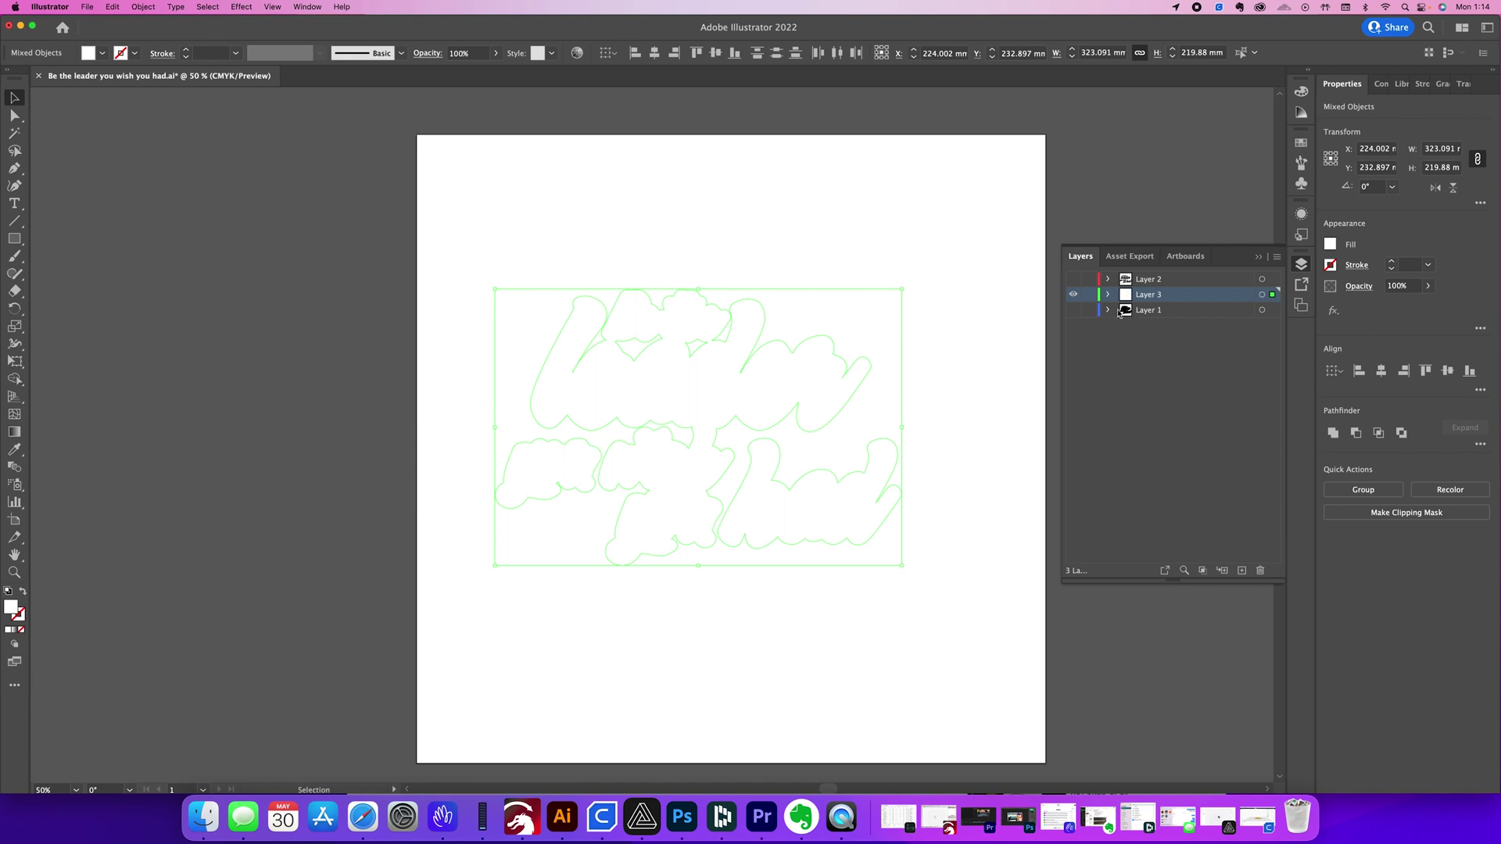
click(1073, 311)
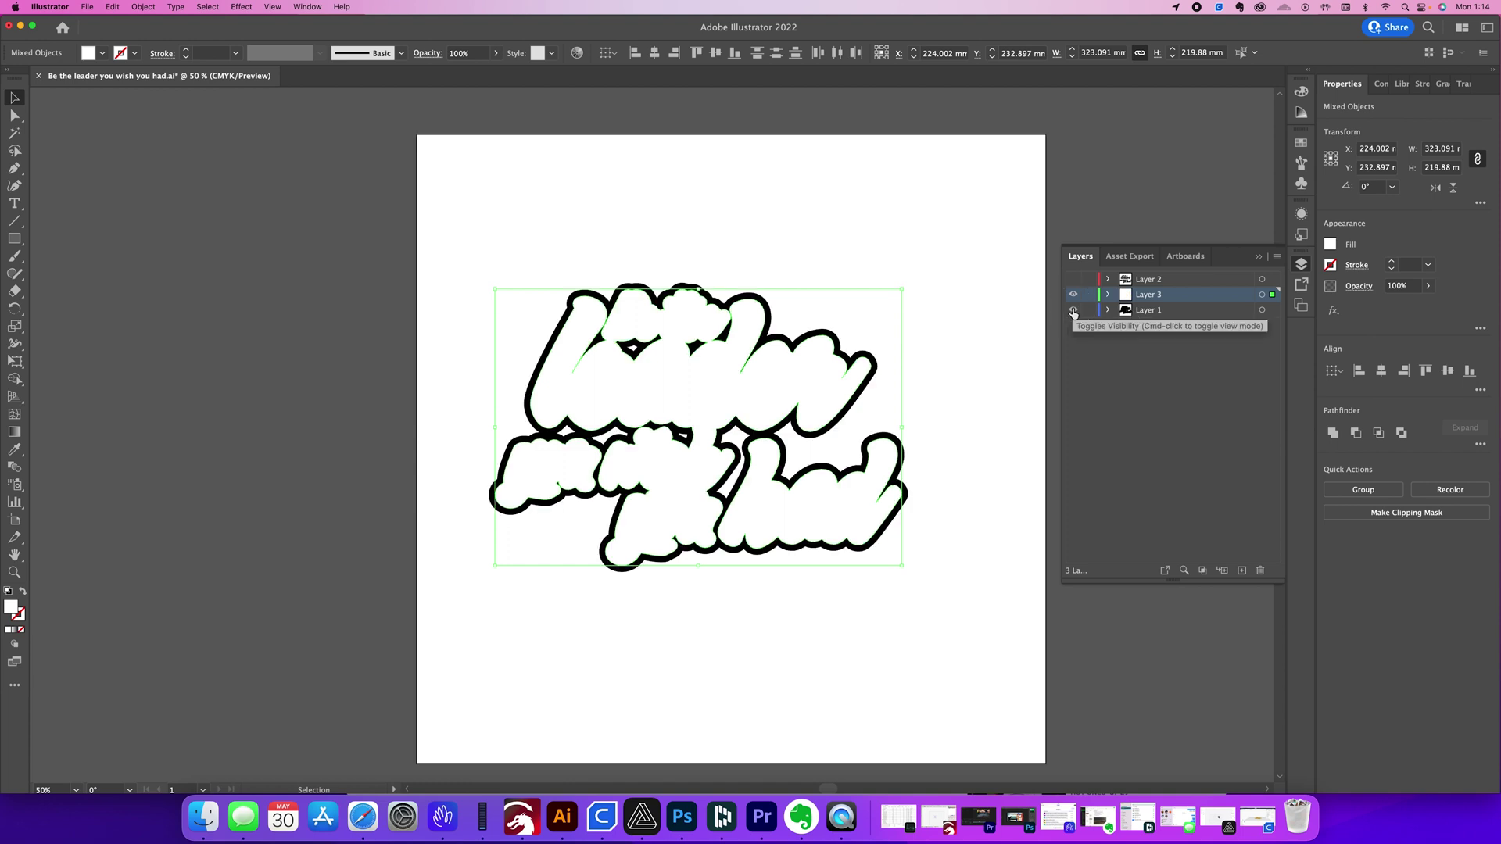
Hide Layer 3 and unite Layer 1's black lettering into one solid shape
click(1074, 295)
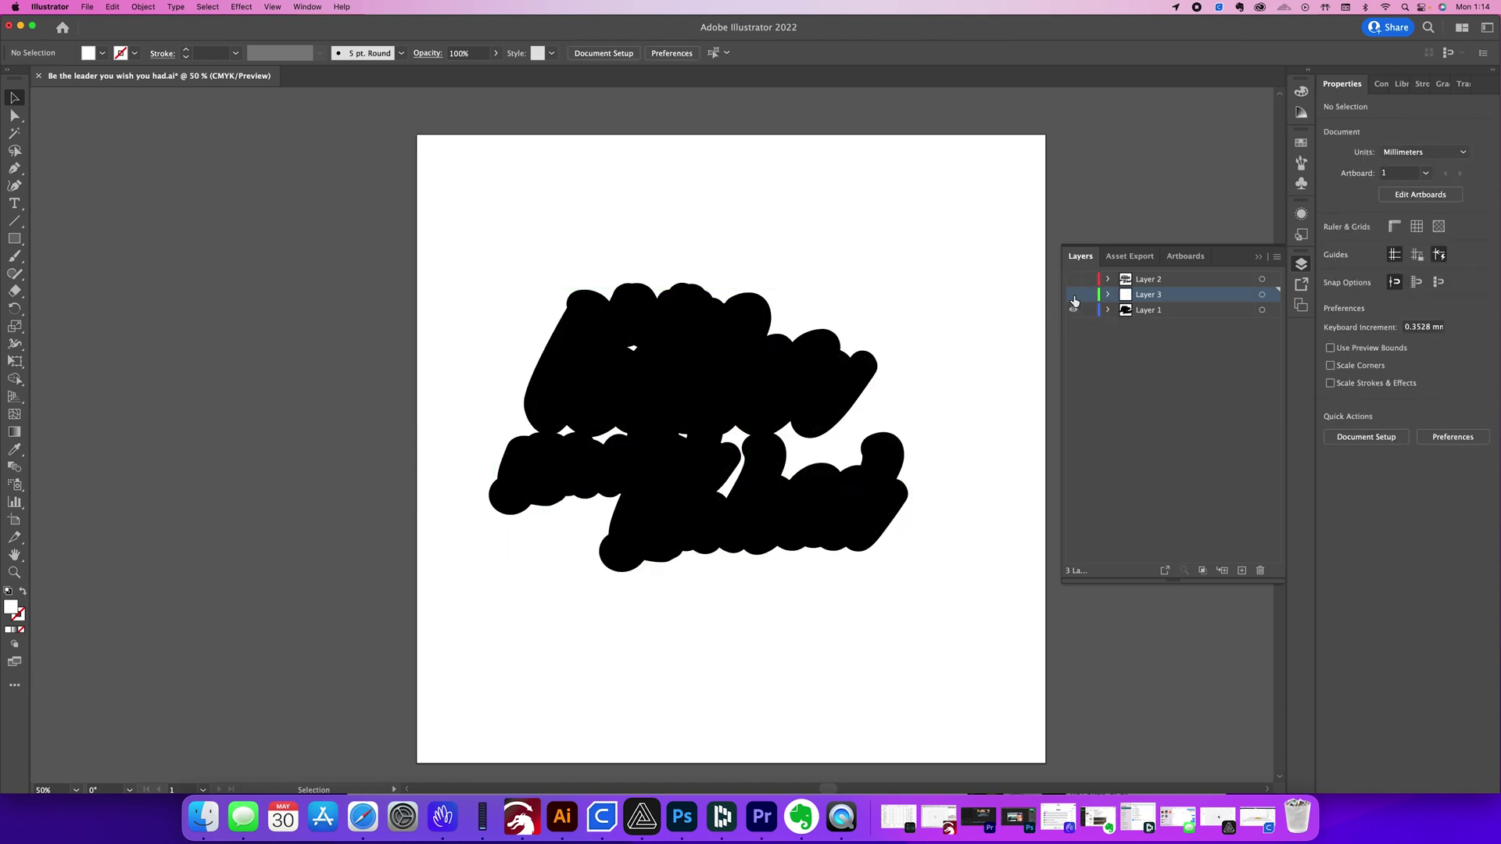
click(1073, 294)
click(1074, 295)
drag(884, 280, 494, 549)
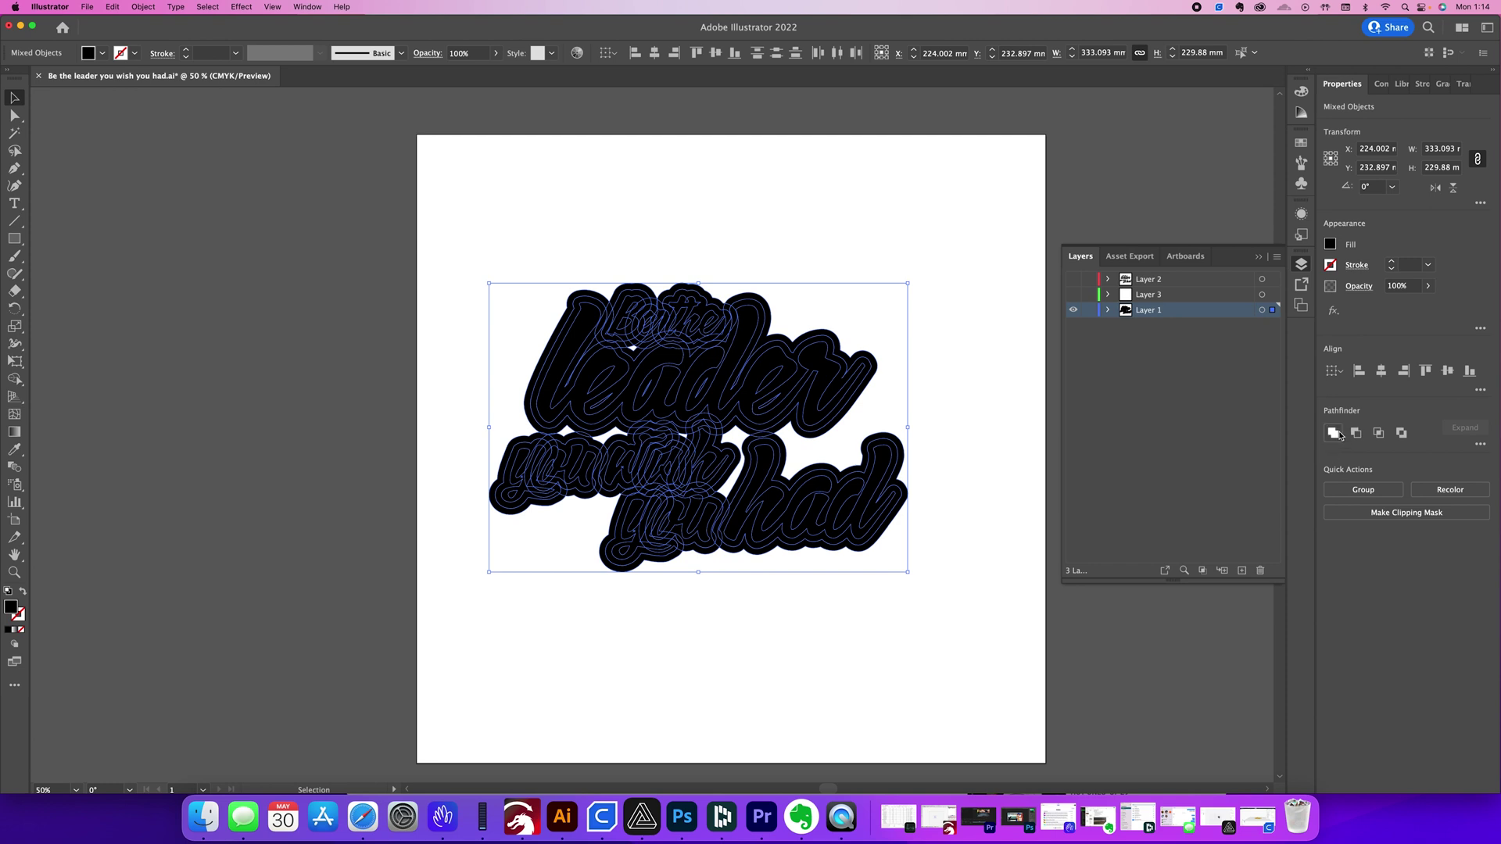
click(1333, 433)
click(963, 401)
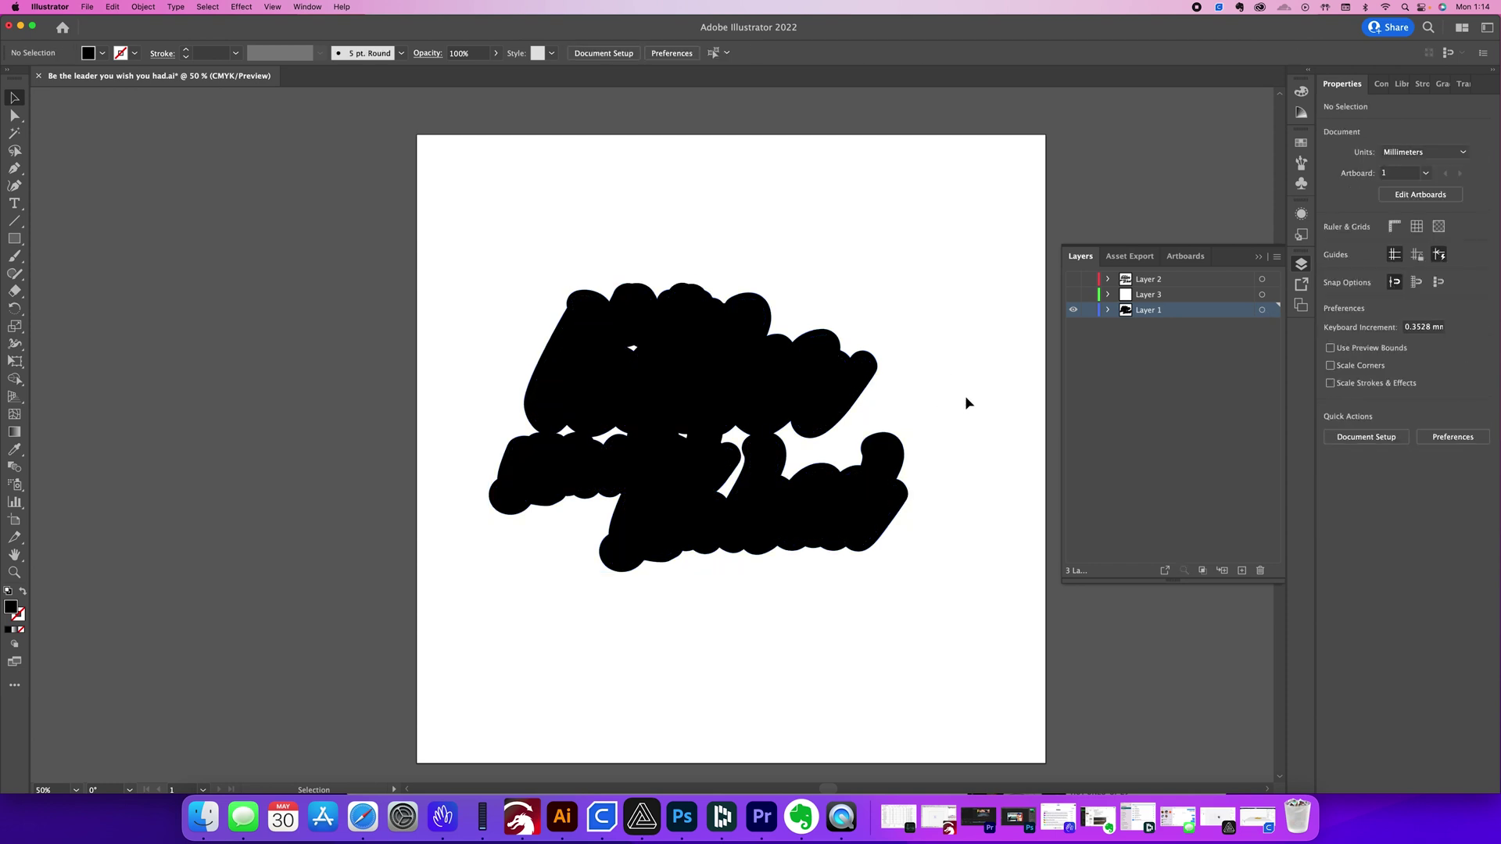
Show Layer 3's white lettering, hide Layer 2's black lettering, and select all the artwork
click(1072, 295)
click(1073, 295)
click(1073, 294)
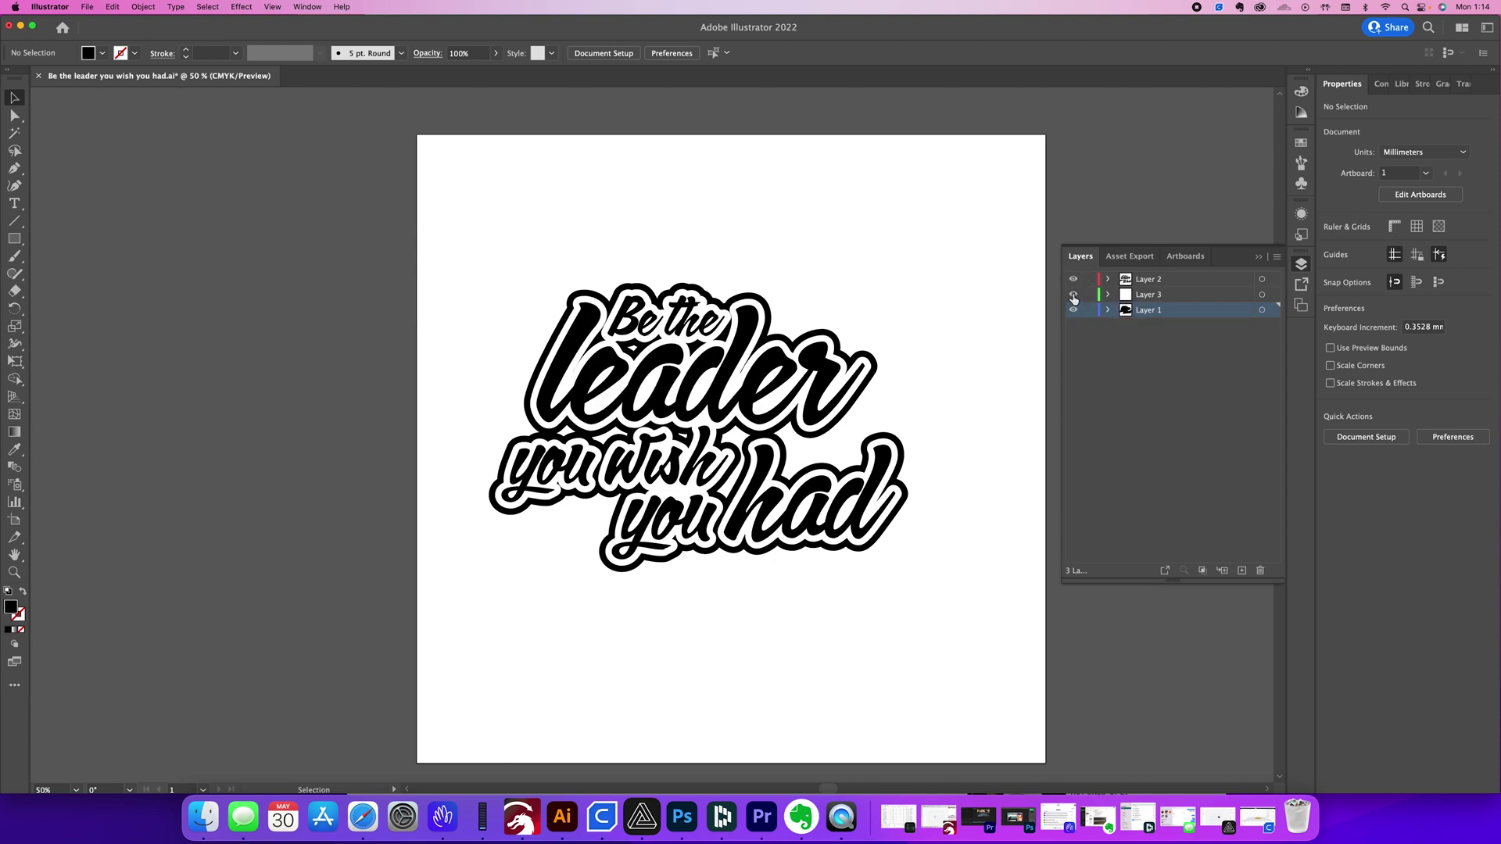
click(1073, 279)
click(1073, 295)
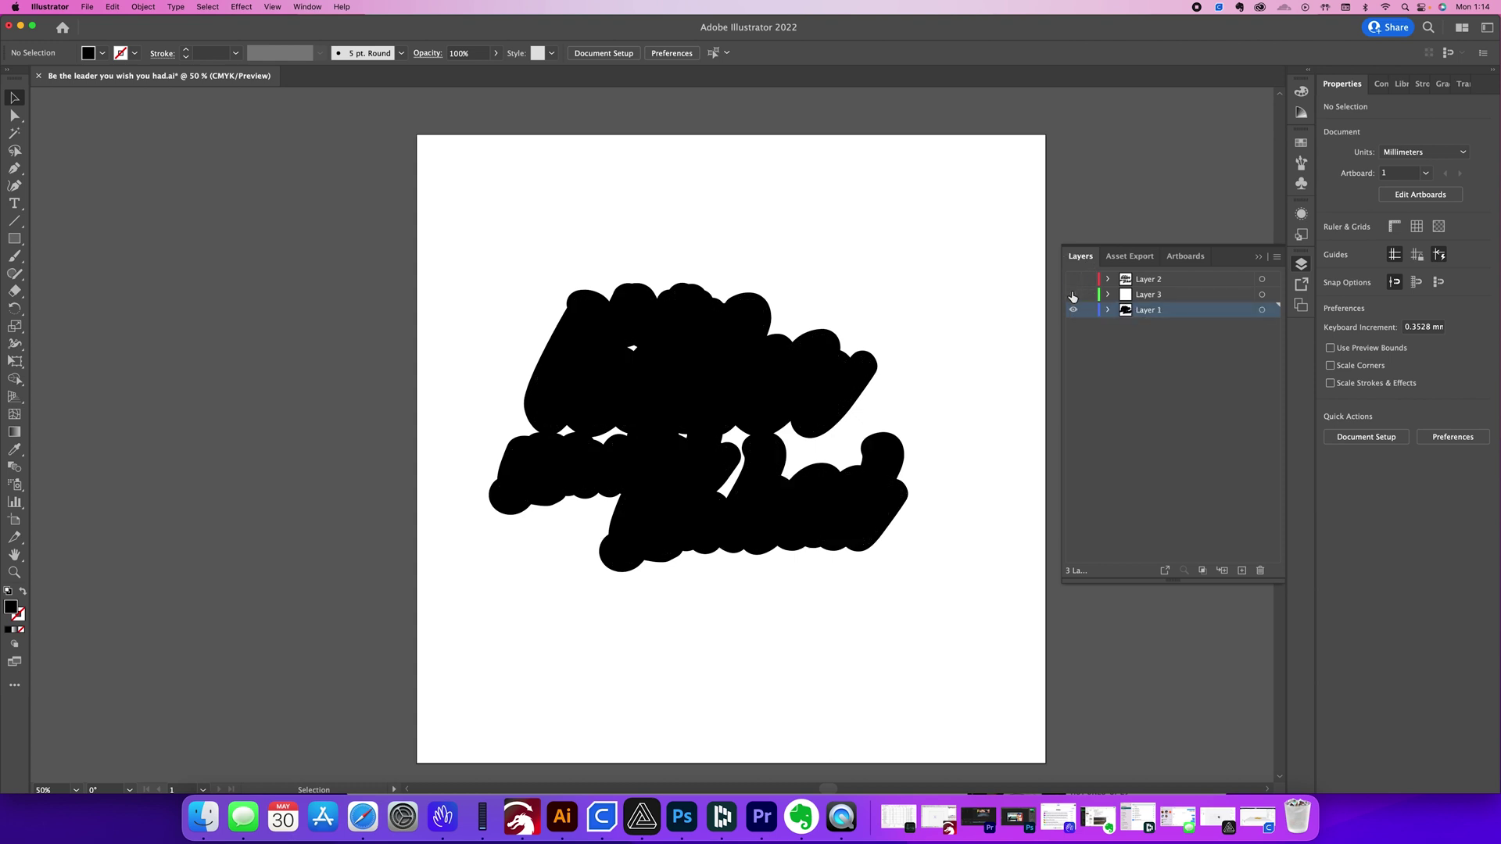
click(1073, 294)
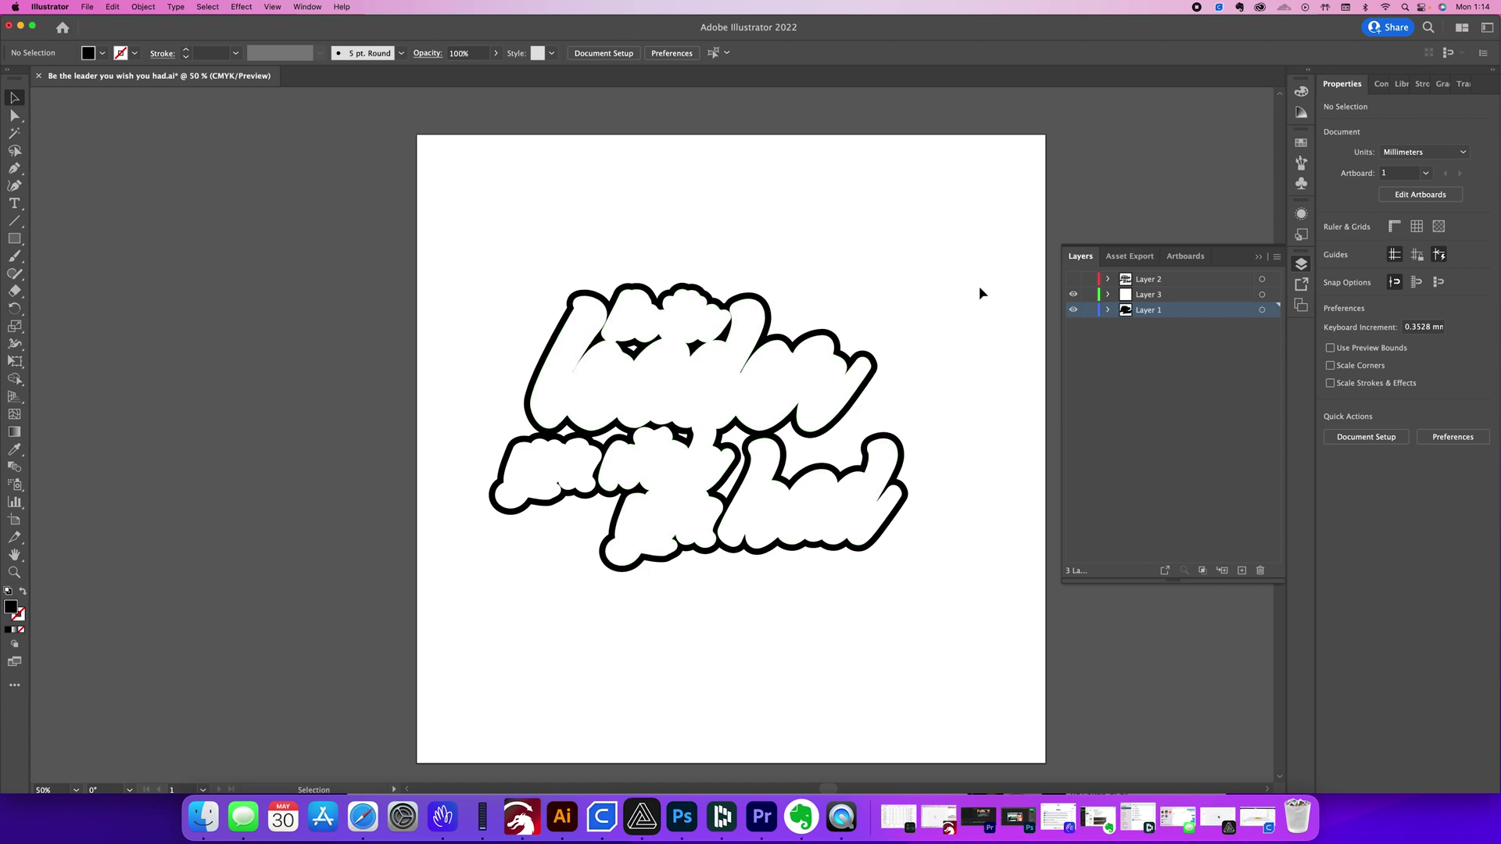
key(super+a)
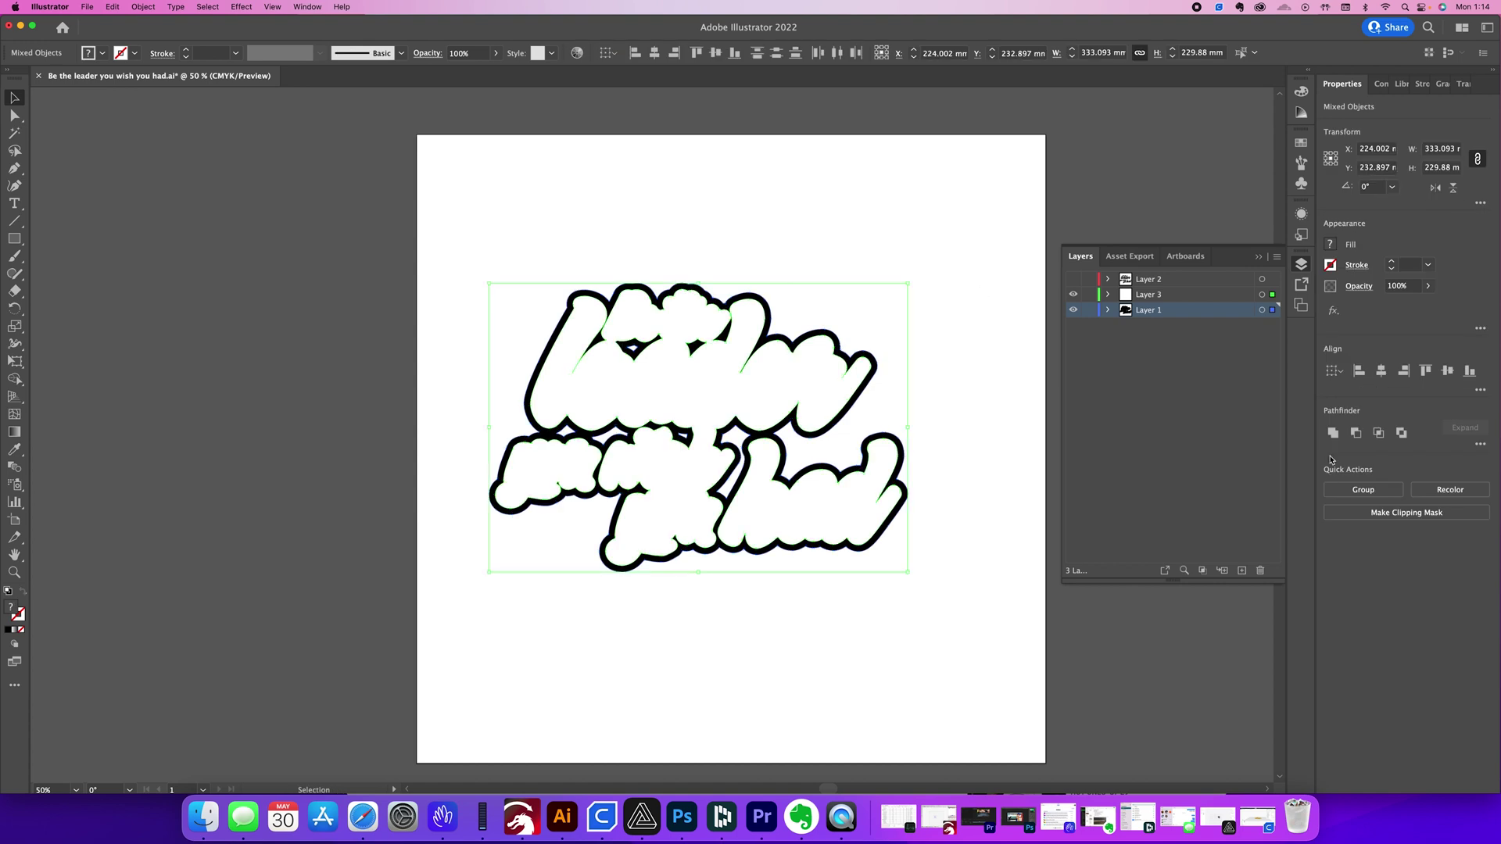
Subtract the white silhouette from the black shape with Minus Front, leaving the black outline
click(1333, 432)
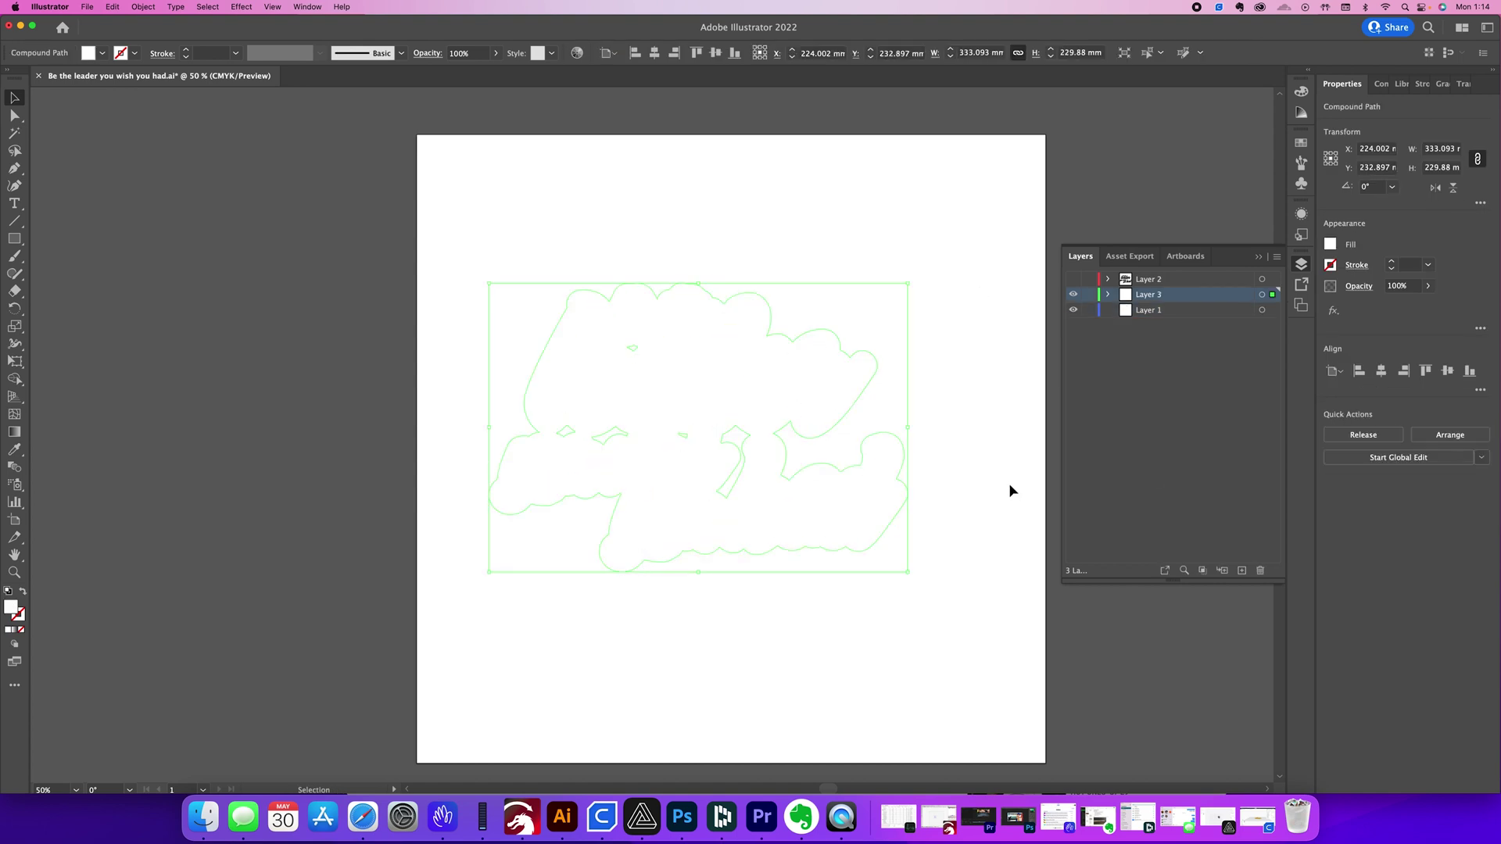
key(super+h)
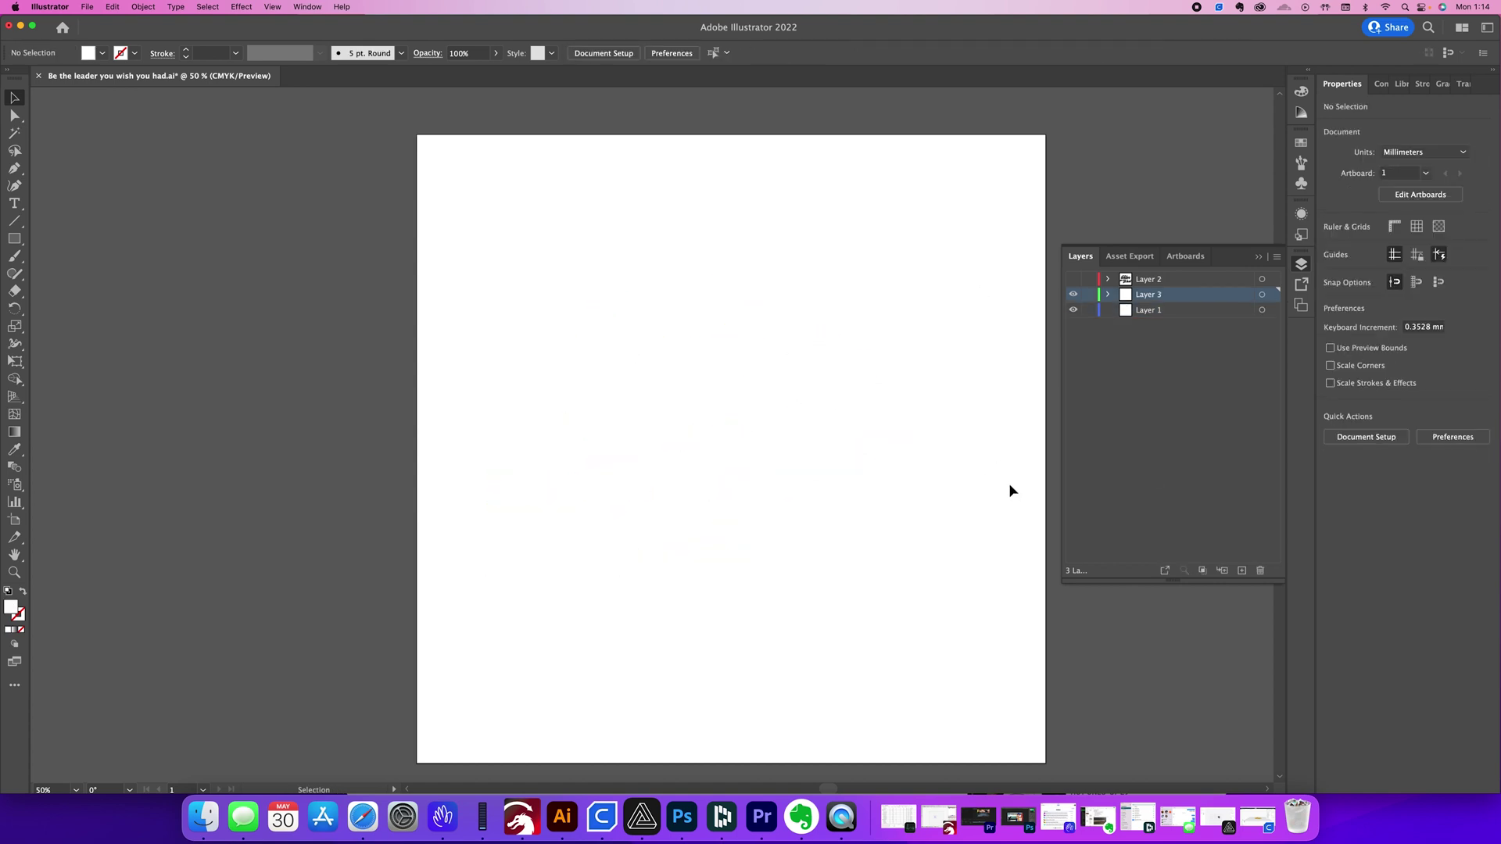
key(super+z)
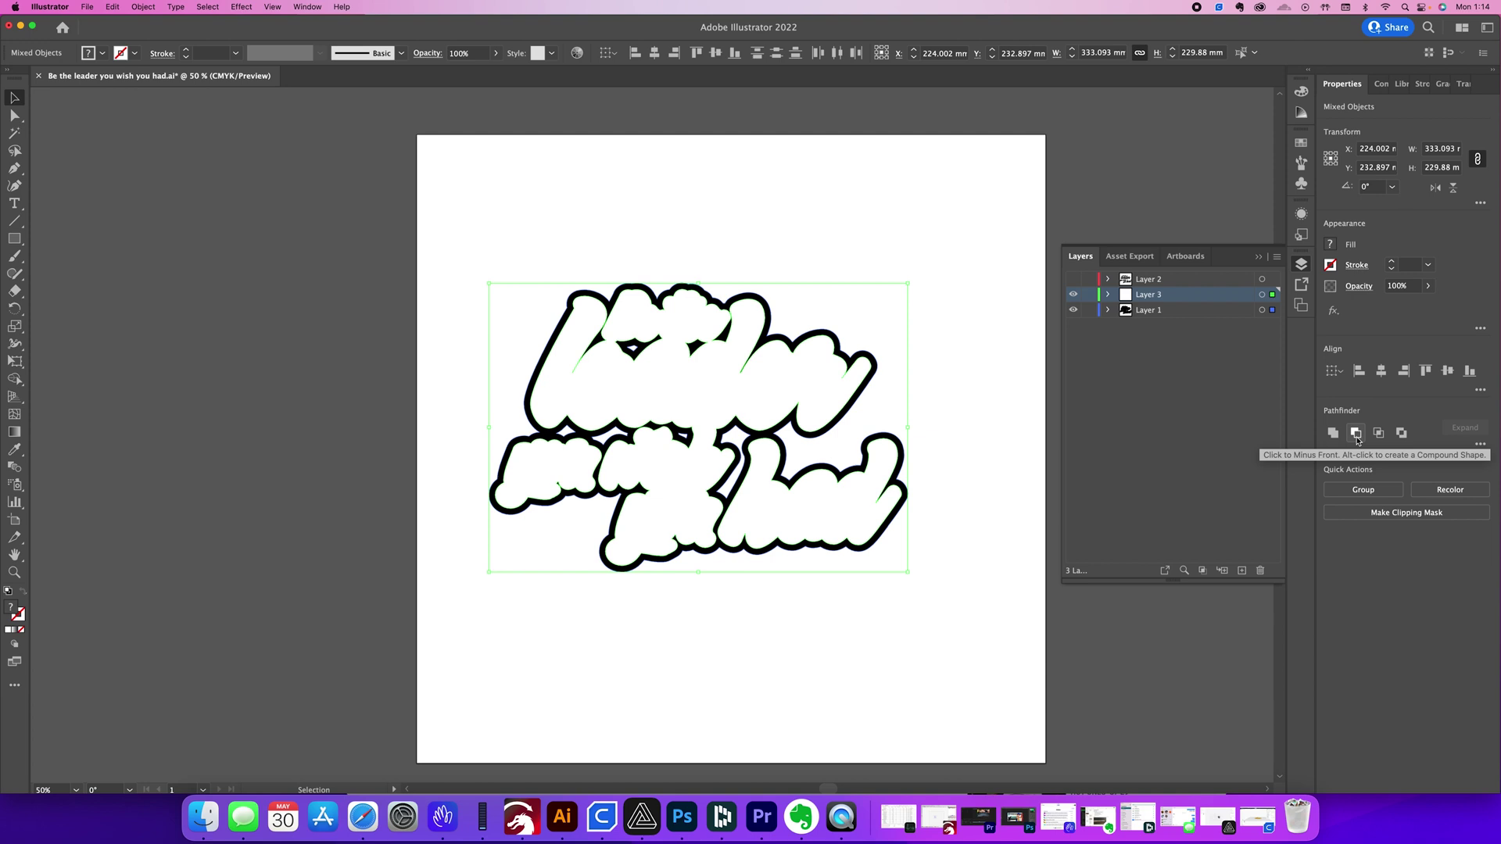
click(1357, 434)
click(907, 400)
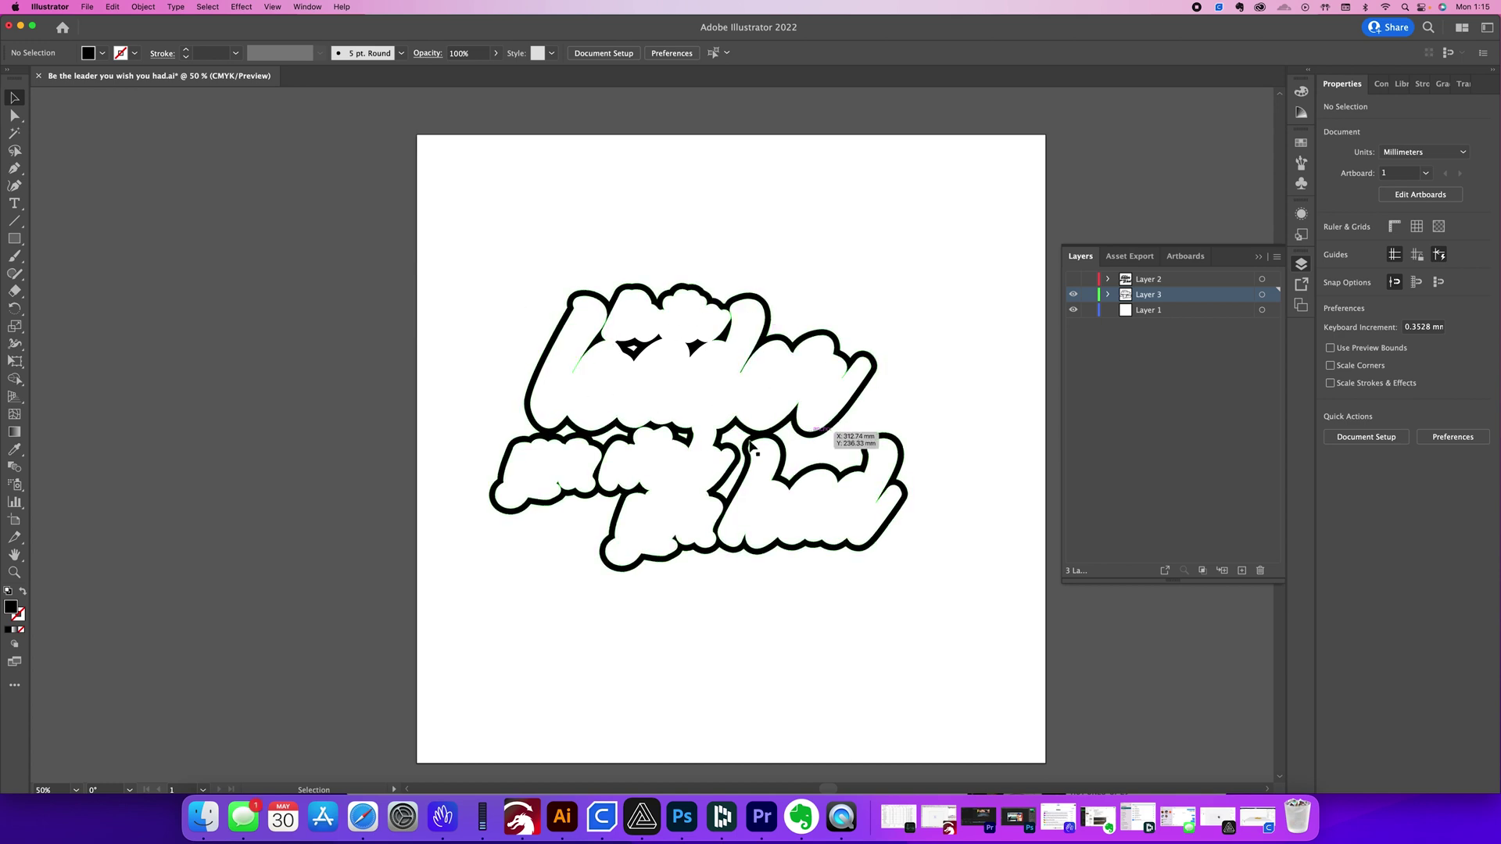
Delete Layer 1, then toggle Layer 2's lettering off and on to check the outline
click(1153, 311)
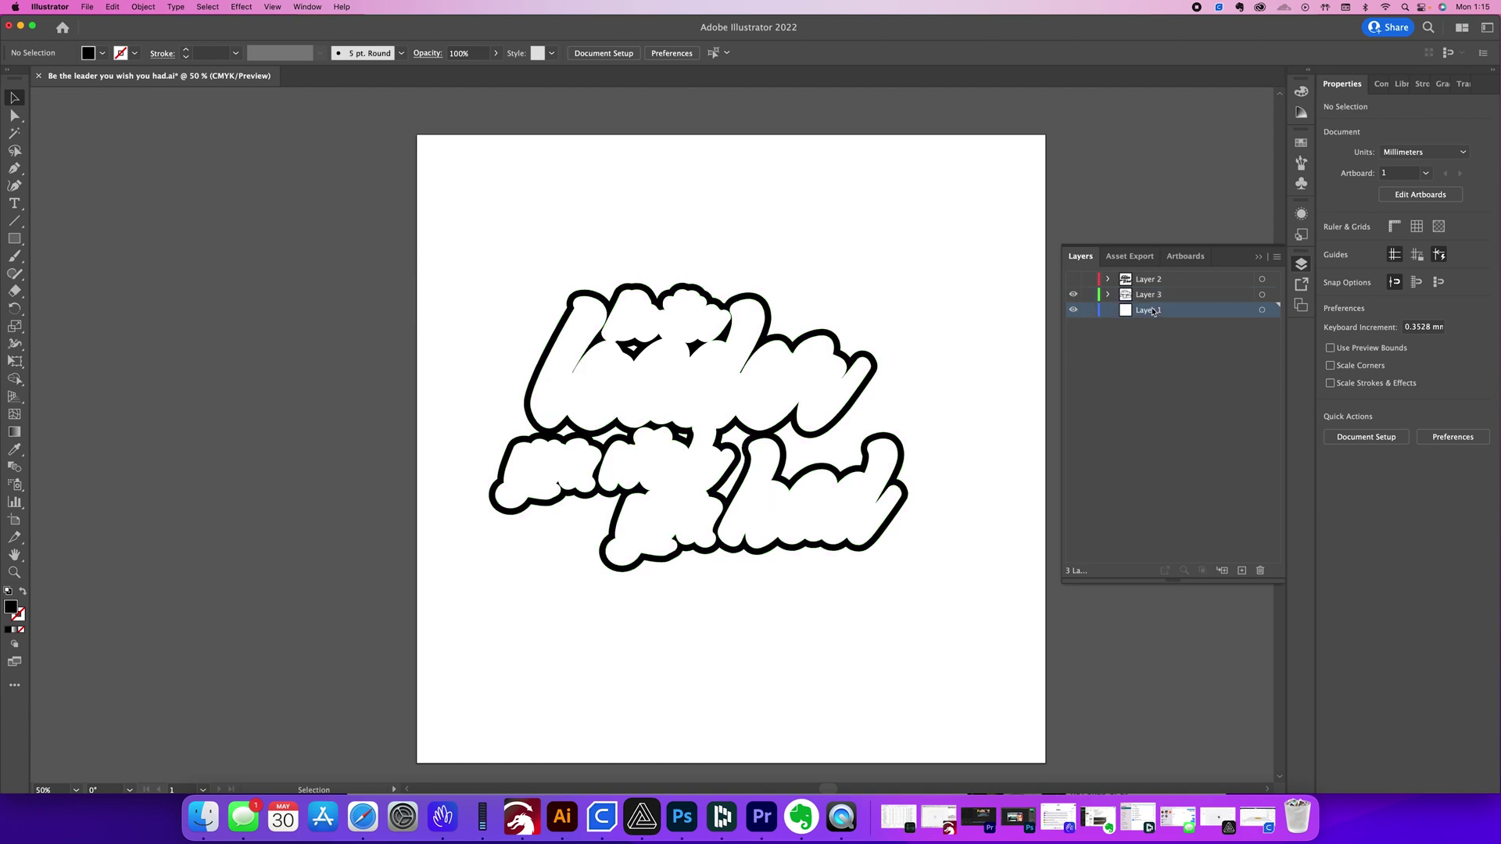
click(1261, 572)
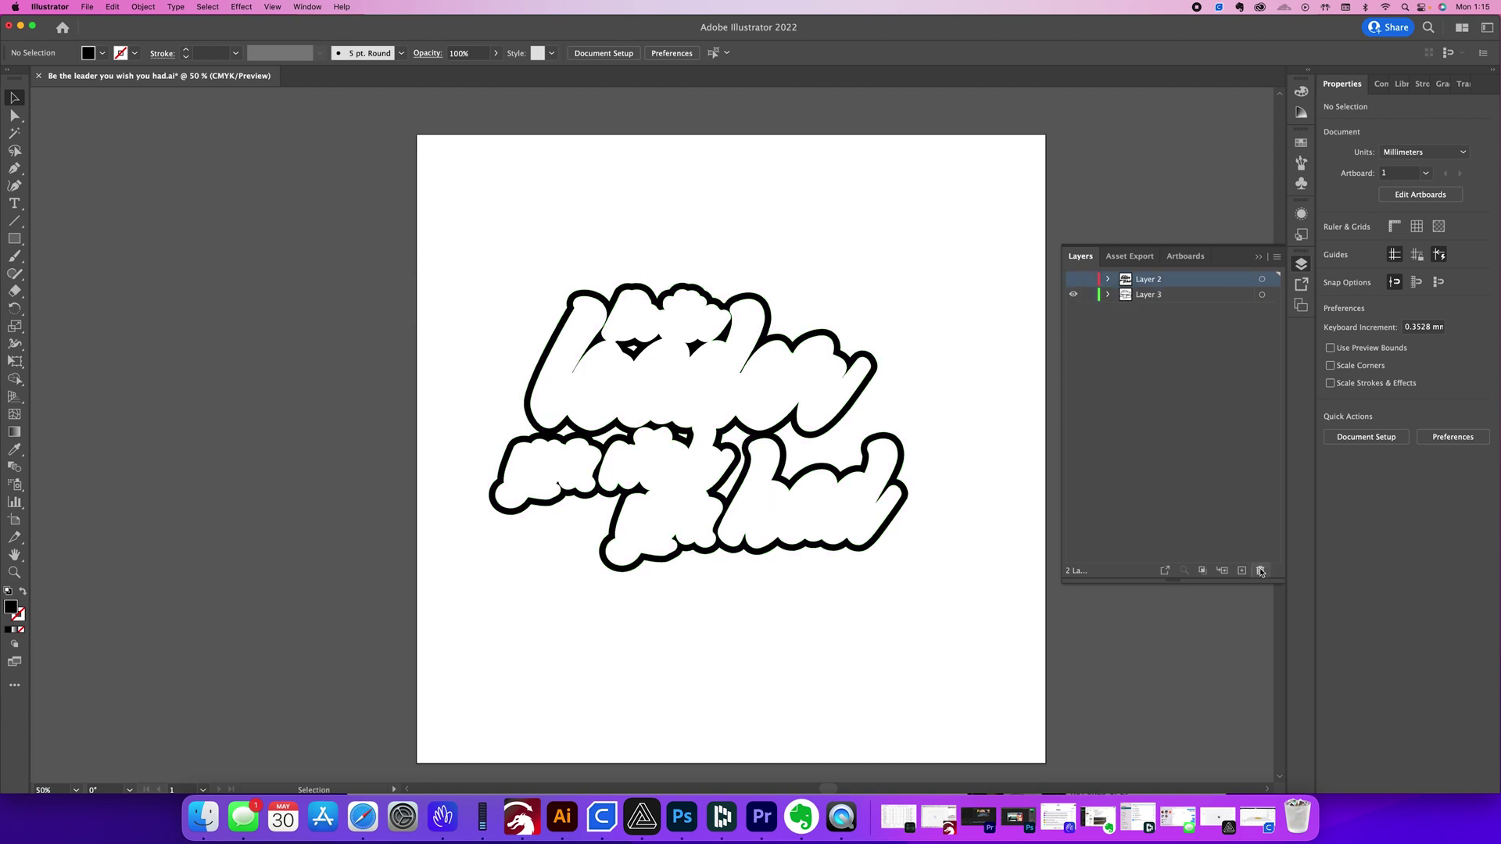
click(1074, 281)
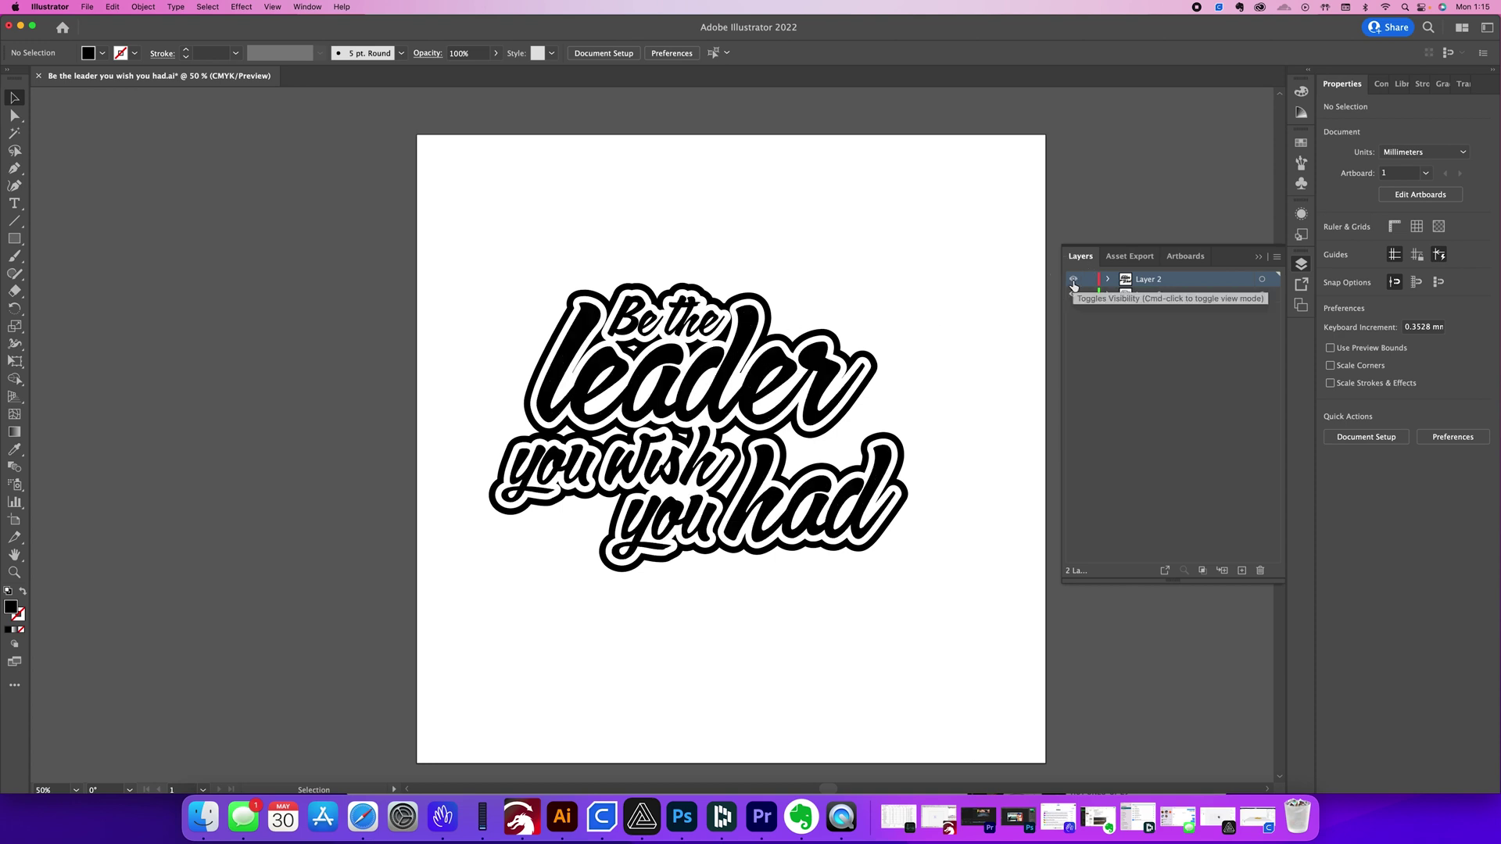
click(1074, 282)
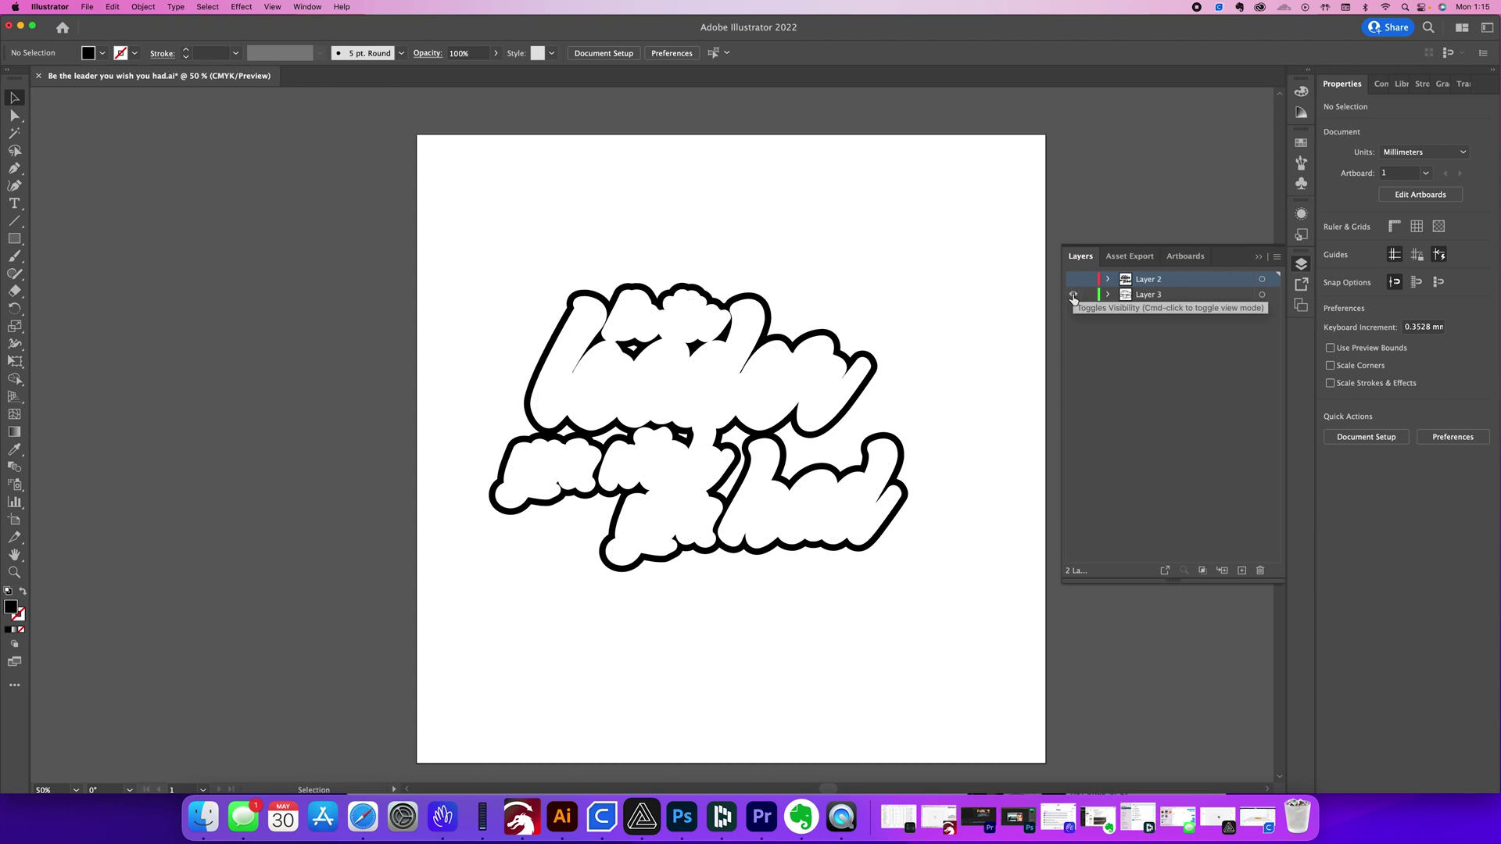
click(1073, 280)
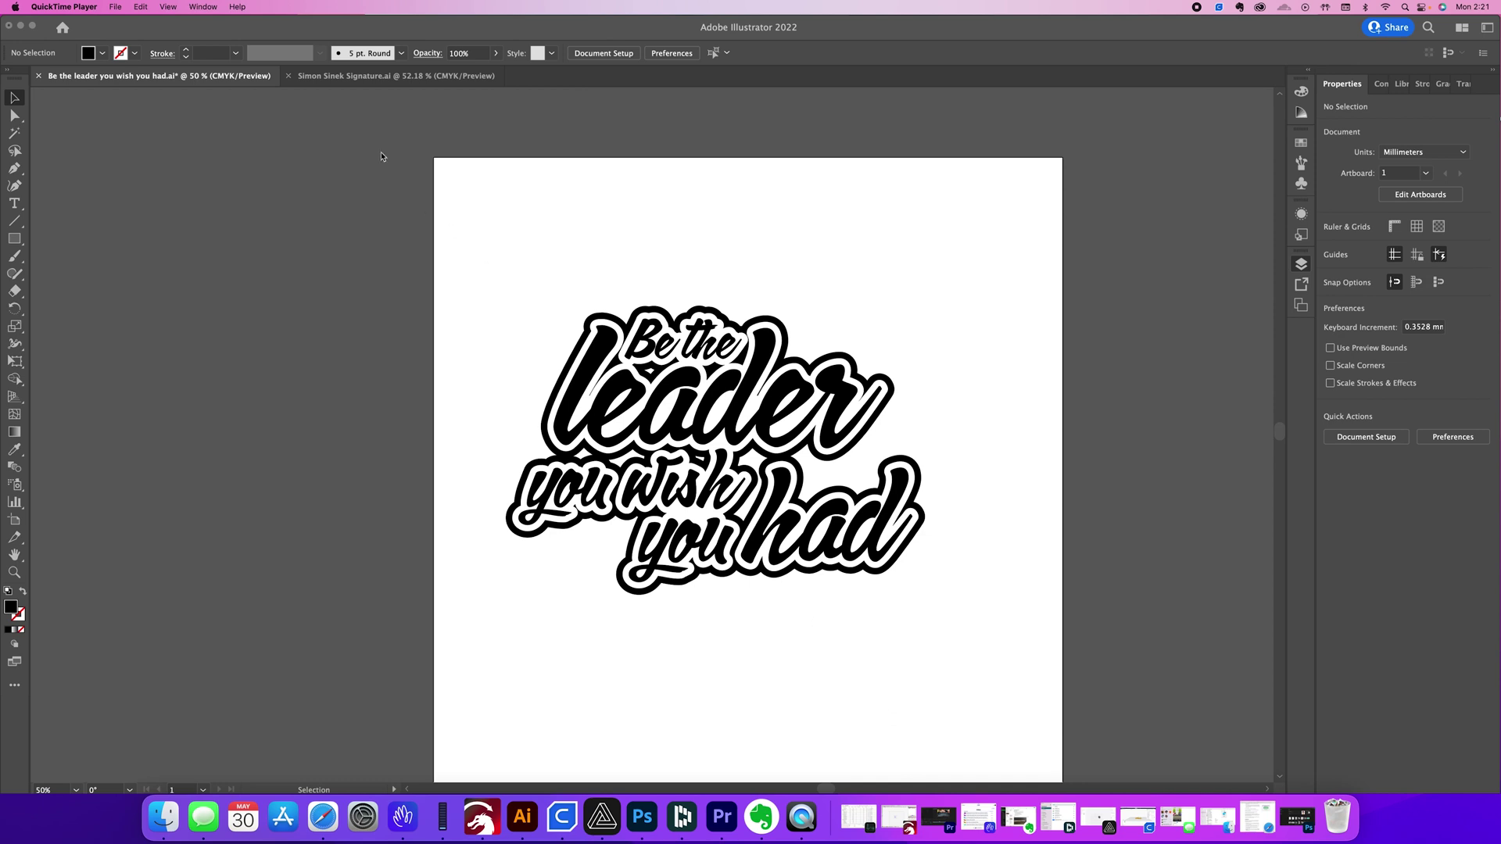
Select the signature artwork in the signature document
click(356, 93)
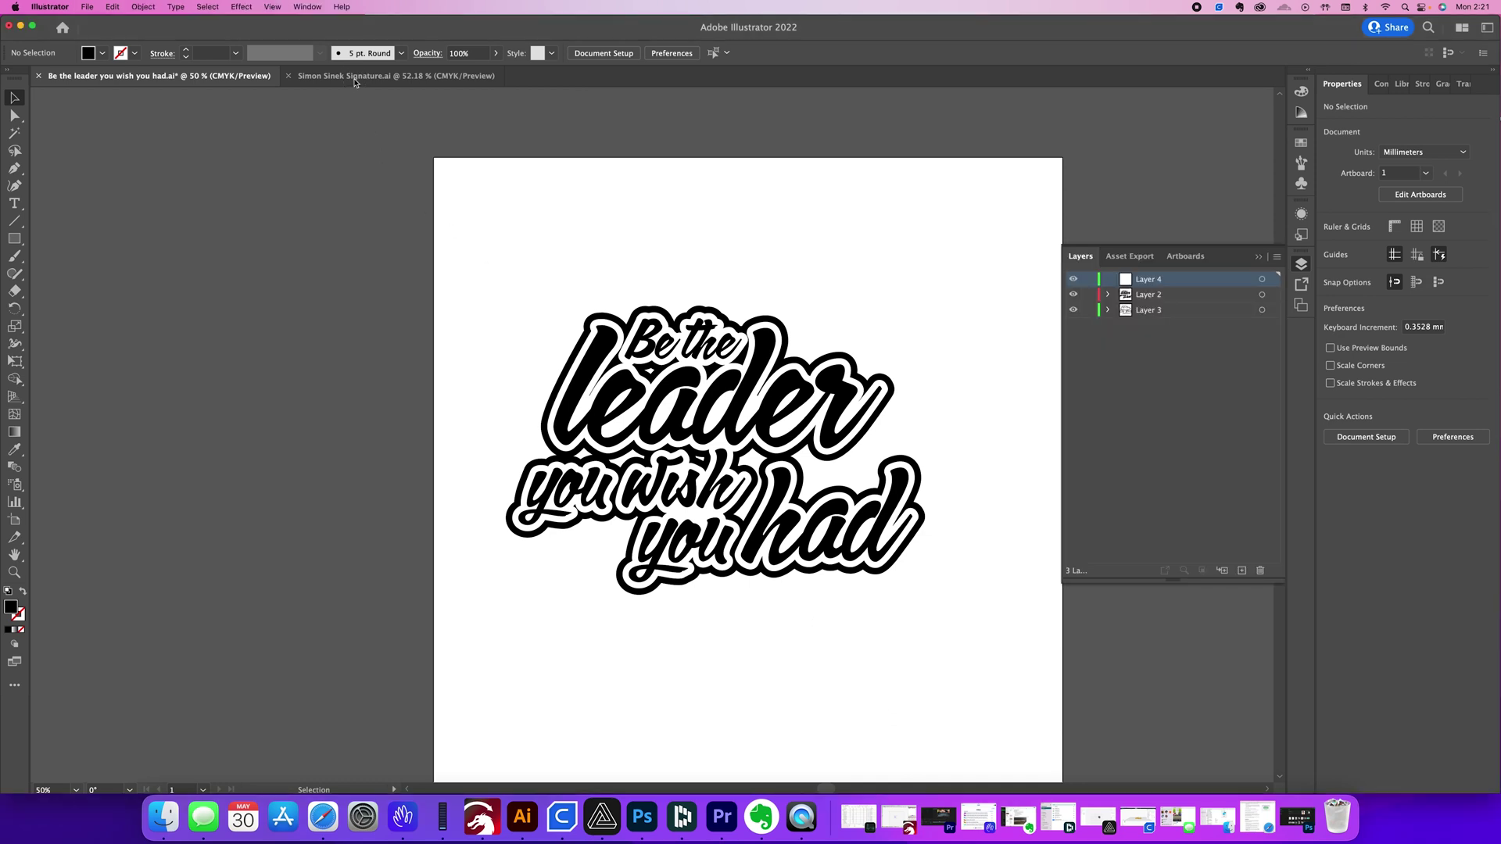
click(354, 78)
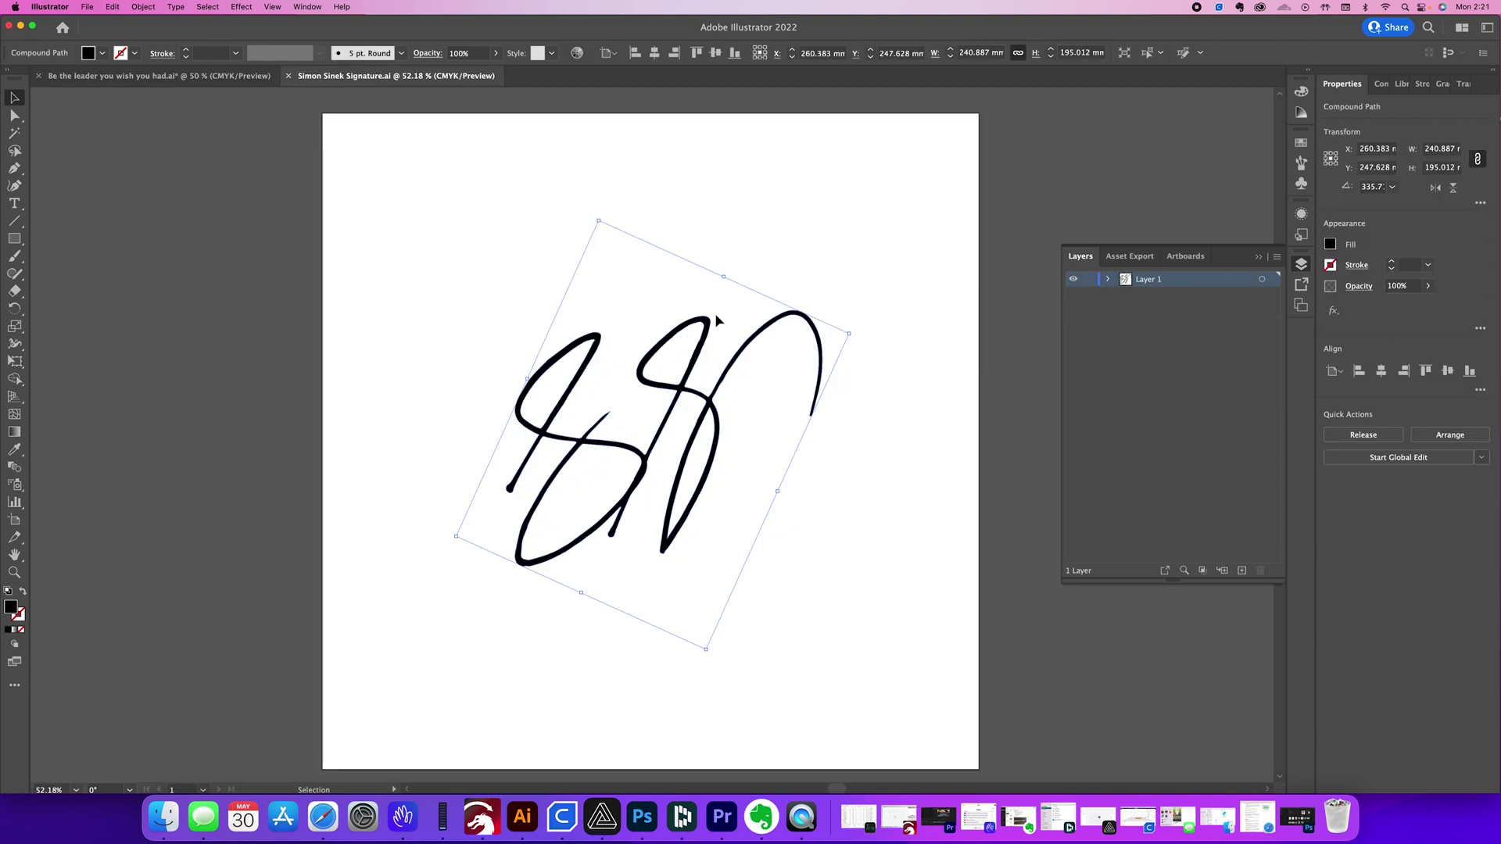
click(712, 332)
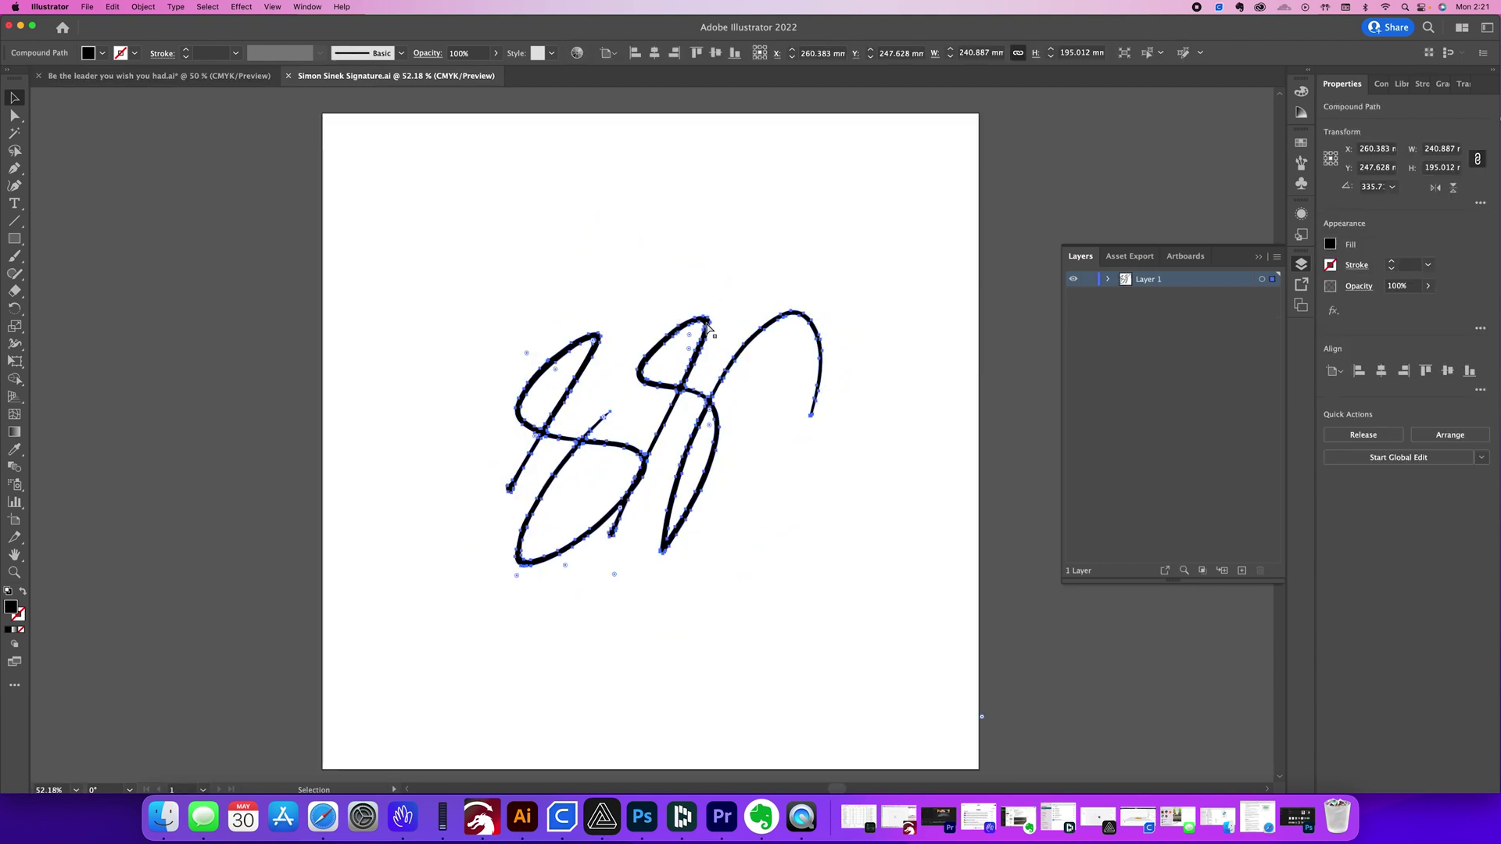
Paste the signature into Be the leader, shrink it to about 59 x 48 mm, and place it lower right
click(180, 80)
key(cmd+v)
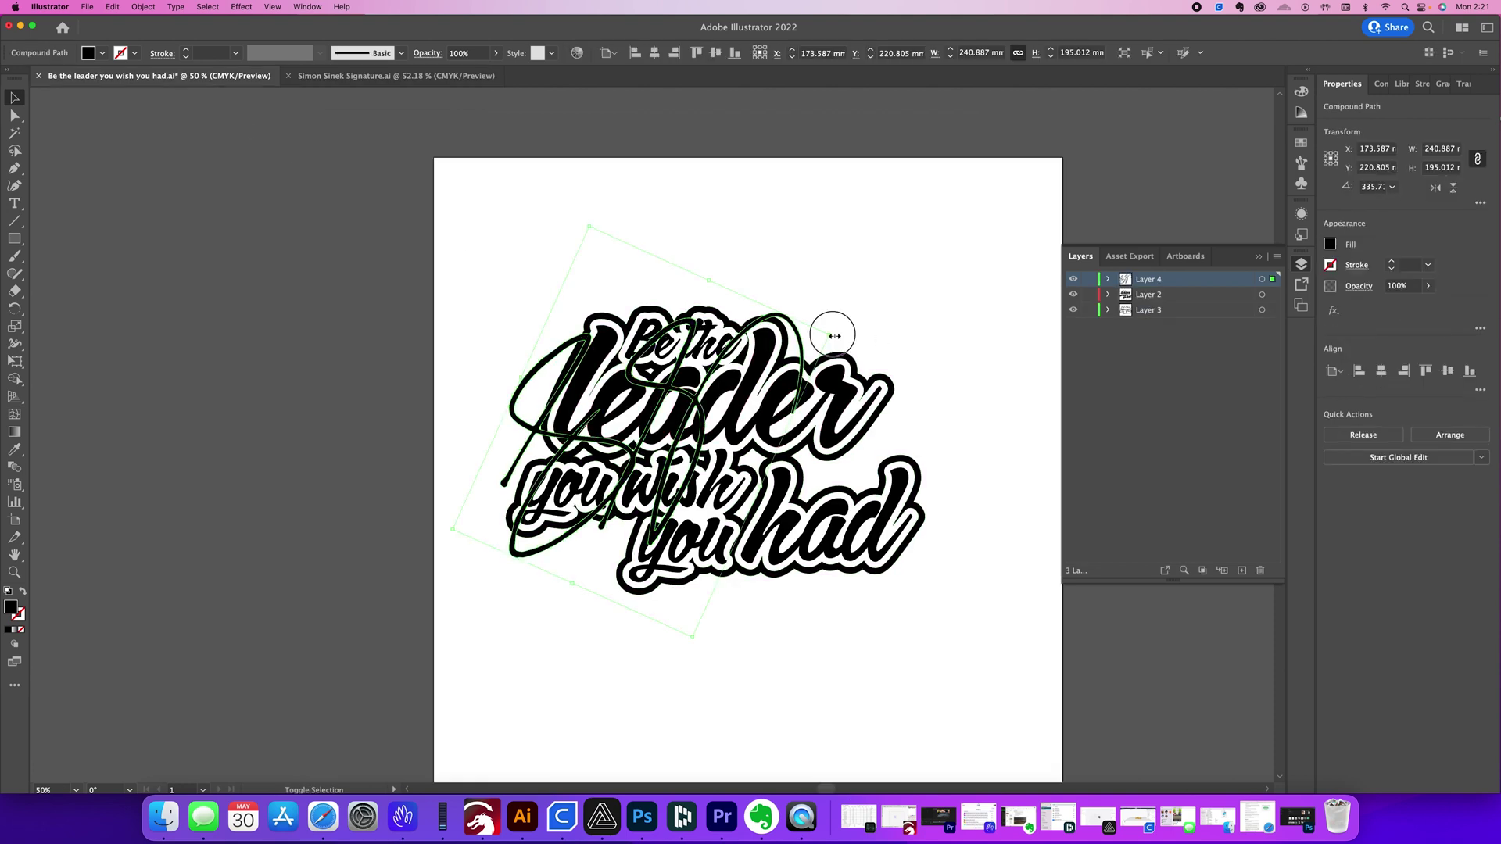
drag(832, 336, 589, 391)
mouse_move(539, 520)
mouse_down()
mouse_move(930, 602)
mouse_move(919, 606)
mouse_move(907, 599)
mouse_move(972, 574)
mouse_move(932, 588)
mouse_up()
click(969, 522)
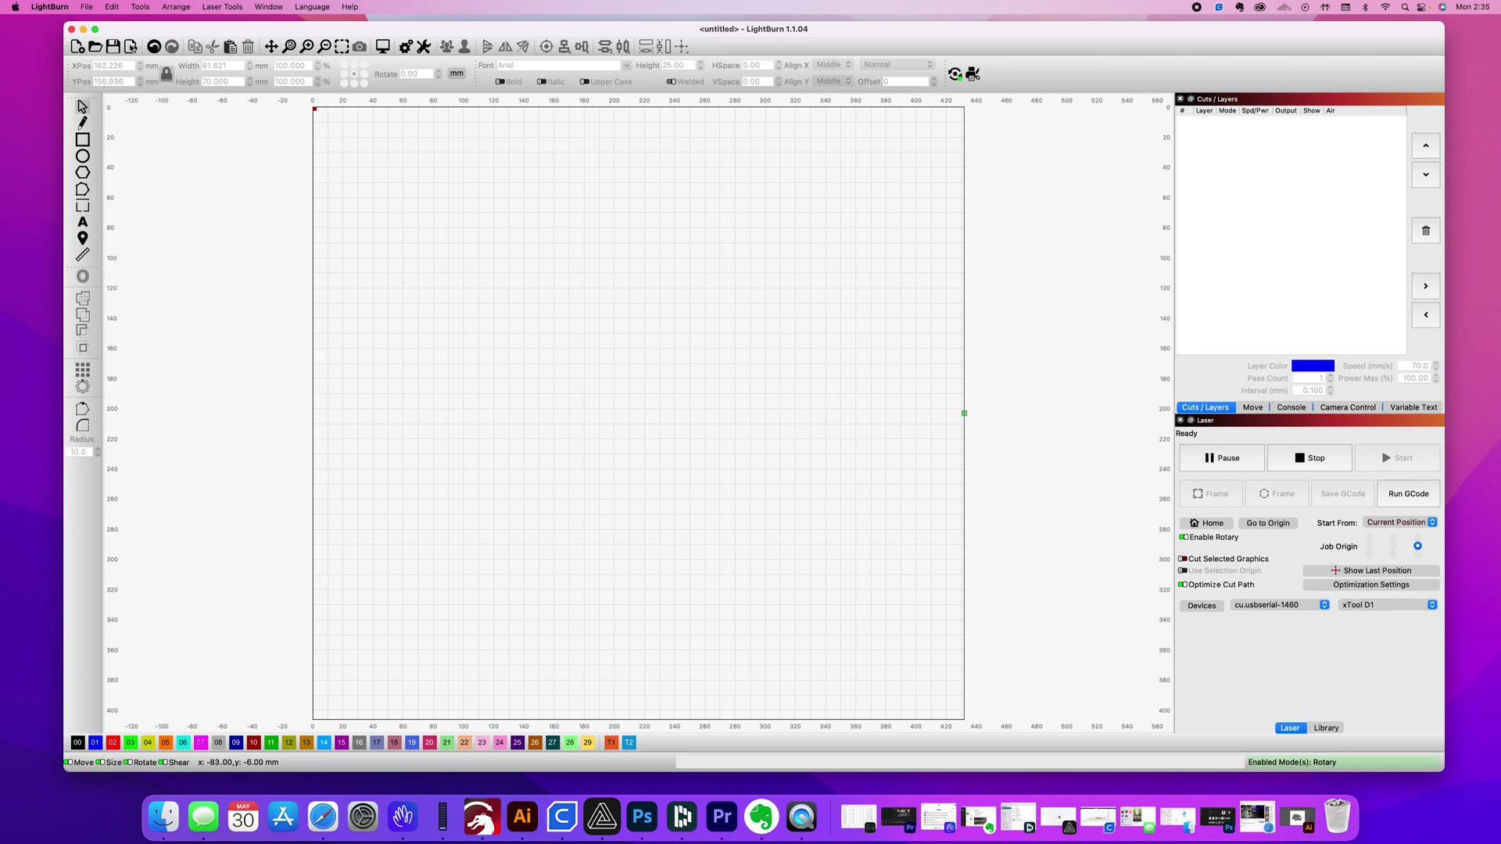
Import 'Be the leader you wish you had.ai' from the Desktop onto the LightBurn canvas
click(131, 46)
click(552, 207)
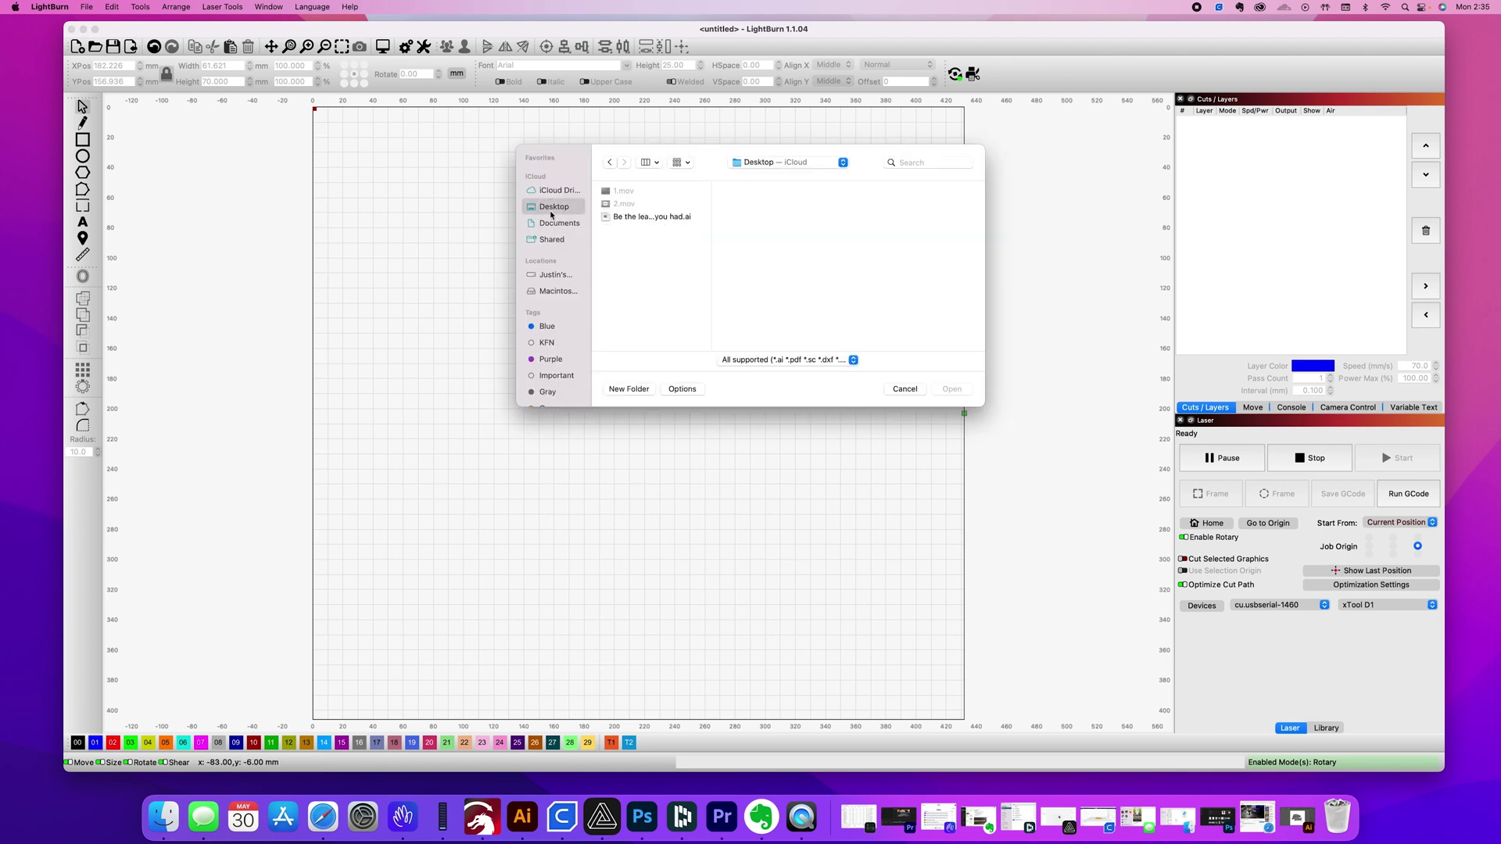
click(619, 218)
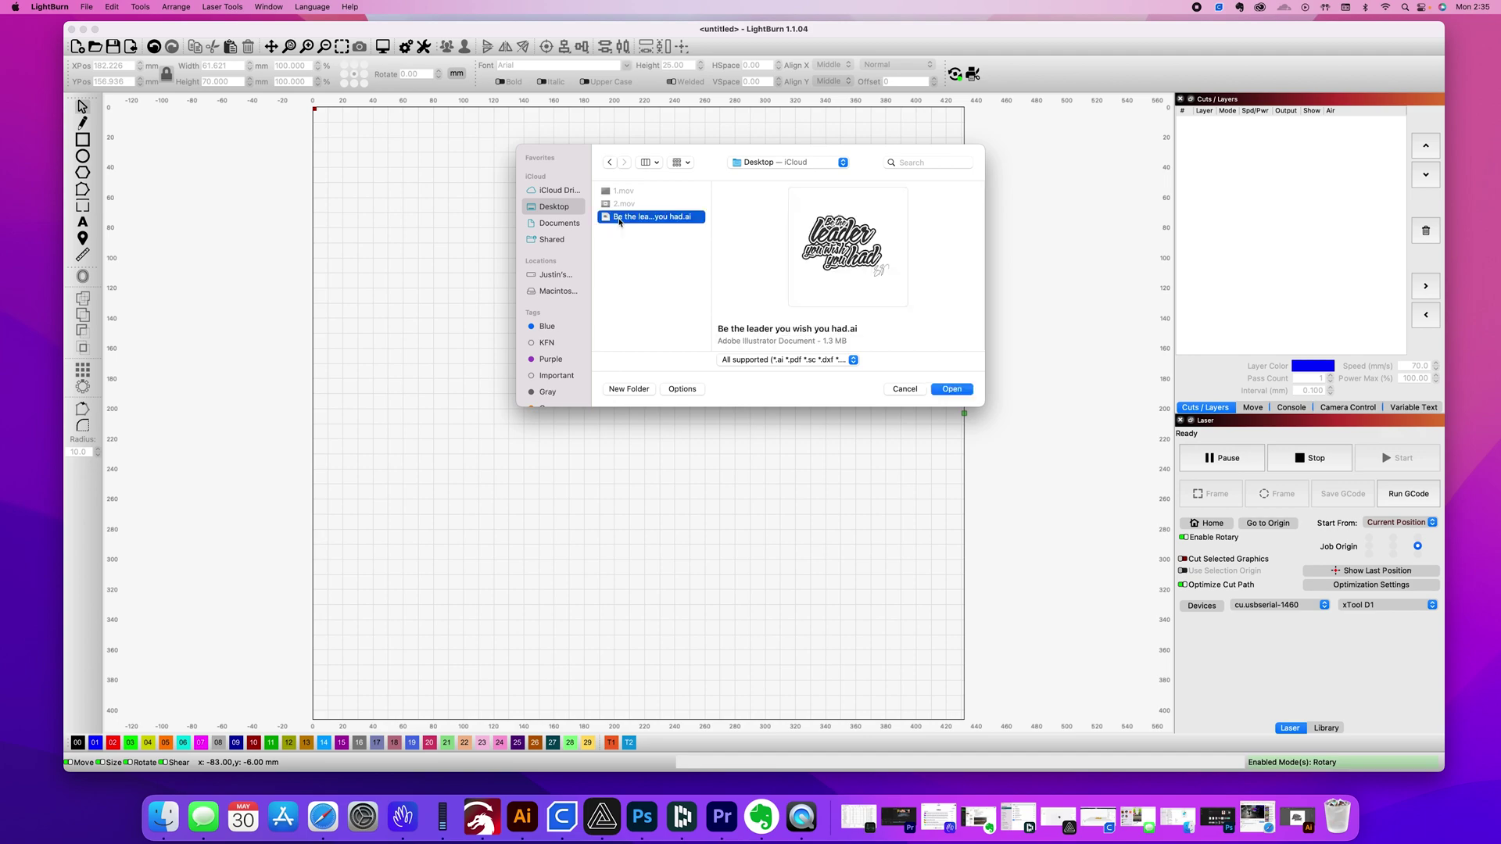
click(952, 389)
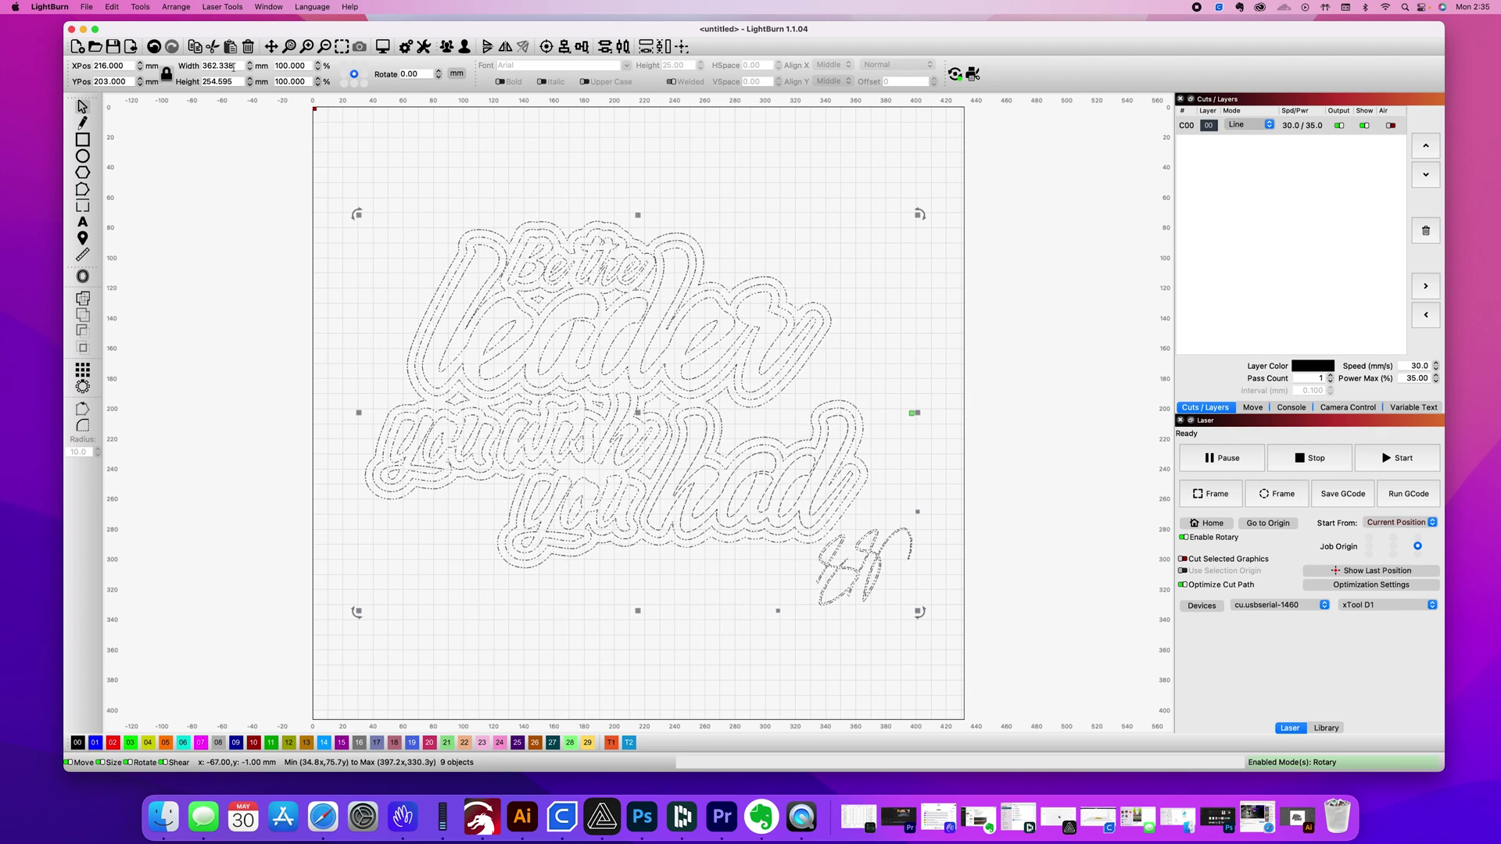
Set the design width to 60 mm
double_click(201, 65)
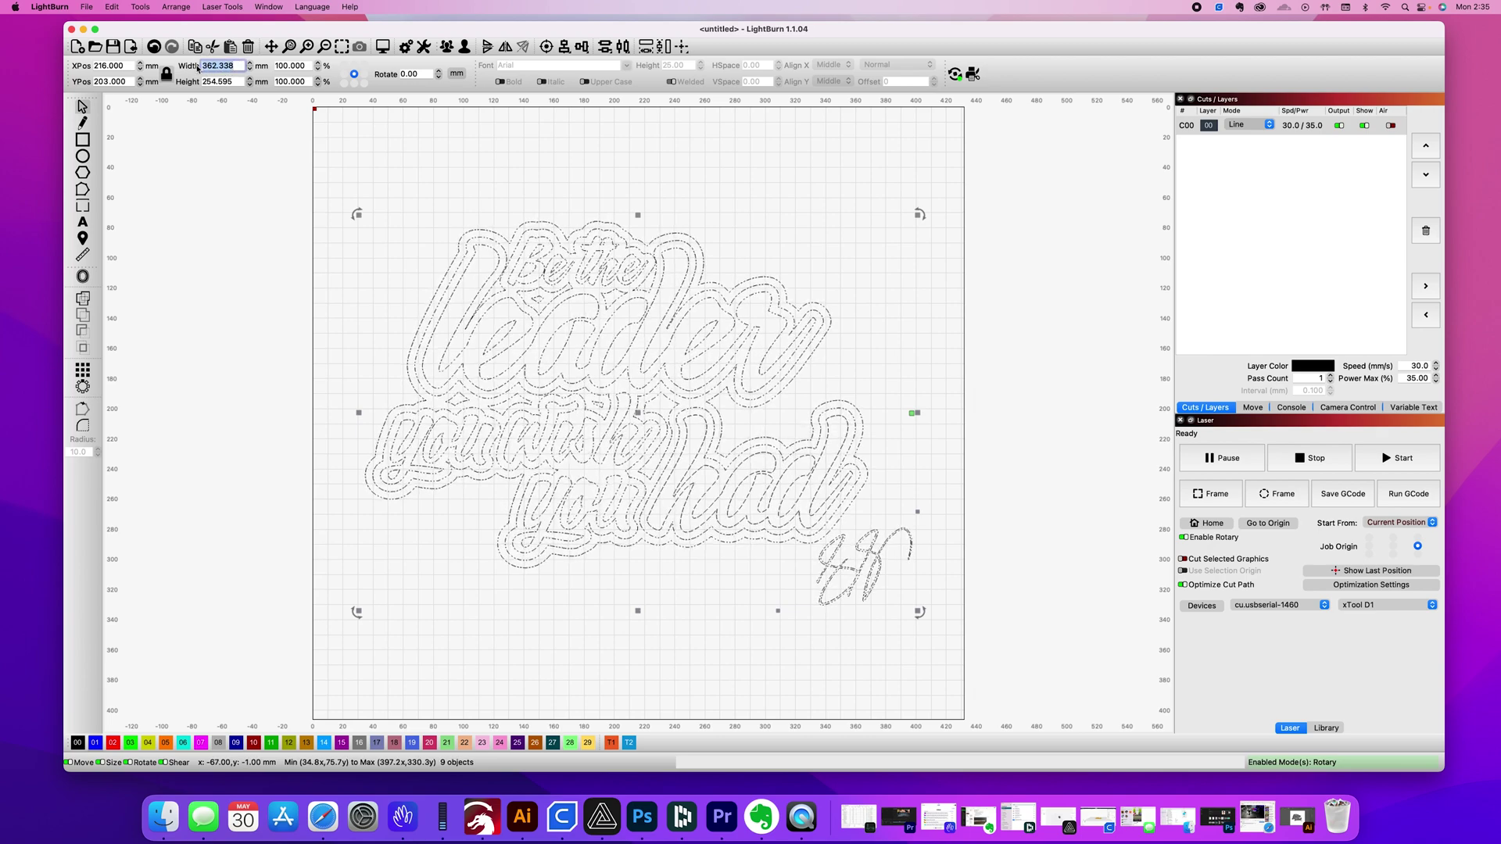
text(60)
key(Tab)
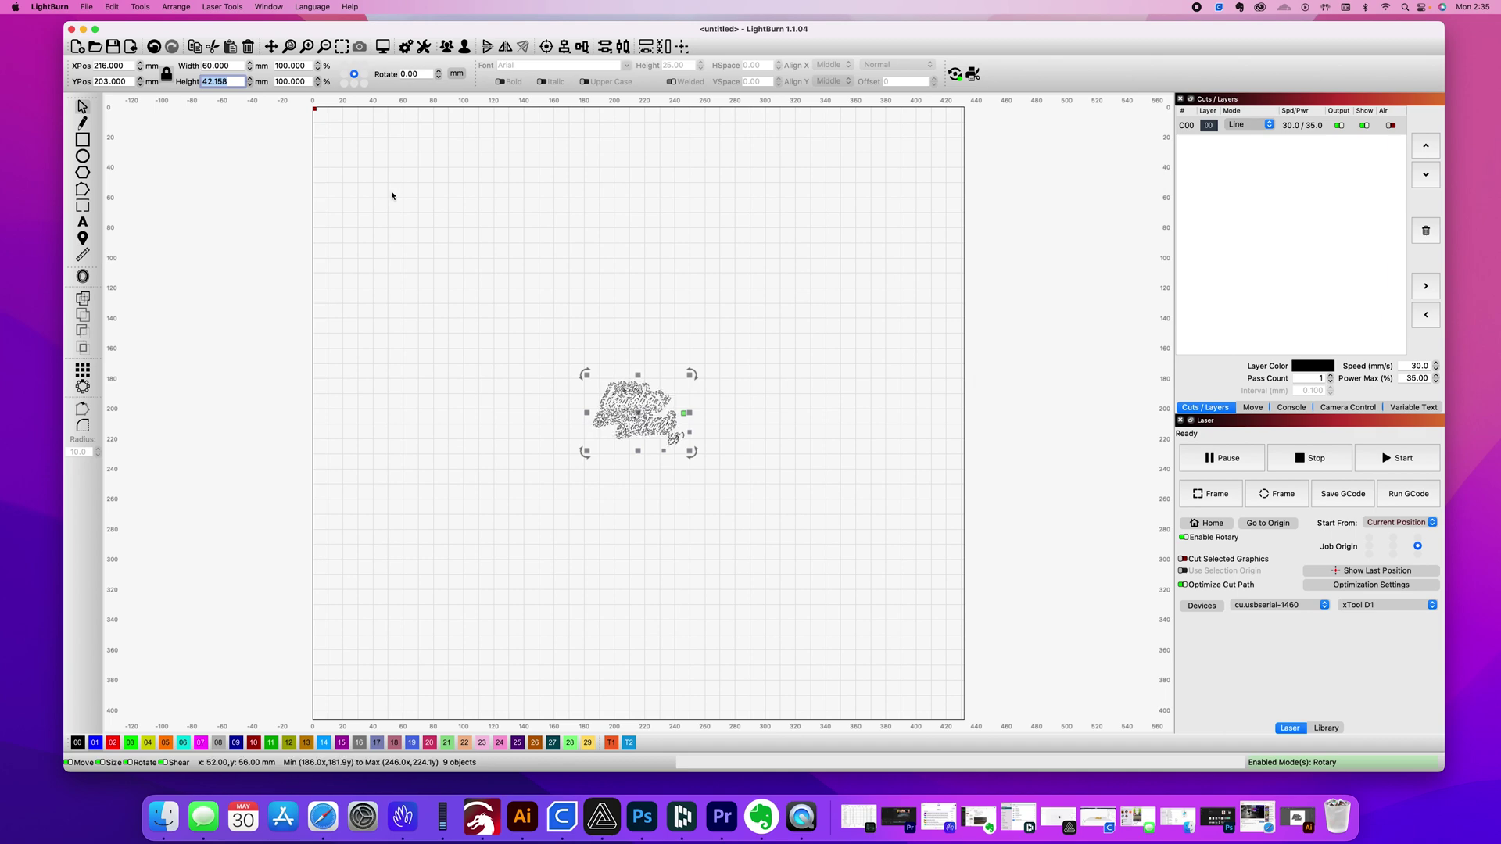
Rotate the design 90 degrees
click(421, 74)
drag(421, 73, 400, 73)
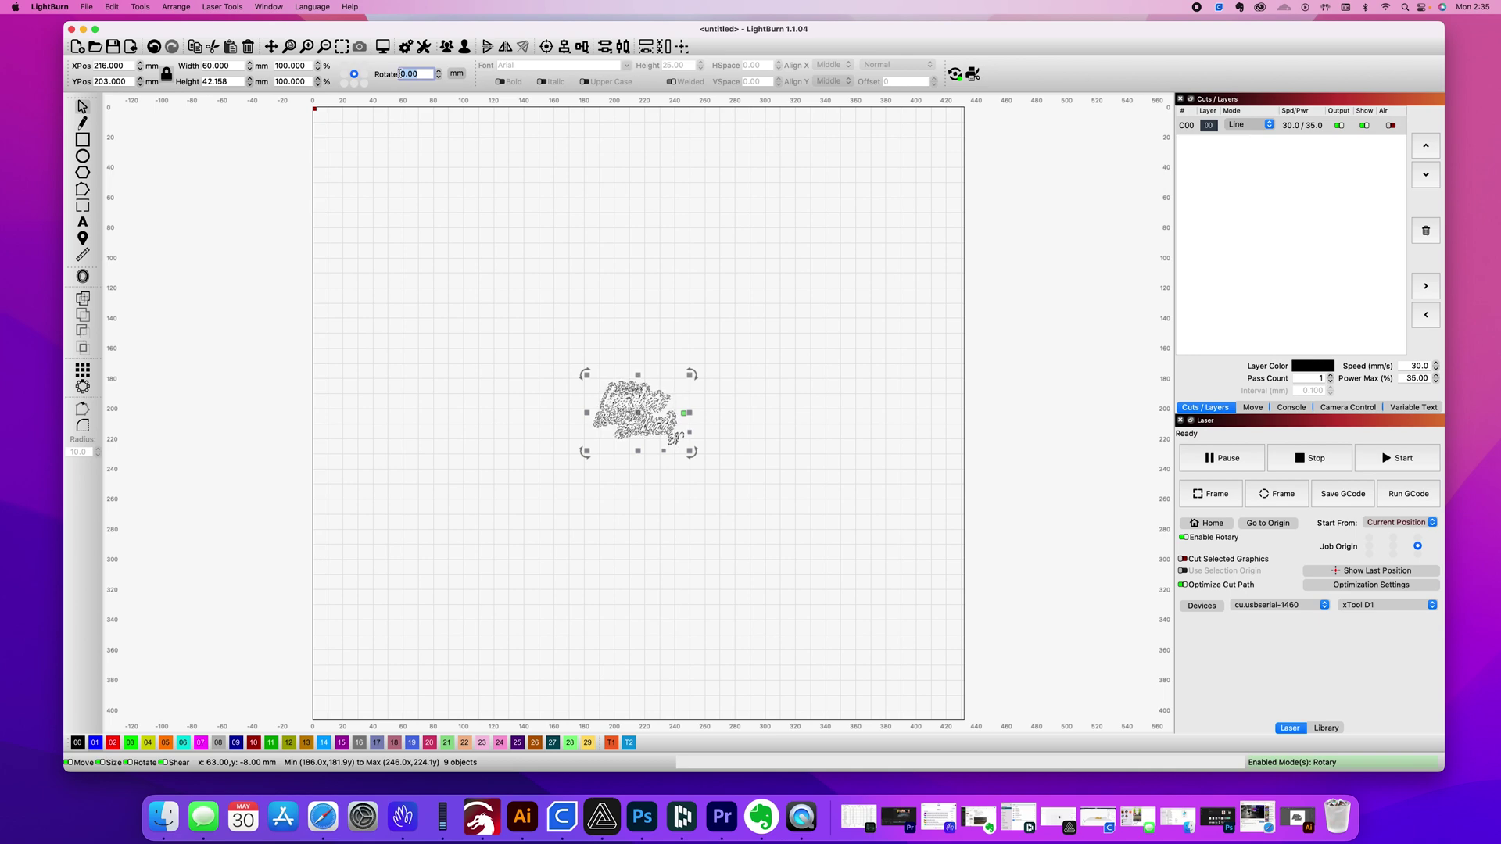
text(90)
key(Return)
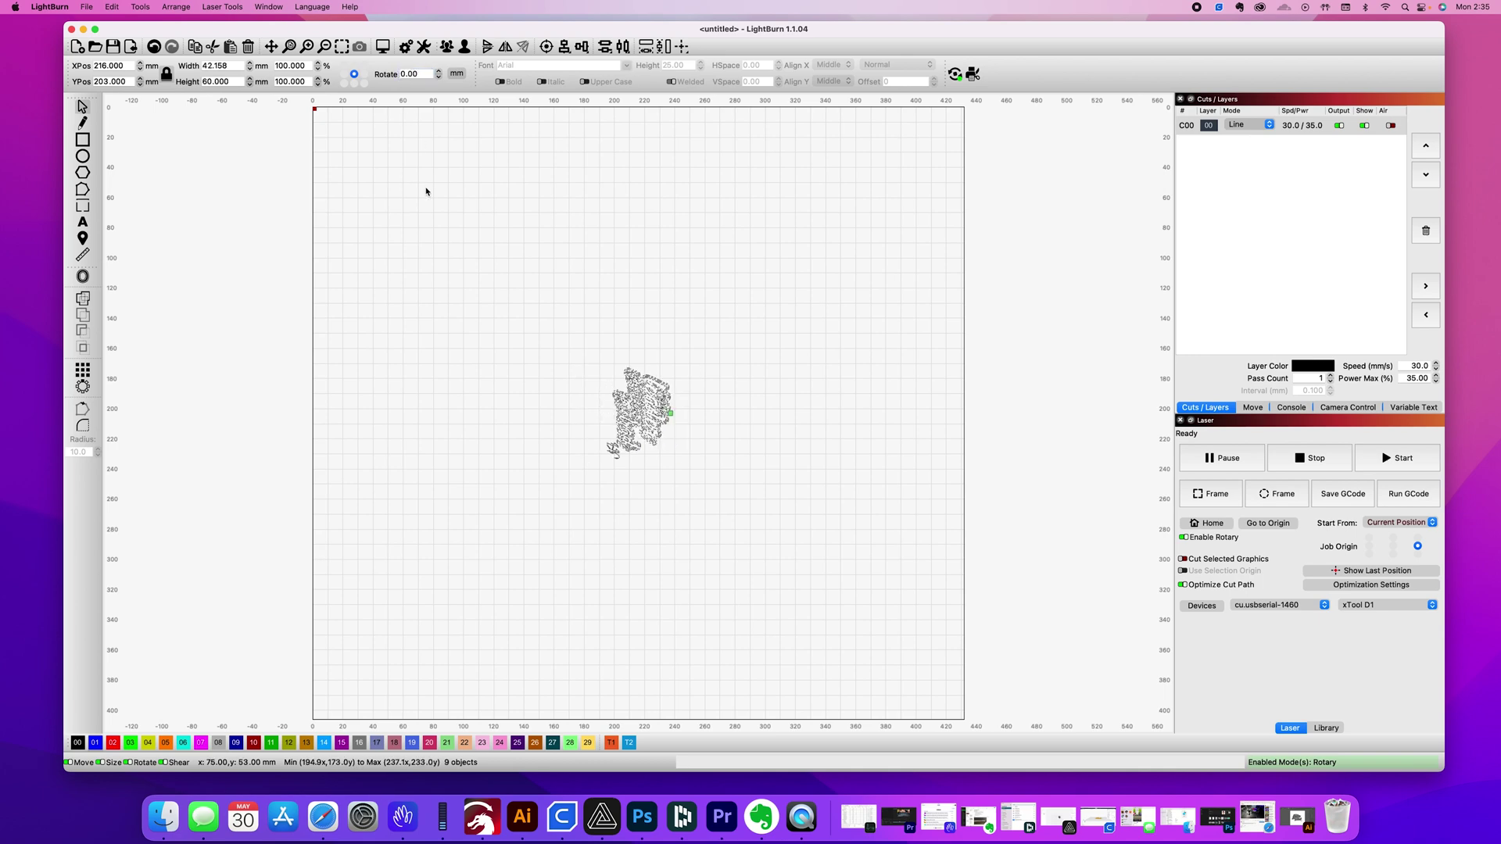
click(426, 191)
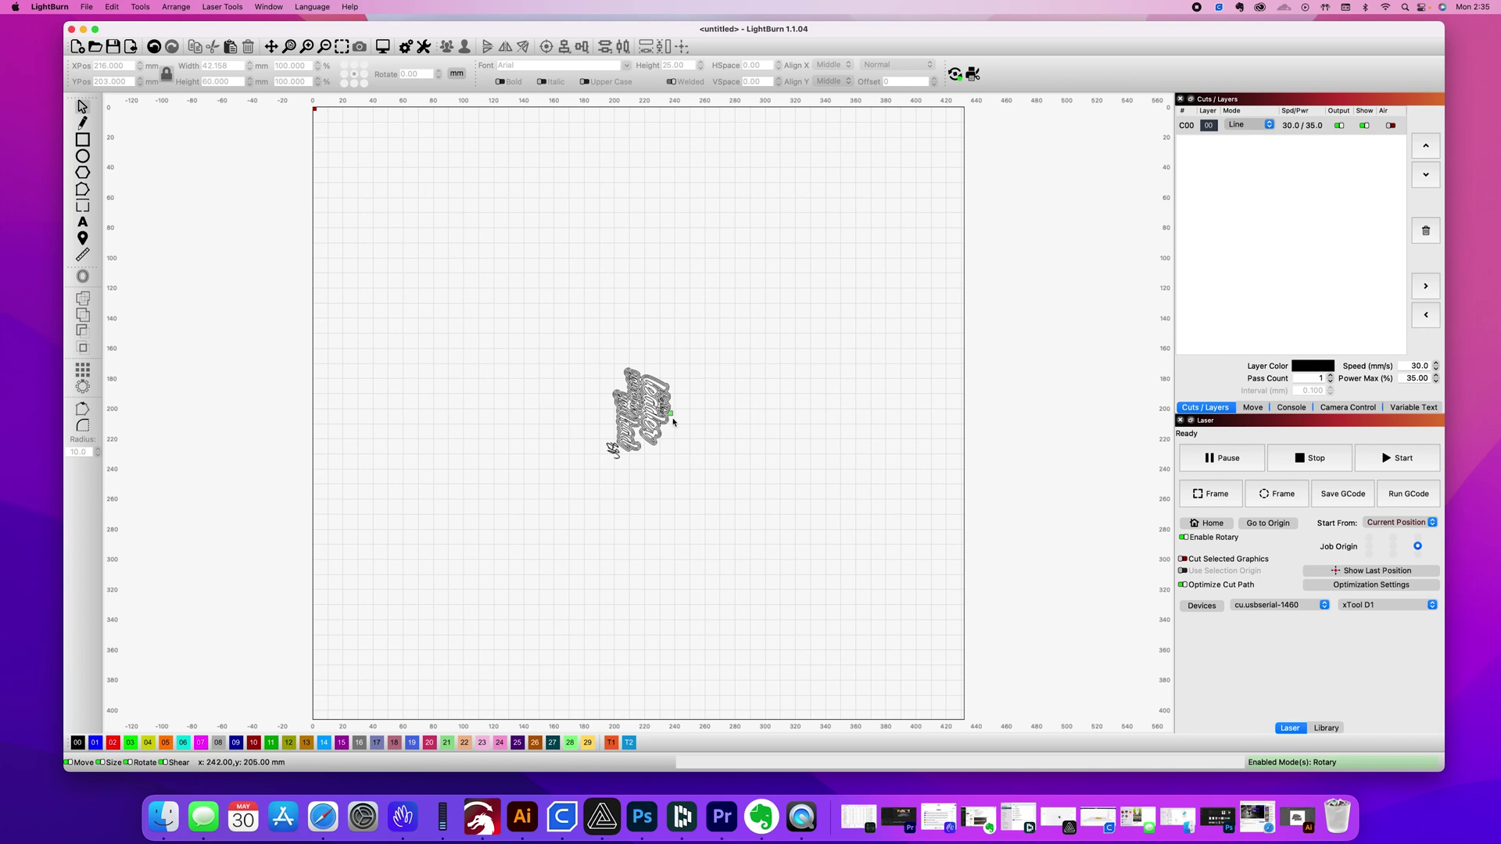
scroll(648, 413, up, 2)
scroll(644, 410, up, 4)
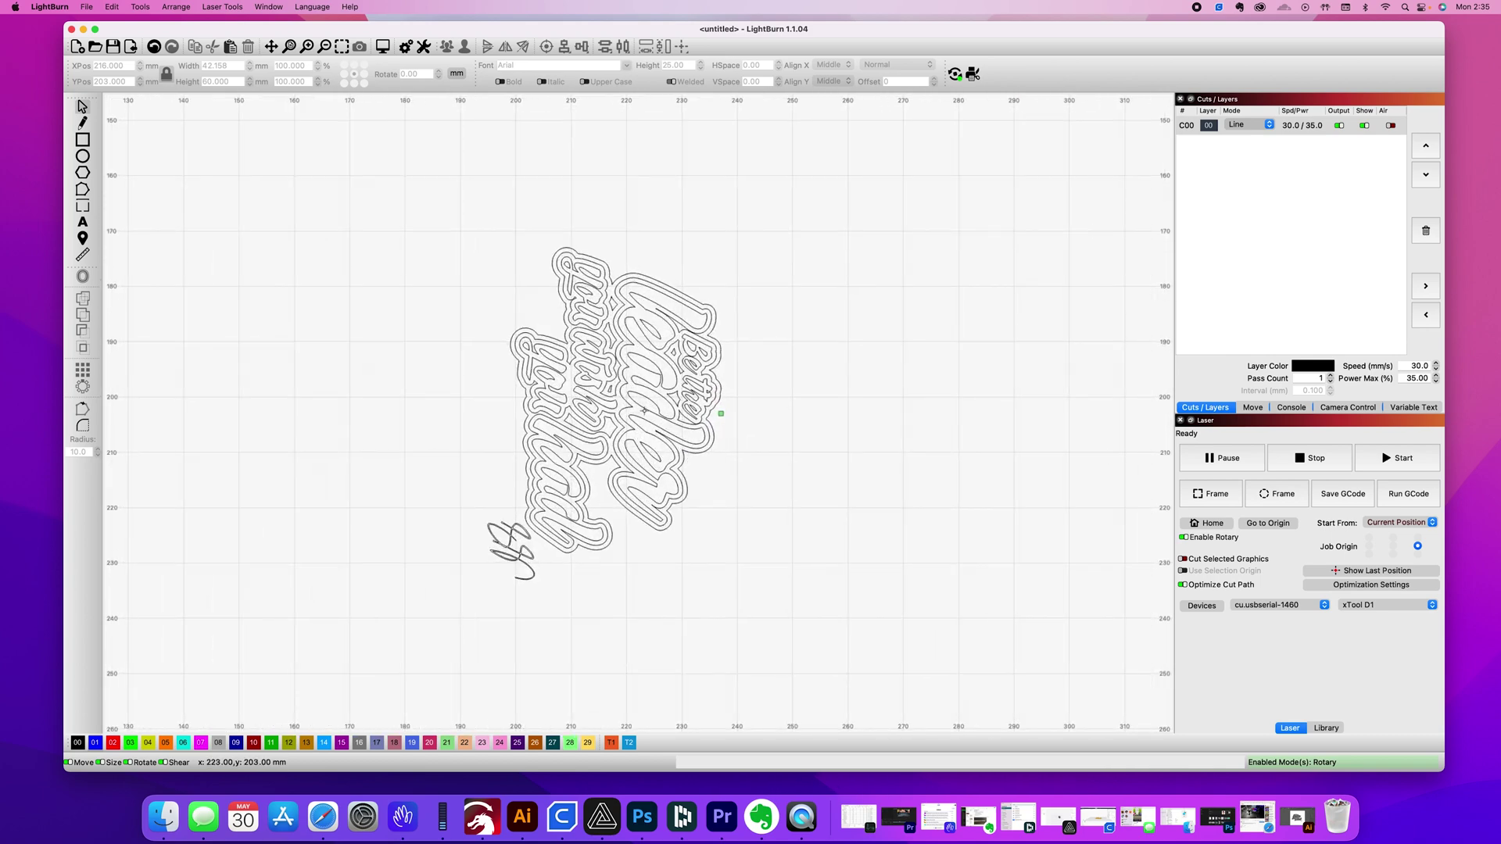
Assign the whole design to the Tumbler layer set to Fill at 70 mm/s and 100% power
click(645, 411)
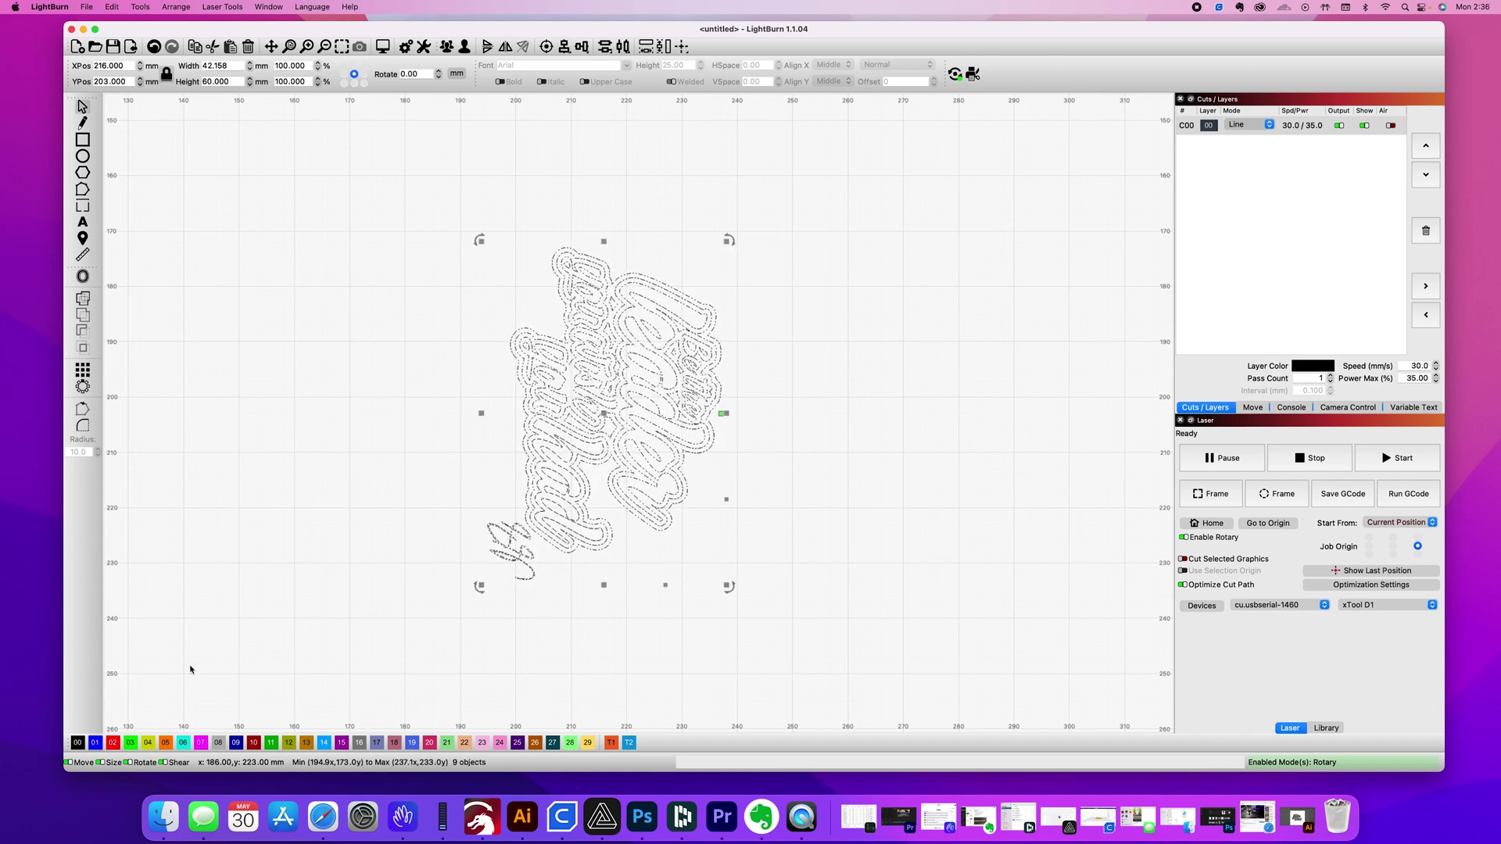
click(96, 743)
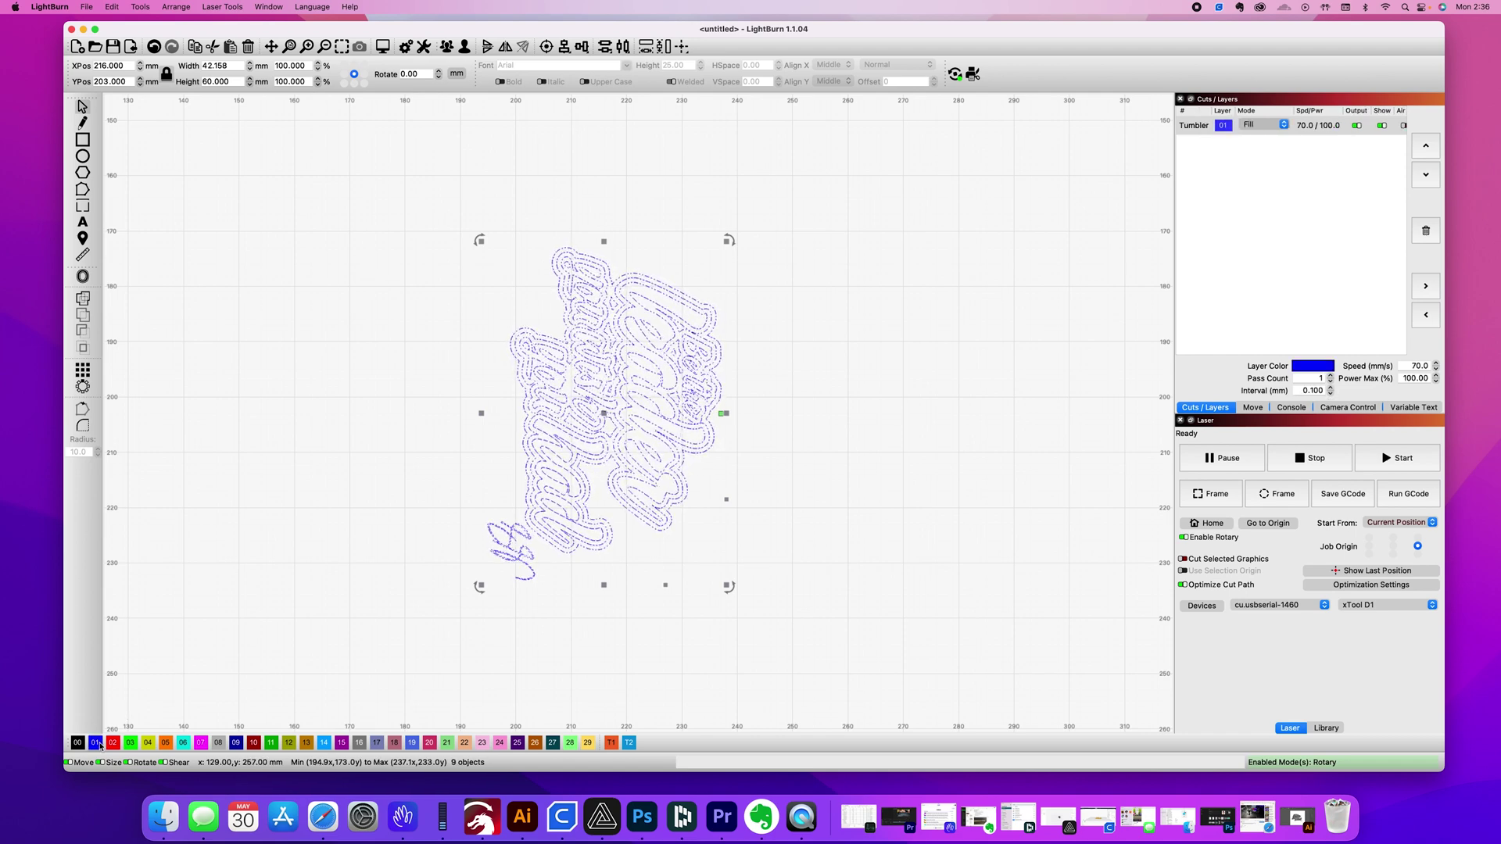
double_click(1316, 128)
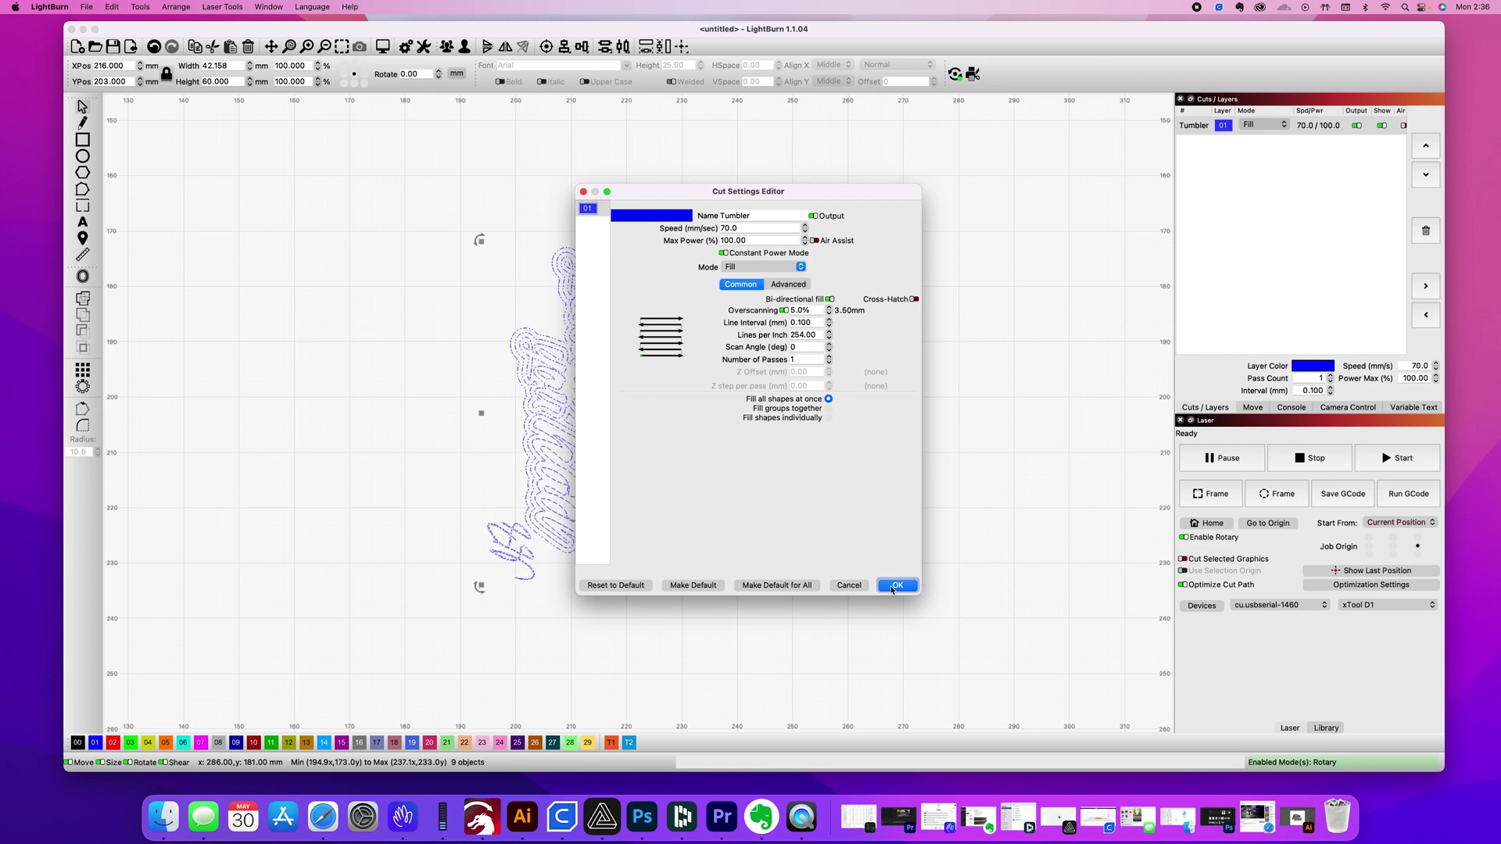
click(896, 586)
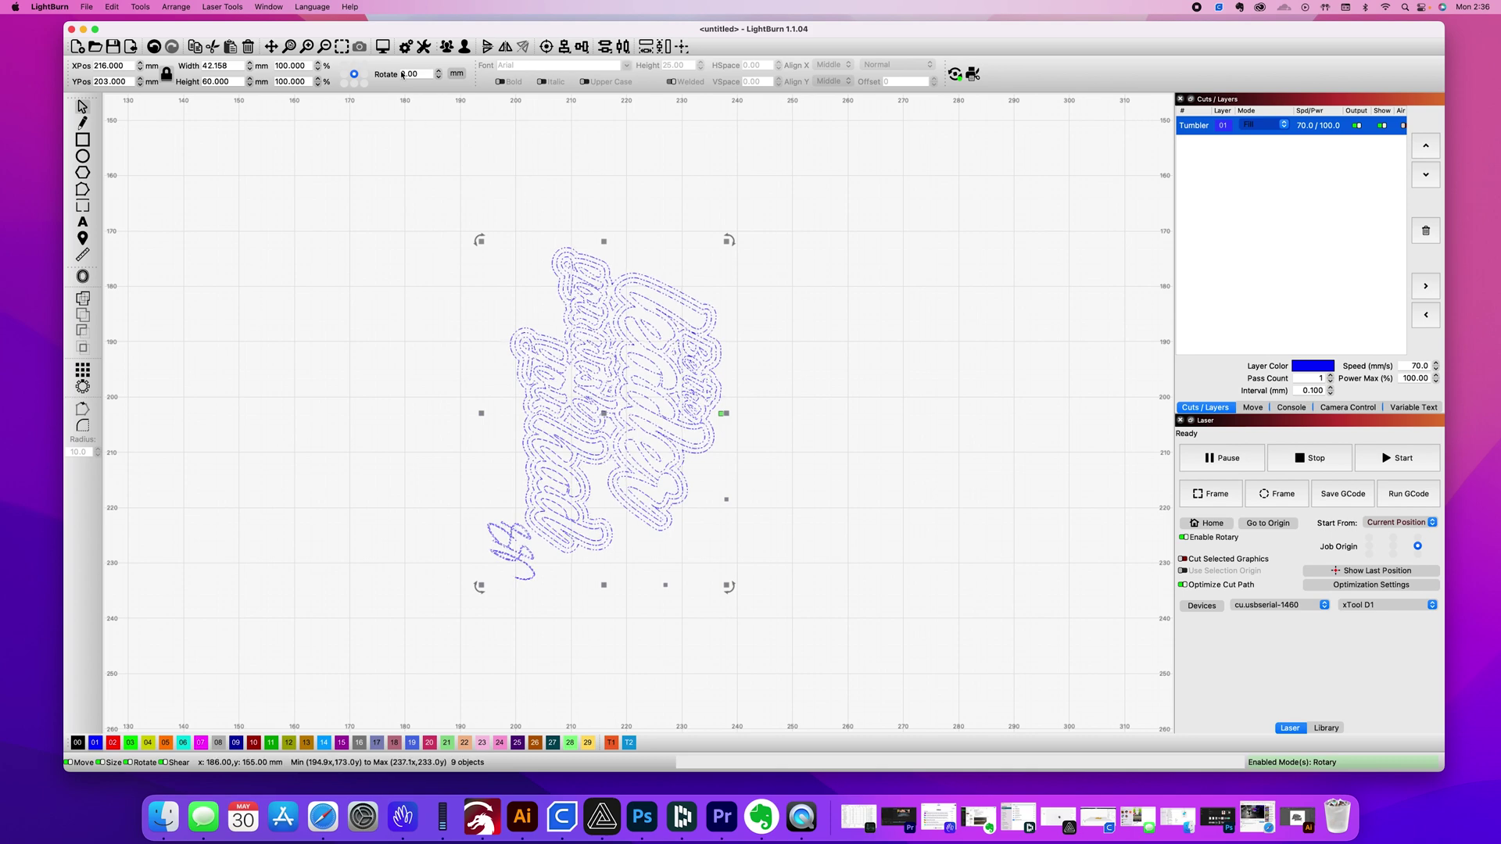
click(383, 46)
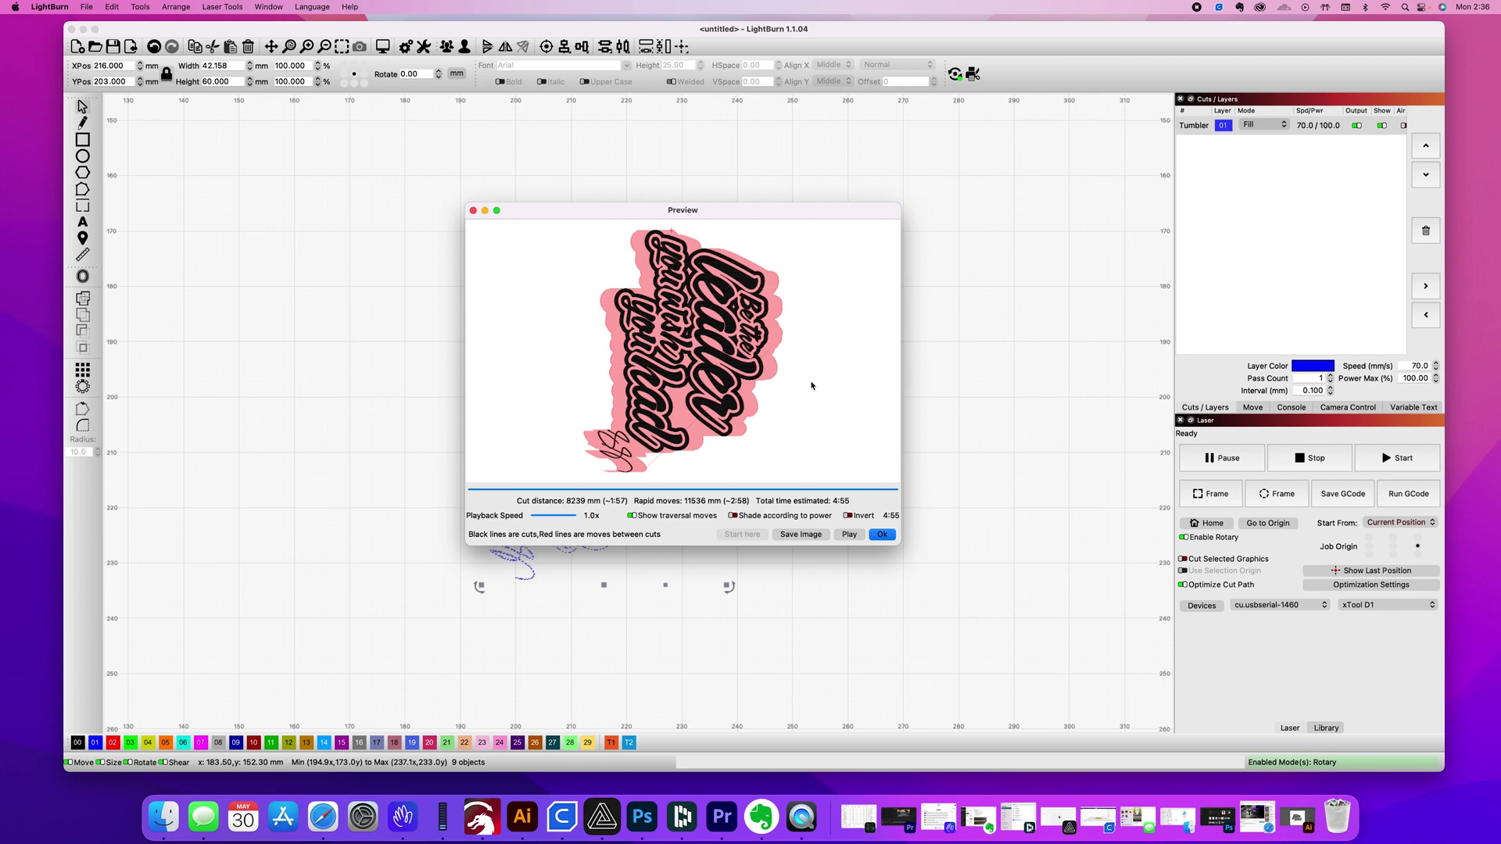
click(883, 534)
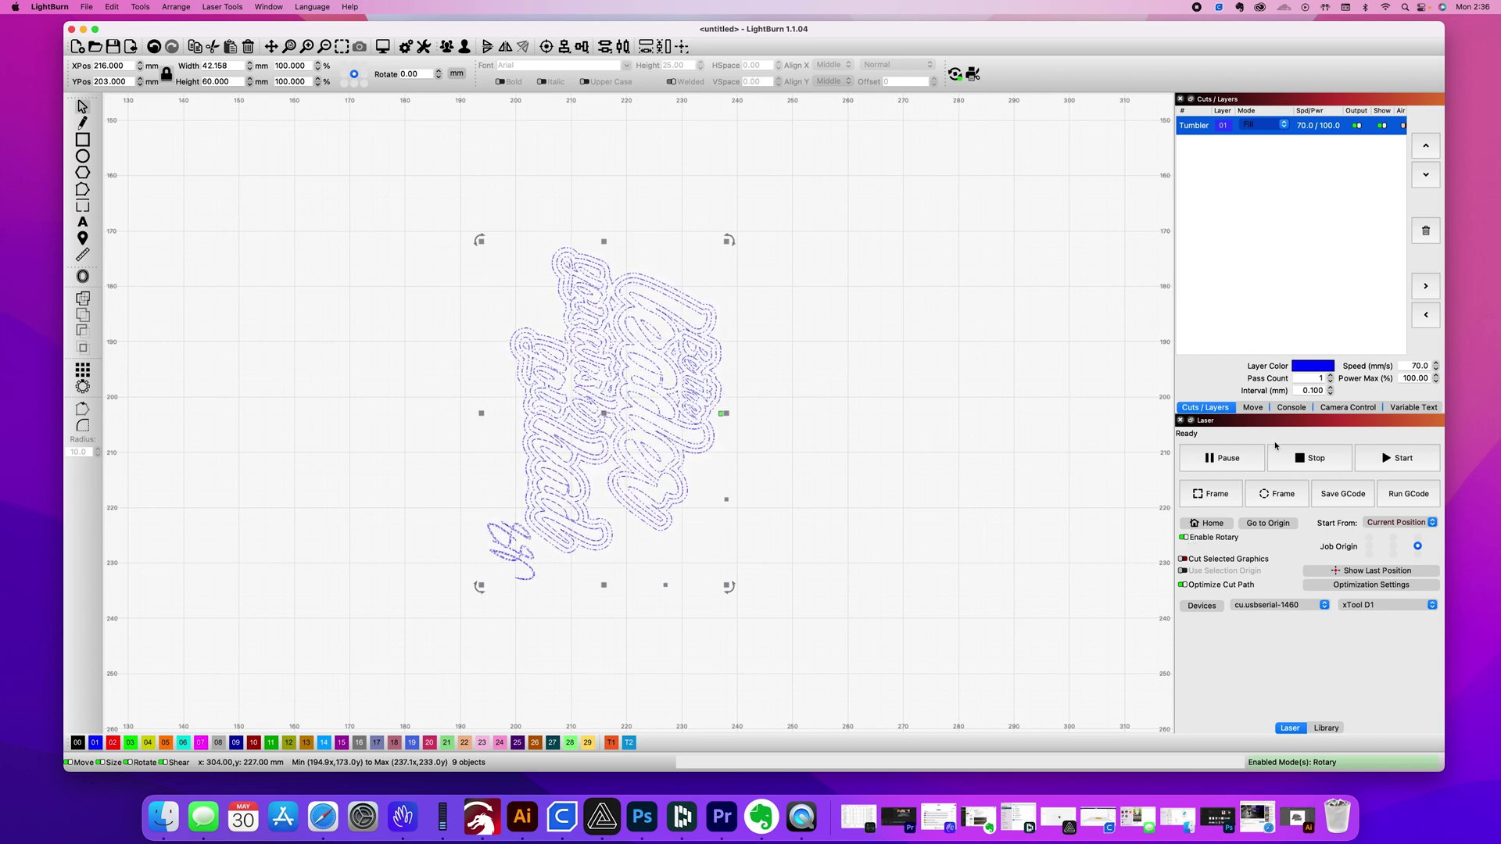
click(1292, 407)
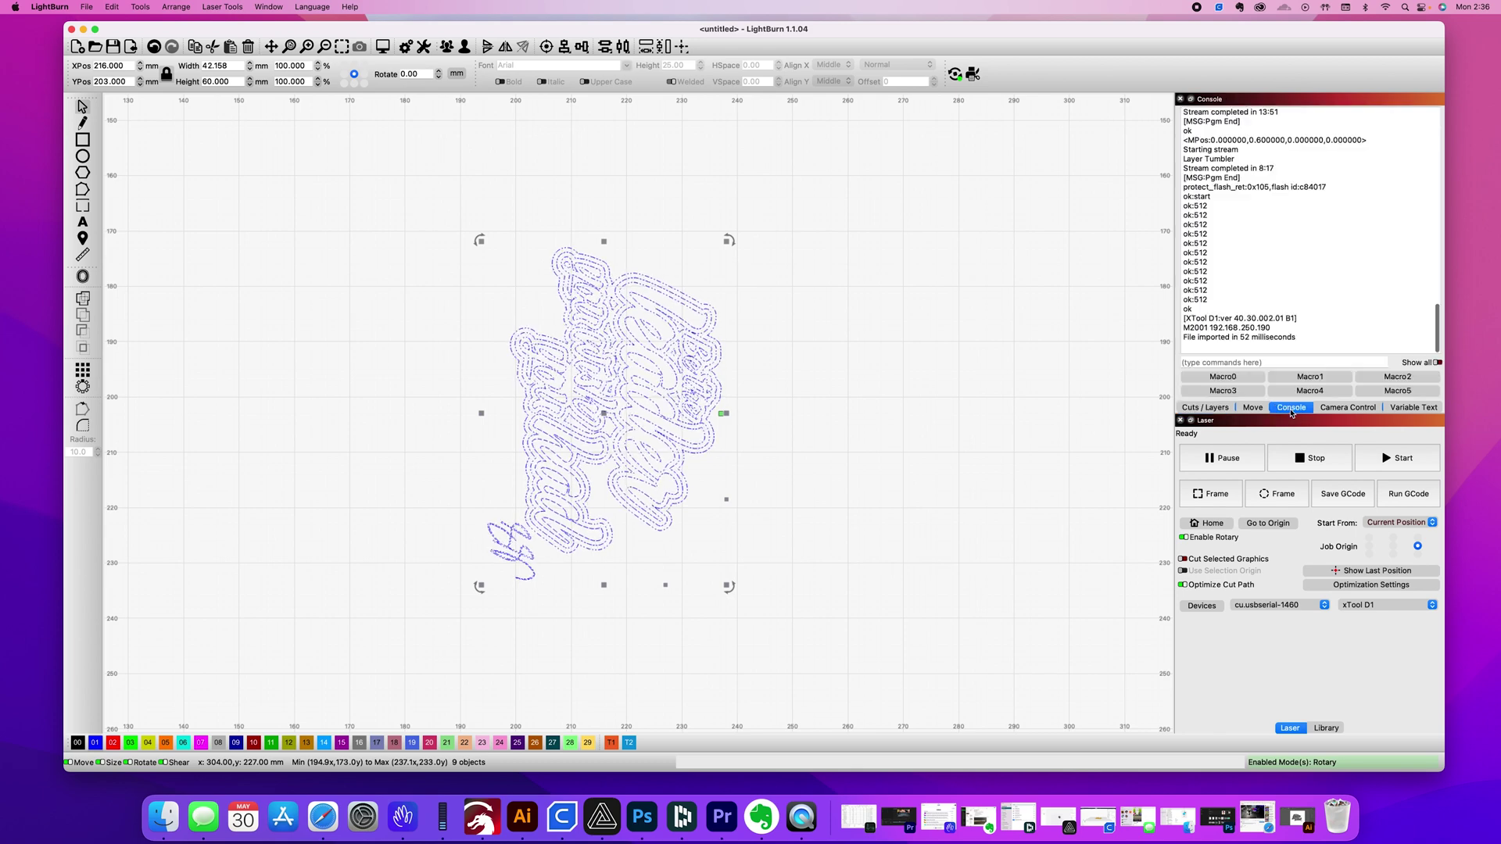
click(1202, 408)
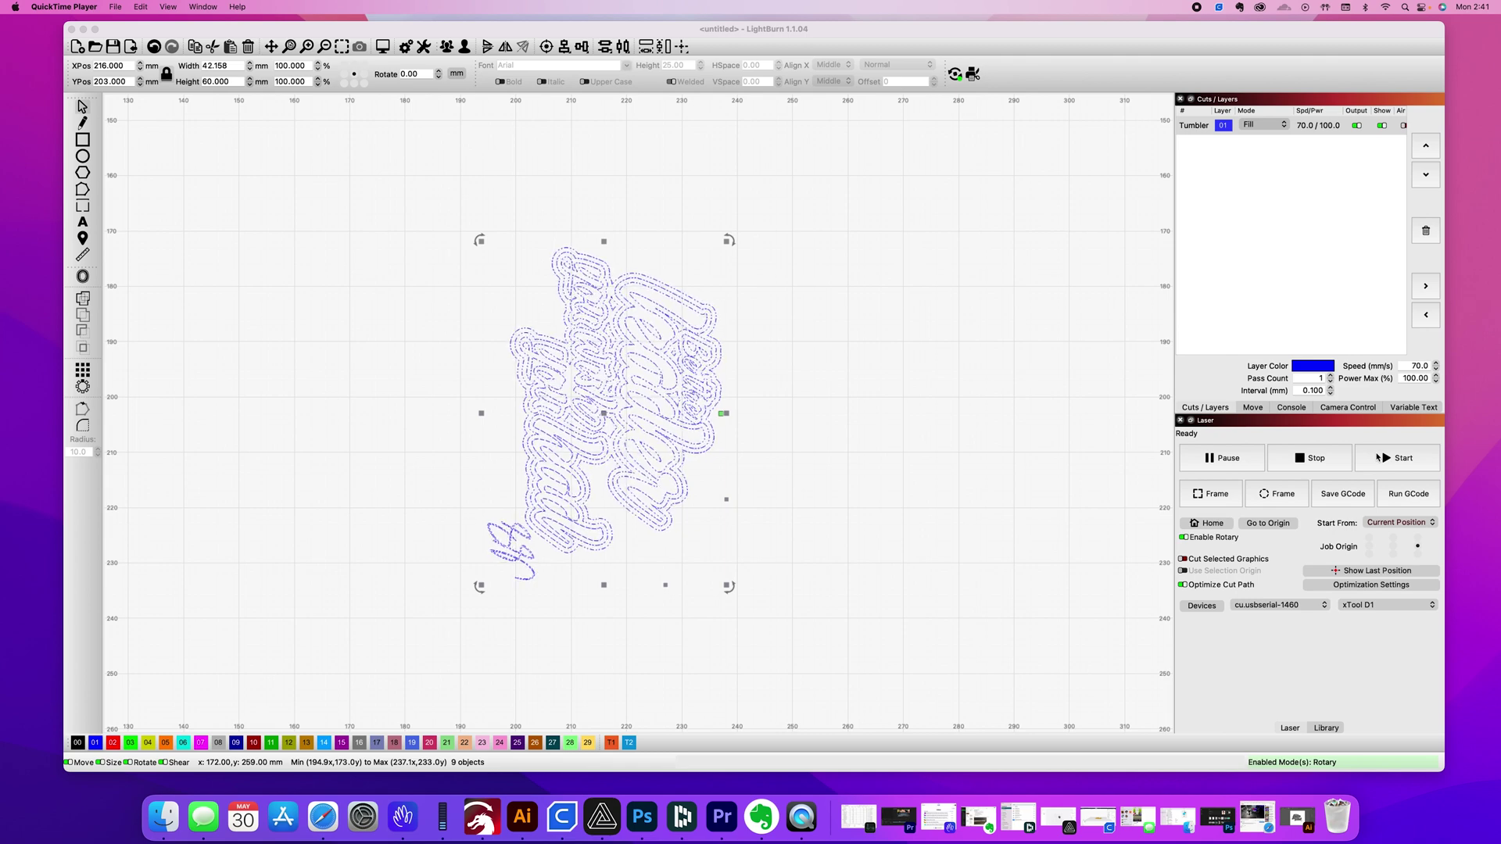
click(1380, 458)
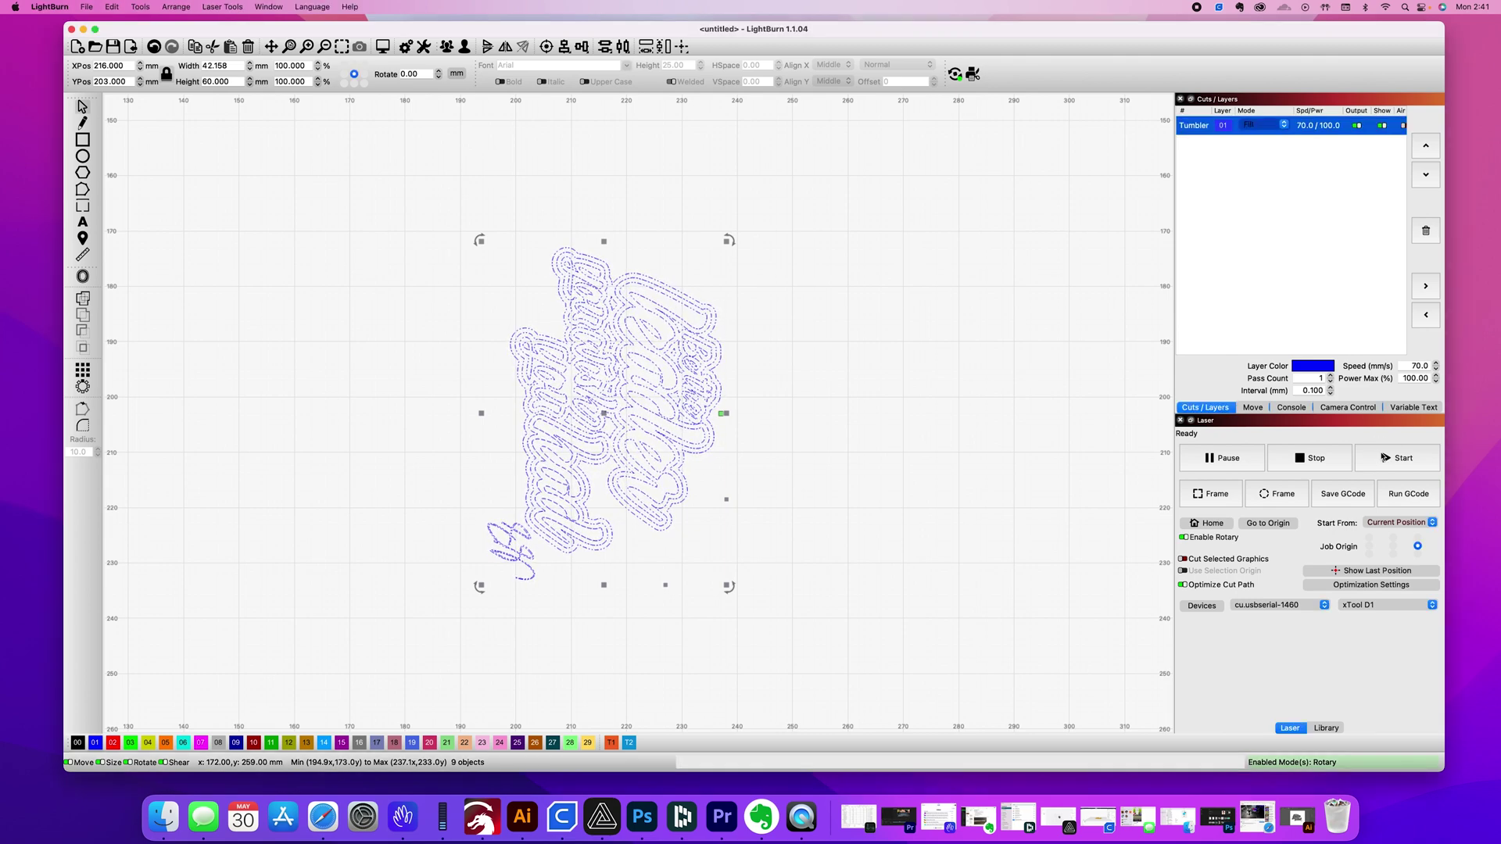